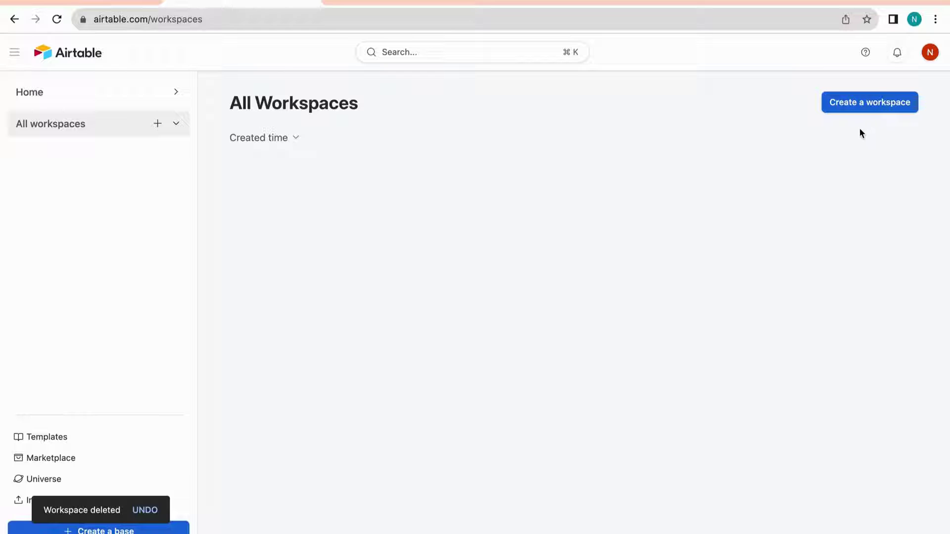
Create a workspace named 'Example Company' and bring up its sharing settings
{"action": "left_click", "coordinate": [886, 102]}
{"action": "type", "text": "Exam"}
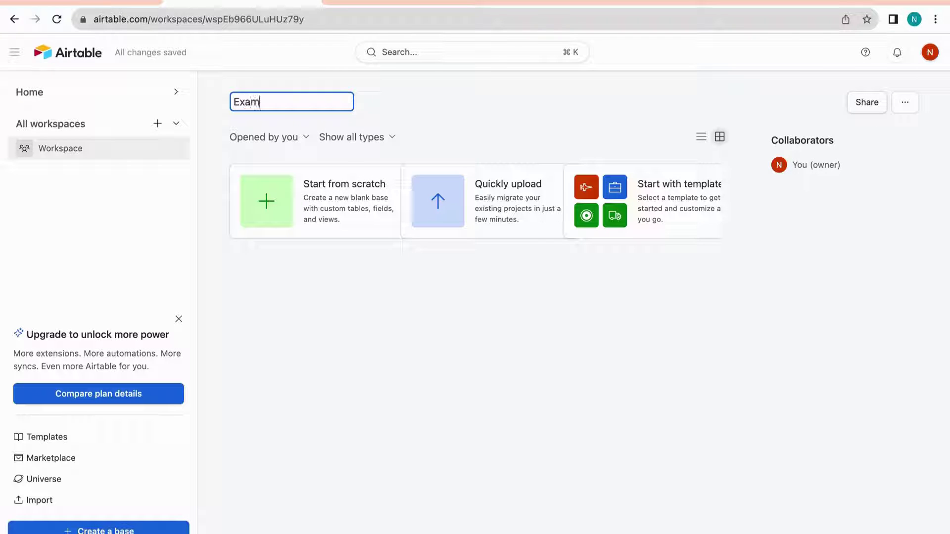
{"action": "type", "text": "ple Company"}
{"action": "left_click", "coordinate": [610, 117]}
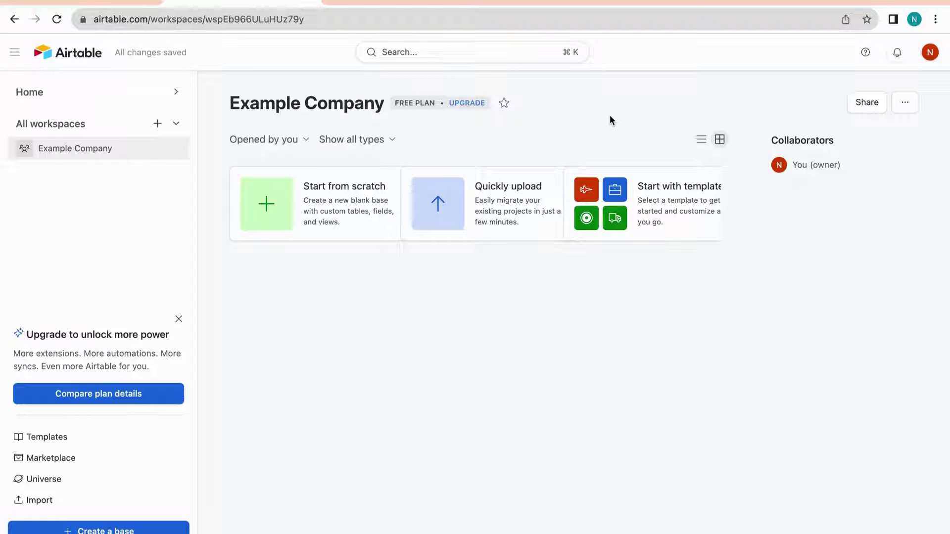
{"action": "left_click", "coordinate": [867, 103]}
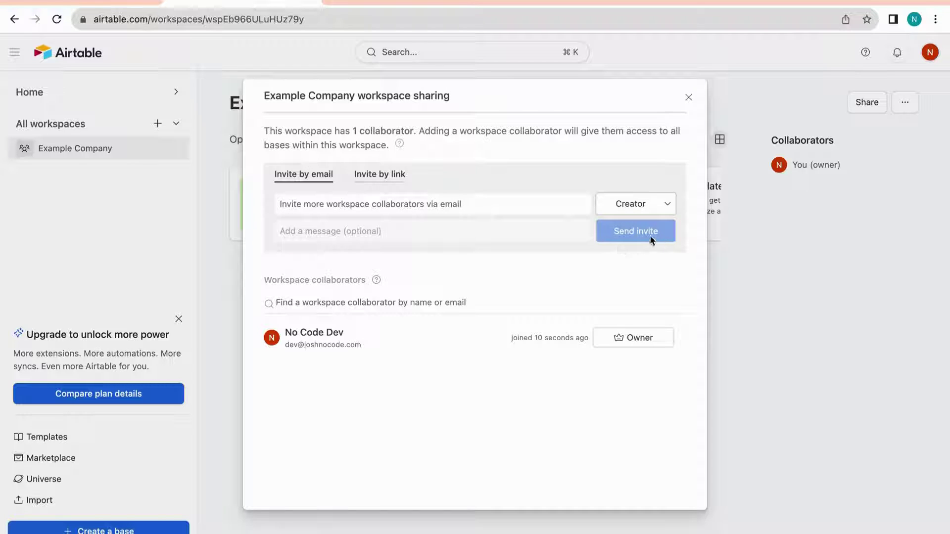
Invite the suggested collaborator by e-mail with the Creator role, then return to All Workspaces
{"action": "left_click", "coordinate": [410, 213]}
{"action": "type", "text": "hell"}
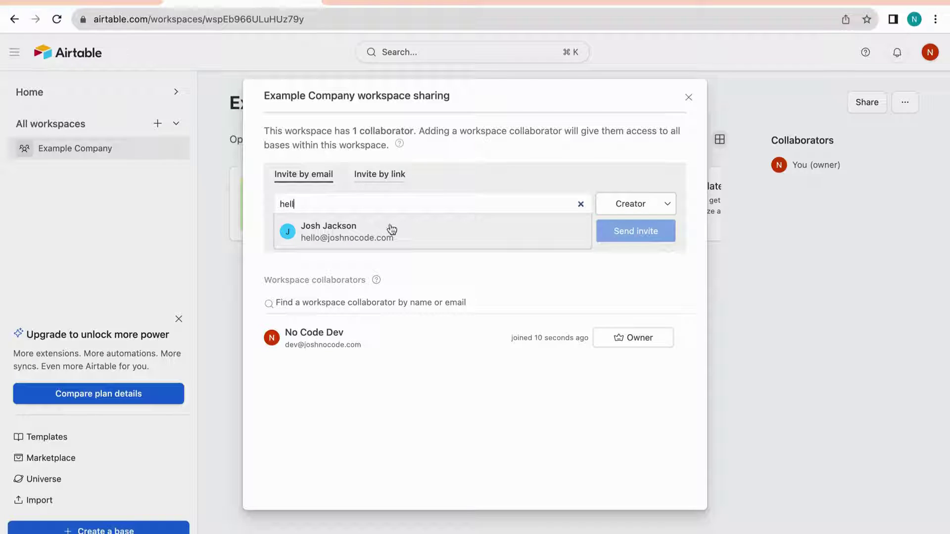
{"action": "left_click", "coordinate": [289, 236]}
{"action": "left_click", "coordinate": [605, 205]}
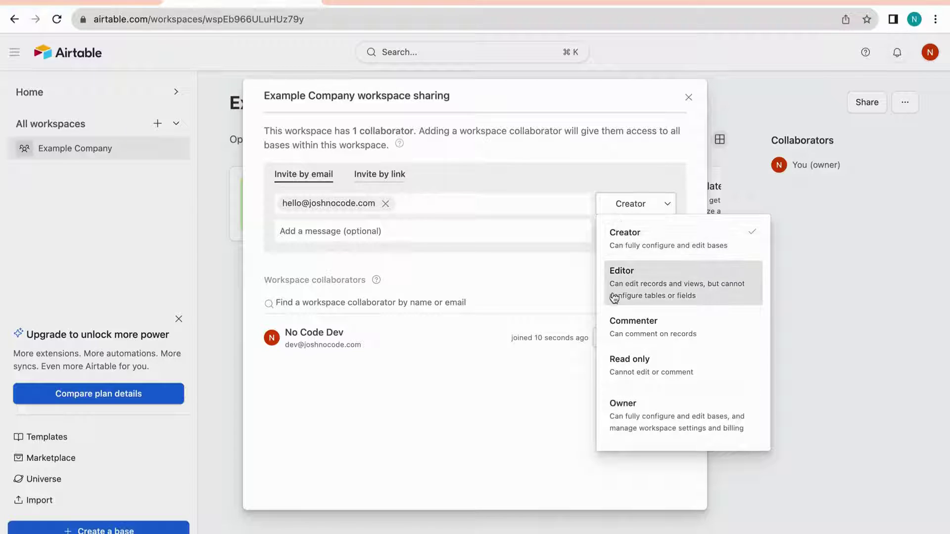
{"action": "left_click", "coordinate": [642, 246]}
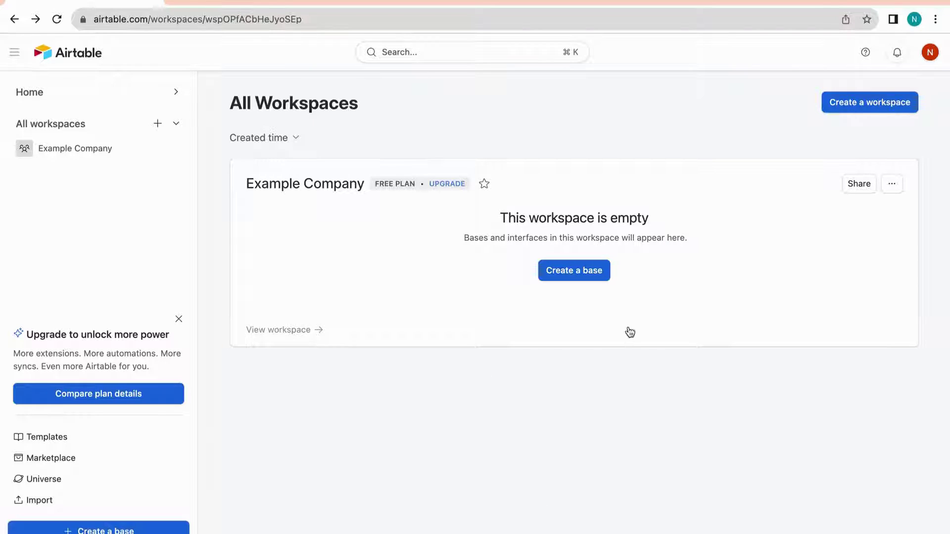
{"action": "left_click", "coordinate": [585, 274]}
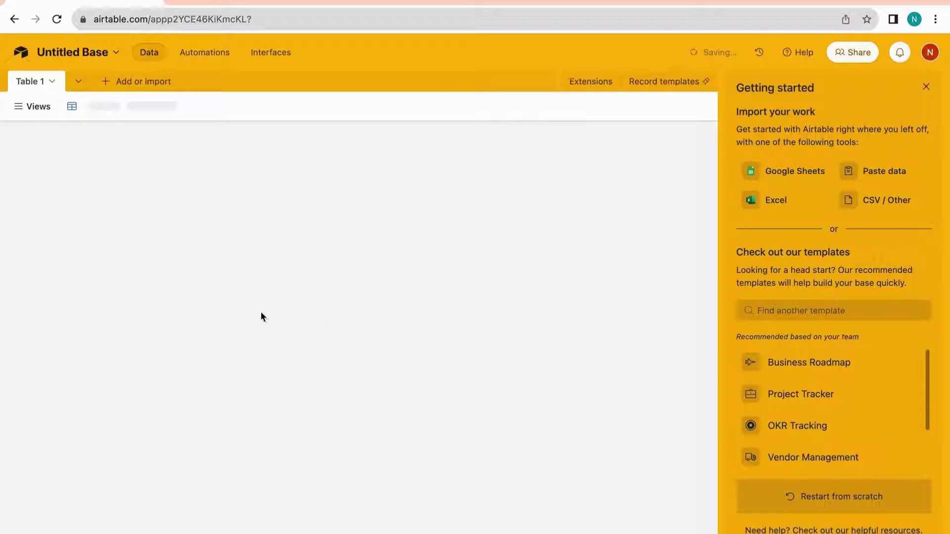
Rename the base to 'Team' and give it a blue colour and a folder icon
{"action": "left_click", "coordinate": [67, 54]}
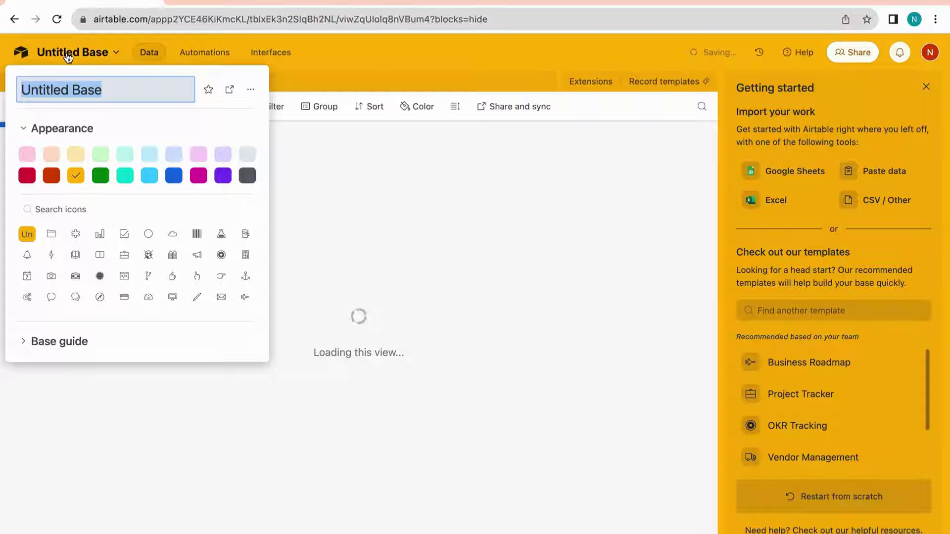
{"action": "type", "text": "Team"}
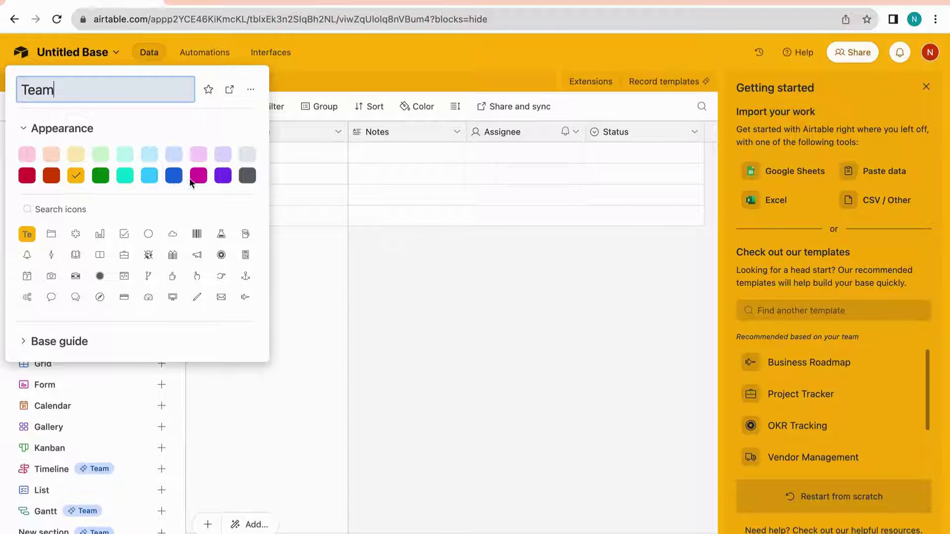
{"action": "left_click", "coordinate": [173, 175]}
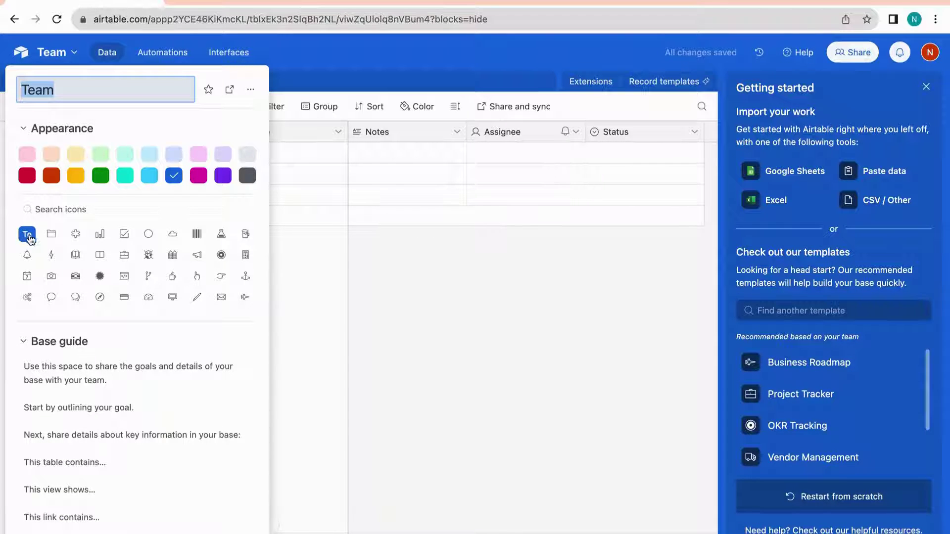
{"action": "left_click", "coordinate": [51, 235]}
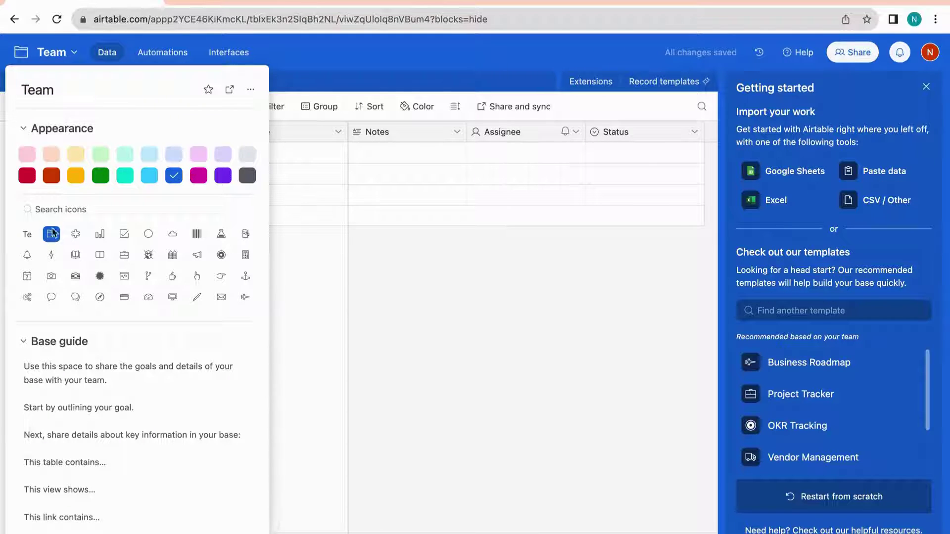
{"action": "left_click", "coordinate": [327, 262]}
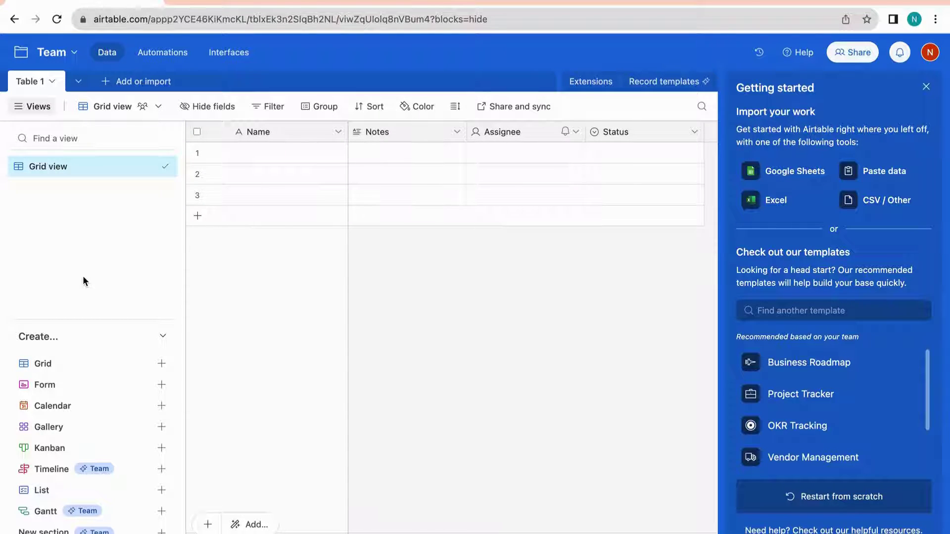
Rename the 'Table 1' table to 'Employees'
{"action": "left_click", "coordinate": [52, 83]}
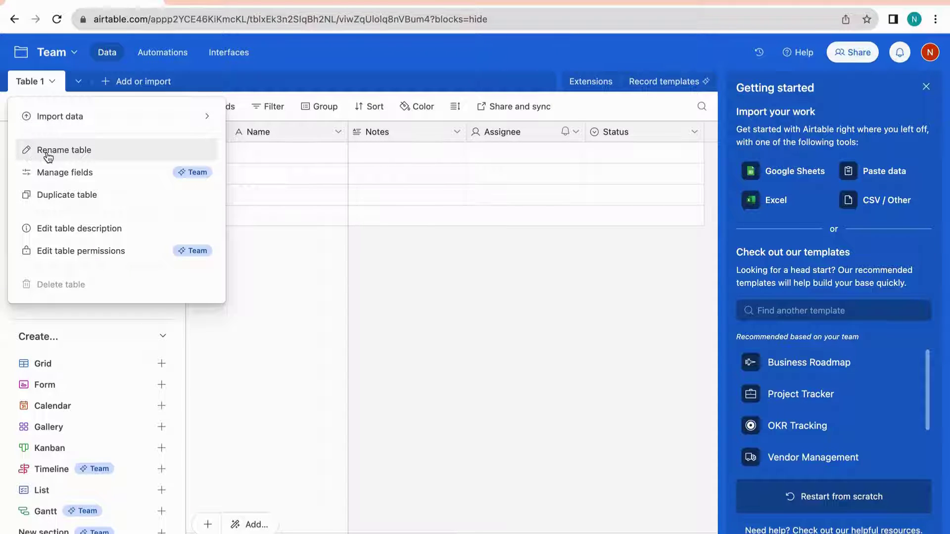
{"action": "left_click", "coordinate": [100, 155]}
{"action": "type", "text": "Employees"}
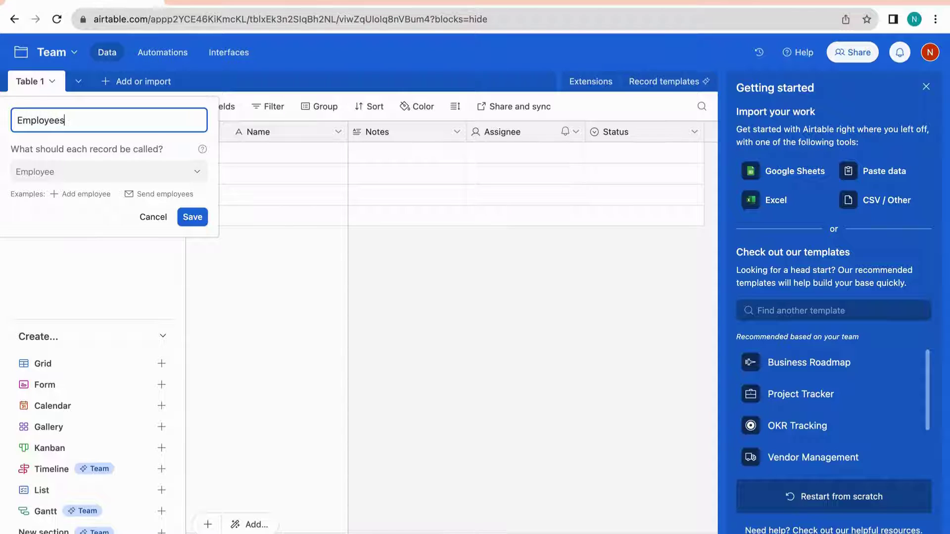
{"action": "left_click", "coordinate": [193, 218]}
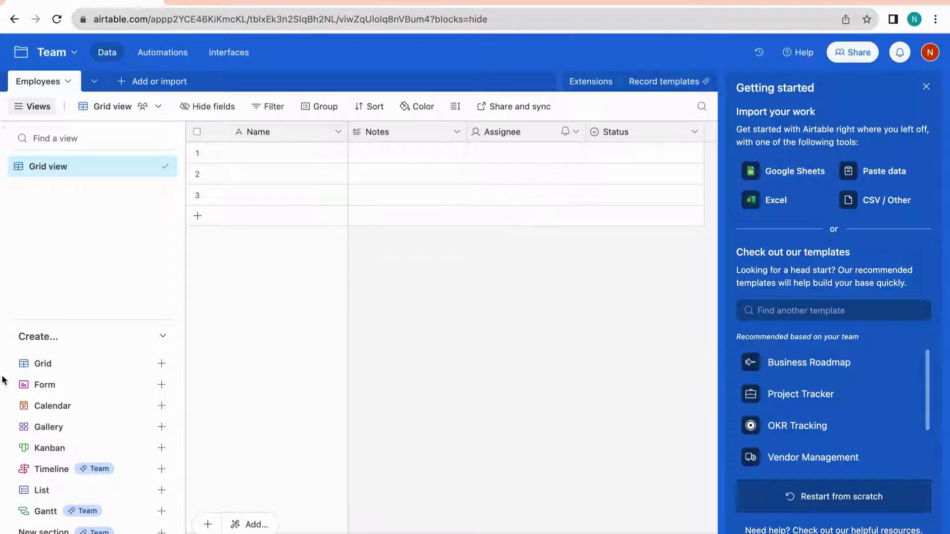
{"action": "mouse_move", "coordinate": [27, 372]}
{"action": "left_click", "coordinate": [124, 84]}
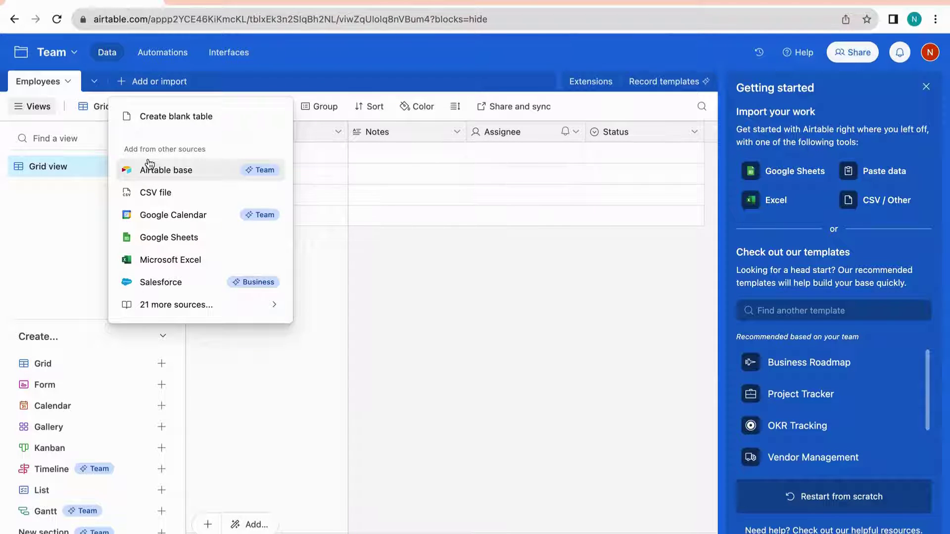
{"action": "left_click", "coordinate": [74, 225]}
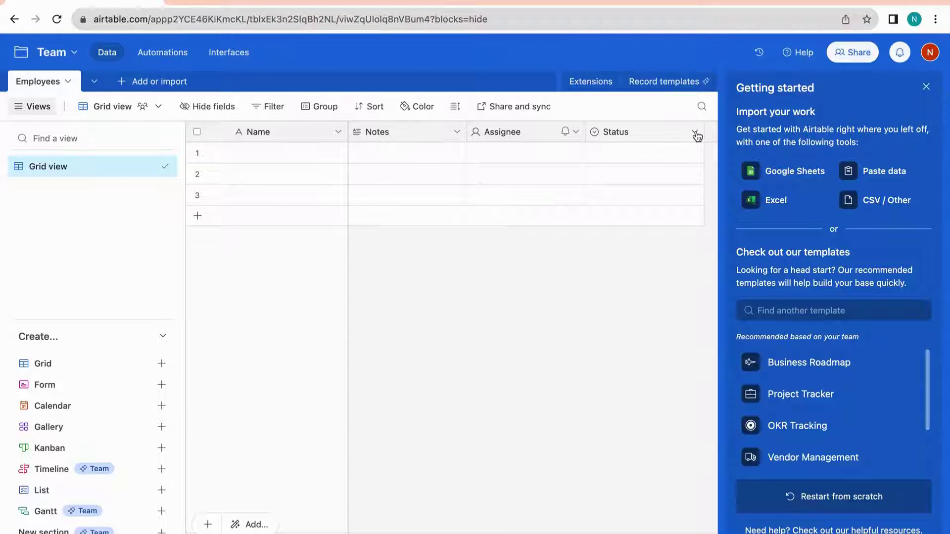
{"action": "left_click", "coordinate": [695, 133]}
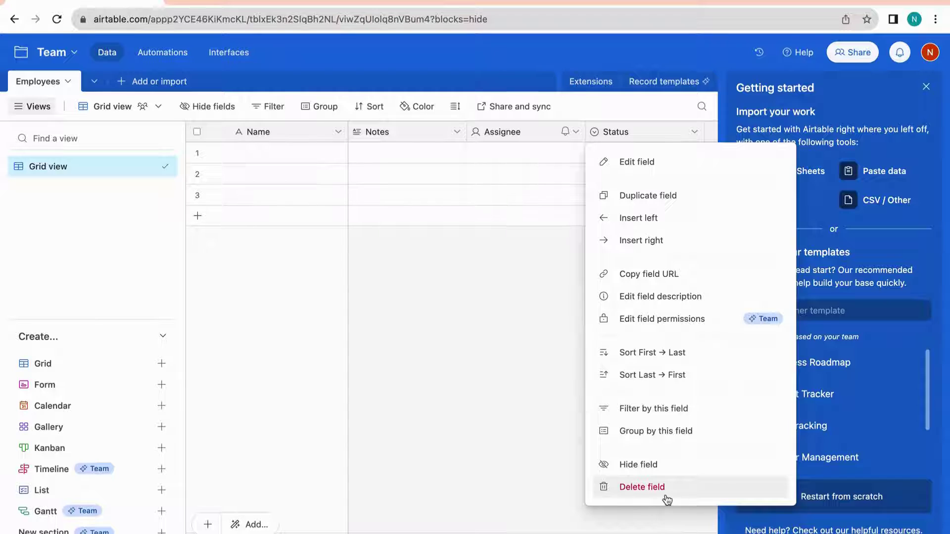
Delete the Status, Assignee and Notes fields so only Name remains
{"action": "left_click", "coordinate": [666, 498]}
{"action": "left_click", "coordinate": [575, 132]}
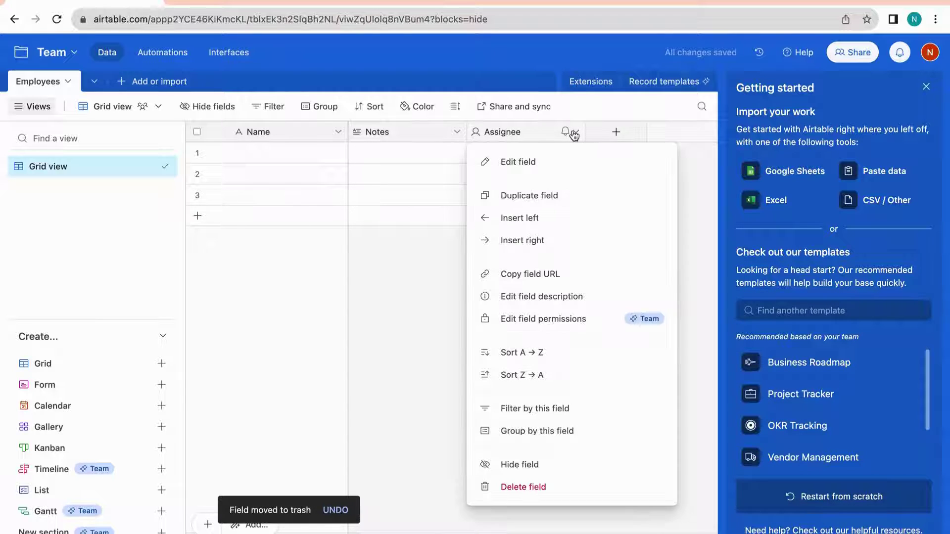
{"action": "left_click", "coordinate": [490, 487]}
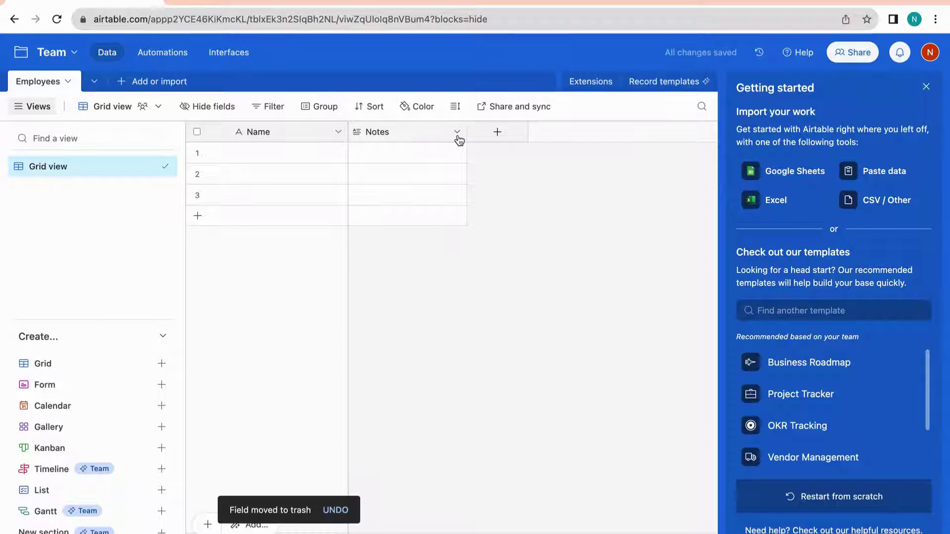
{"action": "left_click", "coordinate": [458, 135]}
{"action": "left_click", "coordinate": [445, 486]}
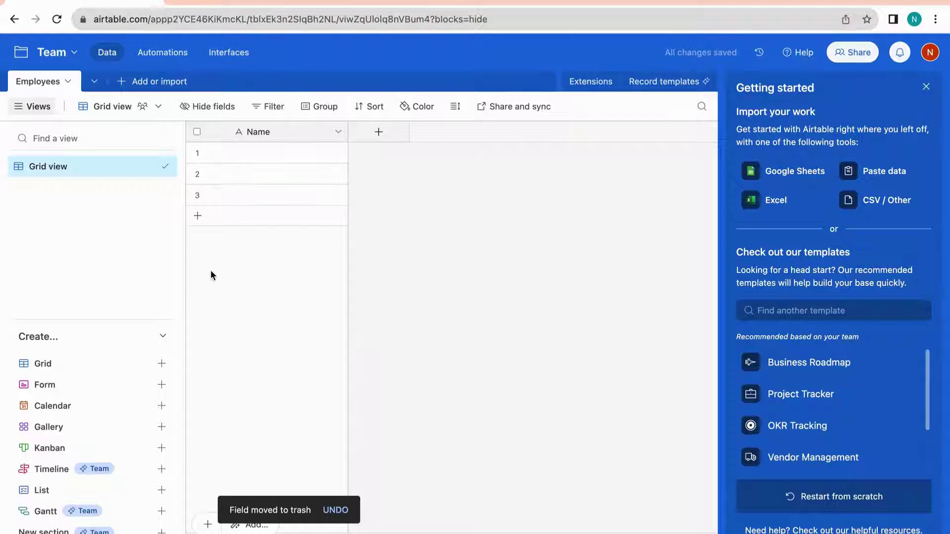
{"action": "left_click", "coordinate": [339, 133]}
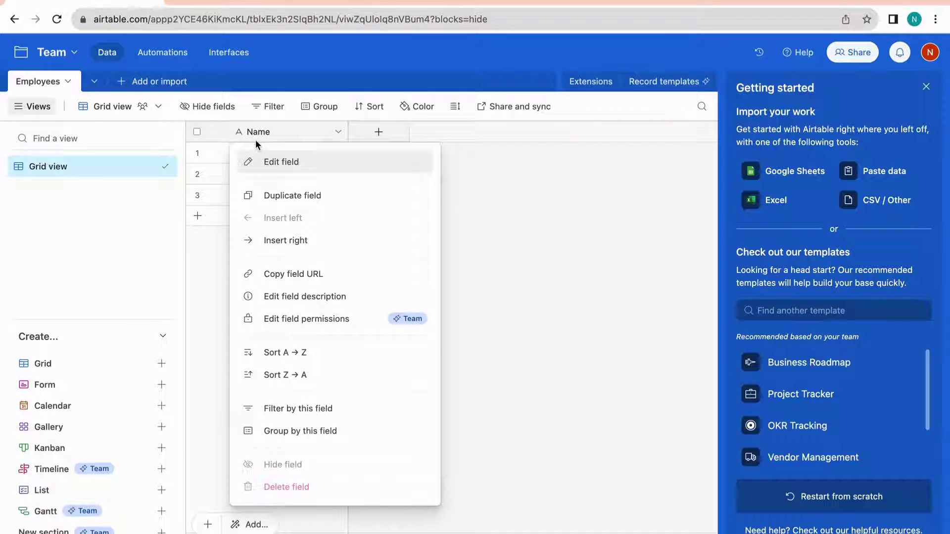
Make the primary field an Employee ID autonumber described as 'Tracking Employee ID'
{"action": "left_click", "coordinate": [269, 162]}
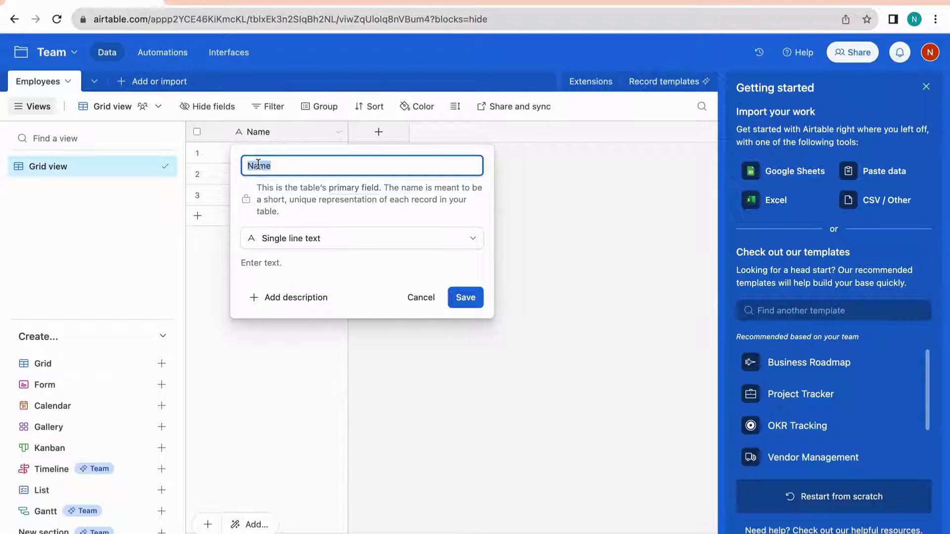
{"action": "type", "text": "Employee ID"}
{"action": "left_click", "coordinate": [268, 243]}
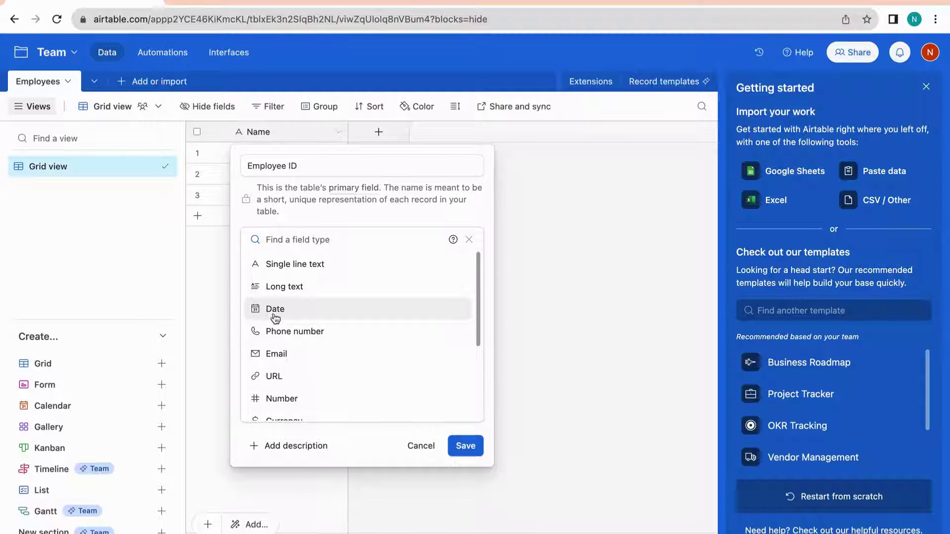
{"action": "scroll", "coordinate": [296, 354], "scroll_direction": "down", "scroll_amount": 4}
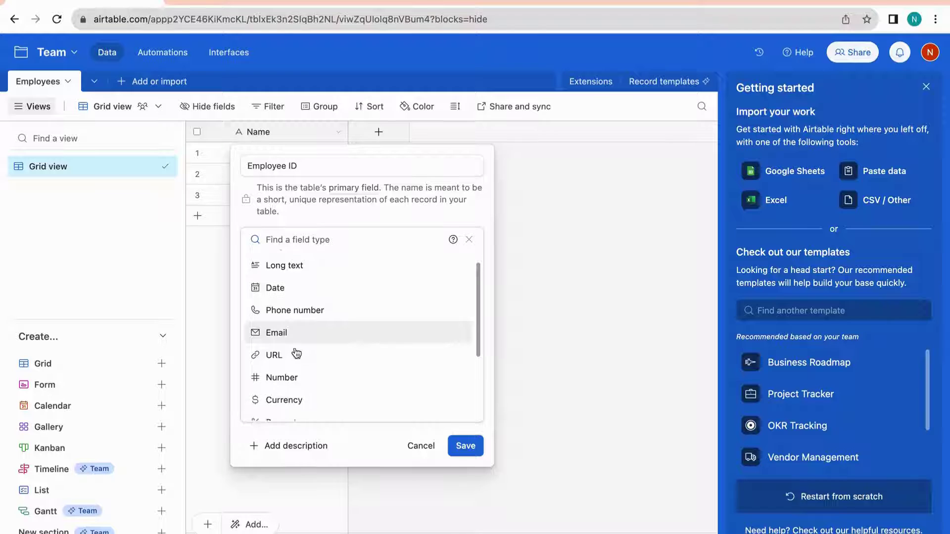
{"action": "scroll", "coordinate": [301, 381], "scroll_direction": "down", "scroll_amount": 2}
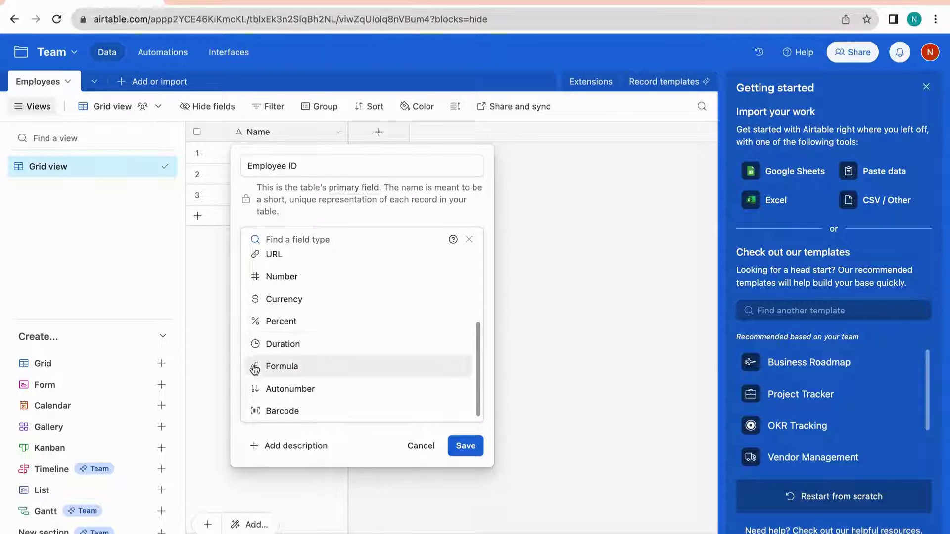
{"action": "scroll", "coordinate": [255, 371], "scroll_direction": "down", "scroll_amount": 1}
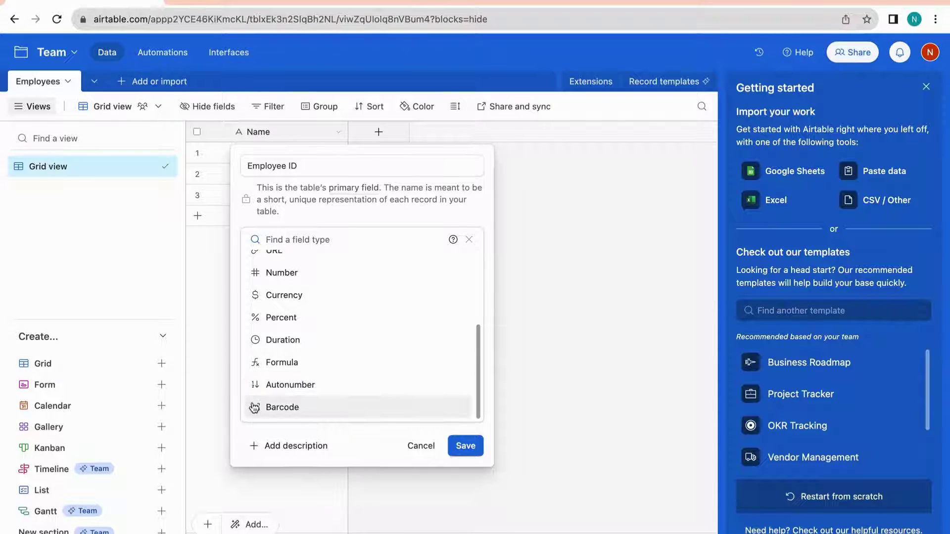
{"action": "left_click", "coordinate": [351, 389]}
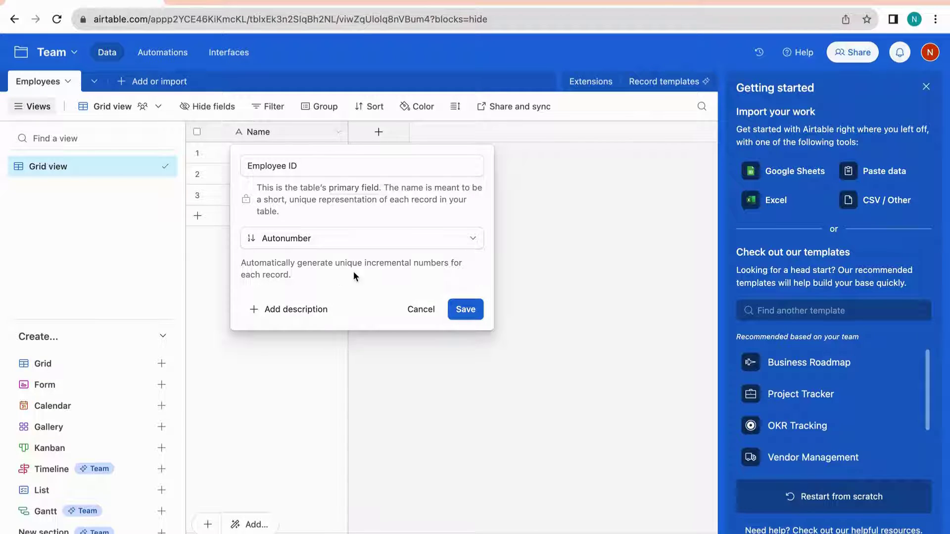
{"action": "left_click", "coordinate": [304, 311]}
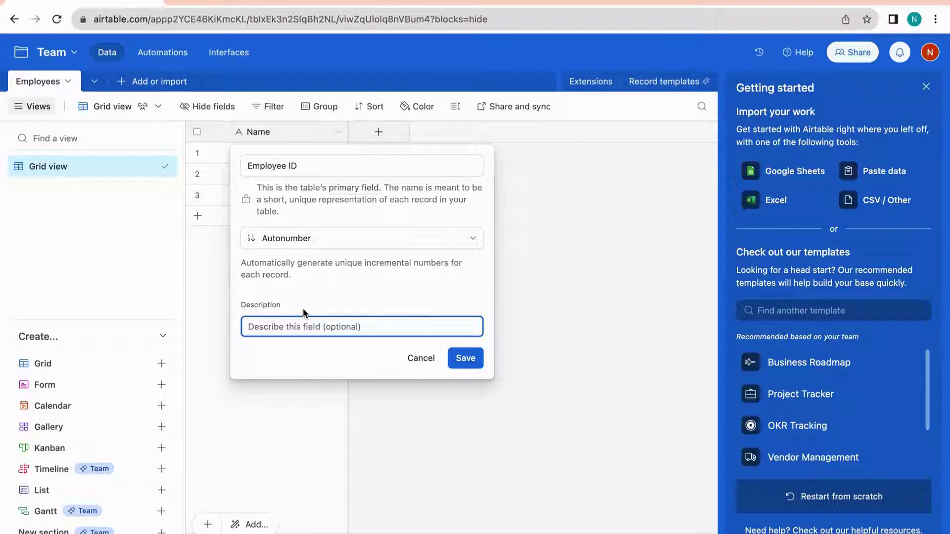
{"action": "type", "text": "Tracking Employee ID"}
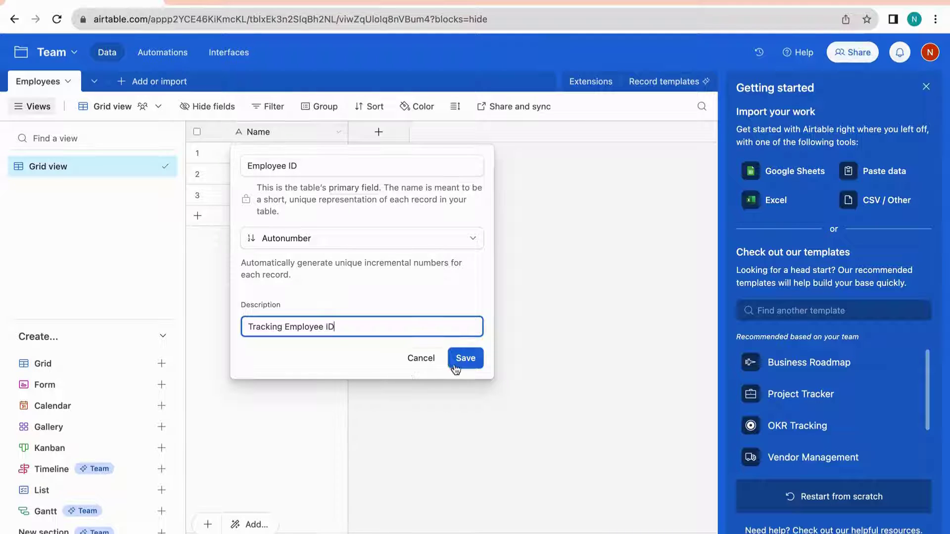
{"action": "left_click", "coordinate": [463, 359]}
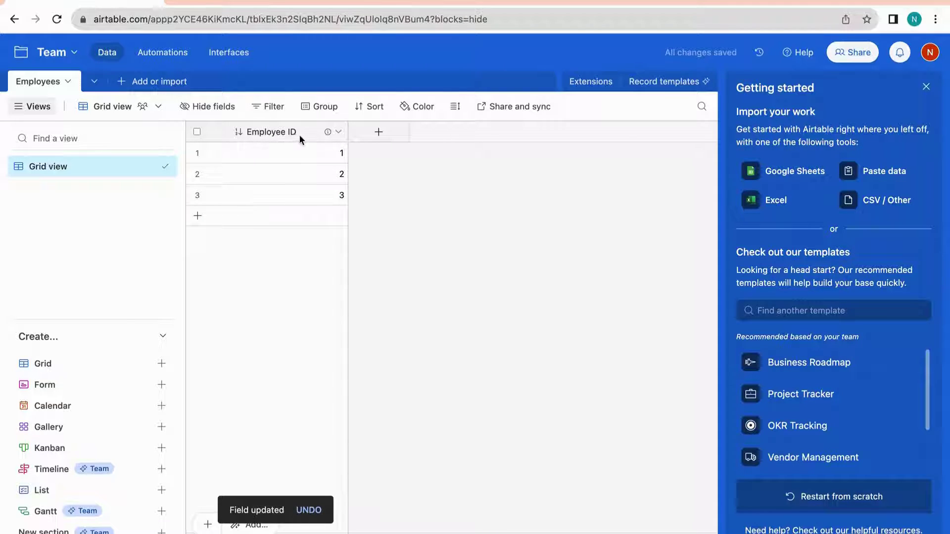
Add records 4 through 8 so the table has eight auto-numbered rows
{"action": "mouse_move", "coordinate": [328, 138]}
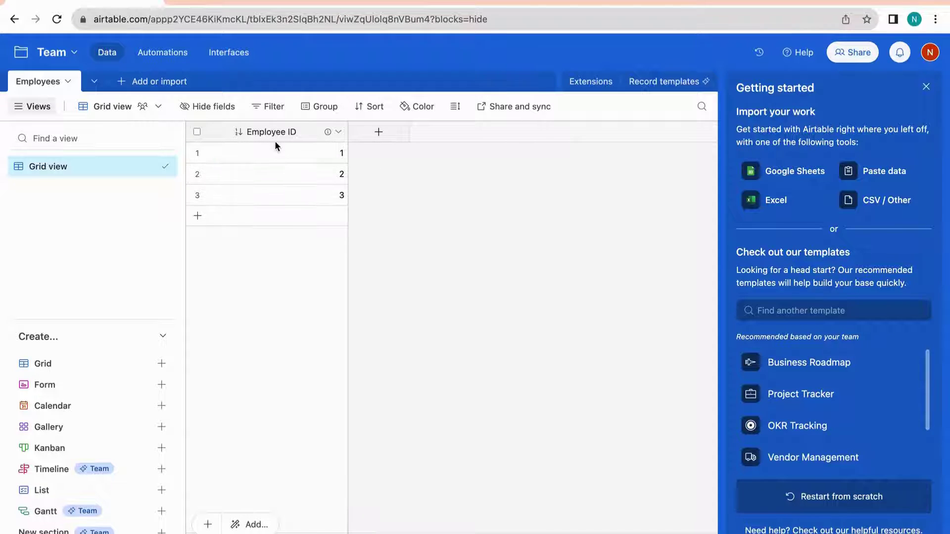
{"action": "left_click", "coordinate": [272, 195]}
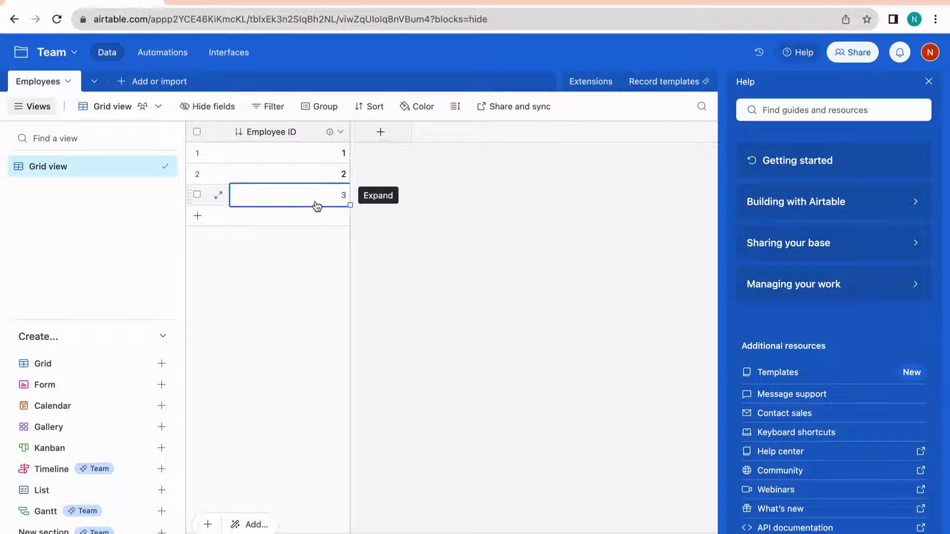
{"action": "left_click", "coordinate": [198, 219]}
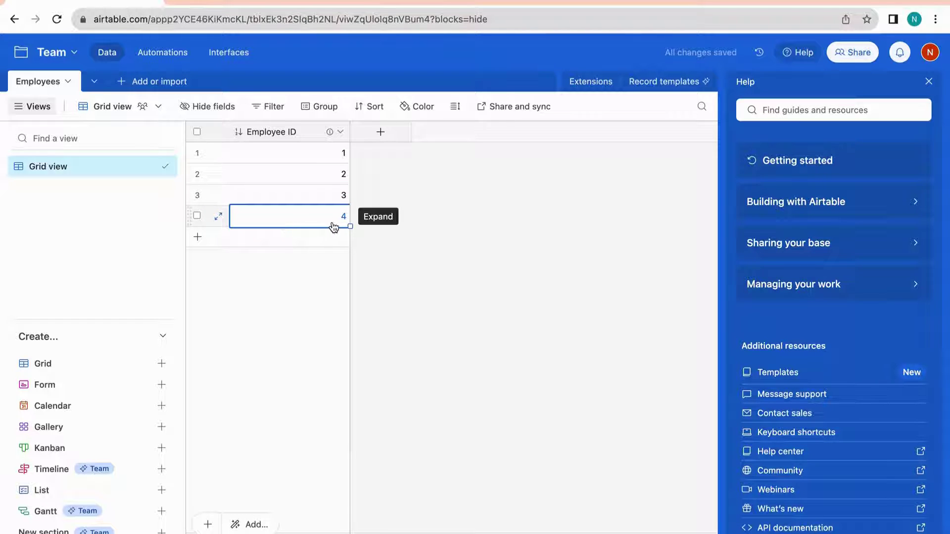
{"action": "left_click", "coordinate": [198, 236]}
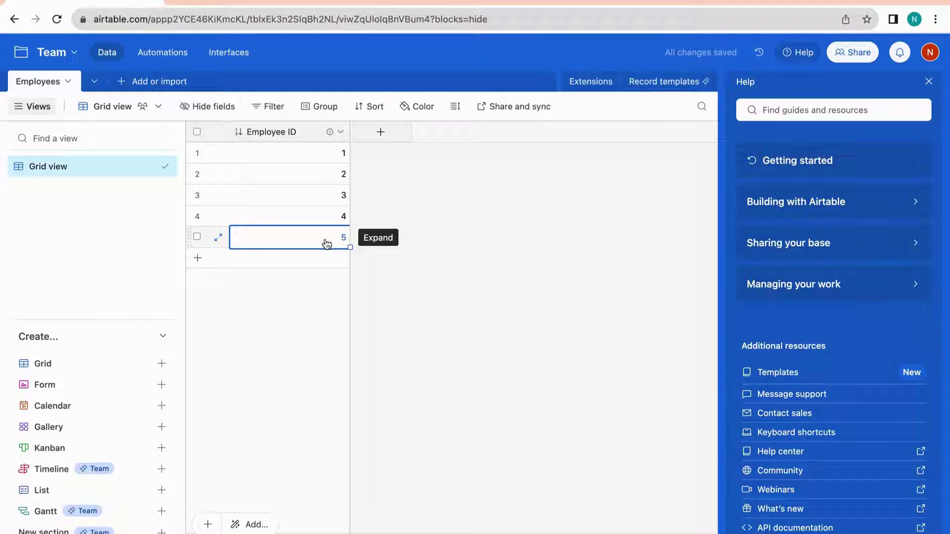
{"action": "left_click", "coordinate": [197, 258]}
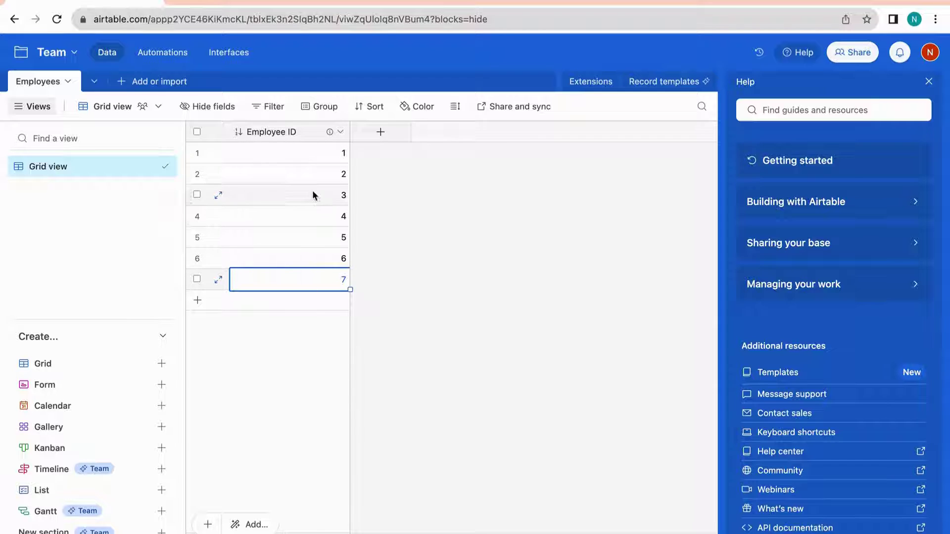
{"action": "left_click", "coordinate": [296, 359]}
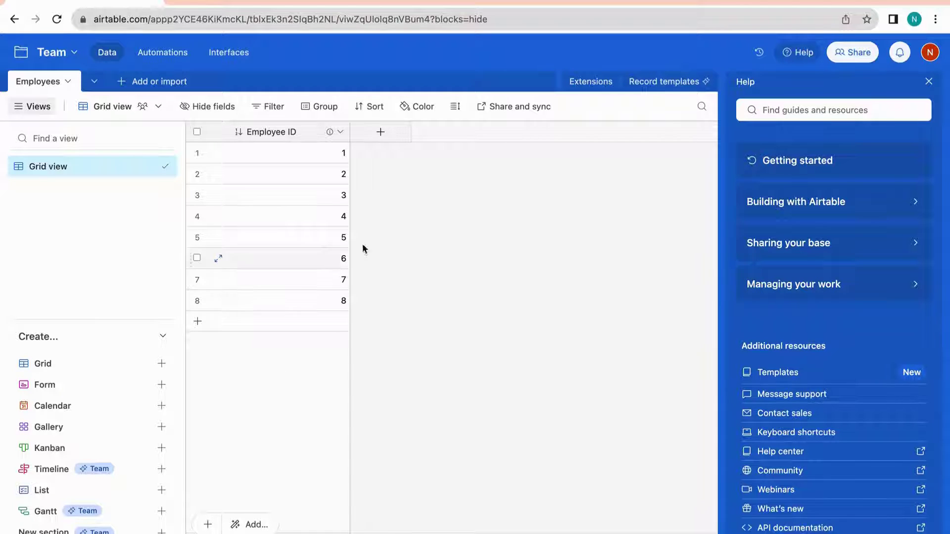
Add a 'First Name' single line text field
{"action": "left_click", "coordinate": [380, 138]}
{"action": "type", "text": "First Namme"}
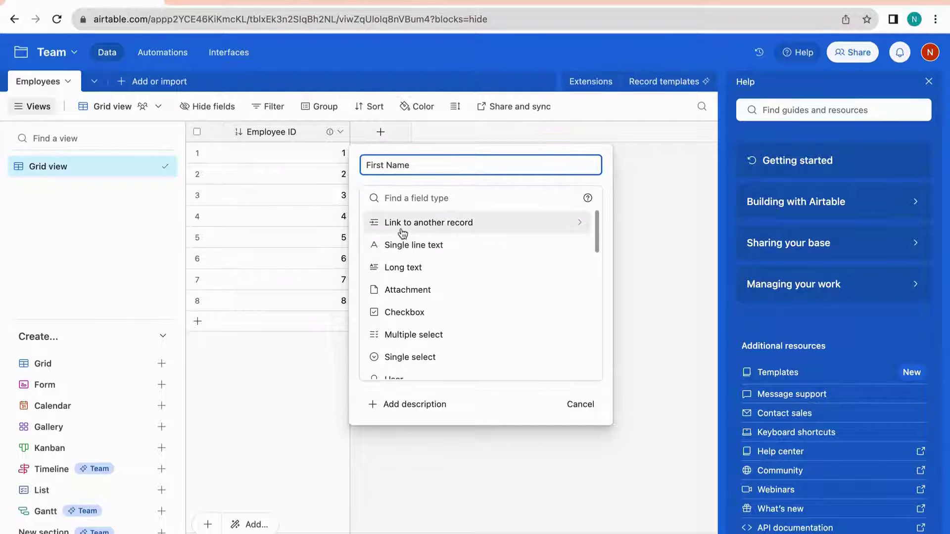
{"action": "left_click", "coordinate": [395, 246]}
{"action": "left_click", "coordinate": [577, 297]}
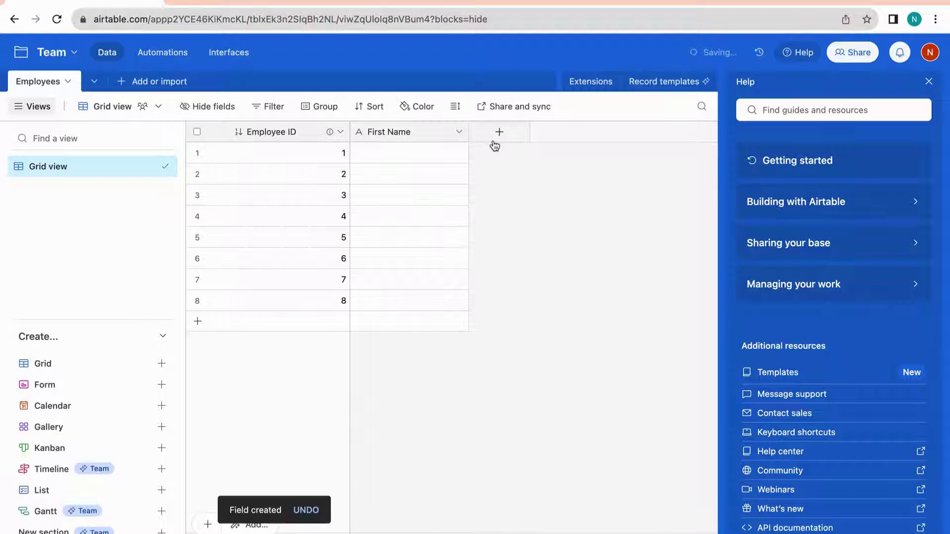
Add a 'Last Name' single line text field
{"action": "left_click", "coordinate": [500, 132]}
{"action": "type", "text": "Last Name"}
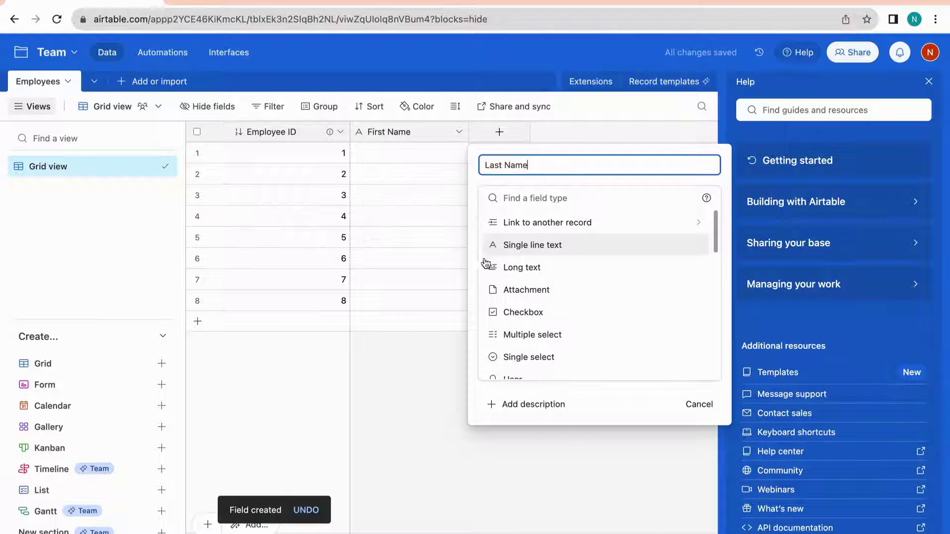
{"action": "left_click", "coordinate": [506, 244]}
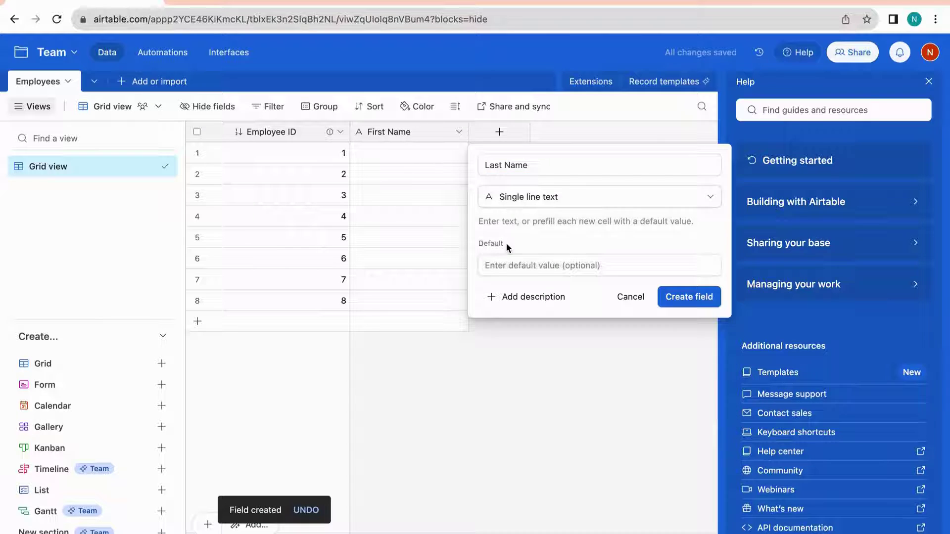
{"action": "left_click", "coordinate": [687, 296]}
{"action": "left_click", "coordinate": [619, 132]}
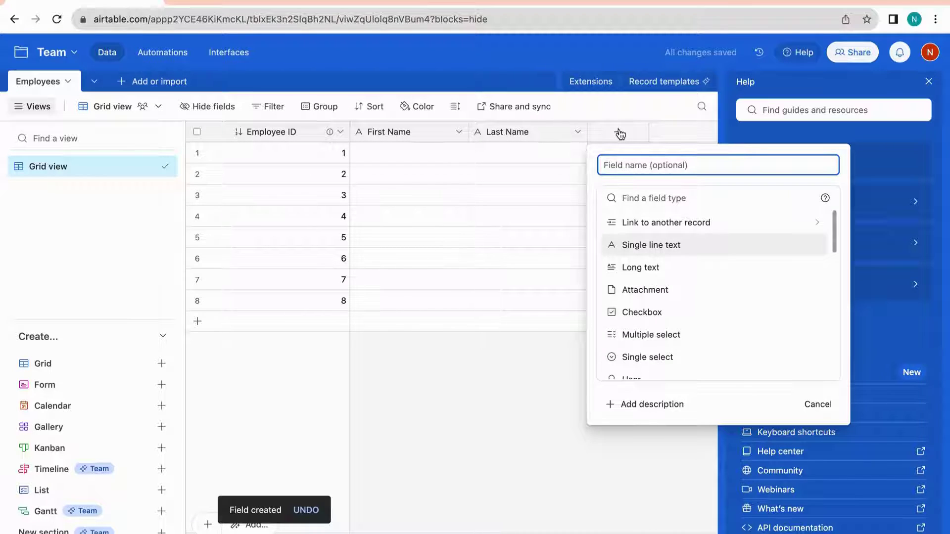
Add an 'Email Address' field of Email type and close the Help panel
{"action": "type", "text": "Email Address"}
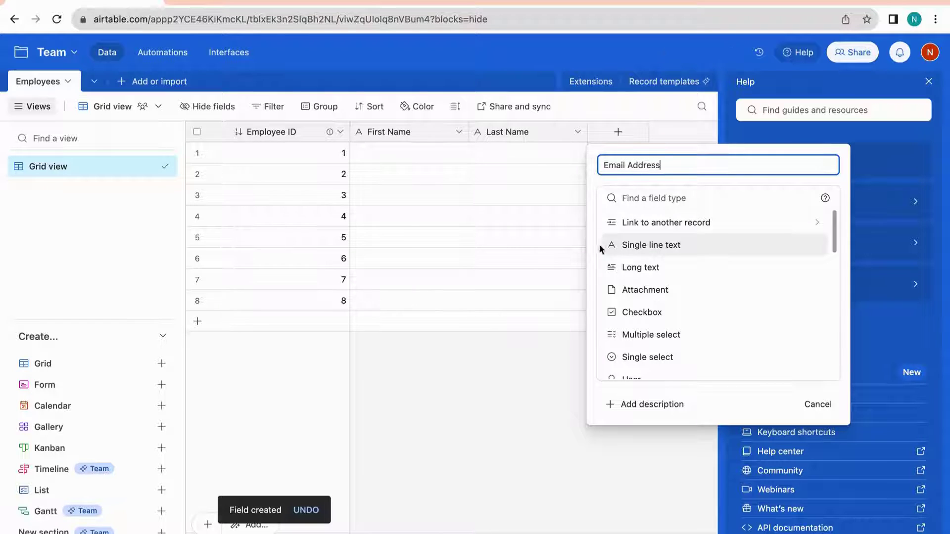
{"action": "scroll", "coordinate": [624, 336], "scroll_direction": "down", "scroll_amount": 1}
{"action": "scroll", "coordinate": [623, 335], "scroll_direction": "down", "scroll_amount": 2}
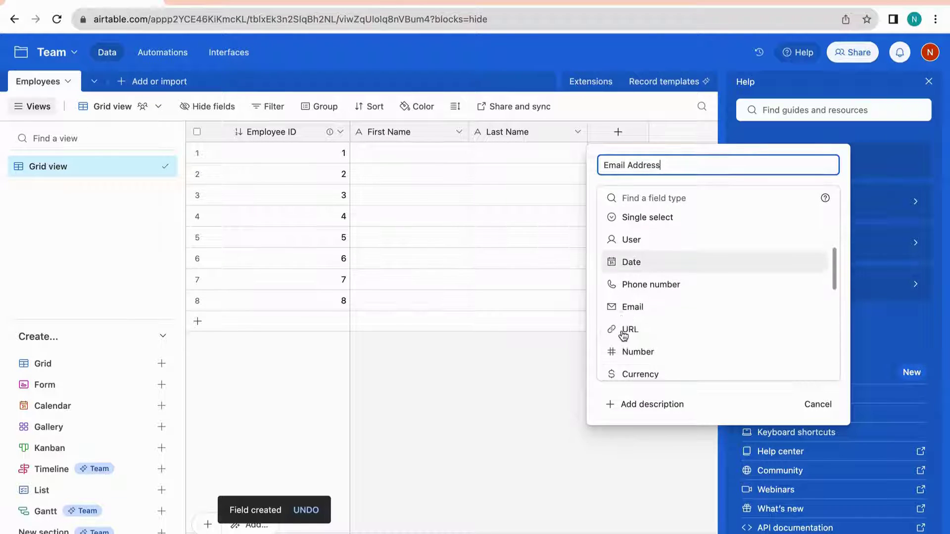
{"action": "left_click", "coordinate": [626, 306]}
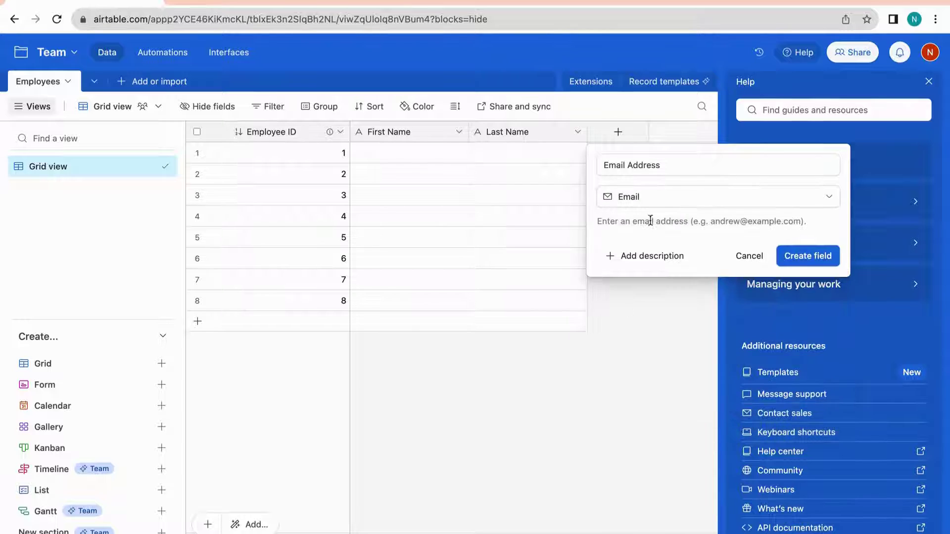
{"action": "left_click", "coordinate": [809, 257]}
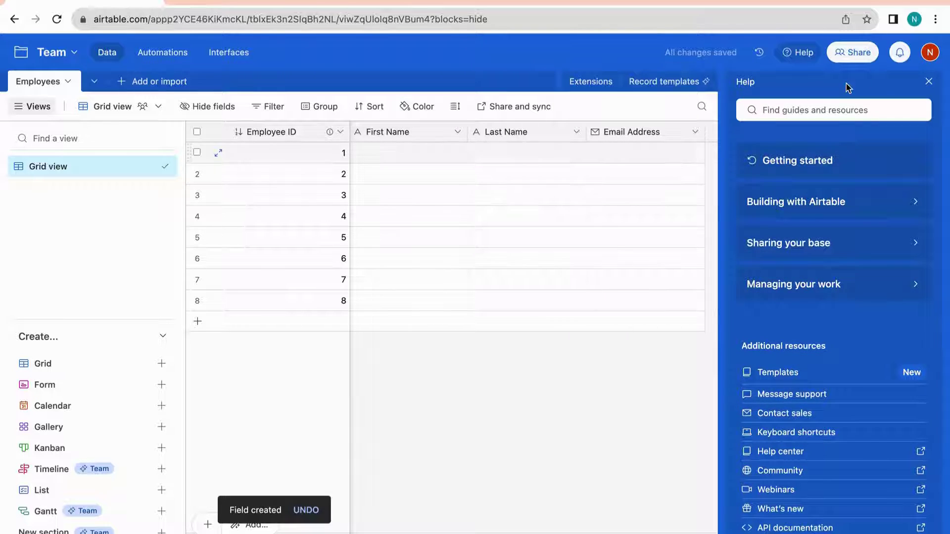
{"action": "left_click", "coordinate": [925, 81]}
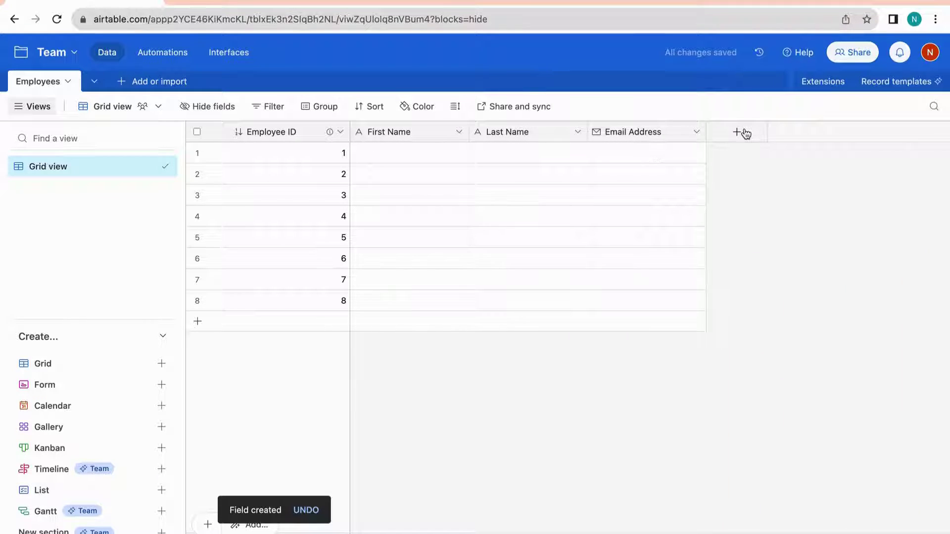
Add a 'Phone Number' field of Phone number type
{"action": "left_click", "coordinate": [742, 132]}
{"action": "type", "text": "Phone Number"}
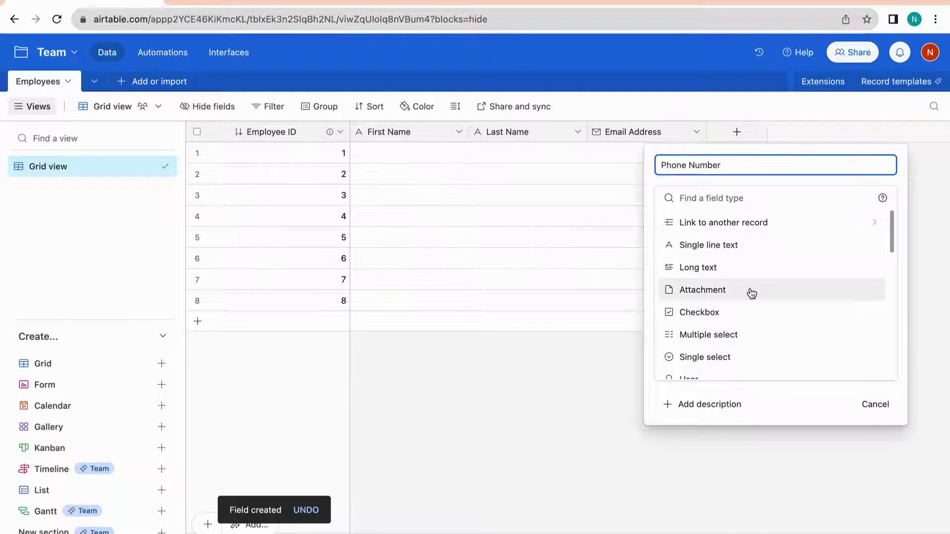
{"action": "scroll", "coordinate": [751, 294], "scroll_direction": "down", "scroll_amount": 2}
{"action": "scroll", "coordinate": [712, 327], "scroll_direction": "down", "scroll_amount": 2}
{"action": "left_click", "coordinate": [702, 320]}
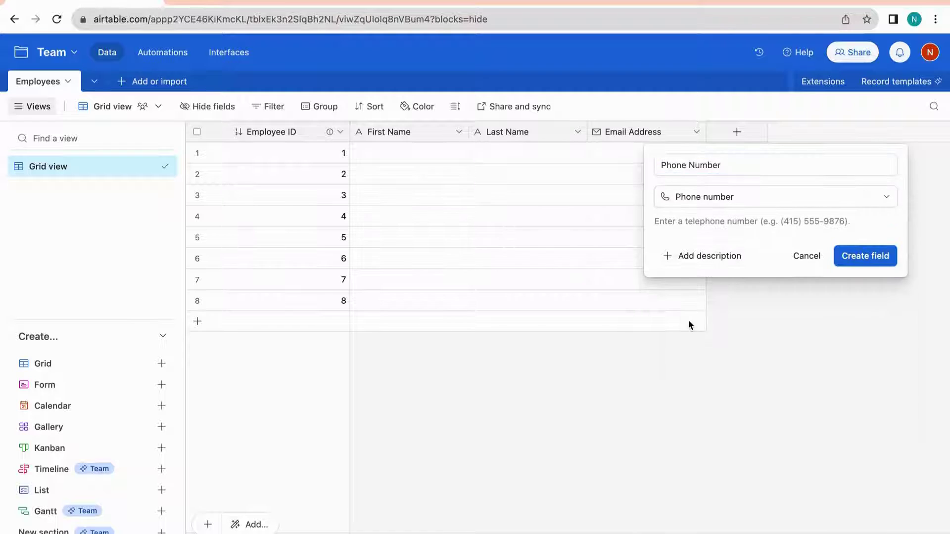
{"action": "left_click", "coordinate": [855, 265]}
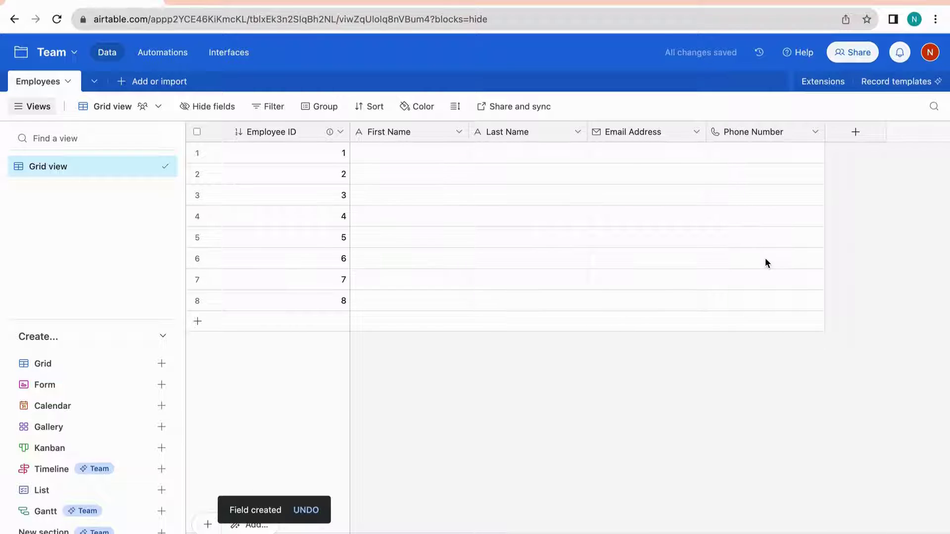
{"action": "left_click", "coordinate": [856, 132]}
{"action": "type", "text": "Em"}
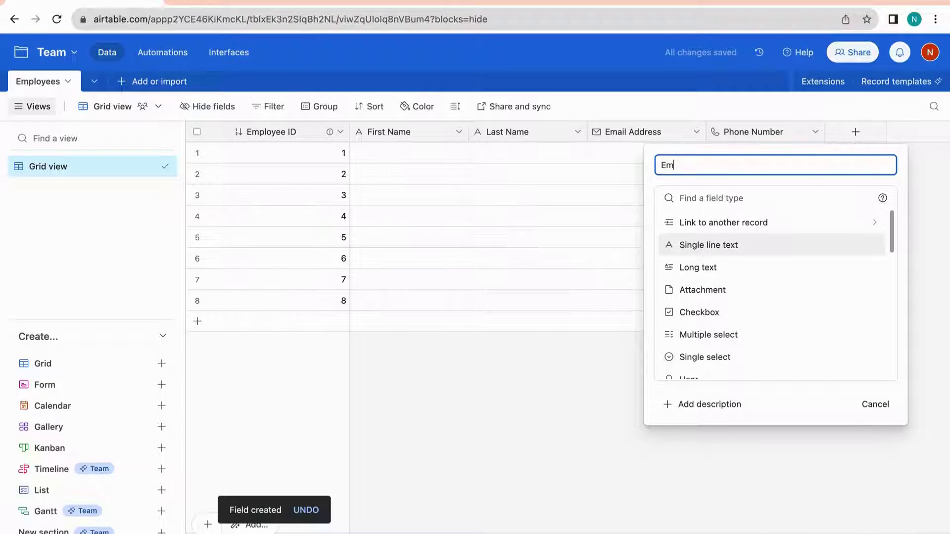
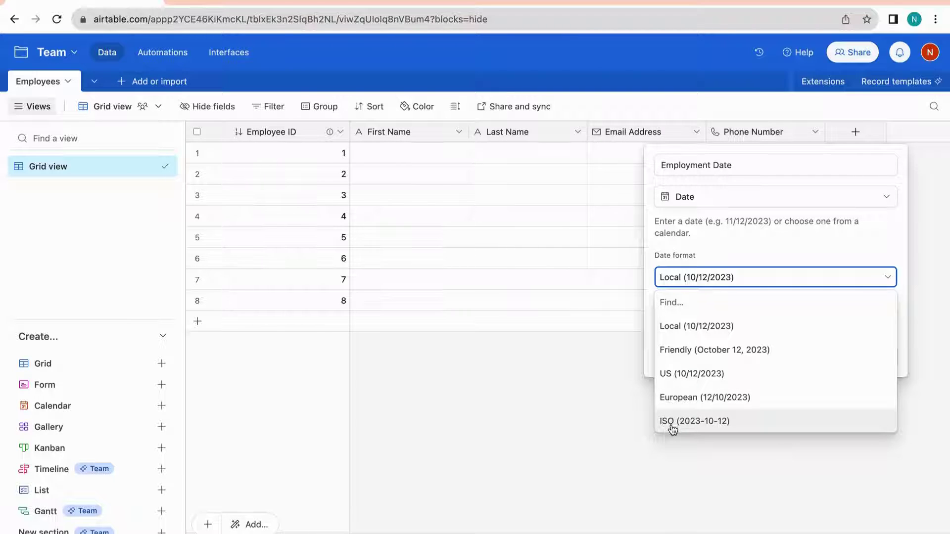
Create the Employment Date field with the Local date format and no time
{"action": "left_click", "coordinate": [674, 332]}
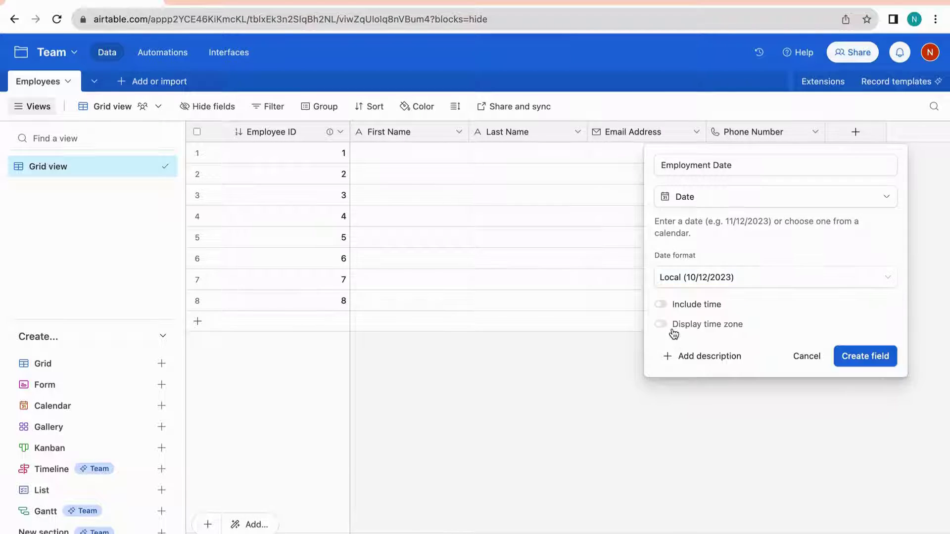
{"action": "left_click", "coordinate": [659, 305]}
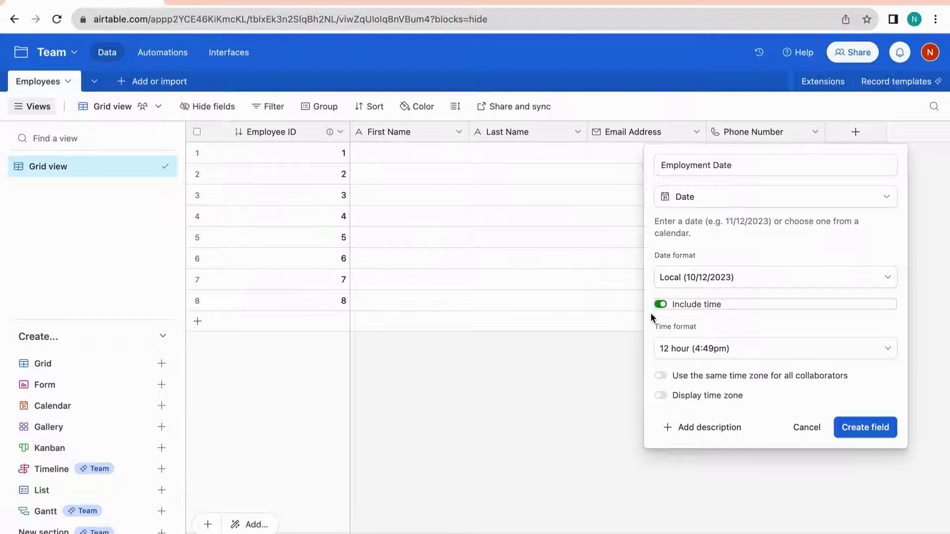
{"action": "left_click", "coordinate": [669, 355]}
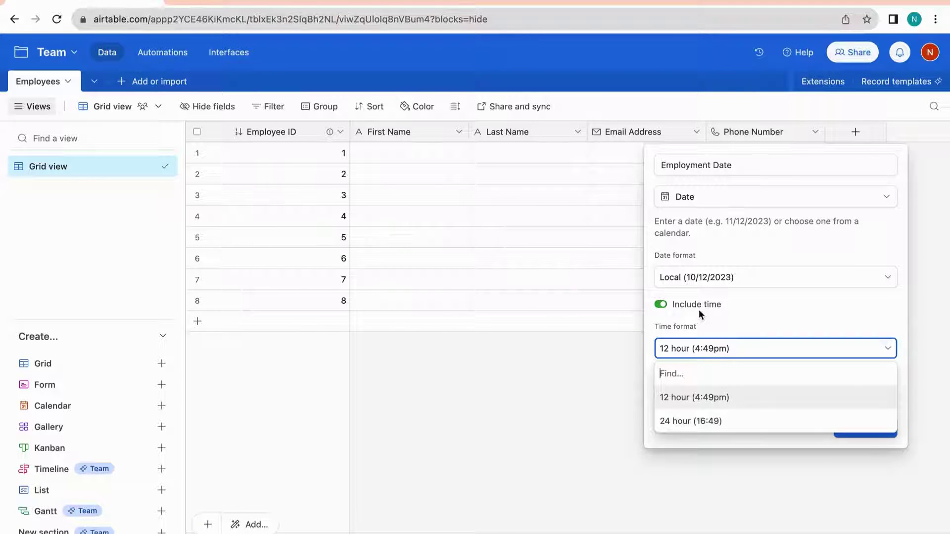
{"action": "left_click", "coordinate": [735, 309]}
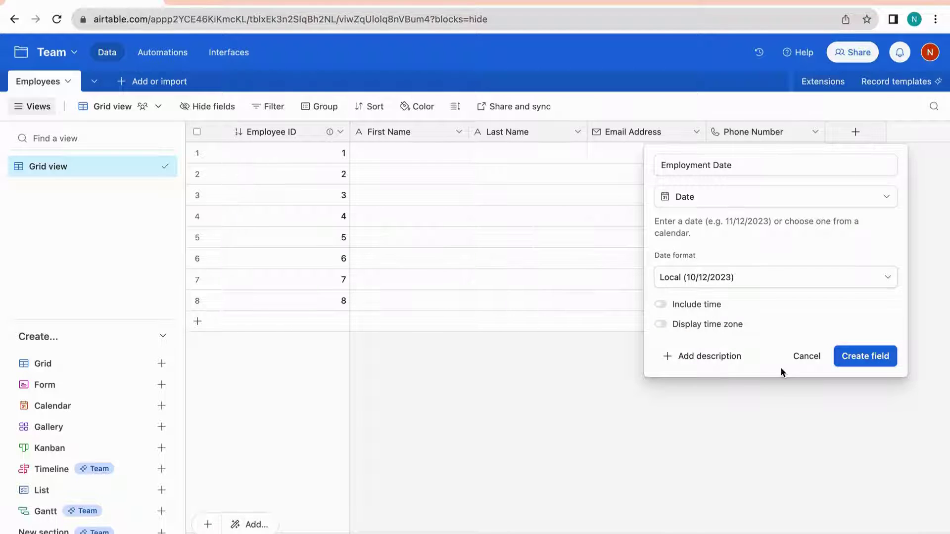
{"action": "left_click", "coordinate": [859, 365]}
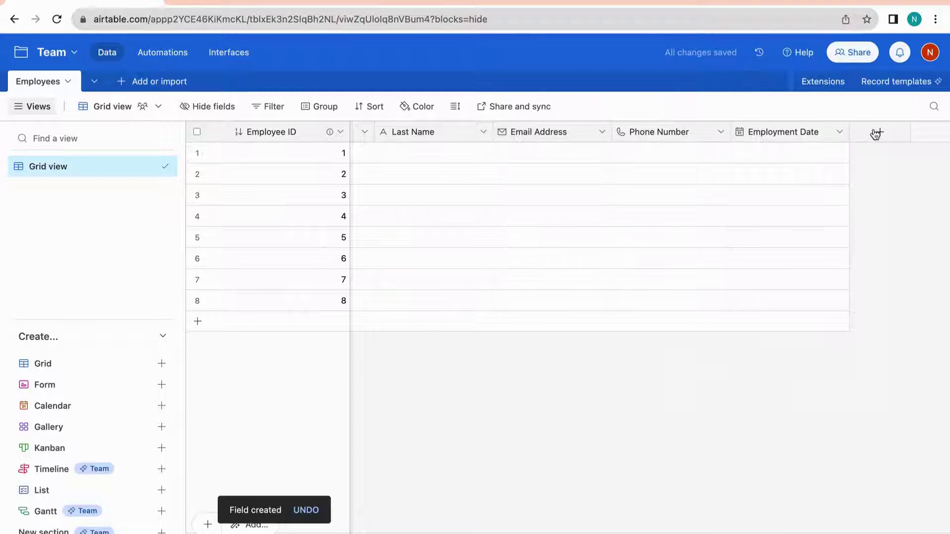
{"action": "left_click", "coordinate": [877, 133]}
Create a field named Employment Agreement of type Attachment
{"action": "type", "text": "Employm"}
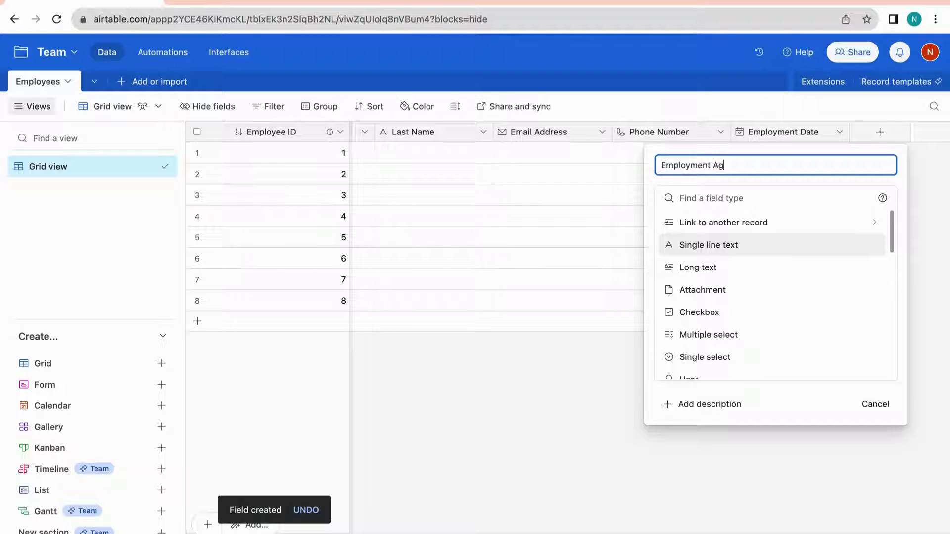
{"action": "type", "text": "ent"}
{"action": "scroll", "coordinate": [778, 310], "scroll_direction": "down", "scroll_amount": 2}
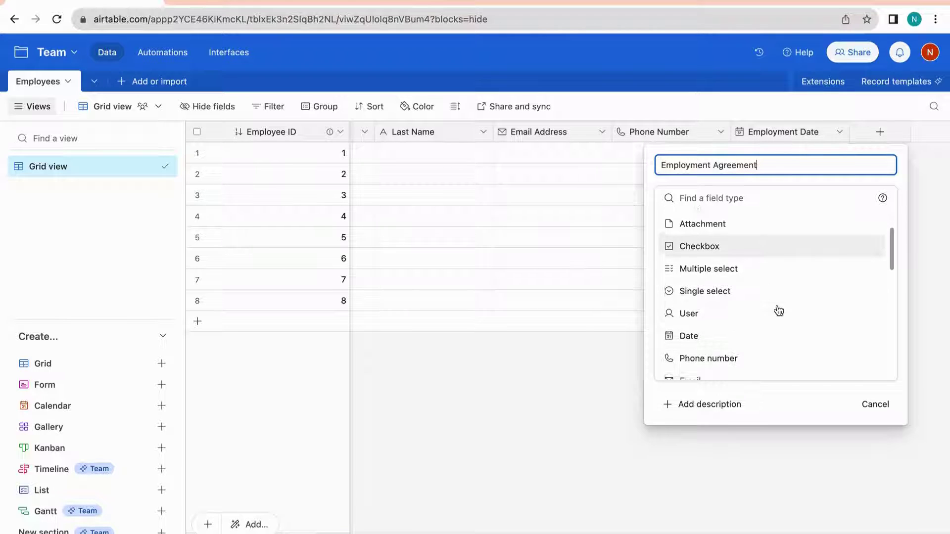
{"action": "scroll", "coordinate": [753, 341], "scroll_direction": "down", "scroll_amount": 5}
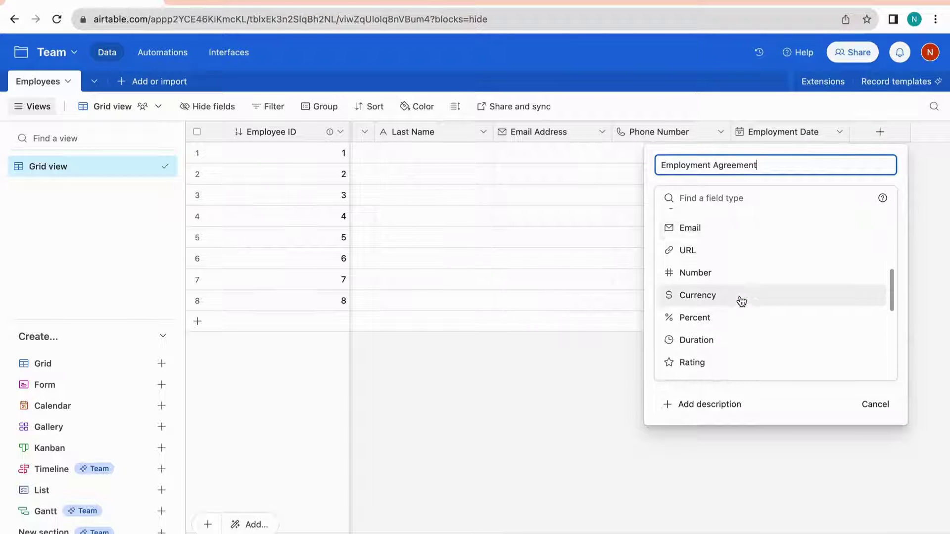
{"action": "scroll", "coordinate": [741, 301], "scroll_direction": "down", "scroll_amount": 3}
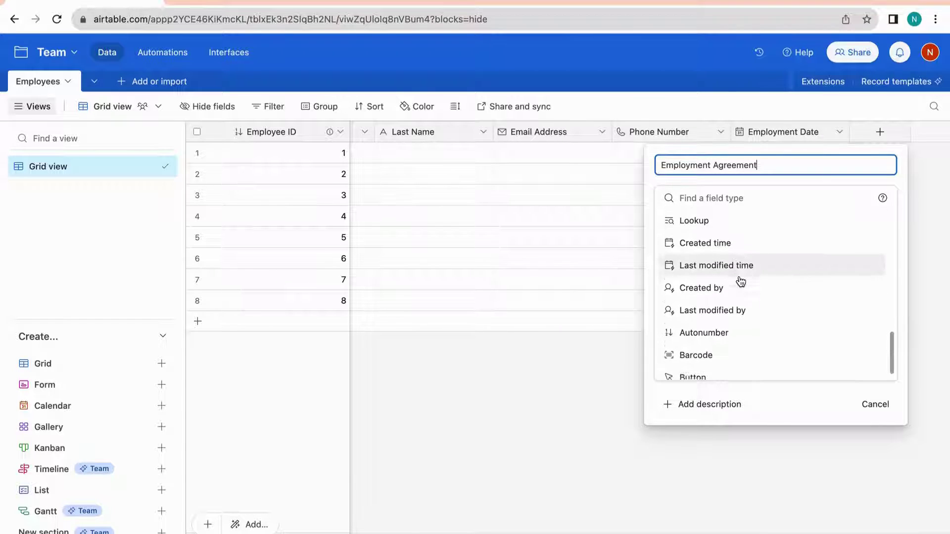
{"action": "scroll", "coordinate": [730, 263], "scroll_direction": "up", "scroll_amount": 5}
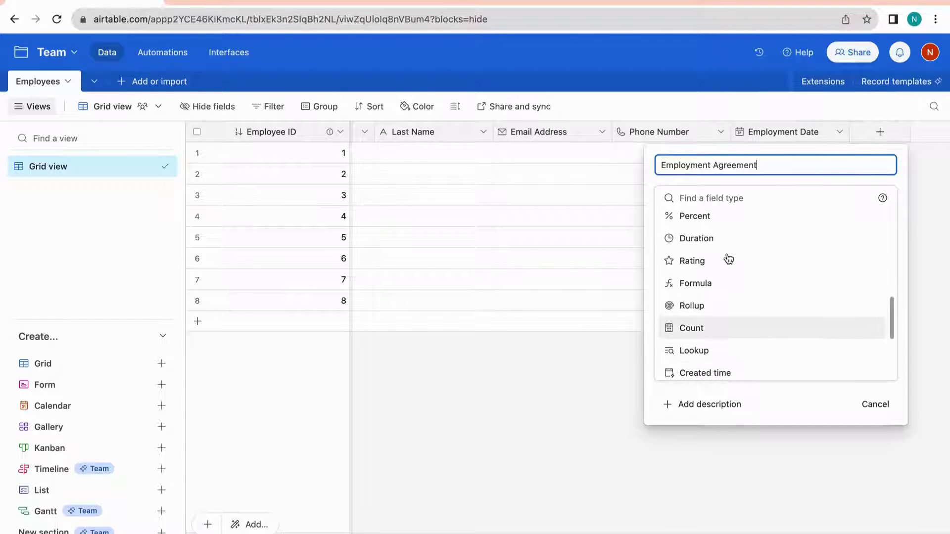
{"action": "scroll", "coordinate": [728, 259], "scroll_direction": "up", "scroll_amount": 3}
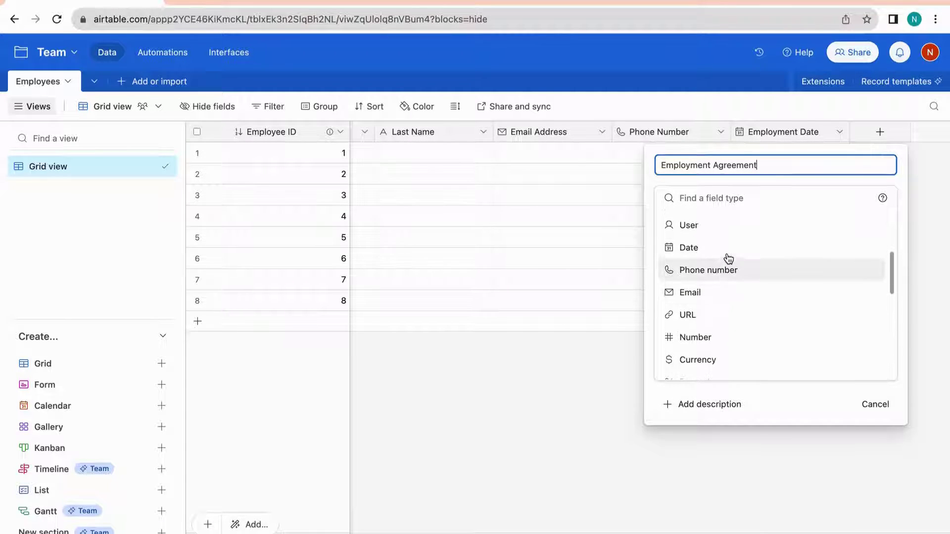
{"action": "scroll", "coordinate": [728, 257], "scroll_direction": "up", "scroll_amount": 3}
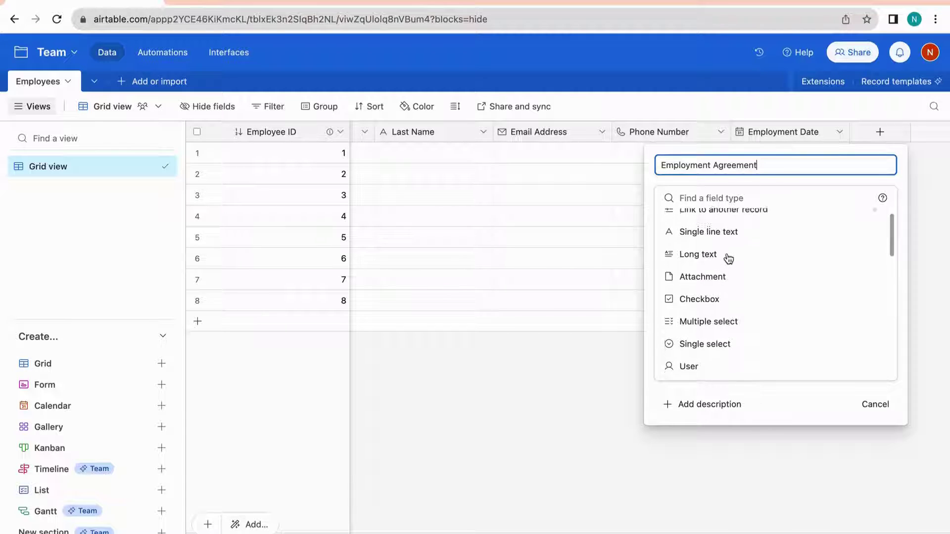
{"action": "left_click", "coordinate": [715, 289]}
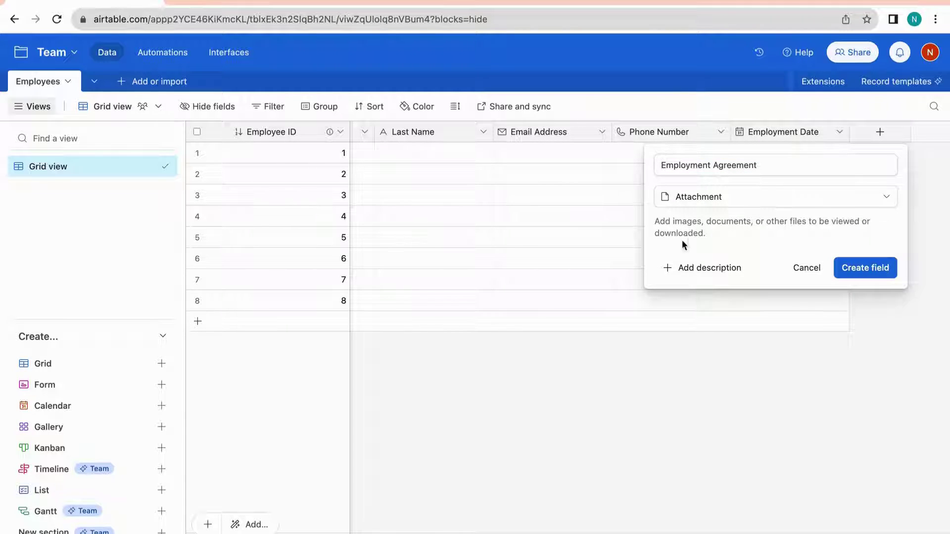
{"action": "left_click", "coordinate": [852, 273]}
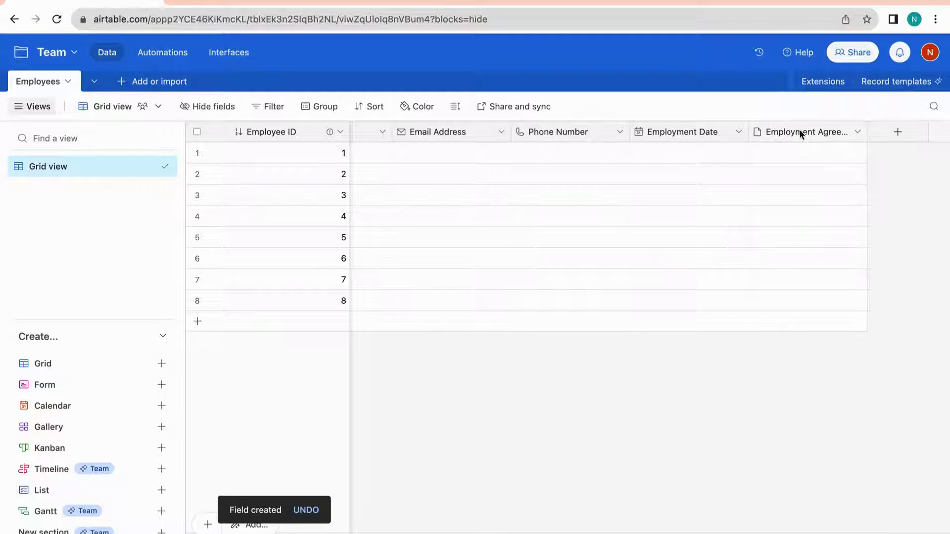
{"action": "left_click", "coordinate": [649, 152]}
{"action": "left_click", "coordinate": [646, 160]}
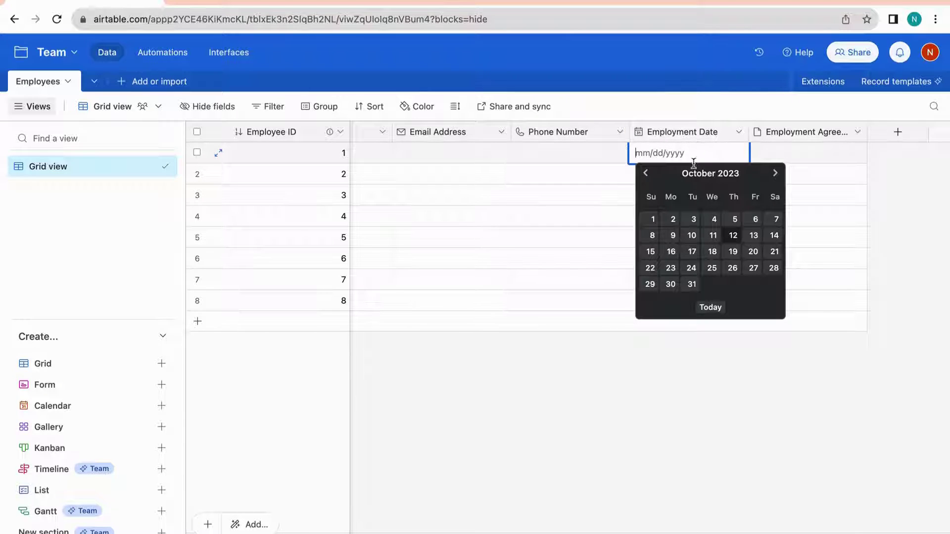
{"action": "left_click", "coordinate": [775, 173]}
{"action": "left_click", "coordinate": [775, 173]}
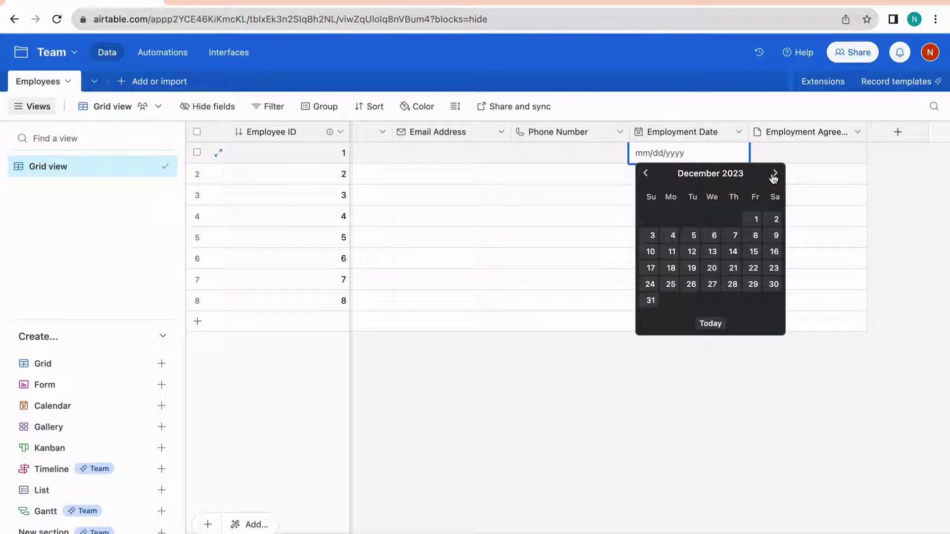
{"action": "left_click", "coordinate": [651, 252]}
{"action": "key", "text": "Delete"}
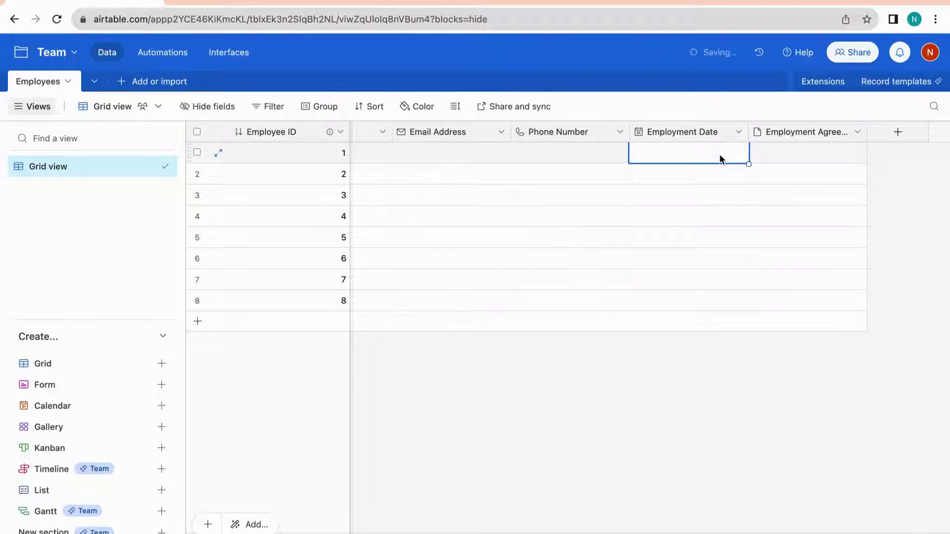
{"action": "left_click", "coordinate": [781, 154]}
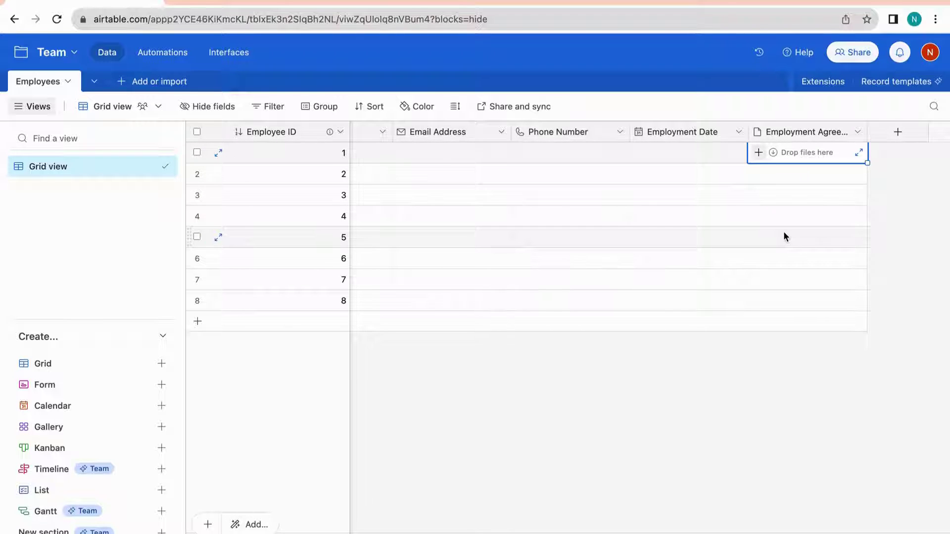
{"action": "scroll", "coordinate": [847, 215], "scroll_direction": "right", "scroll_amount": 2}
{"action": "left_click", "coordinate": [920, 188]}
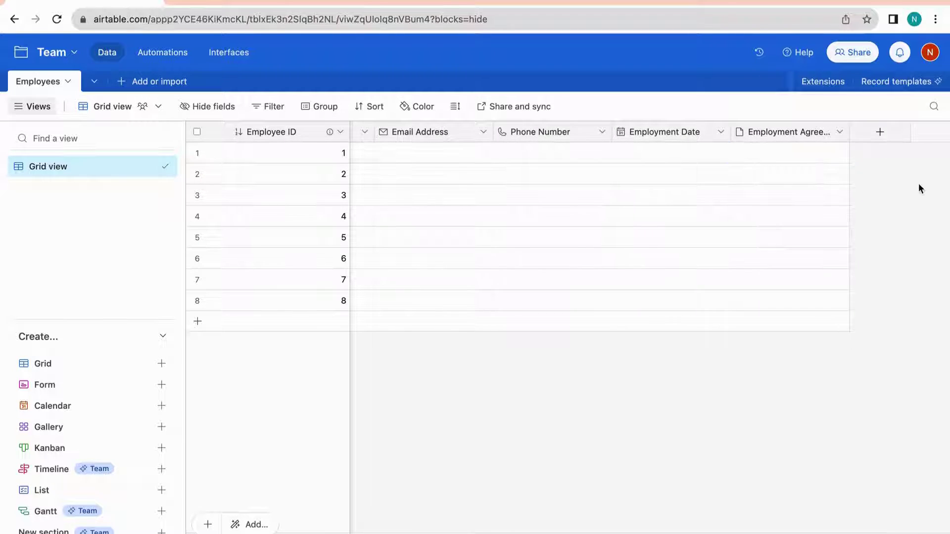
Create Employee Type as a single select with Part-Time and Full-Time options
{"action": "left_click", "coordinate": [880, 133]}
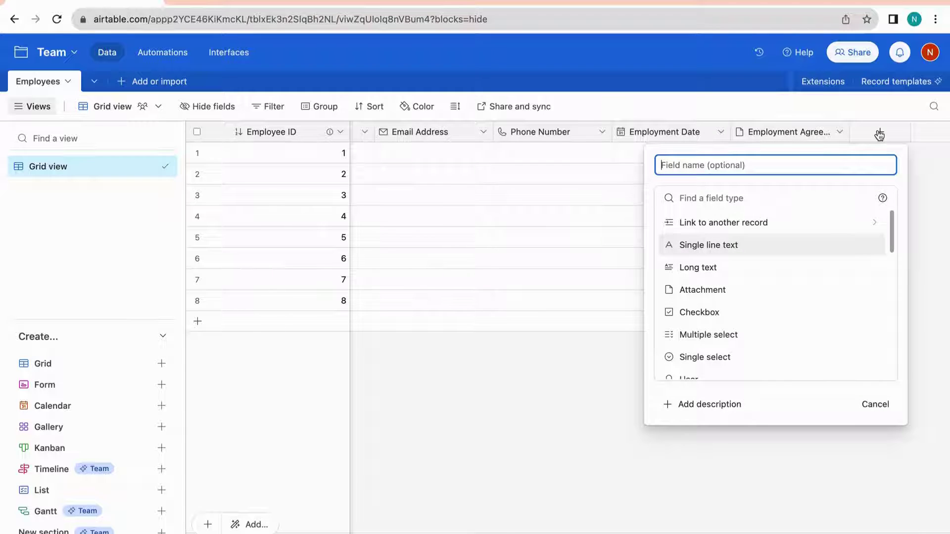
{"action": "type", "text": "Em"}
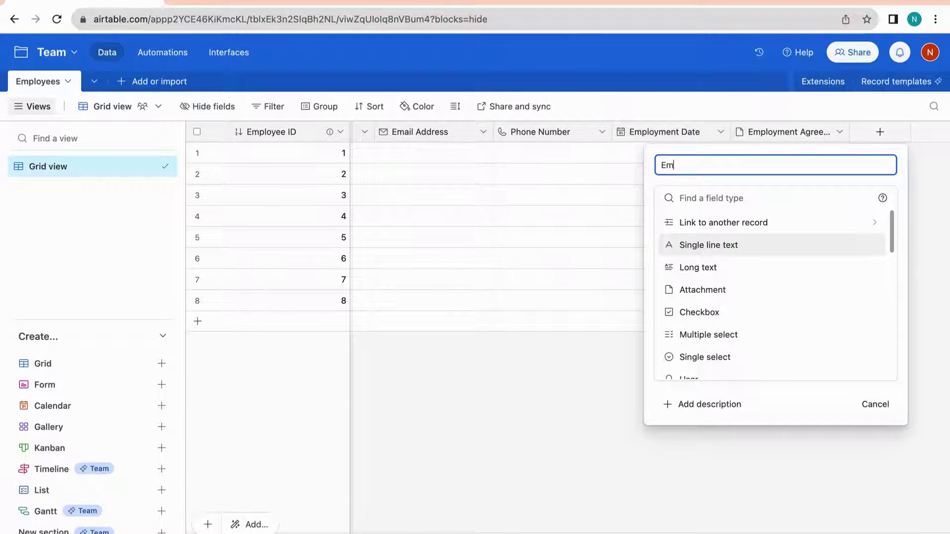
{"action": "type", "text": "ployee Type"}
{"action": "scroll", "coordinate": [770, 324], "scroll_direction": "down", "scroll_amount": 1}
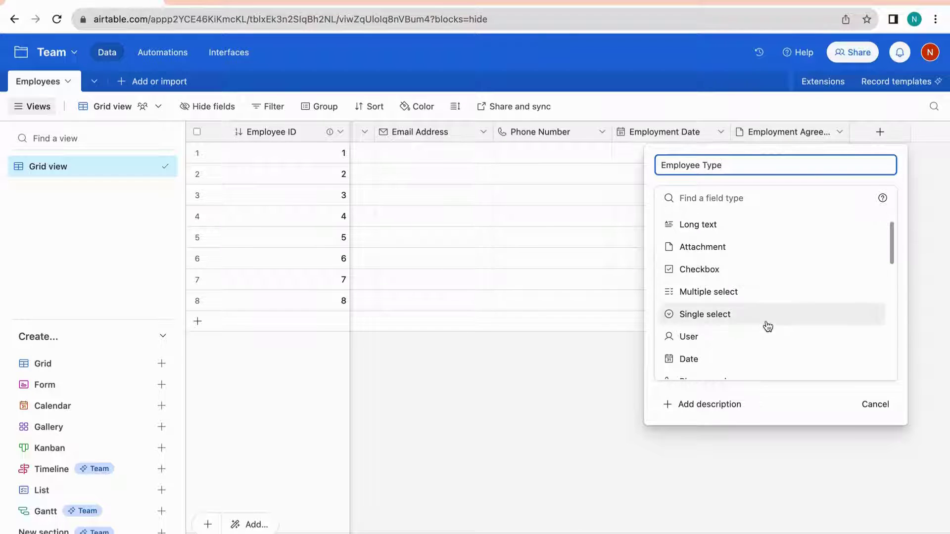
{"action": "left_click", "coordinate": [713, 320]}
{"action": "left_click", "coordinate": [712, 318]}
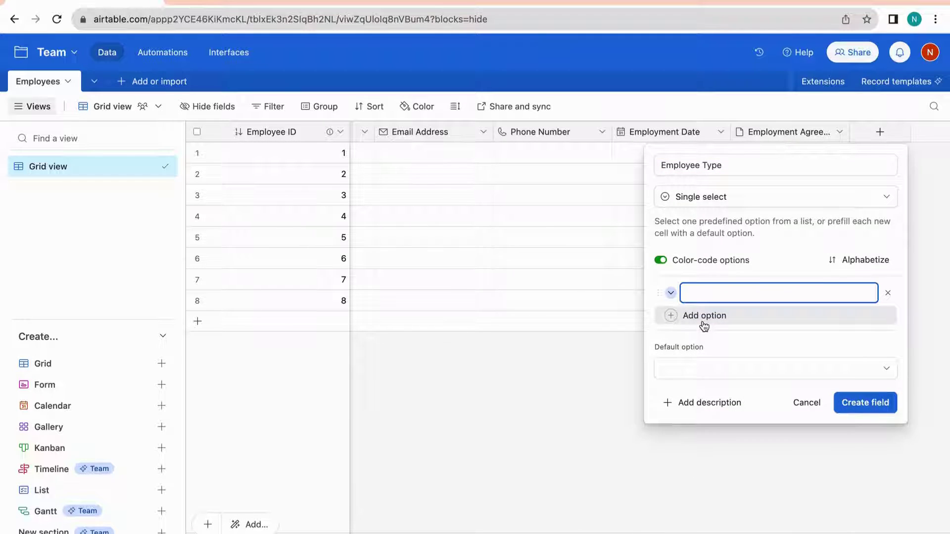
{"action": "type", "text": "Part"}
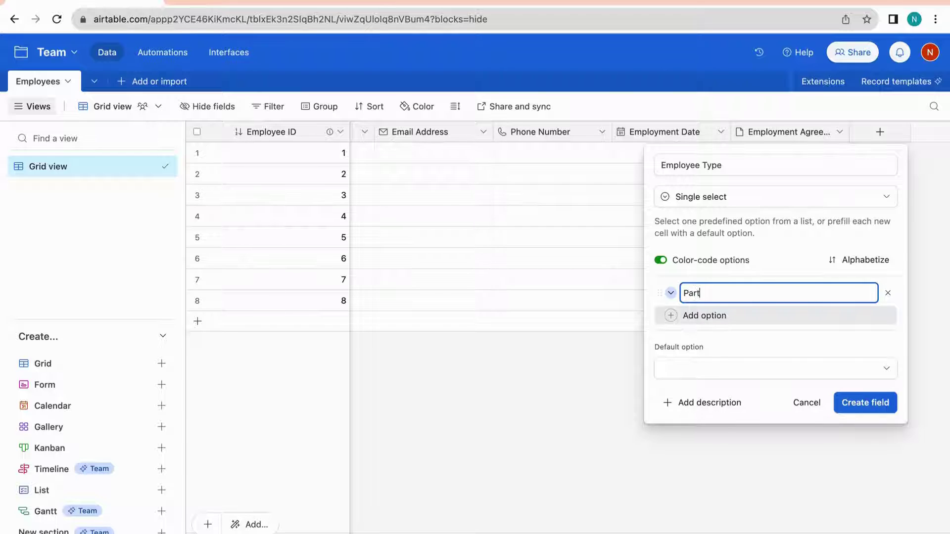
{"action": "type", "text": "-Time"}
{"action": "left_click", "coordinate": [702, 317]}
{"action": "type", "text": "Full-Time"}
{"action": "left_click", "coordinate": [862, 424]}
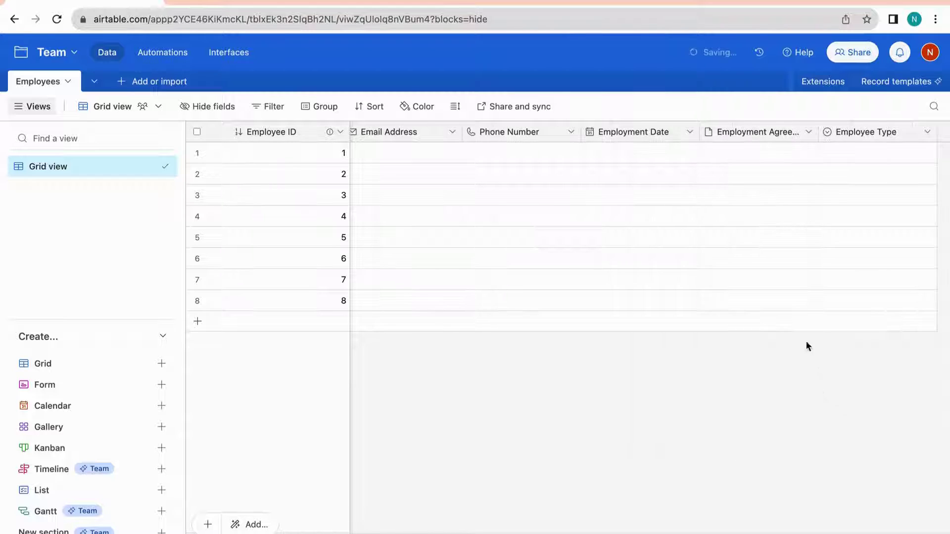
Create Compensation Type as a single select with Hourly and Salary options
{"action": "left_click", "coordinate": [880, 133]}
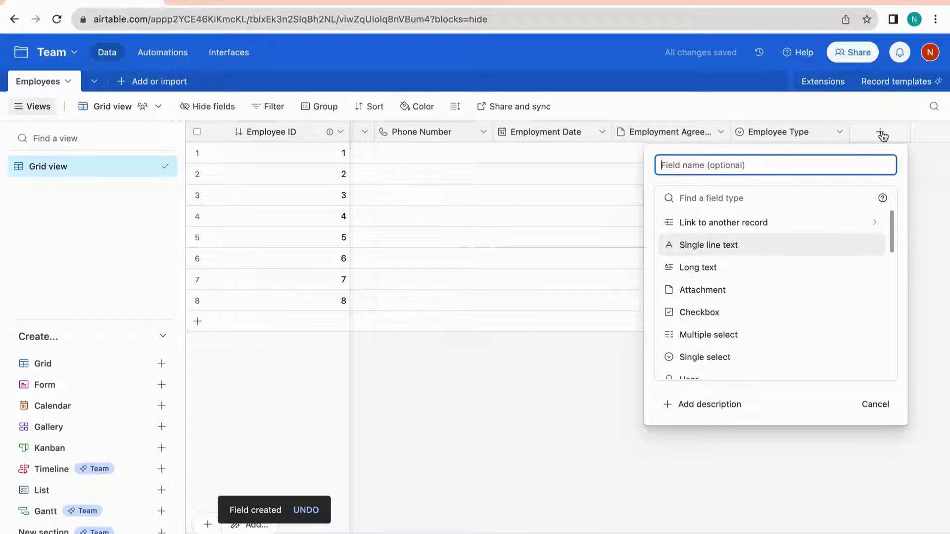
{"action": "type", "text": "Compensation Type"}
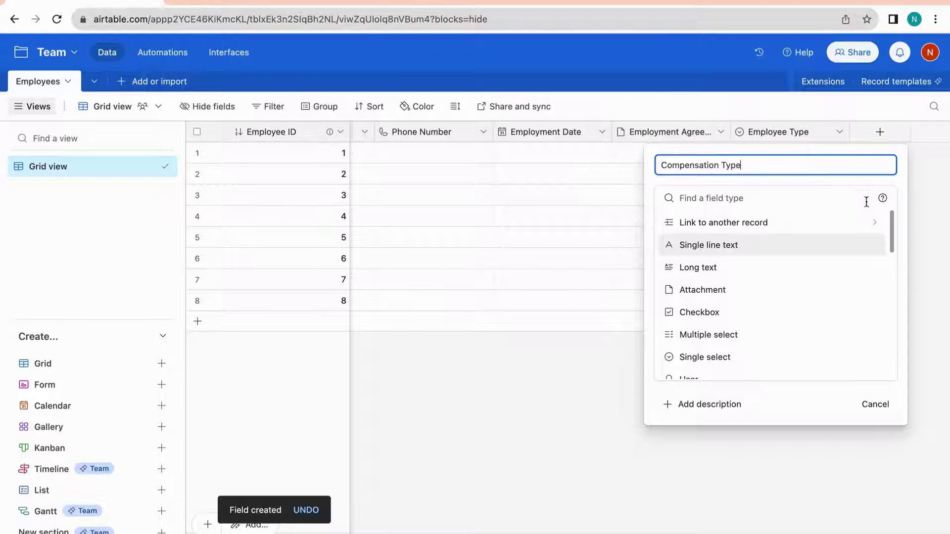
{"action": "scroll", "coordinate": [772, 336], "scroll_direction": "down", "scroll_amount": 1}
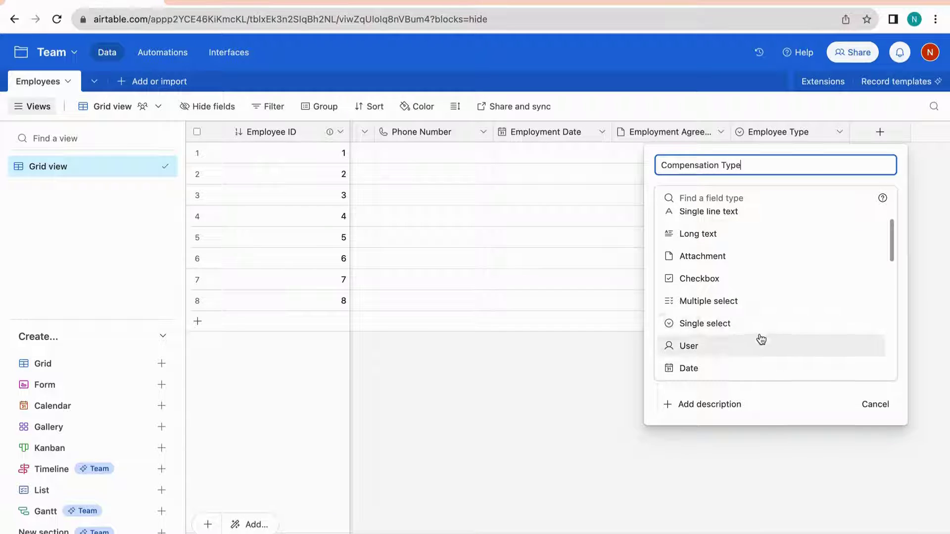
{"action": "left_click", "coordinate": [685, 327]}
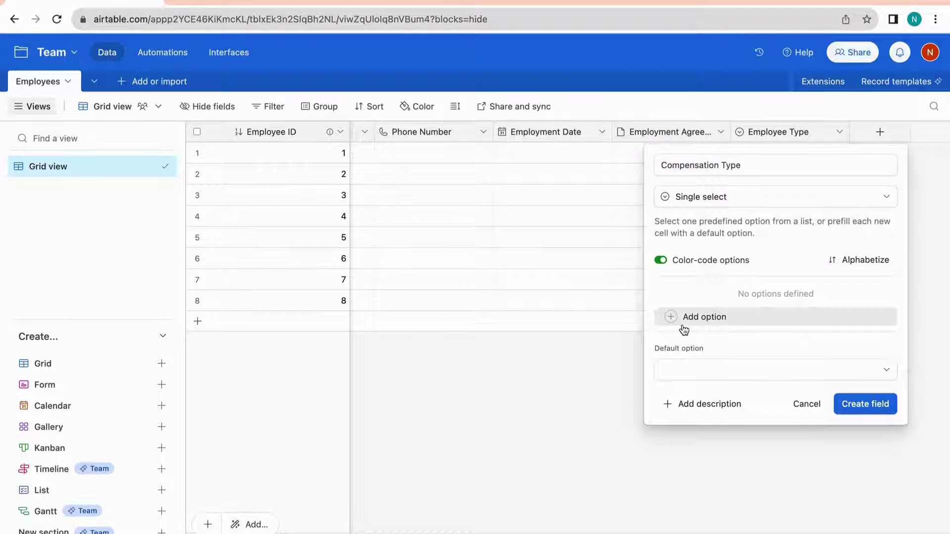
{"action": "left_click", "coordinate": [700, 320]}
{"action": "type", "text": "Hourly"}
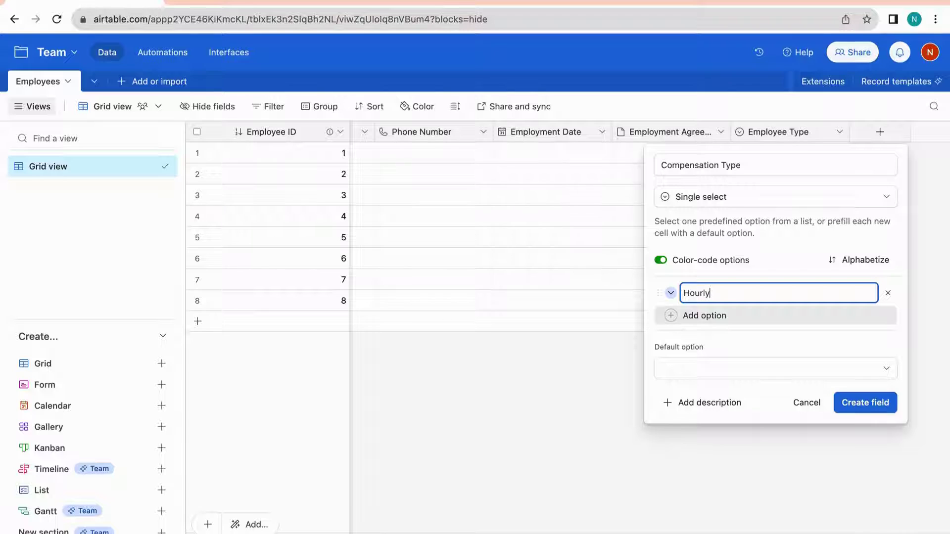
{"action": "left_click", "coordinate": [709, 316]}
{"action": "type", "text": "Salary"}
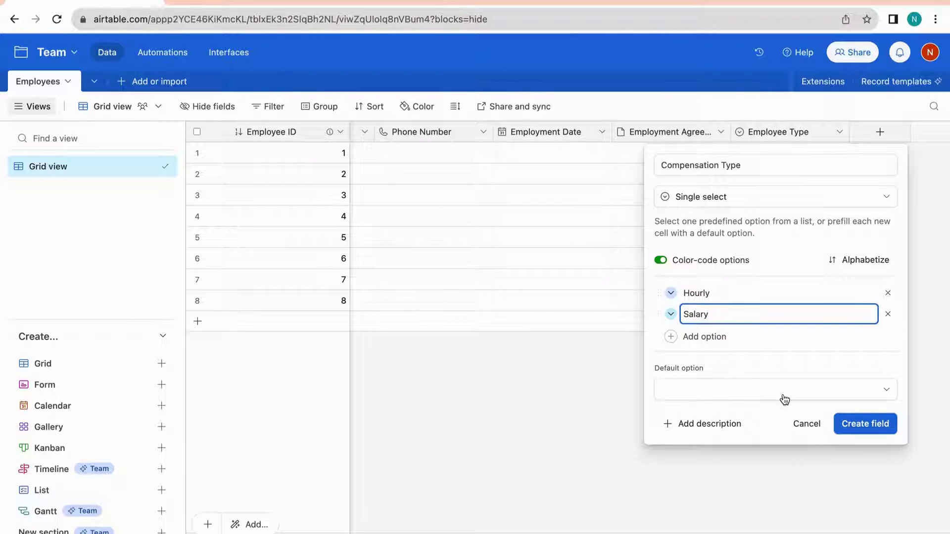
{"action": "left_click", "coordinate": [866, 423]}
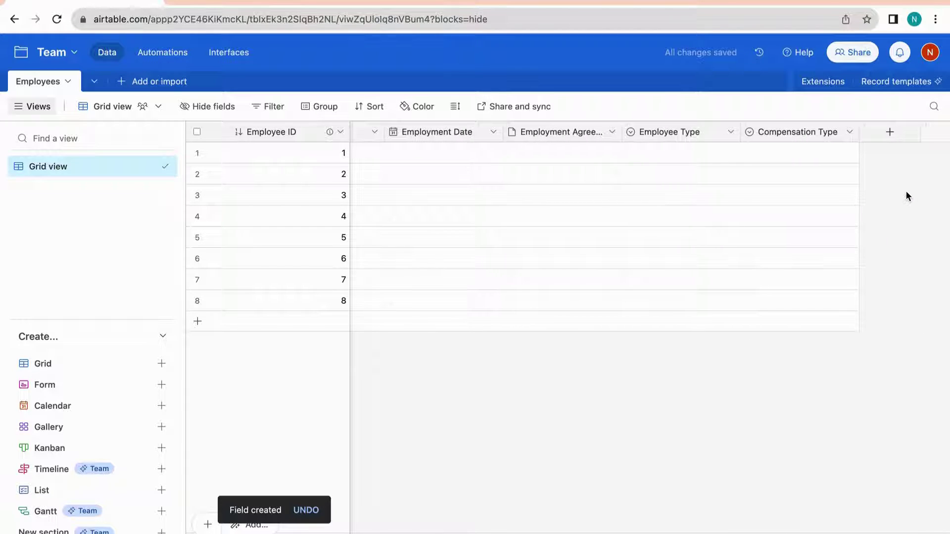
{"action": "left_click", "coordinate": [890, 130]}
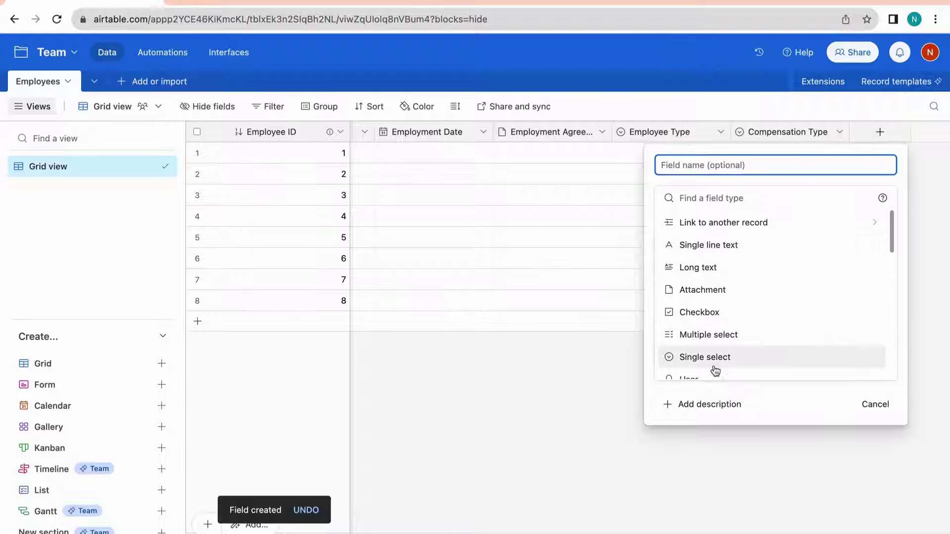
Make the new field a single select named Positions, with Database Admin as the first choice
{"action": "scroll", "coordinate": [715, 371], "scroll_direction": "down", "scroll_amount": 1}
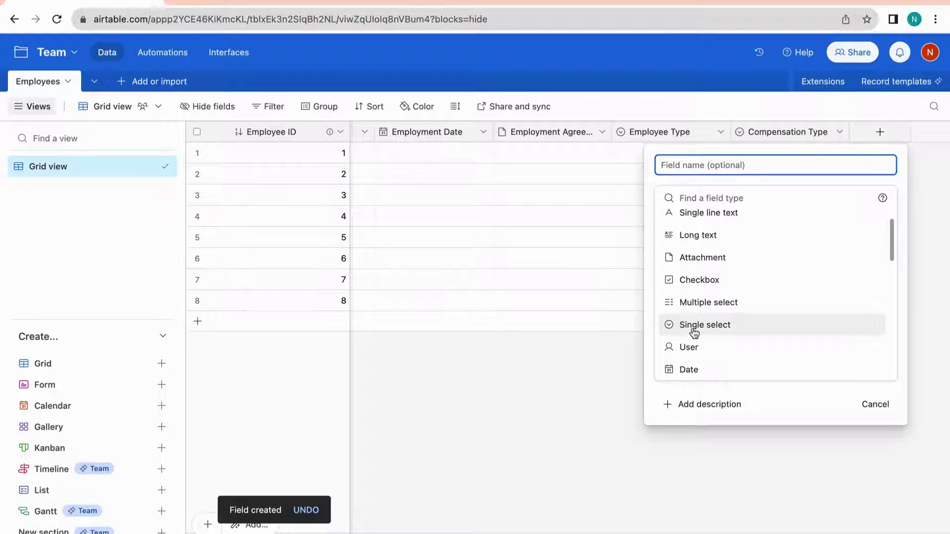
{"action": "left_click", "coordinate": [722, 332]}
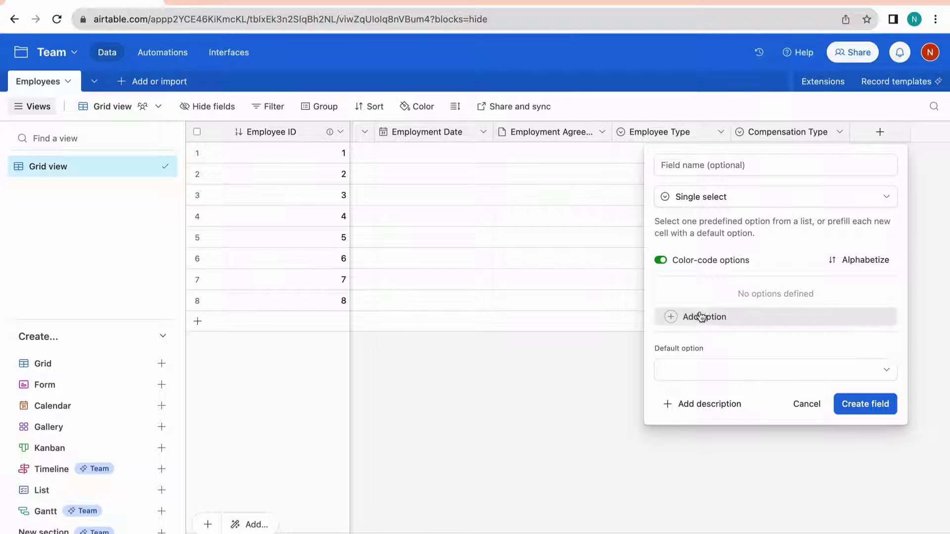
{"action": "left_click", "coordinate": [700, 320]}
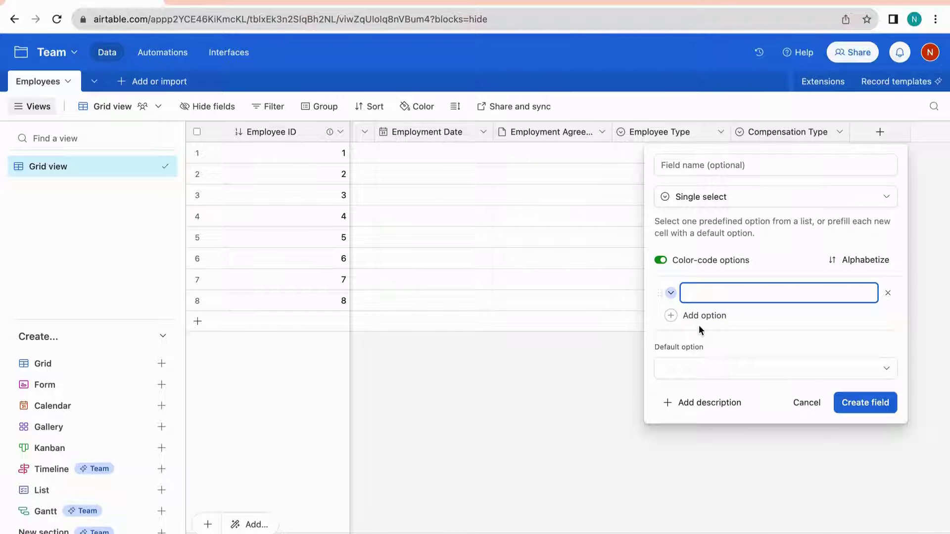
{"action": "left_click", "coordinate": [706, 165]}
{"action": "type", "text": "Positions"}
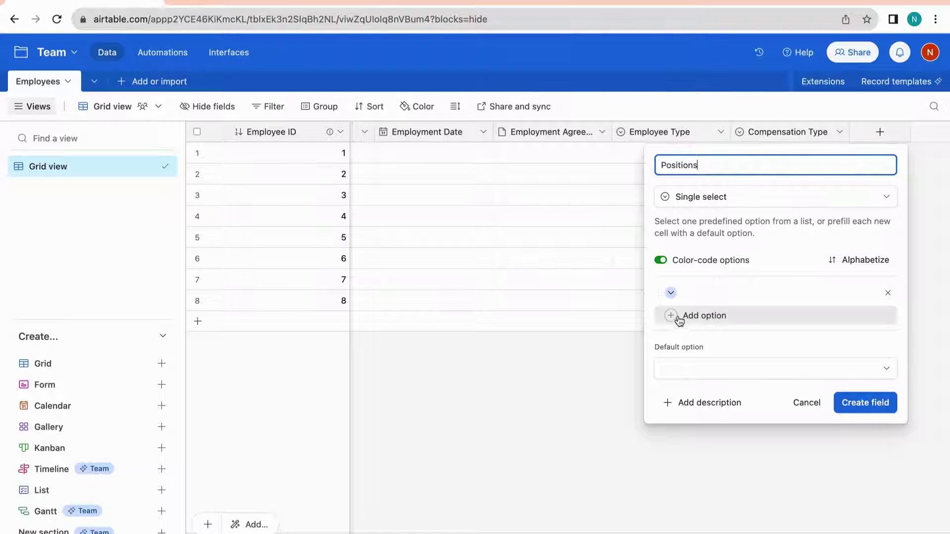
{"action": "left_click", "coordinate": [706, 294]}
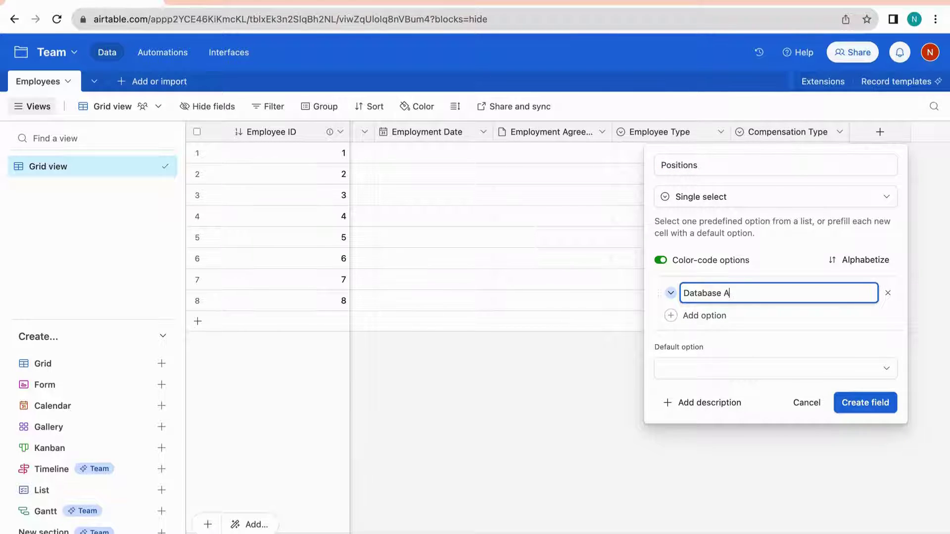
Add IT Manager, Software Engineer and Product Owner choices and create the Positions field
{"action": "left_click", "coordinate": [706, 316]}
{"action": "type", "text": "IT Manager"}
{"action": "left_click", "coordinate": [705, 337]}
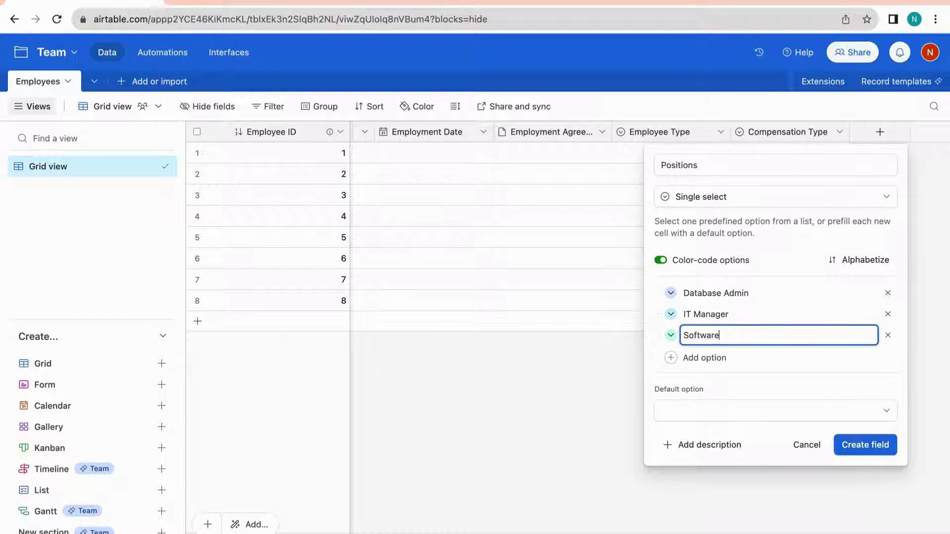
{"action": "left_click", "coordinate": [704, 359]}
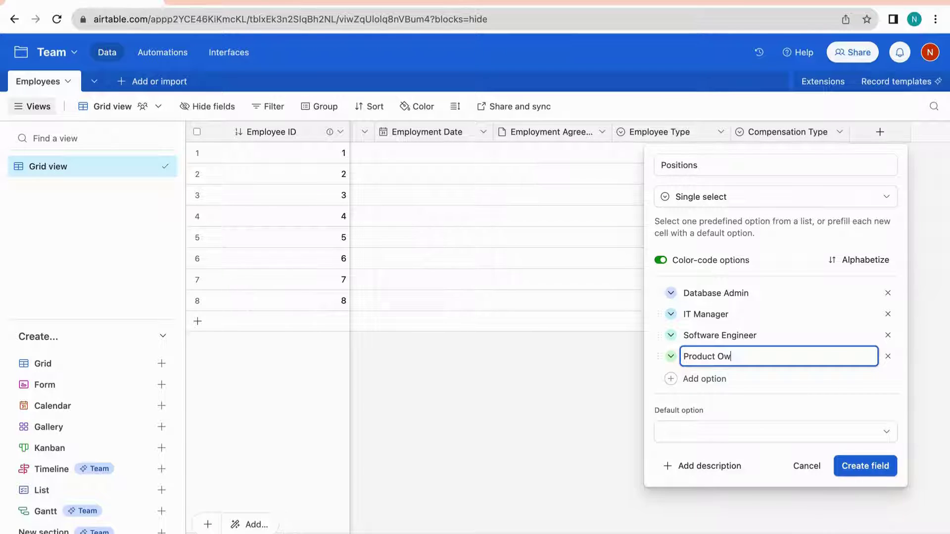
{"action": "type", "text": "Product Owner"}
{"action": "left_click", "coordinate": [867, 474]}
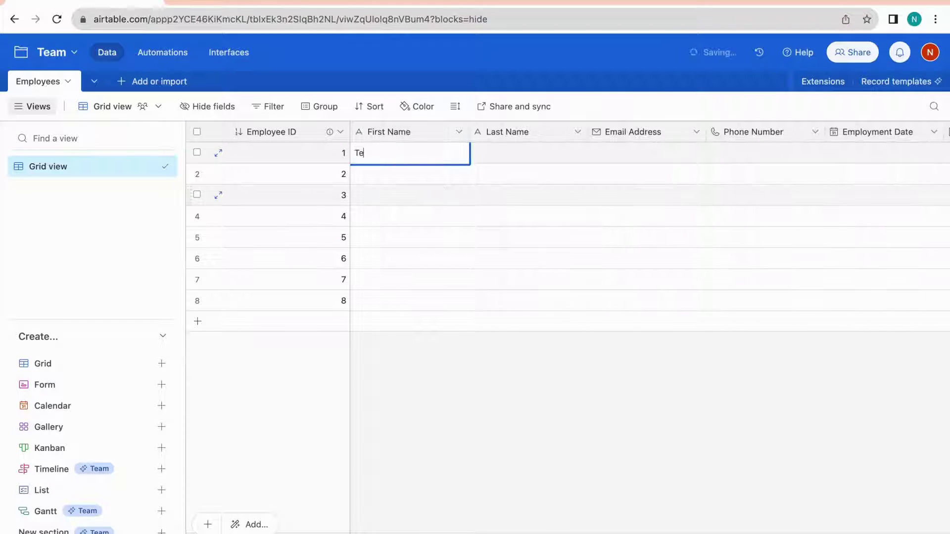
{"action": "type", "text": "st"}
{"action": "key", "text": "ctrl+c"}
{"action": "key", "text": "Tab"}
{"action": "key", "text": "ctrl+v"}
{"action": "key", "text": "Tab"}
{"action": "type", "text": "test@test.com1"}
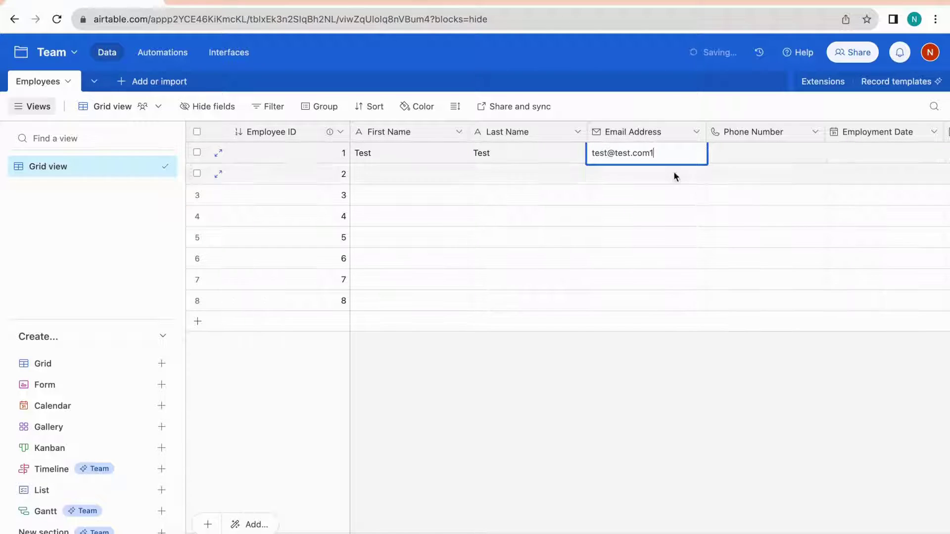
{"action": "key", "text": "Tab"}
{"action": "type", "text": "1234567890"}
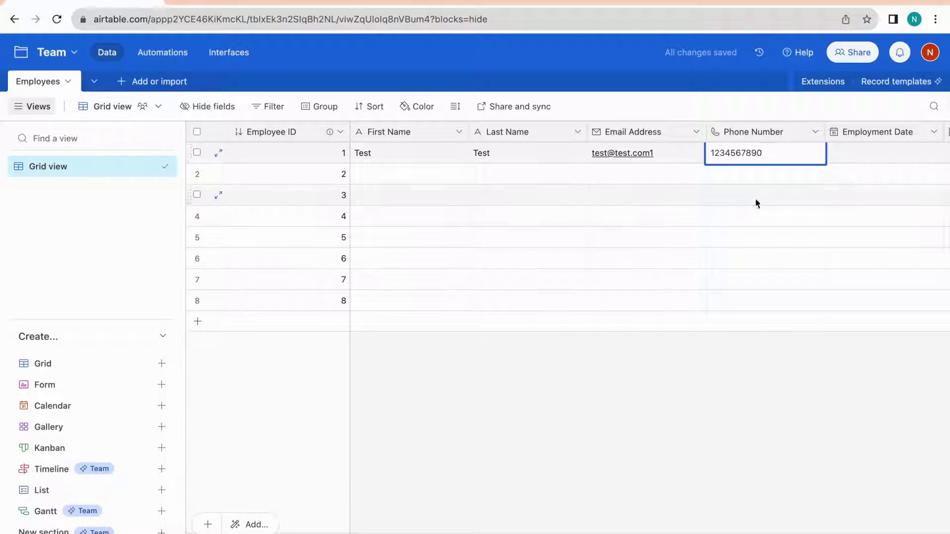
Copy row 1's first name, last name and email down through row 8
{"action": "left_click_drag", "start_coordinate": [411, 152], "coordinate": [521, 152]}
{"action": "key", "text": "ctrl+c"}
{"action": "key", "text": "Down"}
{"action": "key", "text": "ctrl+v"}
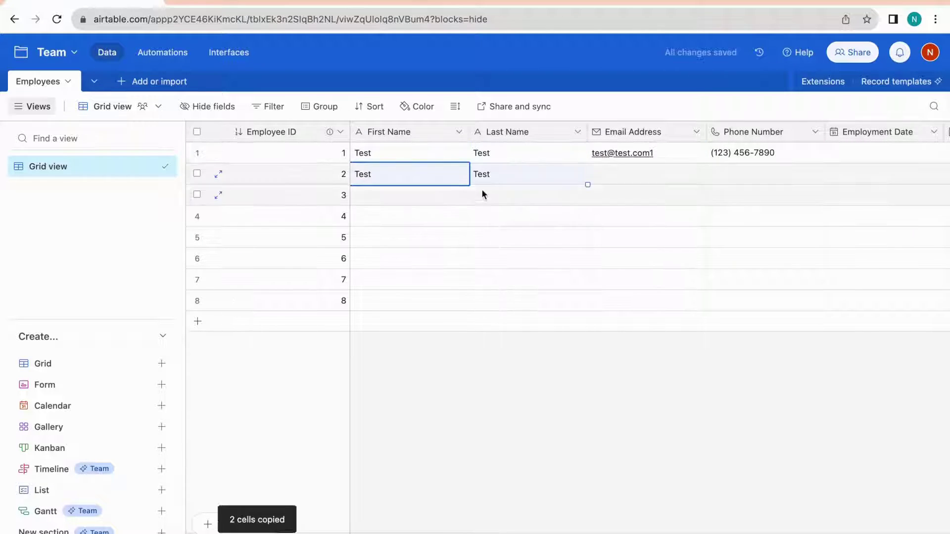
{"action": "left_click_drag", "start_coordinate": [468, 185], "coordinate": [468, 302]}
{"action": "left_click", "coordinate": [525, 173]}
{"action": "left_click_drag", "start_coordinate": [588, 185], "coordinate": [587, 304]}
{"action": "left_click", "coordinate": [643, 152]}
{"action": "left_click_drag", "start_coordinate": [706, 164], "coordinate": [675, 297]}
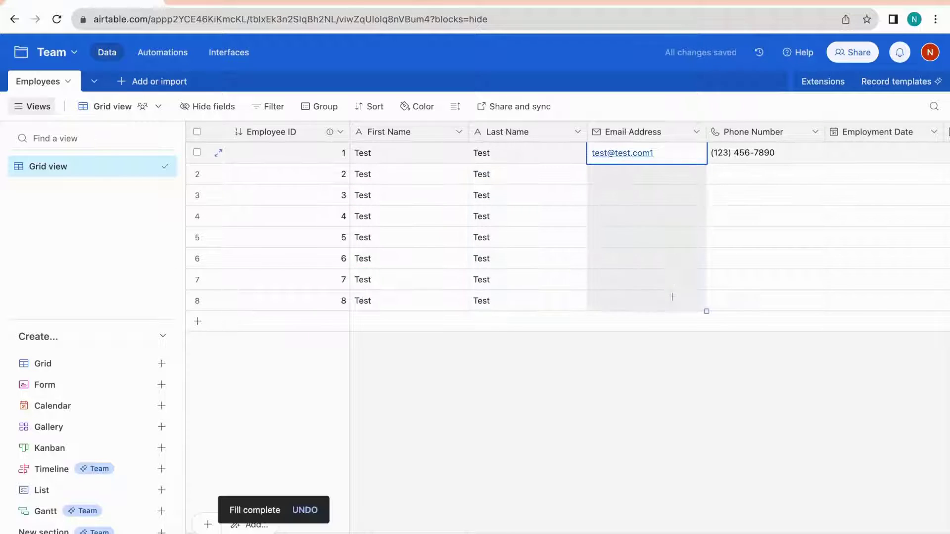
Change the email addresses' trailing digits to match their rows (2, 3, 6, 7, 8)
{"action": "double_click", "coordinate": [644, 174]}
{"action": "key", "text": "BackSpace"}
{"action": "type", "text": "2"}
{"action": "double_click", "coordinate": [643, 195]}
{"action": "key", "text": "BackSpace"}
{"action": "type", "text": "3"}
{"action": "double_click", "coordinate": [665, 258]}
{"action": "key", "text": "BackSpace"}
{"action": "type", "text": "6"}
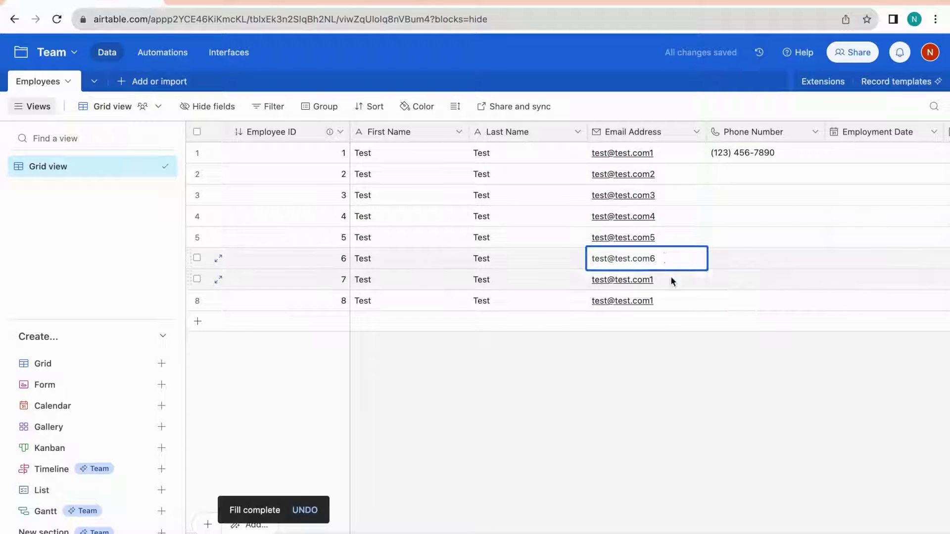
{"action": "double_click", "coordinate": [669, 280]}
{"action": "key", "text": "BackSpace"}
{"action": "type", "text": "7"}
{"action": "double_click", "coordinate": [674, 301]}
Fill the phone number down to row 8 and give each row a different last digit
{"action": "key", "text": "BackSpace"}
{"action": "left_click_drag", "start_coordinate": [773, 163], "coordinate": [772, 301]}
{"action": "double_click", "coordinate": [742, 174]}
{"action": "key", "text": "BackSpace"}
{"action": "type", "text": "1"}
{"action": "double_click", "coordinate": [742, 195]}
{"action": "key", "text": "BackSpace"}
{"action": "type", "text": "2"}
{"action": "double_click", "coordinate": [740, 217]}
{"action": "key", "text": "BackSpace"}
{"action": "type", "text": "6"}
{"action": "double_click", "coordinate": [742, 301]}
{"action": "key", "text": "BackSpace"}
{"action": "type", "text": "7"}
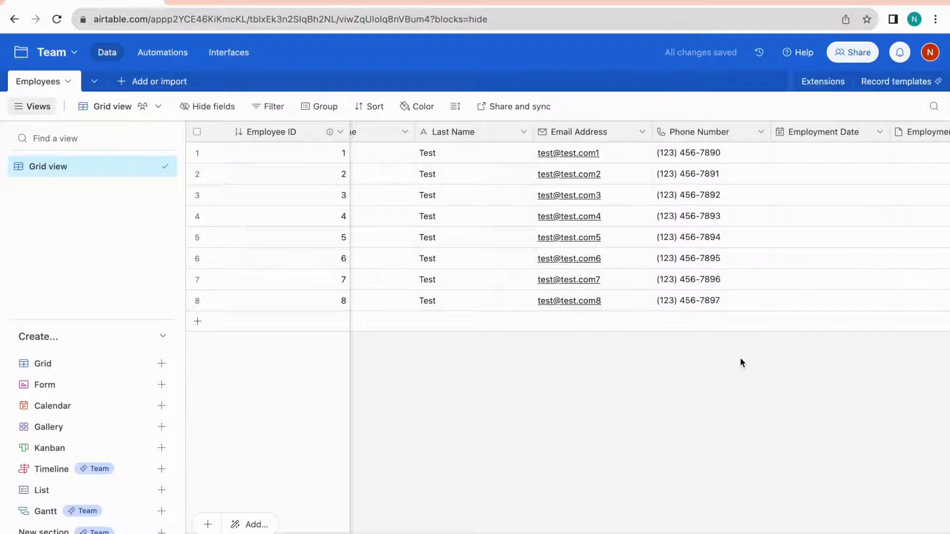
Enter Employment Dates from 10/1/2023 through 10/8/2023 for the eight rows
{"action": "scroll", "coordinate": [718, 247], "scroll_direction": "right", "scroll_amount": 5}
{"action": "left_click", "coordinate": [679, 157]}
{"action": "type", "text": "10/1/202310/3/2023"}
{"action": "left_click", "coordinate": [660, 216]}
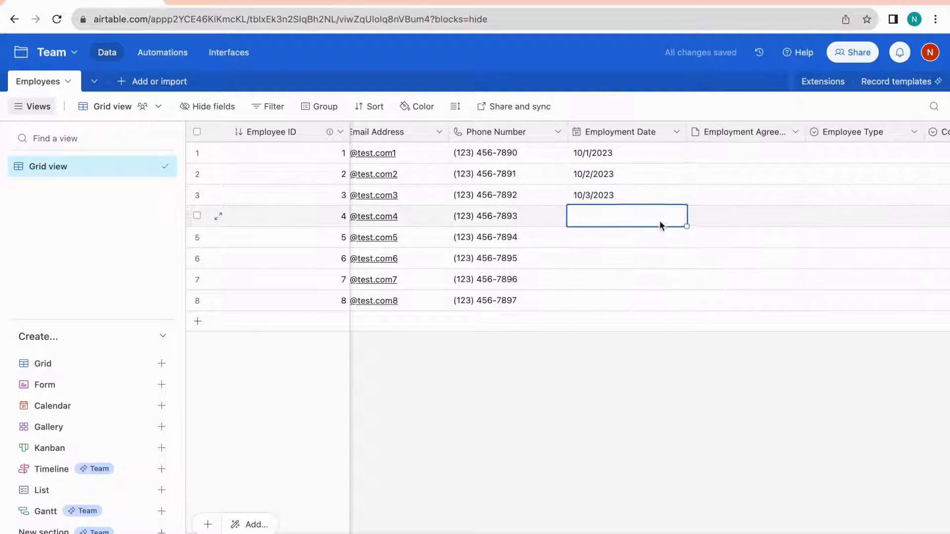
{"action": "type", "text": "10/4/2023"}
{"action": "double_click", "coordinate": [659, 238]}
{"action": "type", "text": "10/5/2023"}
{"action": "double_click", "coordinate": [676, 258]}
{"action": "type", "text": "10/6/2023"}
{"action": "double_click", "coordinate": [690, 280]}
{"action": "type", "text": "10/7/2023"}
{"action": "double_click", "coordinate": [570, 301]}
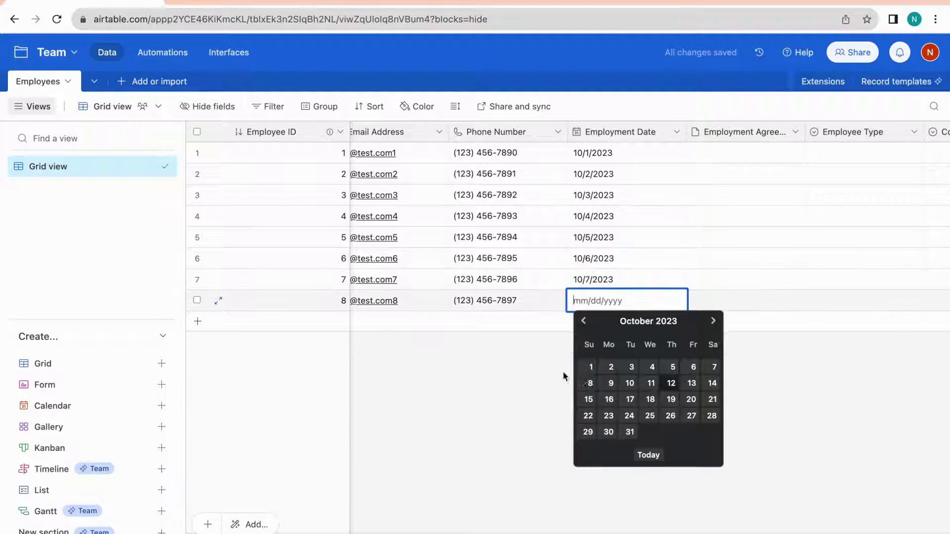
{"action": "type", "text": "10/8/2023"}
{"action": "left_click", "coordinate": [673, 371]}
Attach an employment agreement file to row 1 and copy it down to rows 2–8
{"action": "scroll", "coordinate": [673, 371], "scroll_direction": "right", "scroll_amount": 2}
{"action": "left_click", "coordinate": [597, 156]}
{"action": "type", "text": "employement agreement"}
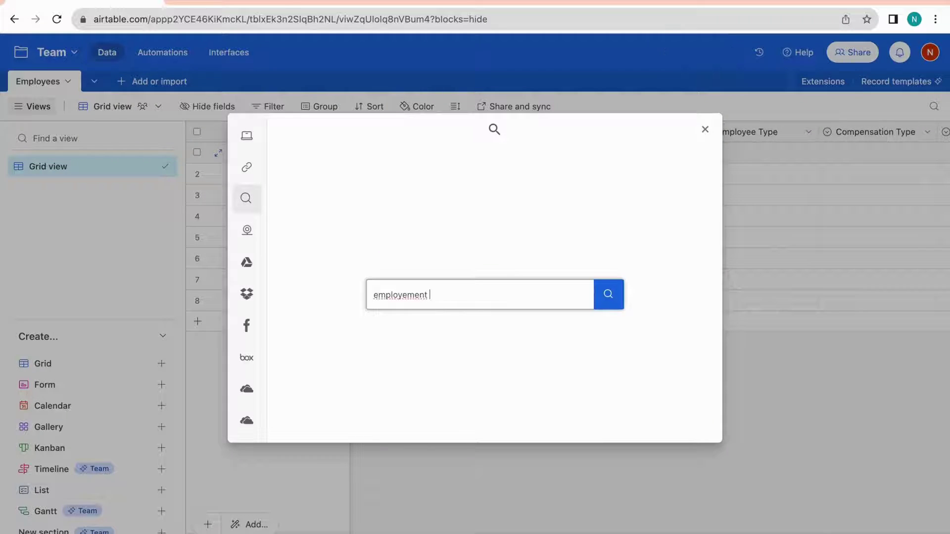
{"action": "double_click", "coordinate": [513, 293]}
{"action": "key", "text": "Left"}
{"action": "key", "text": "BackSpace"}
{"action": "key", "text": "BackSpace"}
{"action": "key", "text": "BackSpace"}
{"action": "key", "text": "BackSpace"}
{"action": "key", "text": "BackSpace"}
{"action": "key", "text": "BackSpace"}
{"action": "type", "text": "ment"}
{"action": "left_click", "coordinate": [614, 302]}
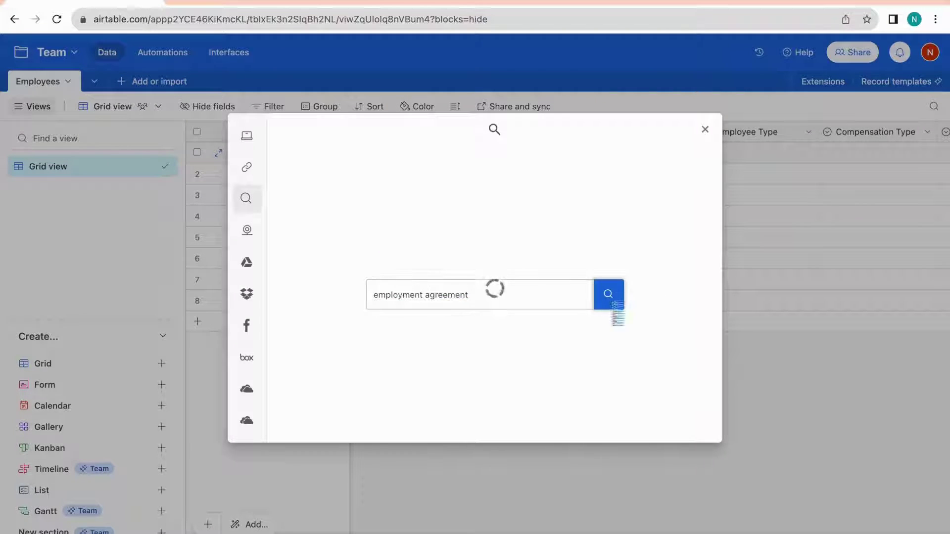
{"action": "left_click", "coordinate": [302, 270]}
{"action": "left_click", "coordinate": [690, 421]}
{"action": "left_click_drag", "start_coordinate": [699, 163], "coordinate": [698, 303]}
Set Employee Type to Part-Time for rows 1–4 and Full-Time for rows 5–8
{"action": "double_click", "coordinate": [782, 153]}
{"action": "left_click", "coordinate": [730, 221]}
{"action": "left_click", "coordinate": [747, 180]}
{"action": "double_click", "coordinate": [747, 181]}
{"action": "left_click", "coordinate": [730, 242]}
{"action": "double_click", "coordinate": [725, 195]}
{"action": "left_click", "coordinate": [725, 264]}
{"action": "double_click", "coordinate": [726, 237]}
{"action": "left_click", "coordinate": [726, 331]}
{"action": "double_click", "coordinate": [732, 258]}
{"action": "left_click", "coordinate": [734, 290]}
{"action": "left_click", "coordinate": [738, 310]}
{"action": "double_click", "coordinate": [738, 301]}
{"action": "left_click", "coordinate": [757, 391]}
Set Compensation Type to Hourly for rows 1–4 and Salary for rows 5–8
{"action": "scroll", "coordinate": [757, 391], "scroll_direction": "right", "scroll_amount": 5}
{"action": "double_click", "coordinate": [668, 153]}
{"action": "left_click", "coordinate": [651, 186]}
{"action": "left_click", "coordinate": [649, 242]}
{"action": "double_click", "coordinate": [649, 195]}
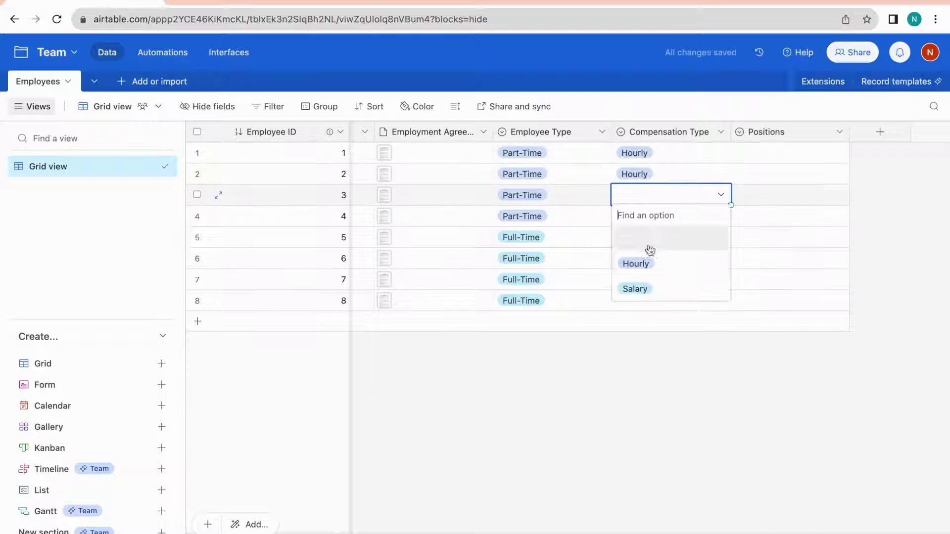
{"action": "left_click", "coordinate": [647, 263]}
{"action": "double_click", "coordinate": [638, 216]}
{"action": "left_click", "coordinate": [637, 284]}
{"action": "left_click", "coordinate": [639, 332]}
{"action": "double_click", "coordinate": [644, 258]}
{"action": "left_click", "coordinate": [645, 353]}
{"action": "double_click", "coordinate": [644, 280]}
{"action": "left_click", "coordinate": [638, 373]}
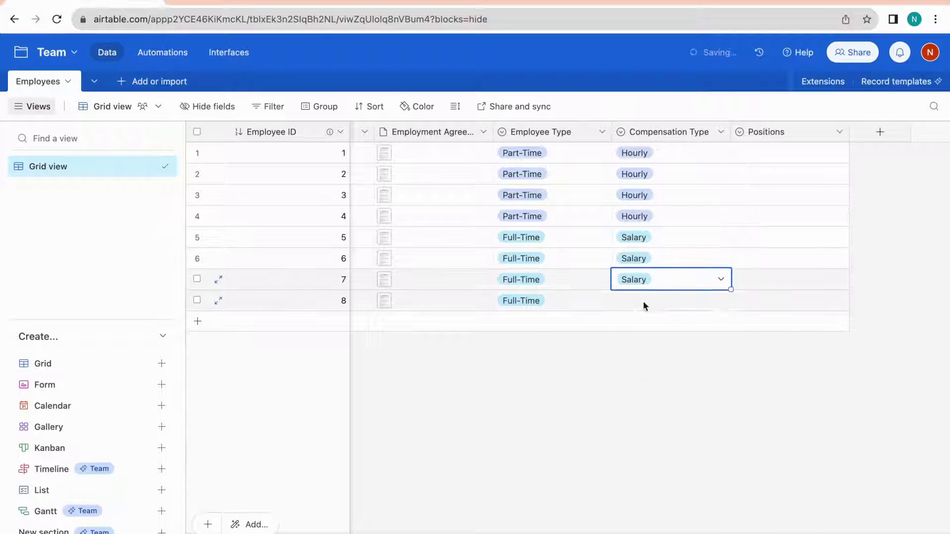
Set Positions to Database Admin for rows 1–2 and IT Manager for rows 3–4
{"action": "double_click", "coordinate": [643, 301]}
{"action": "double_click", "coordinate": [772, 153]}
{"action": "left_click", "coordinate": [772, 221]}
{"action": "double_click", "coordinate": [772, 175]}
{"action": "left_click", "coordinate": [772, 243]}
{"action": "double_click", "coordinate": [768, 195]}
{"action": "left_click", "coordinate": [764, 289]}
{"action": "double_click", "coordinate": [768, 216]}
{"action": "left_click", "coordinate": [764, 310]}
Set Positions to Software Engineer for rows 5–6 and Product Owner for rows 7–8
{"action": "left_click", "coordinate": [770, 238]}
{"action": "left_click", "coordinate": [768, 237]}
{"action": "left_click", "coordinate": [777, 356]}
{"action": "double_click", "coordinate": [768, 259]}
{"action": "left_click", "coordinate": [759, 377]}
{"action": "double_click", "coordinate": [768, 280]}
{"action": "left_click", "coordinate": [771, 422]}
{"action": "left_click", "coordinate": [772, 301]}
{"action": "left_click", "coordinate": [772, 301]}
{"action": "left_click", "coordinate": [770, 445]}
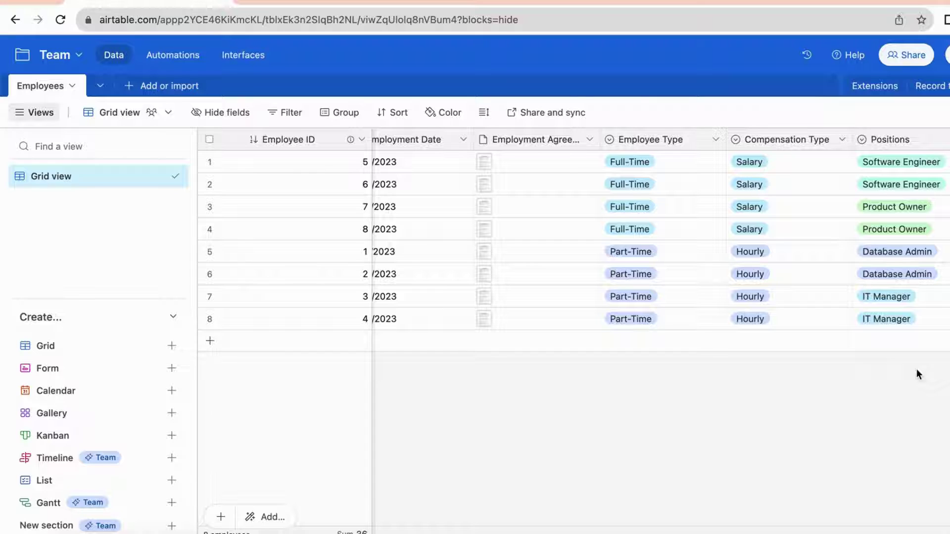
Preview rows at Medium, Tall and Extra Tall heights, return to Short, then try Color
{"action": "left_click", "coordinate": [483, 114]}
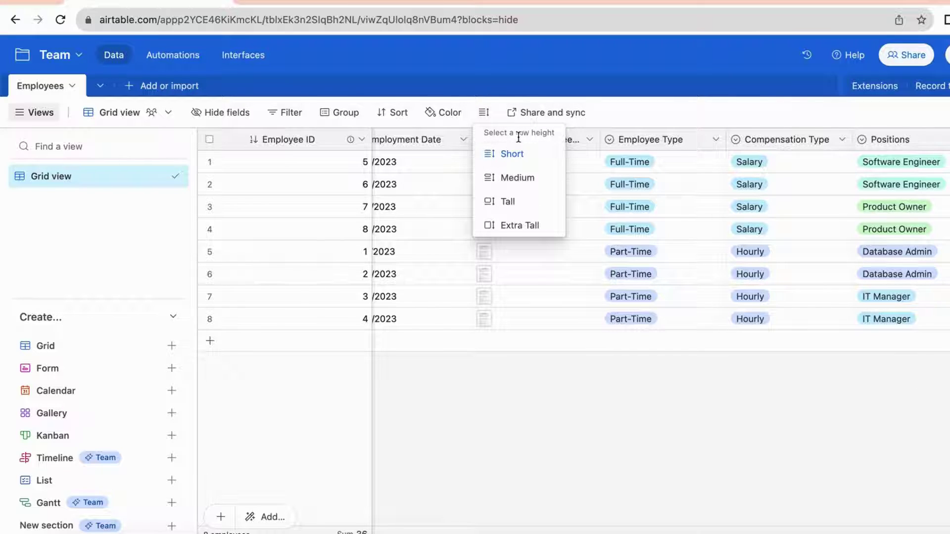
{"action": "left_click", "coordinate": [500, 179]}
{"action": "left_click", "coordinate": [497, 202]}
{"action": "left_click", "coordinate": [499, 227]}
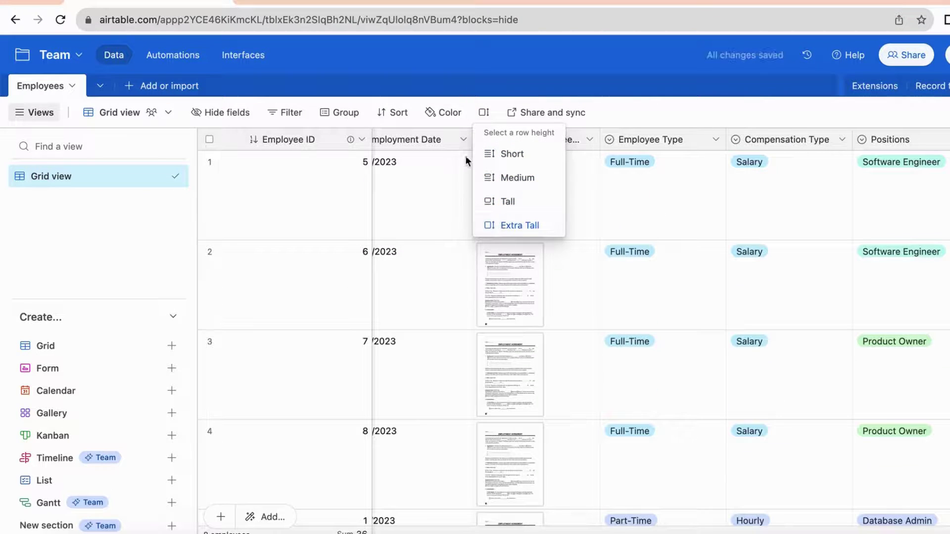
{"action": "left_click", "coordinate": [501, 155]}
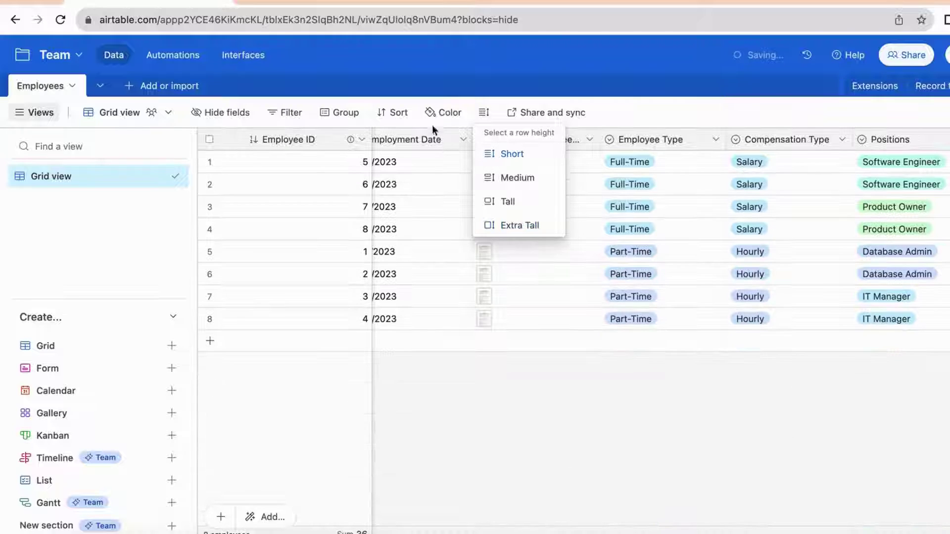
{"action": "left_click", "coordinate": [435, 115]}
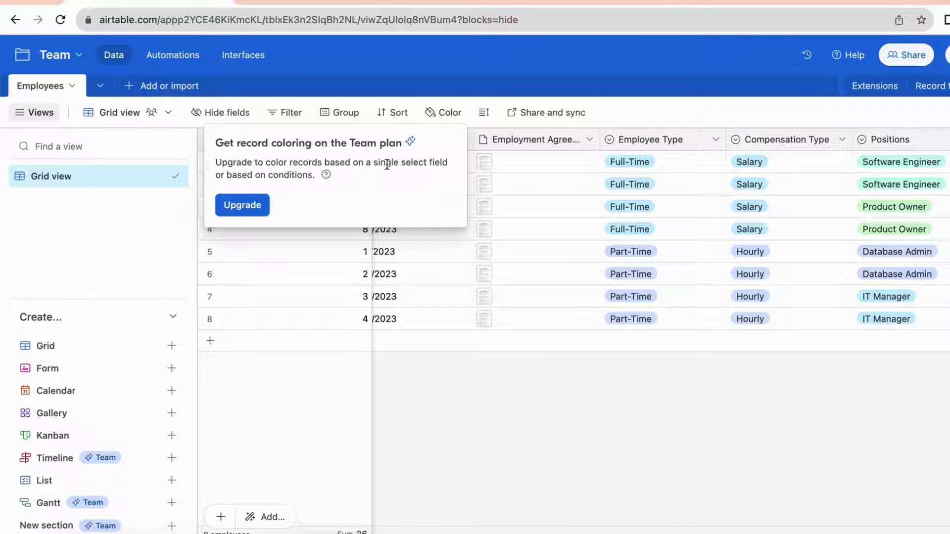
Sort the records by Positions last-to-first, then remove that sort
{"action": "left_click", "coordinate": [398, 119]}
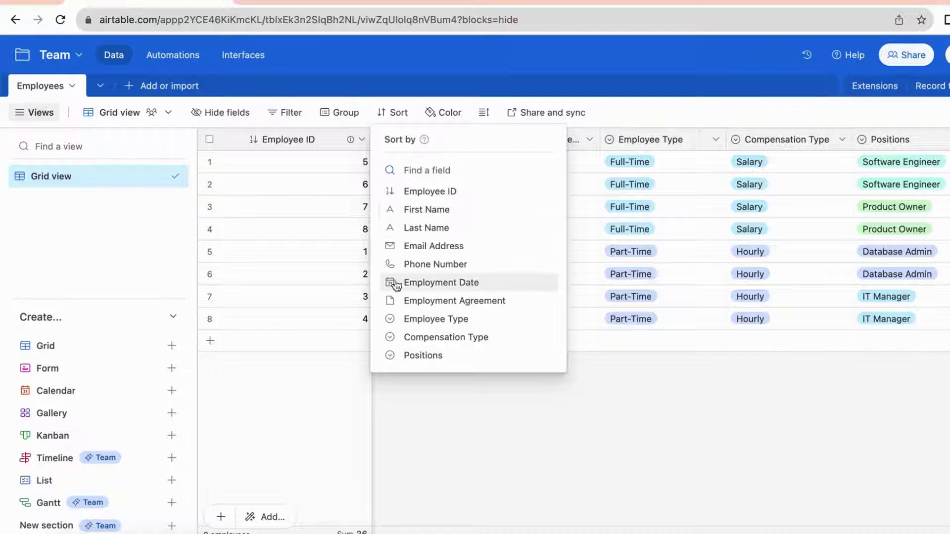
{"action": "left_click", "coordinate": [405, 356]}
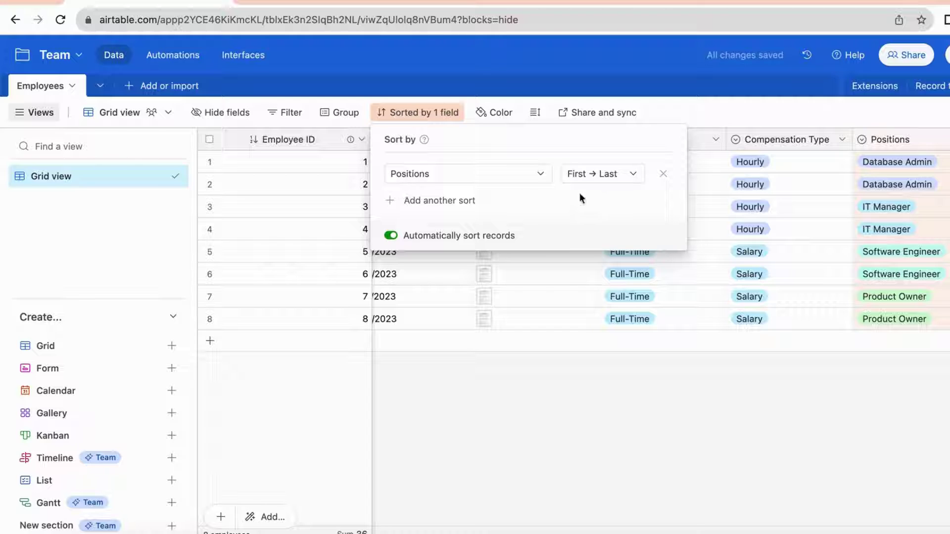
{"action": "left_click", "coordinate": [604, 180]}
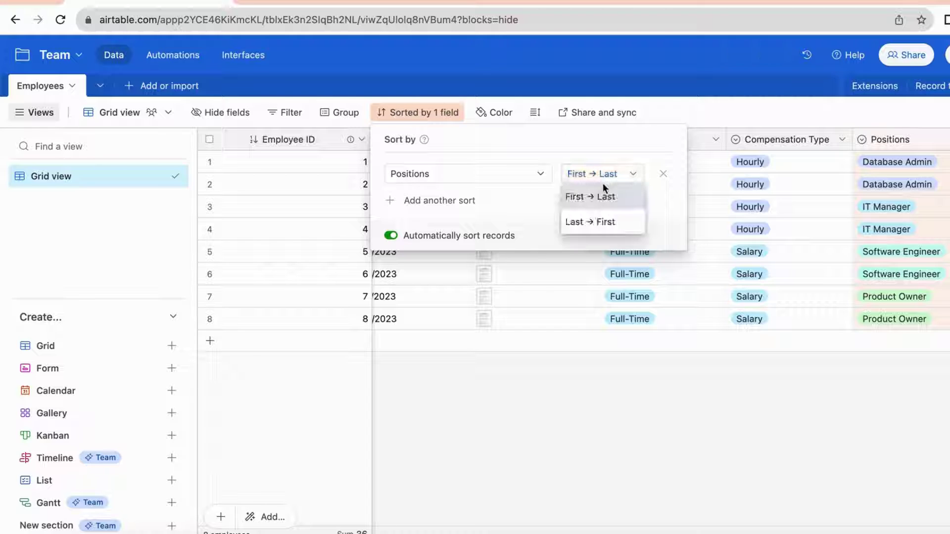
{"action": "left_click", "coordinate": [577, 221]}
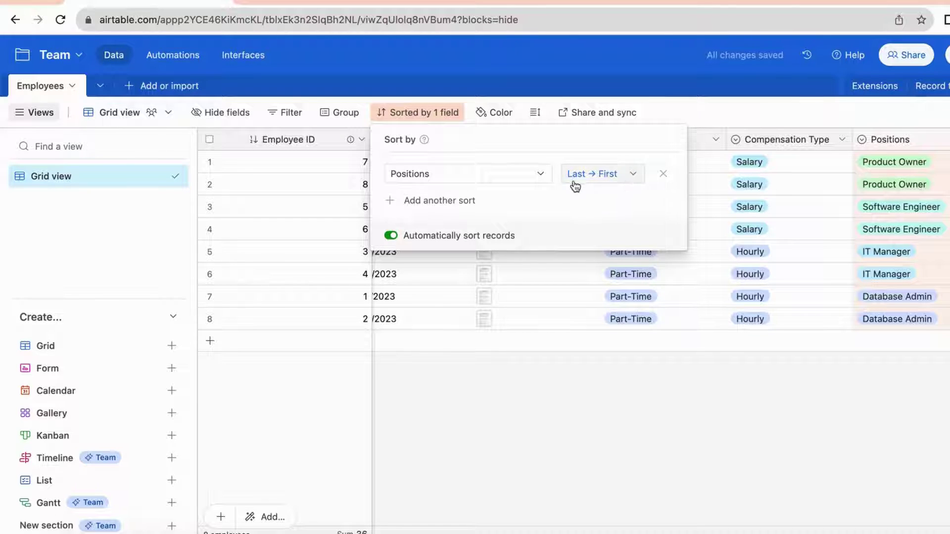
{"action": "left_click", "coordinate": [658, 177]}
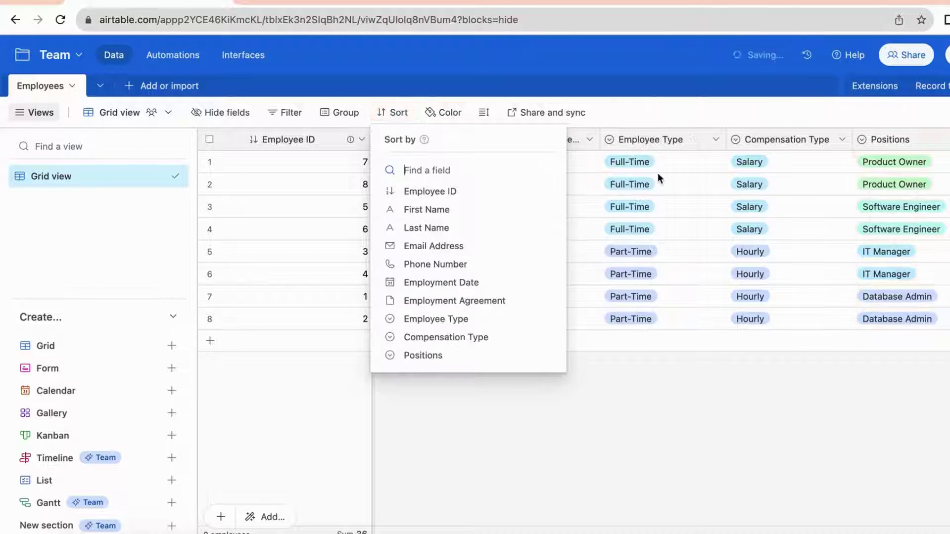
Sort by Employee ID from 9 to 1, then remove that sort as well
{"action": "left_click", "coordinate": [481, 192]}
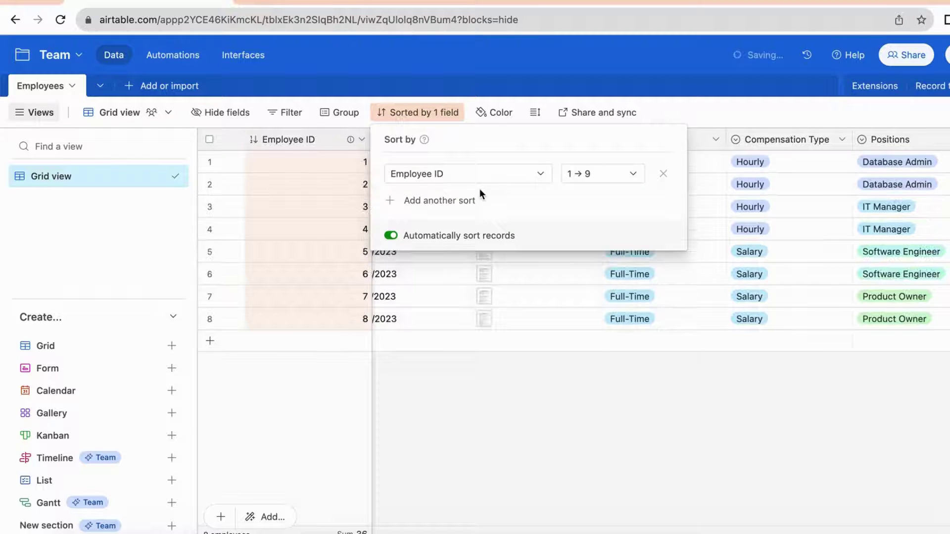
{"action": "left_click", "coordinate": [589, 178]}
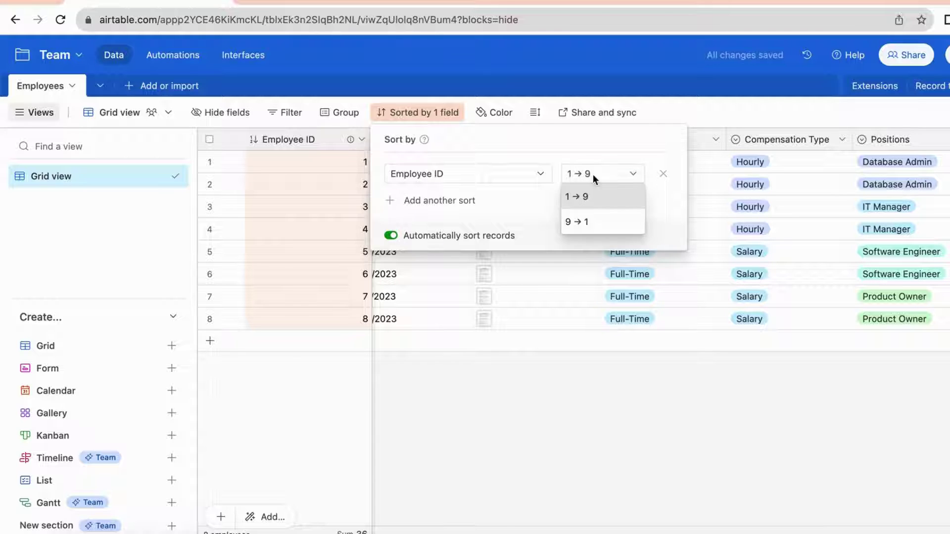
{"action": "left_click", "coordinate": [598, 227]}
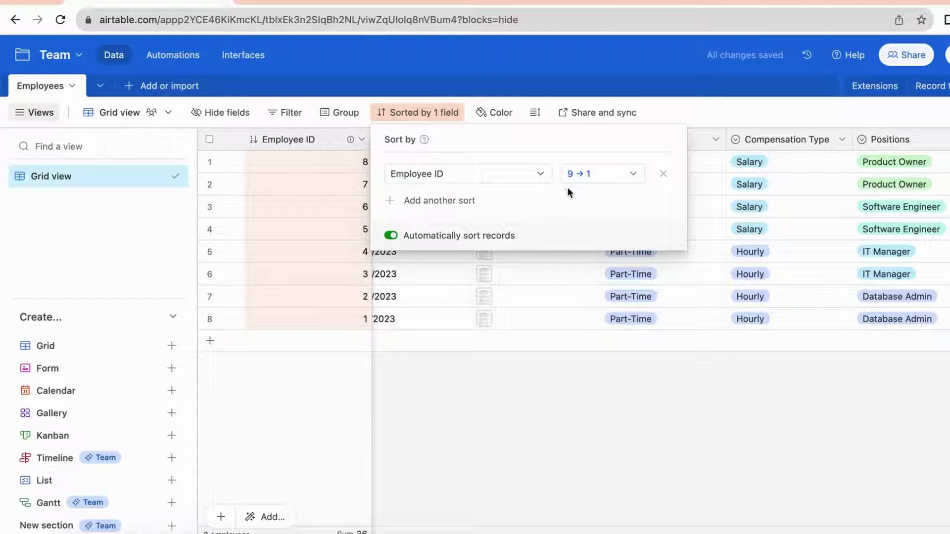
{"action": "left_click", "coordinate": [664, 174]}
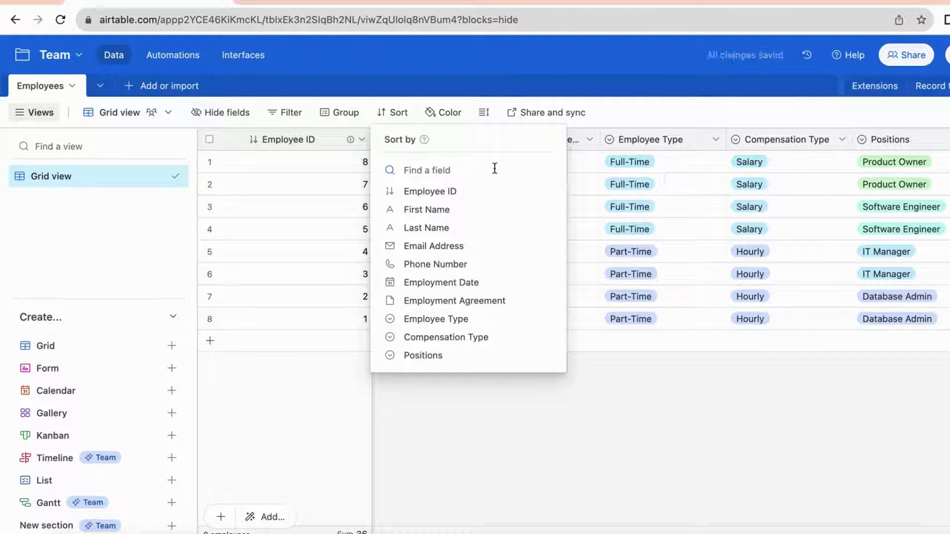
{"action": "left_click", "coordinate": [345, 112]}
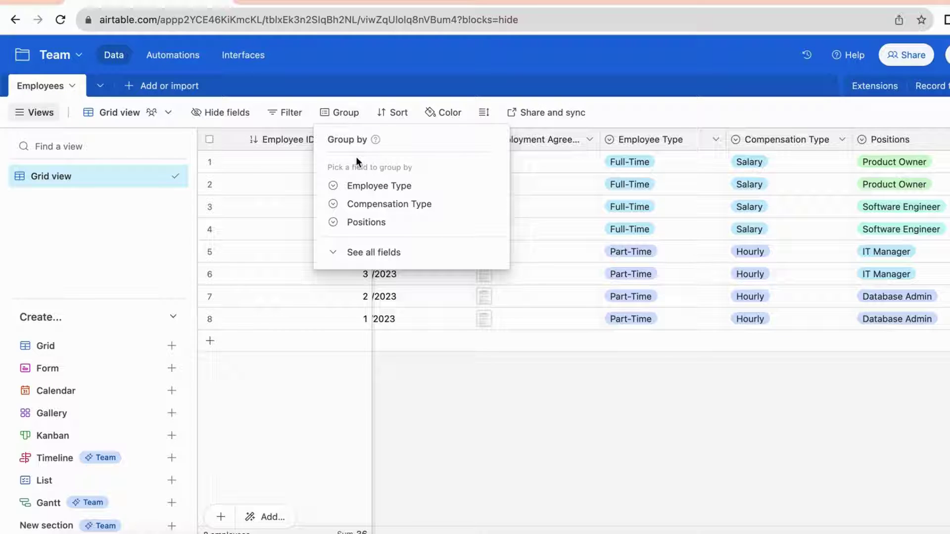
Group the grid by Employee Type, then remove that grouping again
{"action": "left_click", "coordinate": [373, 187]}
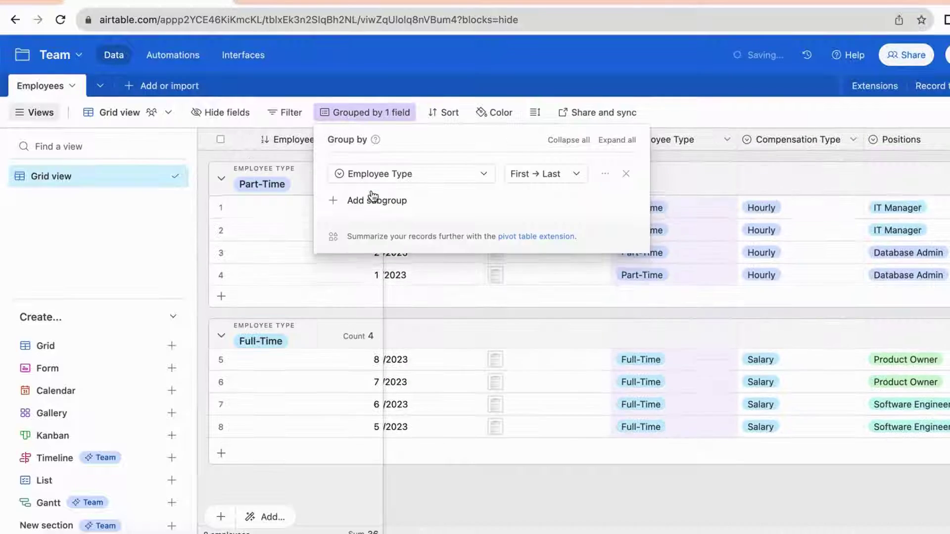
{"action": "left_click", "coordinate": [218, 155]}
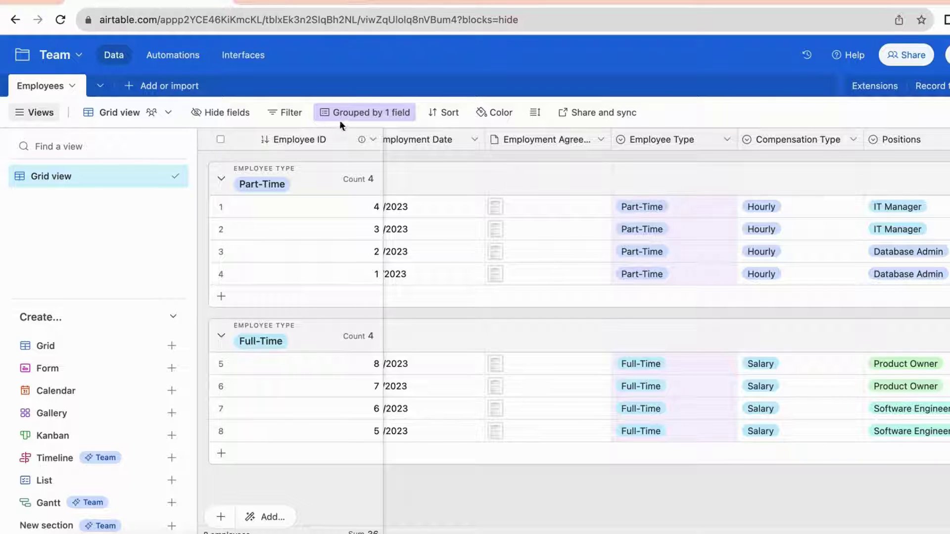
{"action": "left_click", "coordinate": [290, 120]}
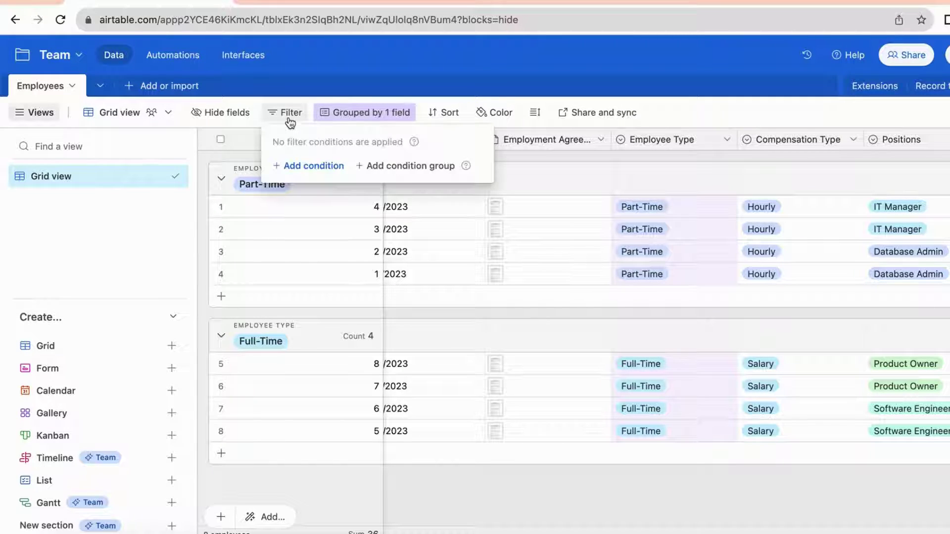
{"action": "left_click", "coordinate": [336, 117]}
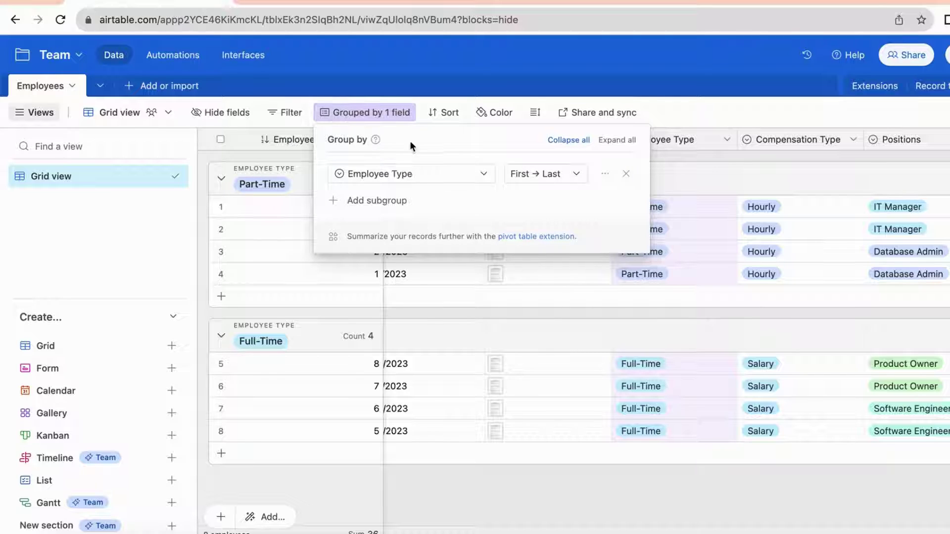
{"action": "left_click", "coordinate": [627, 173]}
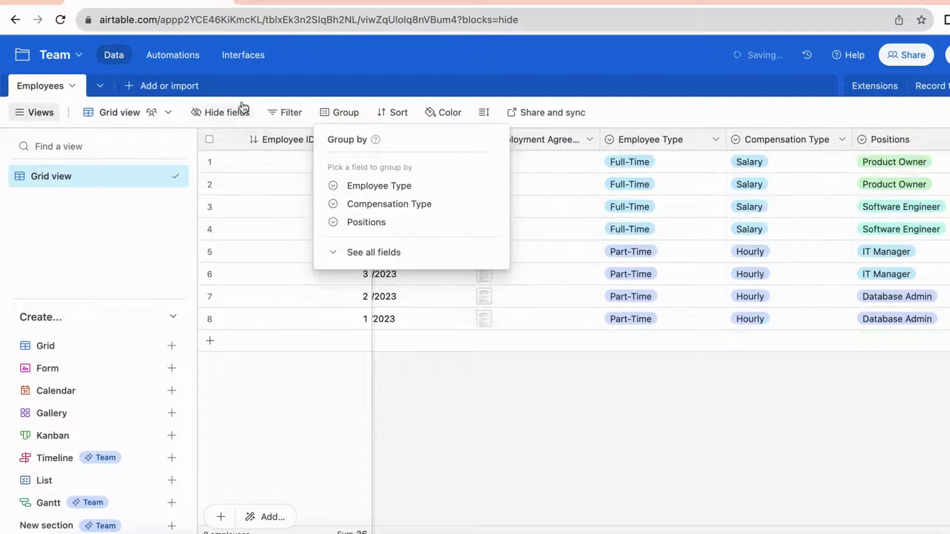
{"action": "left_click", "coordinate": [297, 115]}
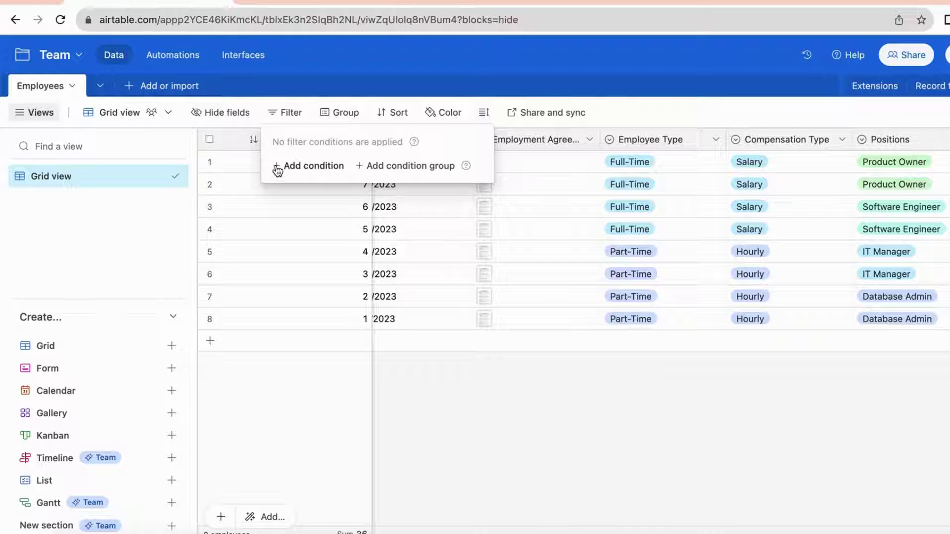
{"action": "left_click", "coordinate": [317, 167]}
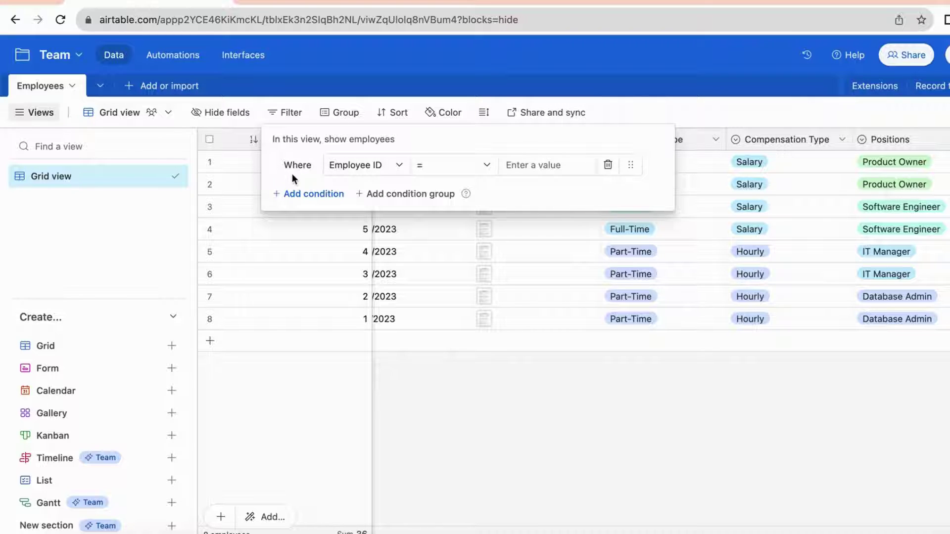
{"action": "left_click", "coordinate": [349, 165]}
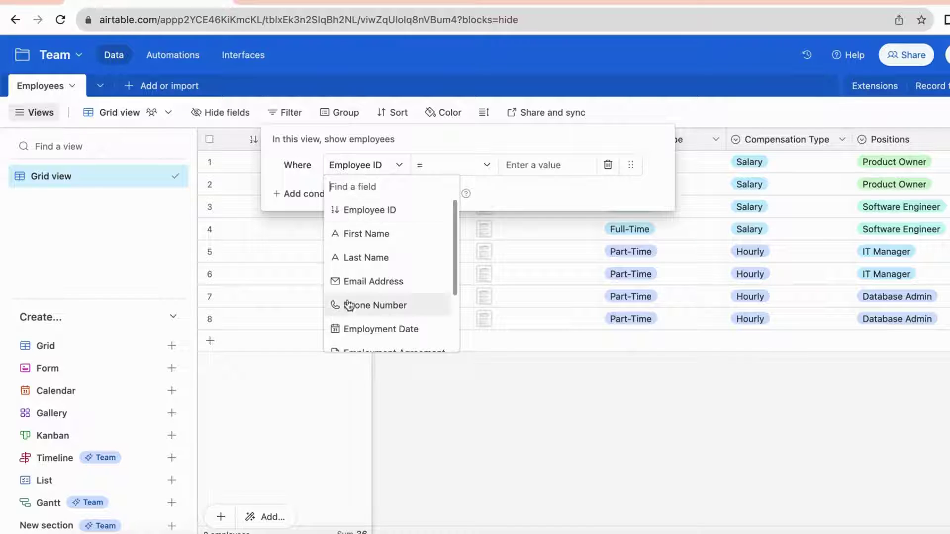
{"action": "left_click", "coordinate": [303, 176]}
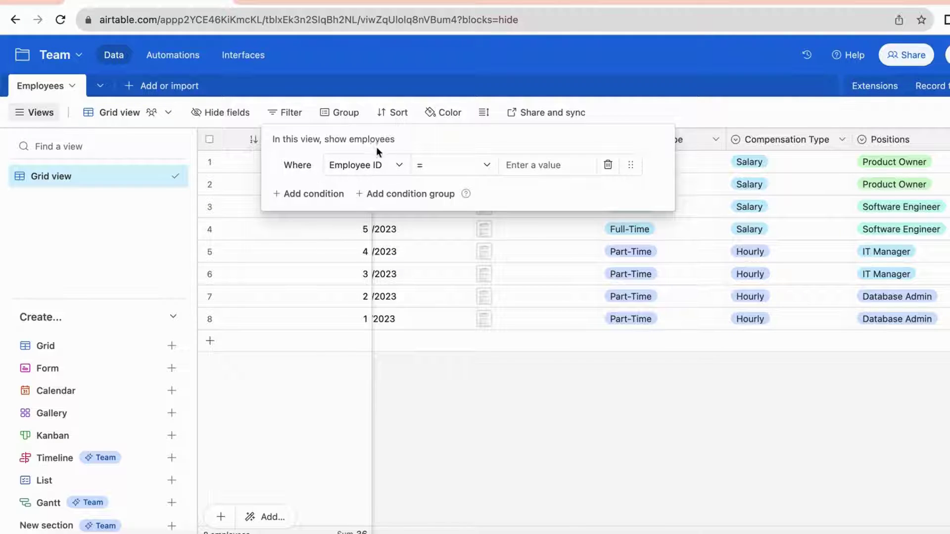
{"action": "left_click", "coordinate": [473, 166]}
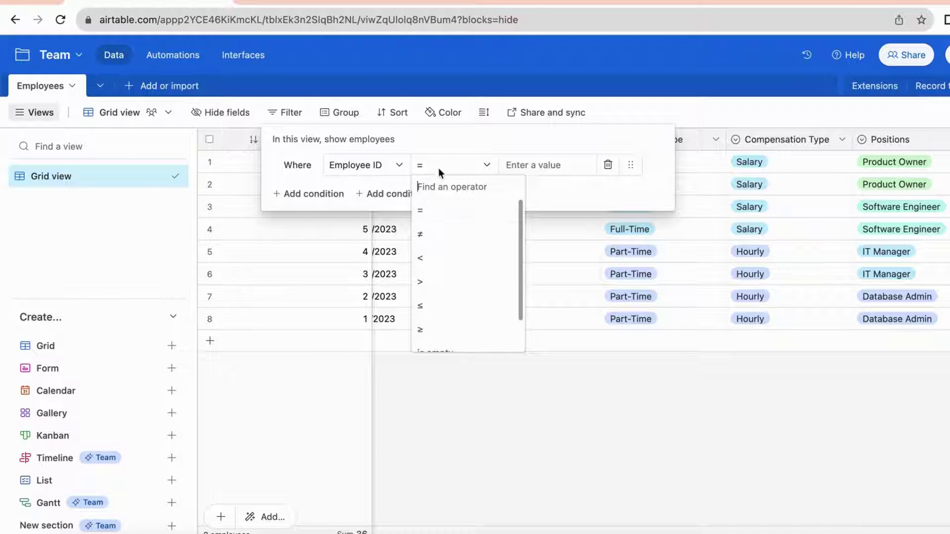
{"action": "left_click", "coordinate": [531, 159]}
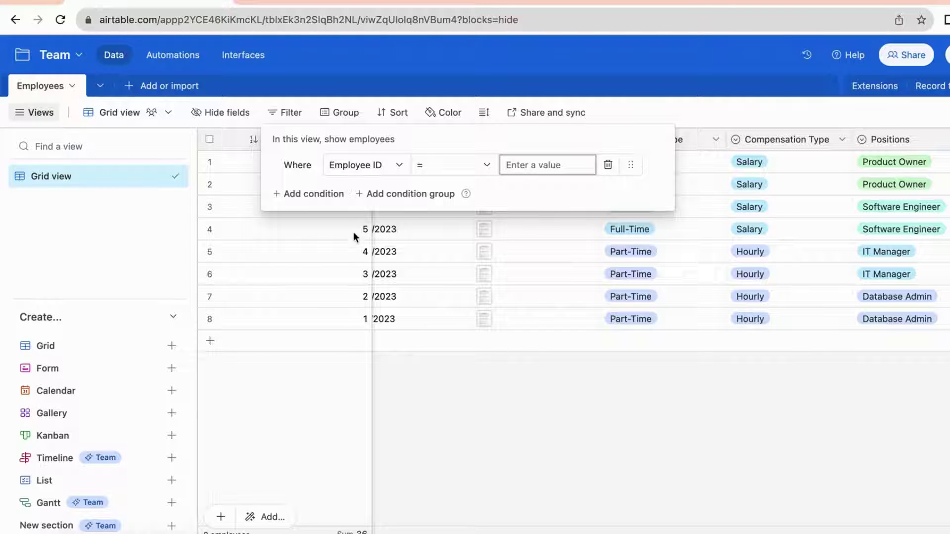
{"action": "type", "text": "4"}
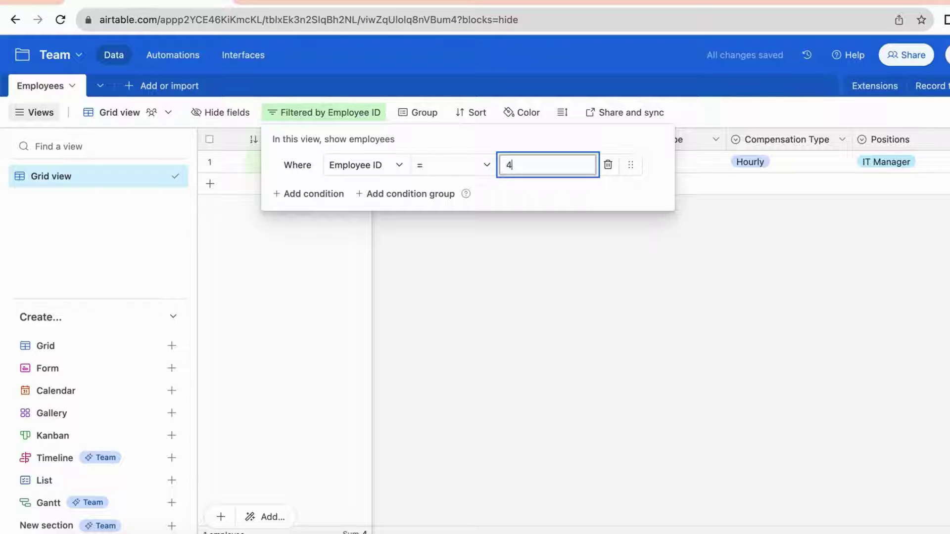
{"action": "key", "text": "BackSpace"}
{"action": "type", "text": "6"}
{"action": "key", "text": "BackSpace"}
{"action": "type", "text": "5"}
{"action": "key", "text": "BackSpace"}
{"action": "type", "text": "6"}
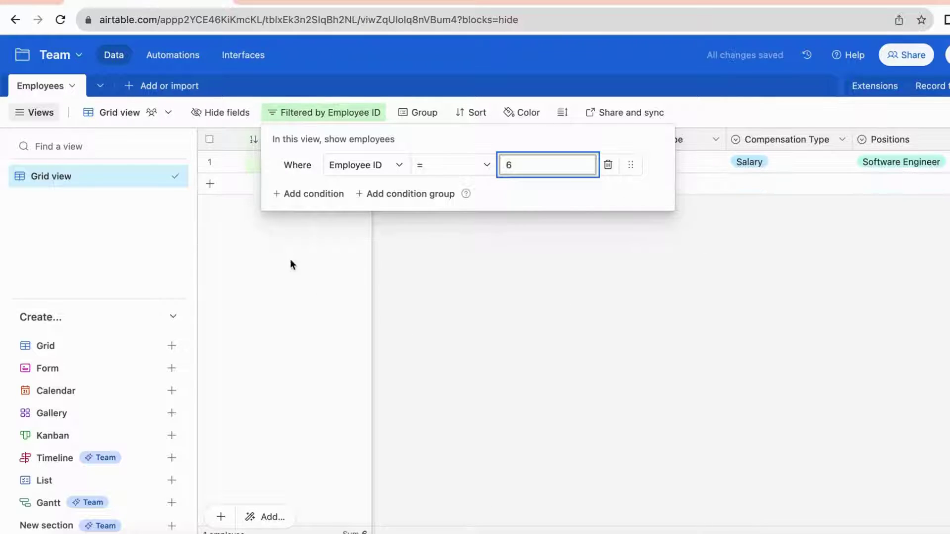
{"action": "key", "text": "BackSpace"}
{"action": "type", "text": "7"}
{"action": "key", "text": "BackSpace"}
{"action": "type", "text": "1"}
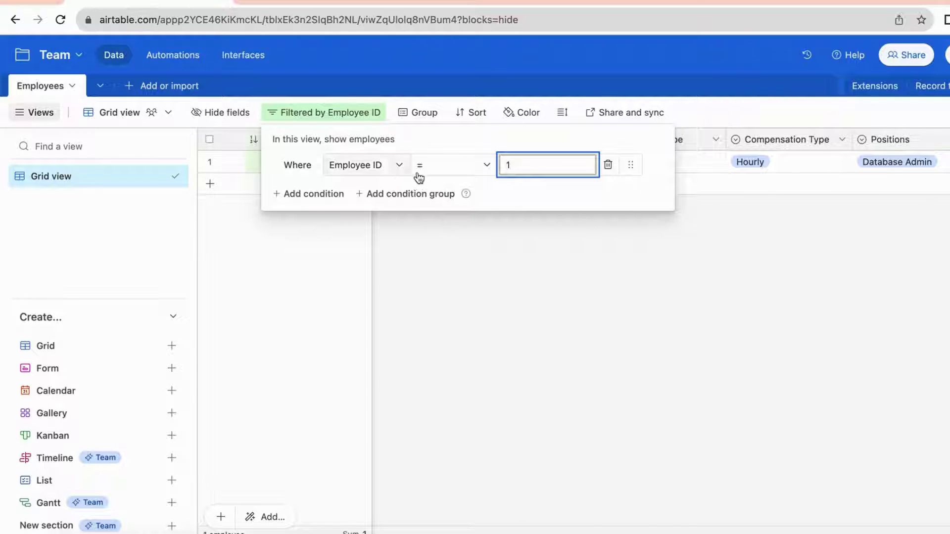
{"action": "left_click", "coordinate": [608, 165]}
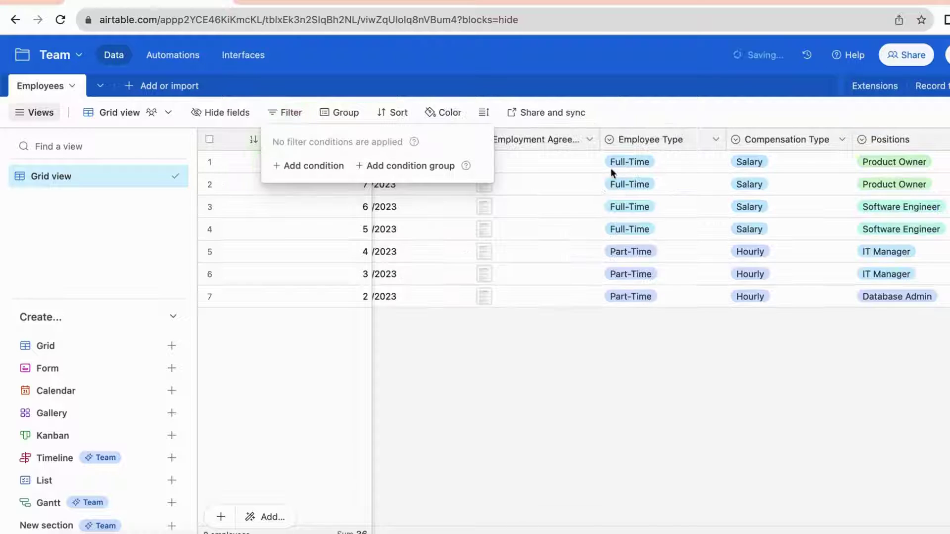
Filter the Employees grid to Compensation Type is Salary
{"action": "left_click", "coordinate": [322, 166]}
{"action": "left_click", "coordinate": [369, 167]}
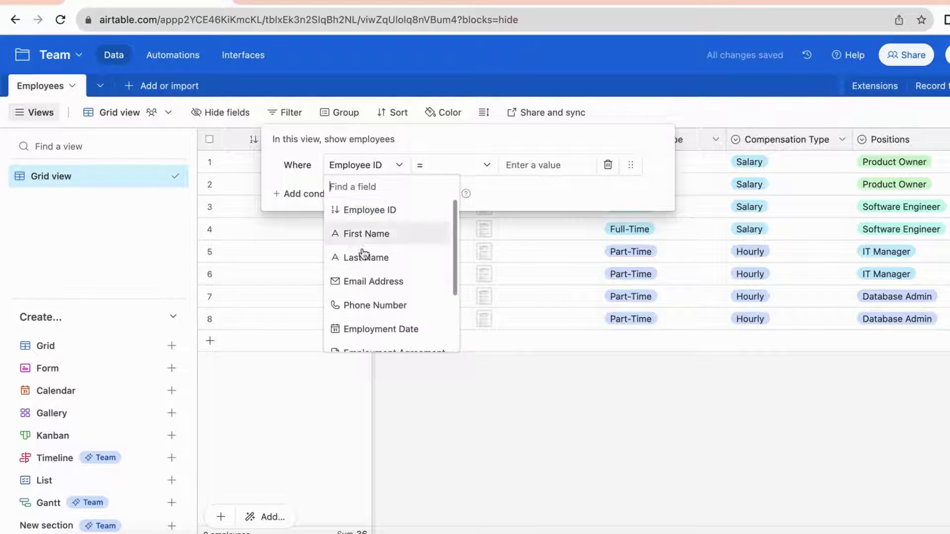
{"action": "scroll", "coordinate": [386, 303], "scroll_direction": "down", "scroll_amount": 3}
{"action": "left_click", "coordinate": [366, 316]}
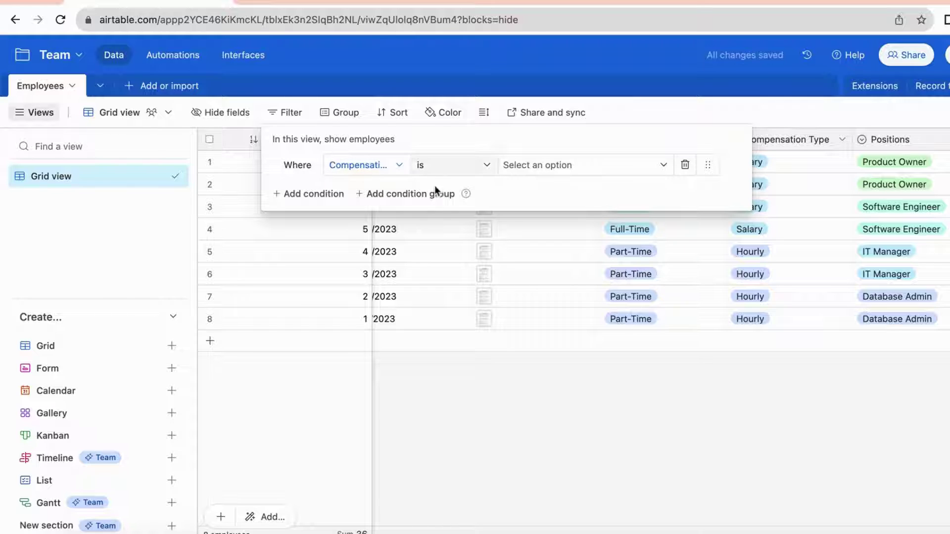
{"action": "left_click", "coordinate": [447, 168]}
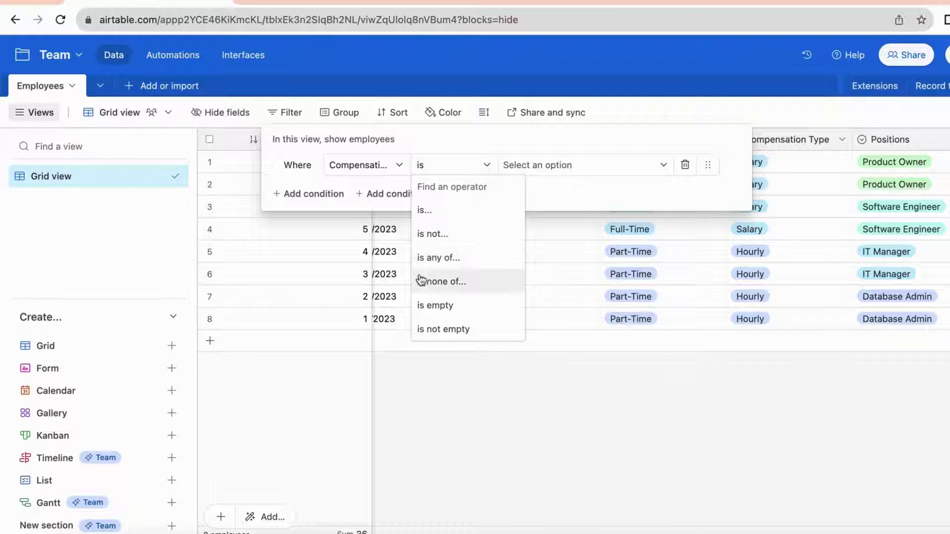
{"action": "left_click", "coordinate": [470, 211]}
{"action": "left_click", "coordinate": [539, 166]}
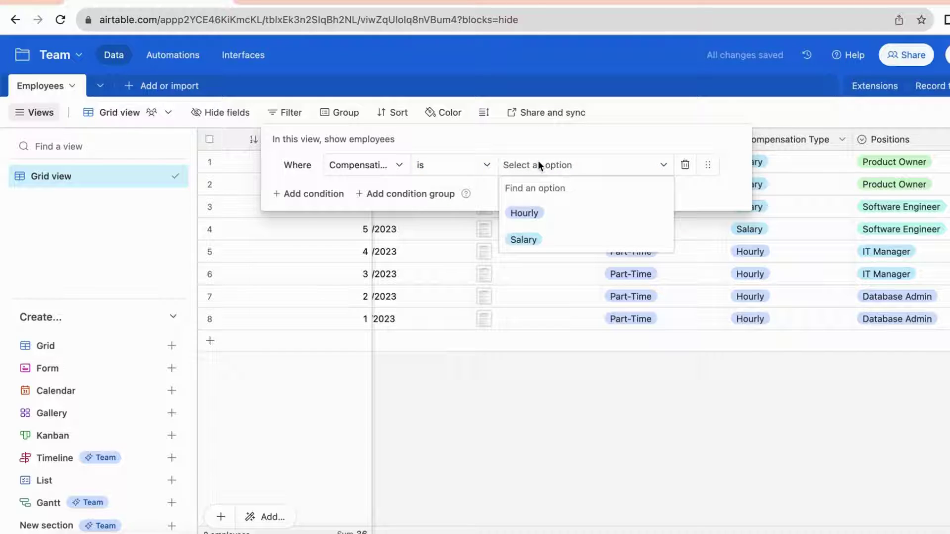
{"action": "left_click", "coordinate": [560, 239]}
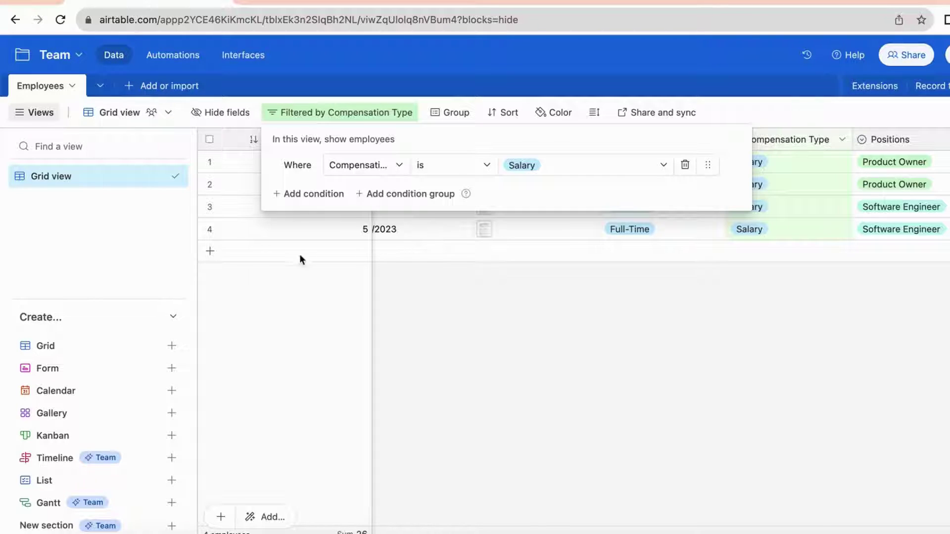
Add an 'and' condition Positions is Software Engineer, then delete the first condition
{"action": "left_click", "coordinate": [287, 194]}
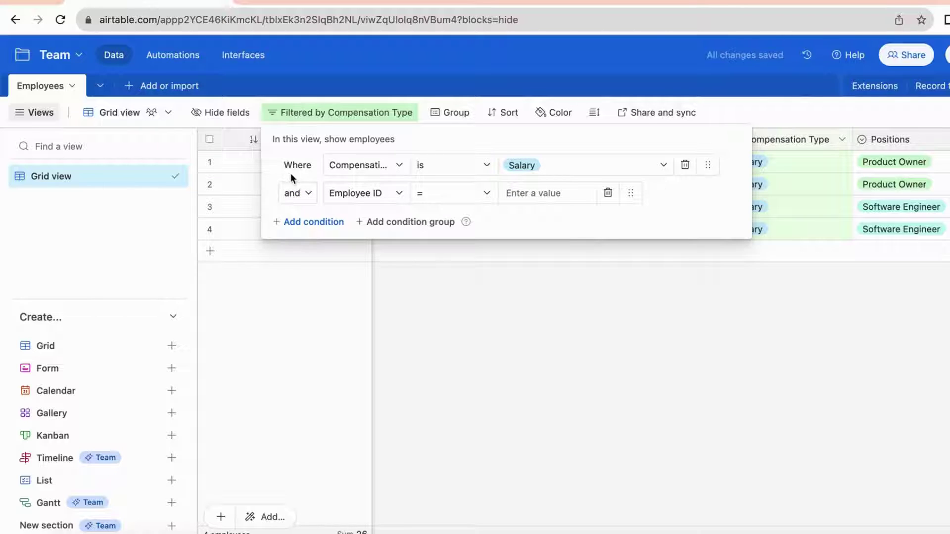
{"action": "left_click", "coordinate": [310, 195]}
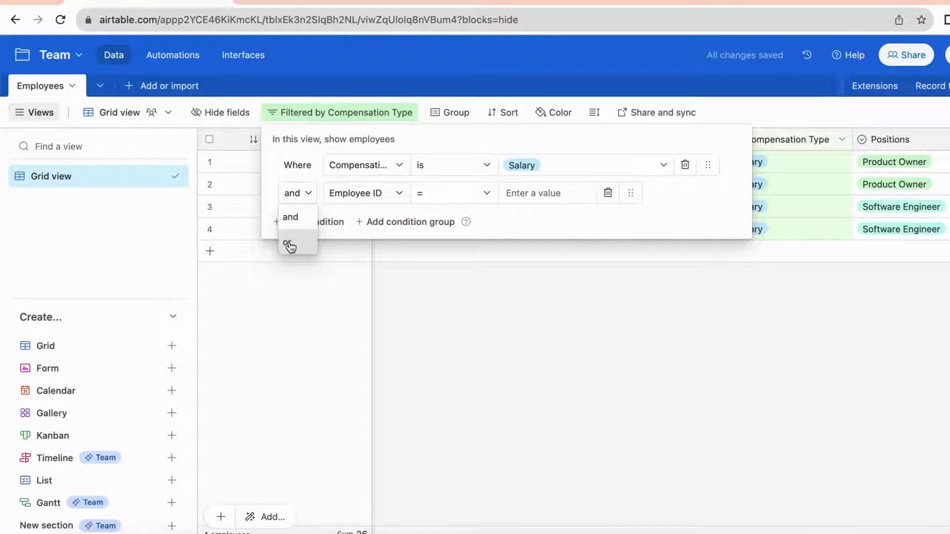
{"action": "left_click", "coordinate": [349, 206]}
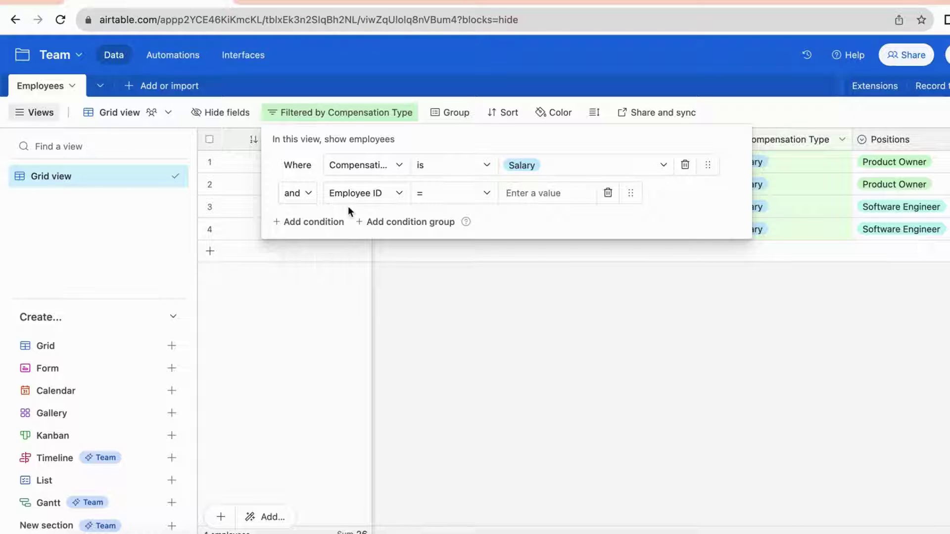
{"action": "left_click", "coordinate": [349, 193]}
{"action": "scroll", "coordinate": [362, 282], "scroll_direction": "down", "scroll_amount": 3}
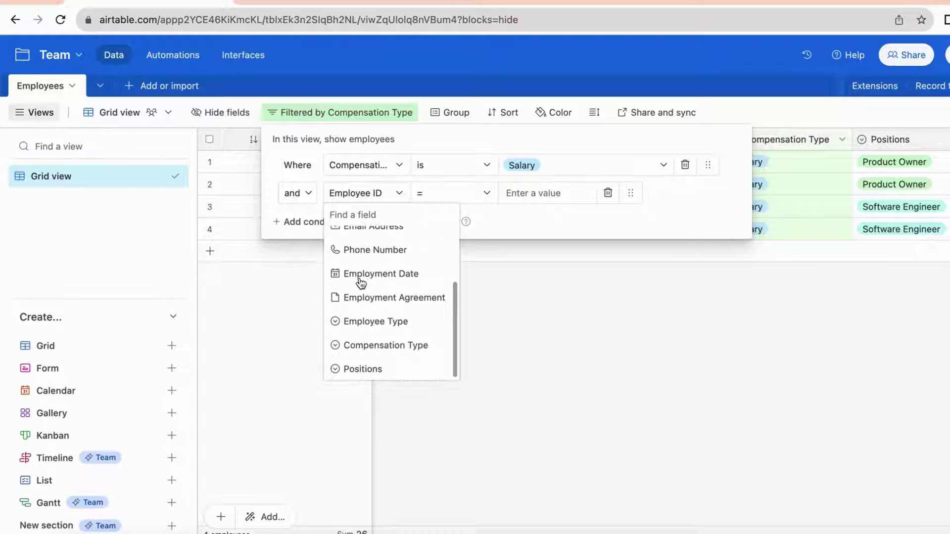
{"action": "left_click", "coordinate": [373, 370]}
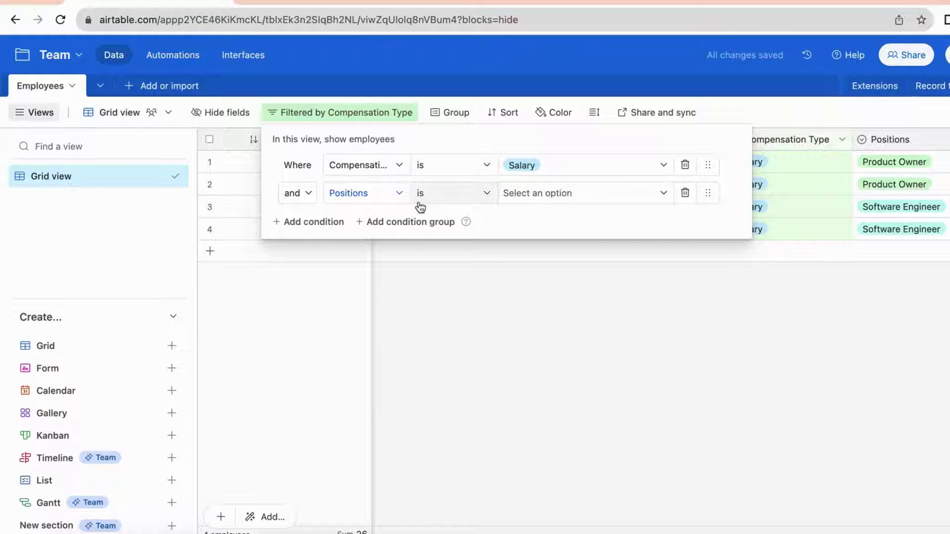
{"action": "left_click", "coordinate": [538, 193]}
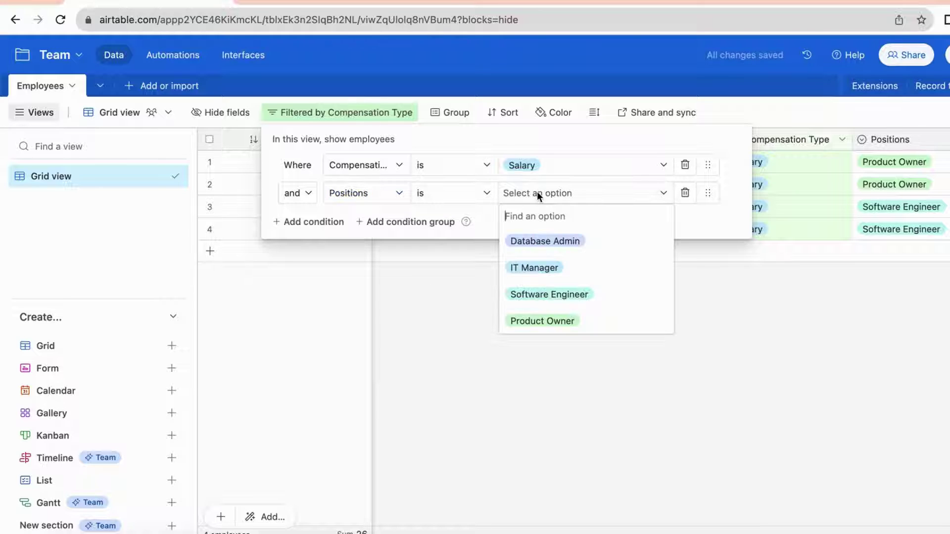
{"action": "left_click", "coordinate": [526, 297]}
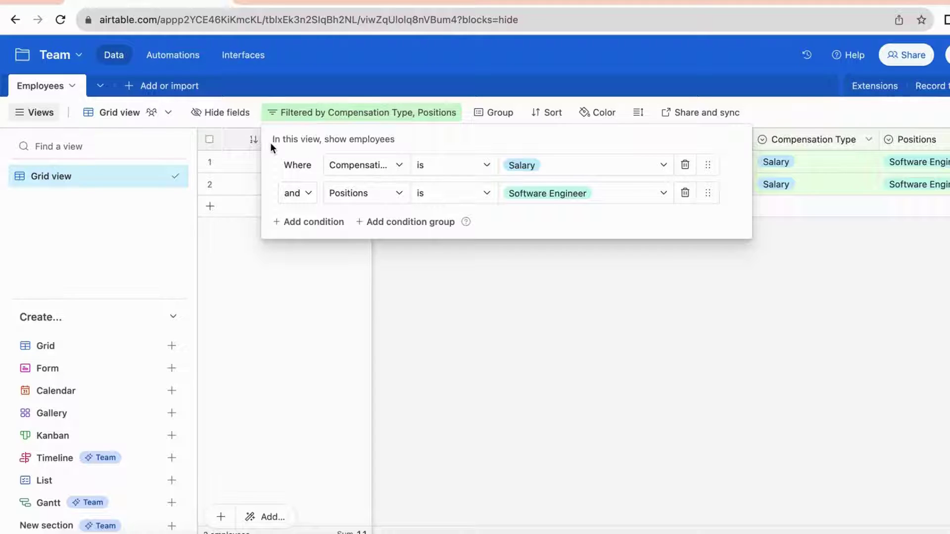
{"action": "left_click", "coordinate": [687, 165]}
Remove the last filter condition and create a blank table named Compensation
{"action": "left_click", "coordinate": [685, 164]}
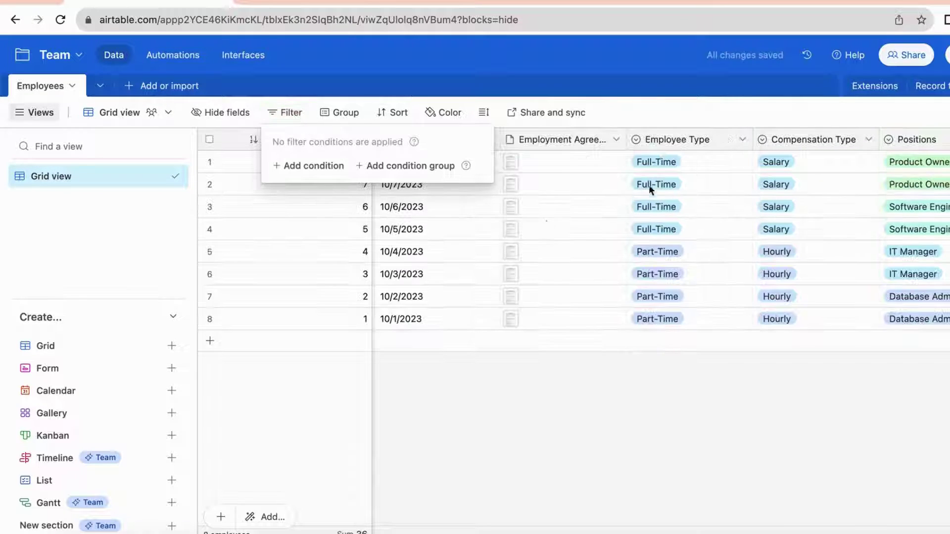
{"action": "left_click", "coordinate": [438, 441]}
{"action": "left_click", "coordinate": [130, 91]}
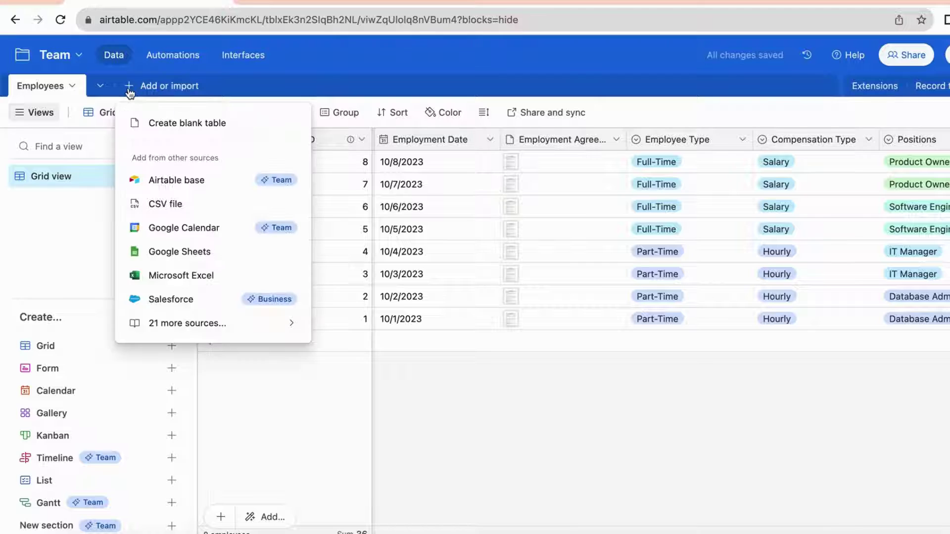
{"action": "left_click", "coordinate": [183, 124]}
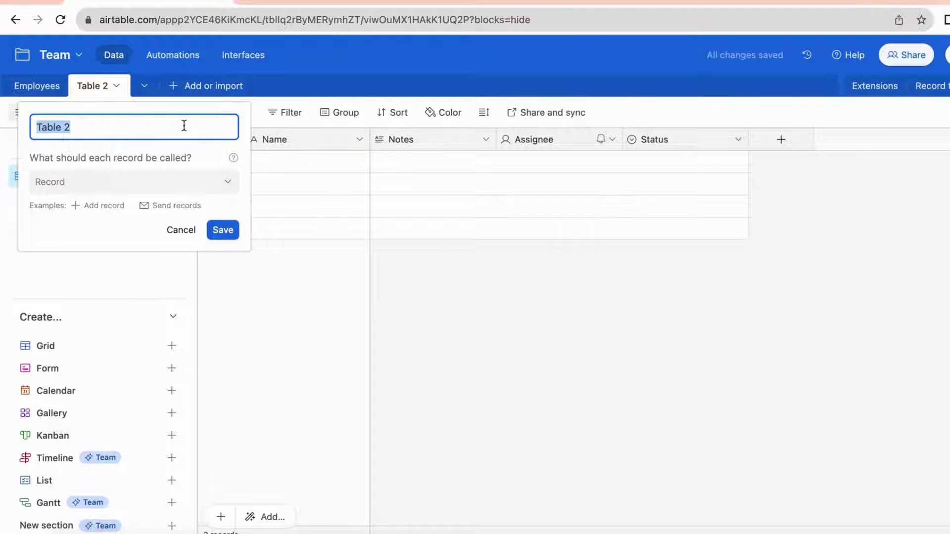
{"action": "type", "text": "Compe"}
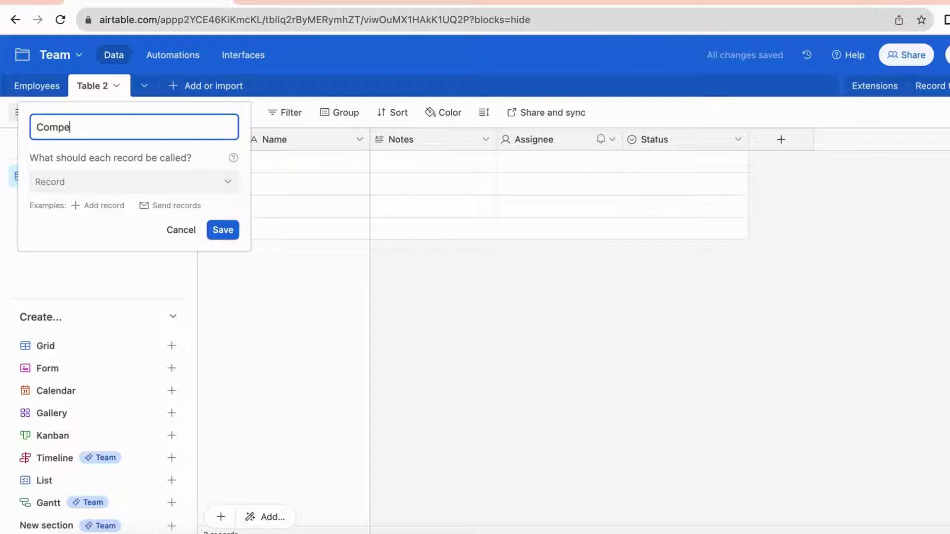
{"action": "type", "text": "nsation"}
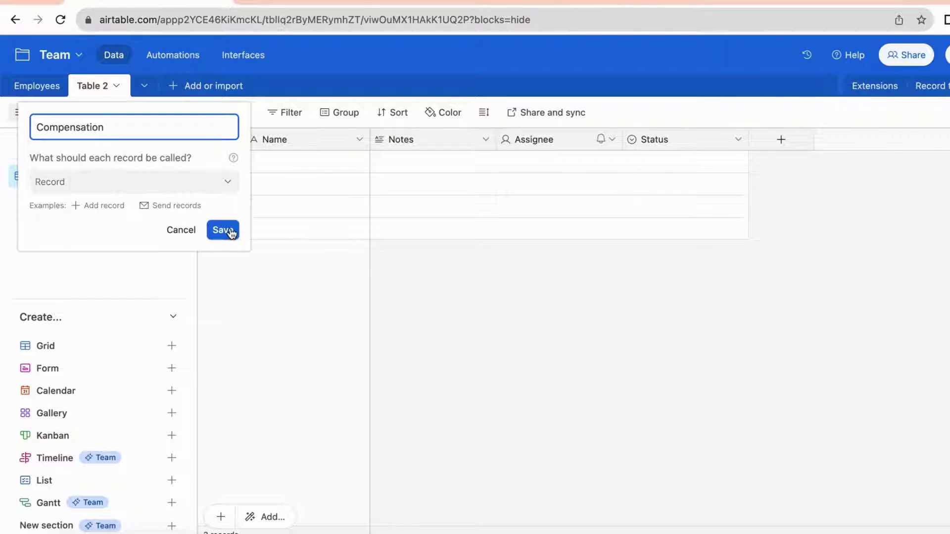
{"action": "left_click", "coordinate": [228, 231]}
Delete the Notes, Assignee and Status fields from the Compensation table
{"action": "left_click", "coordinate": [485, 140]}
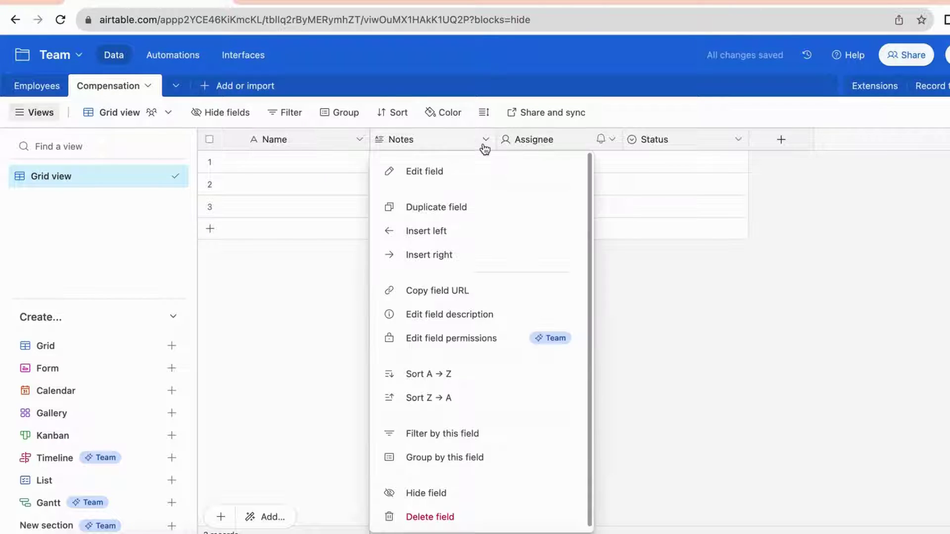
{"action": "left_click", "coordinate": [443, 513]}
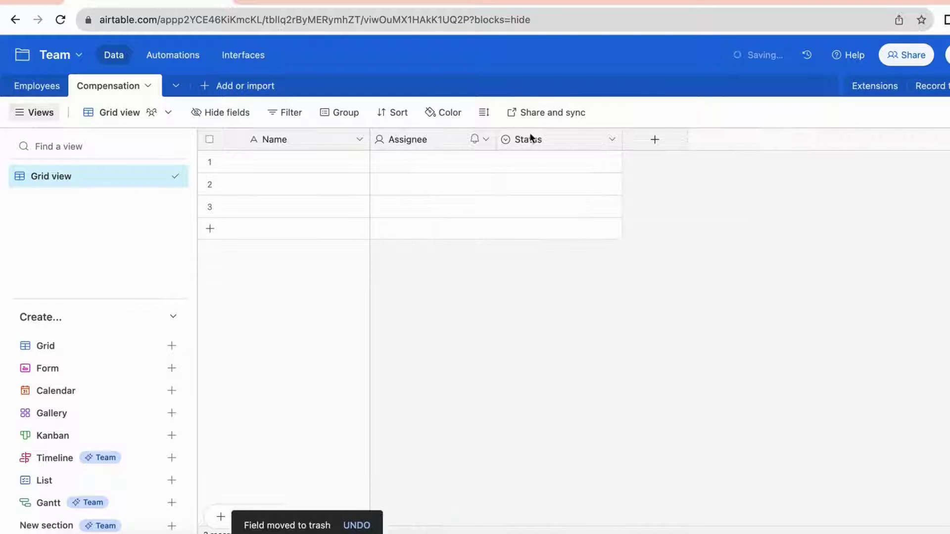
{"action": "left_click", "coordinate": [487, 140]}
{"action": "left_click", "coordinate": [456, 517]}
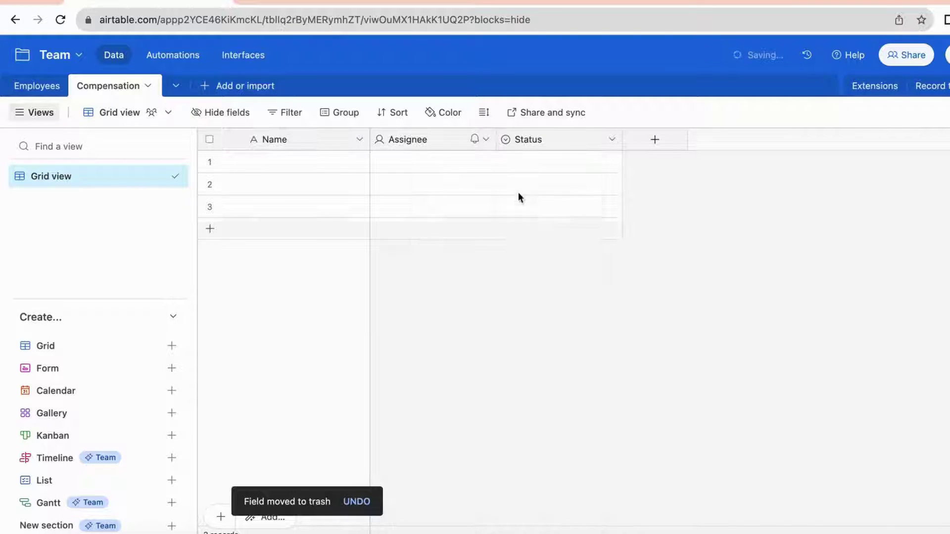
{"action": "left_click", "coordinate": [486, 141]}
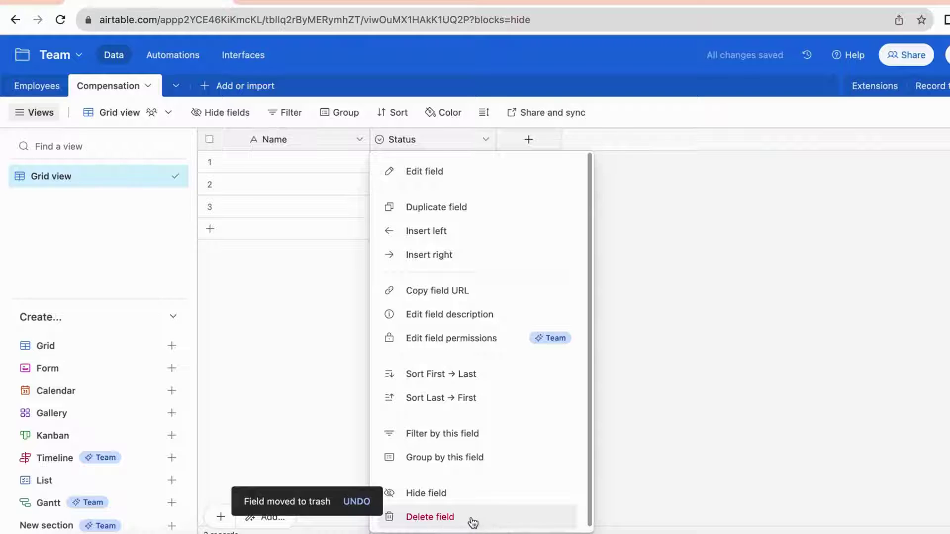
{"action": "left_click", "coordinate": [471, 518]}
{"action": "left_click", "coordinate": [360, 140]}
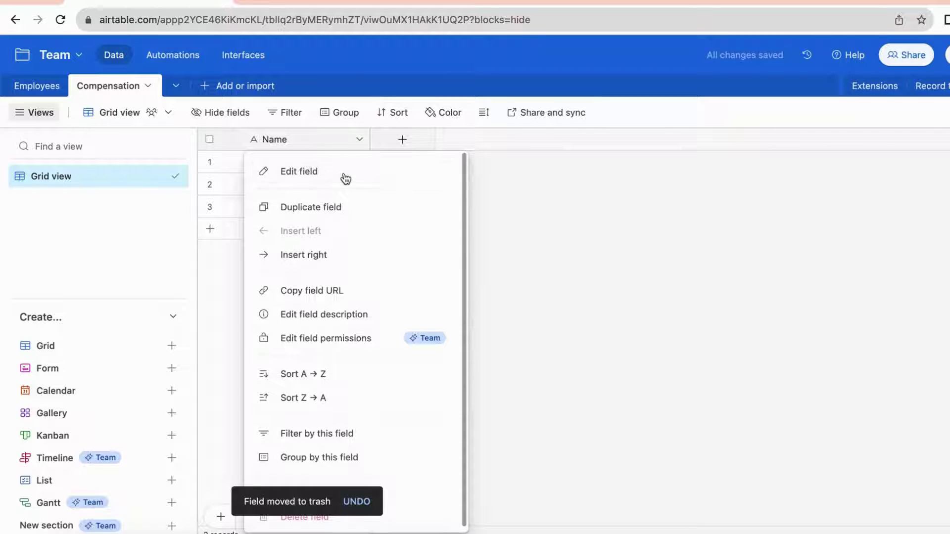
{"action": "left_click", "coordinate": [345, 173]}
Rename the first field 'Compensation ID' and add 'Compensation Amount' as a Currency field
{"action": "type", "text": "Co"}
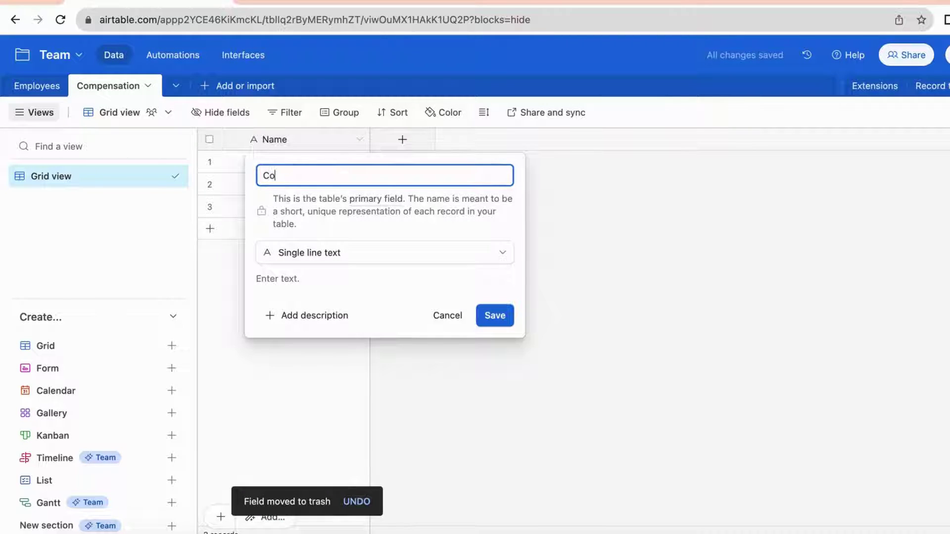
{"action": "type", "text": "mpensation ID"}
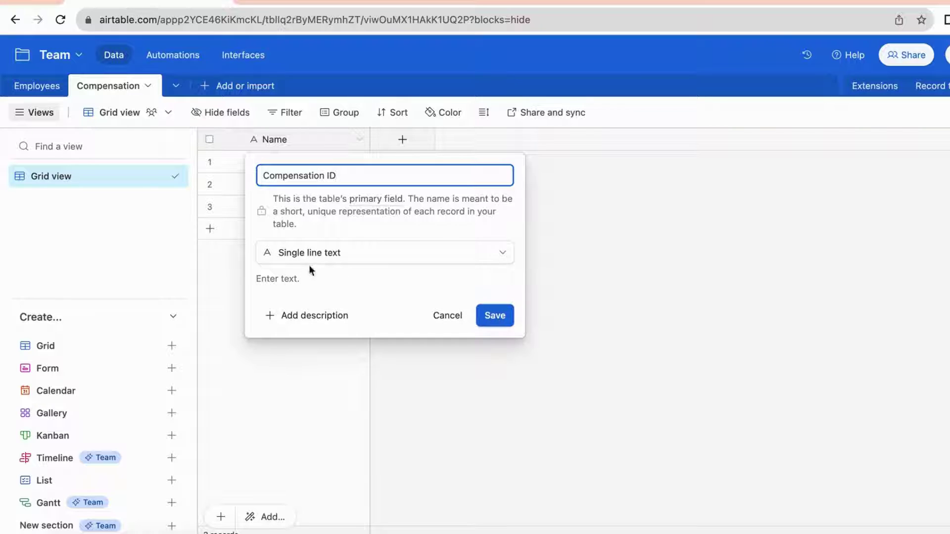
{"action": "left_click", "coordinate": [495, 320]}
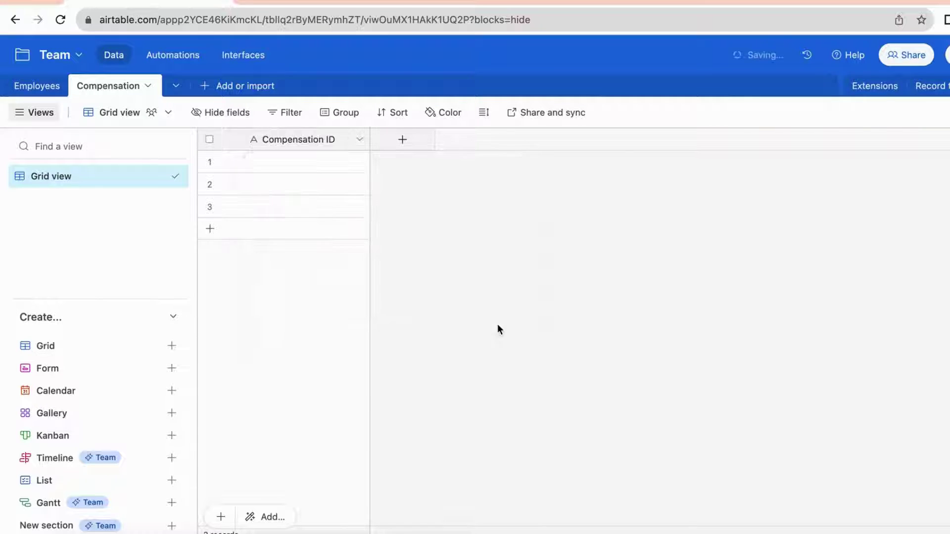
{"action": "left_click", "coordinate": [403, 140]}
{"action": "type", "text": "Com"}
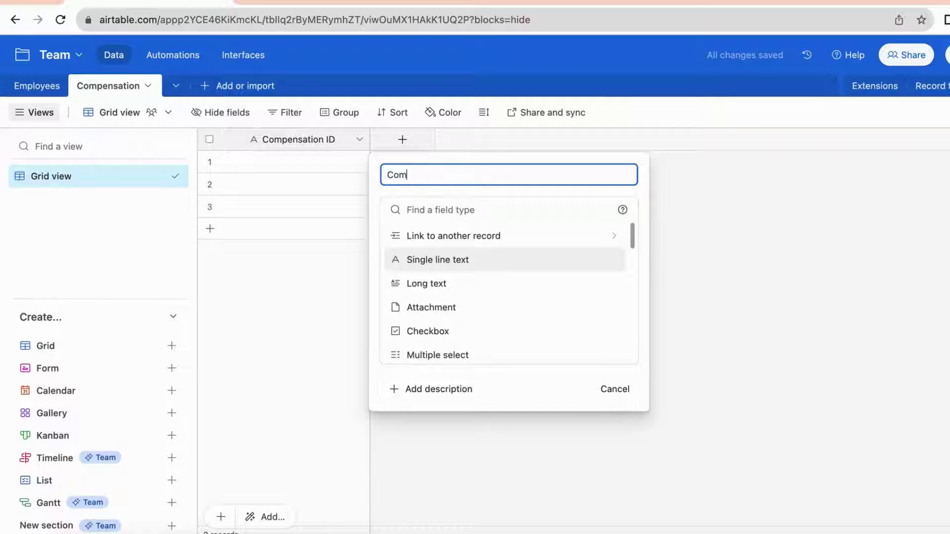
{"action": "type", "text": "pensation Amount"}
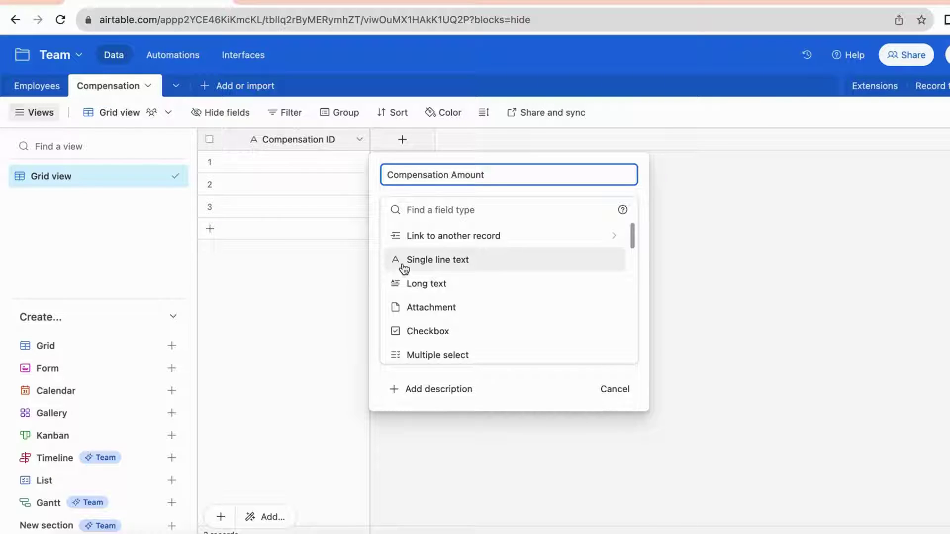
{"action": "scroll", "coordinate": [418, 307], "scroll_direction": "down", "scroll_amount": 3}
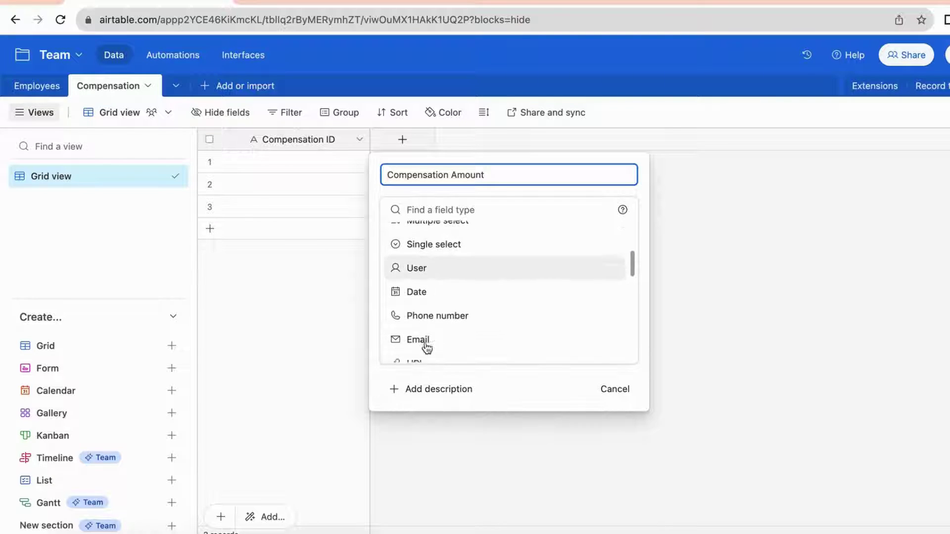
{"action": "scroll", "coordinate": [434, 309], "scroll_direction": "down", "scroll_amount": 2}
{"action": "left_click", "coordinate": [425, 313]}
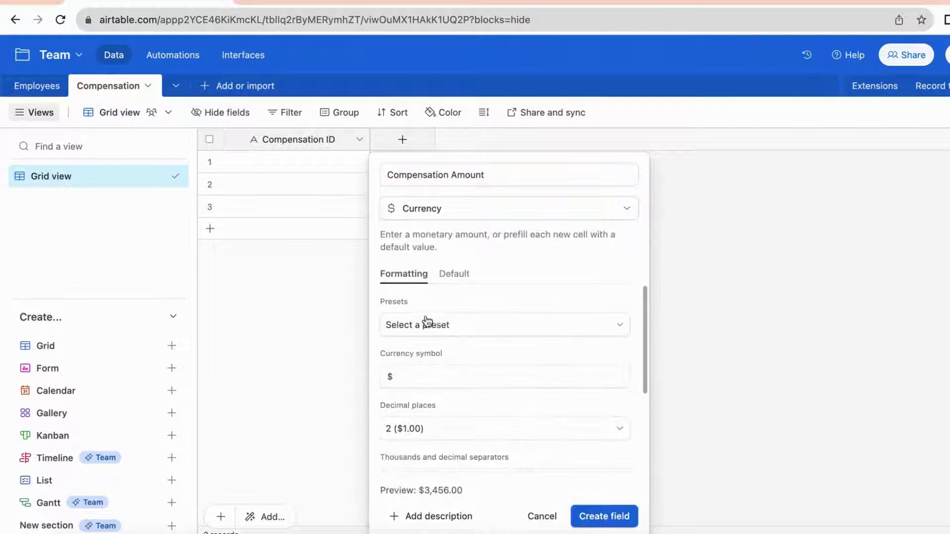
{"action": "left_click", "coordinate": [604, 516]}
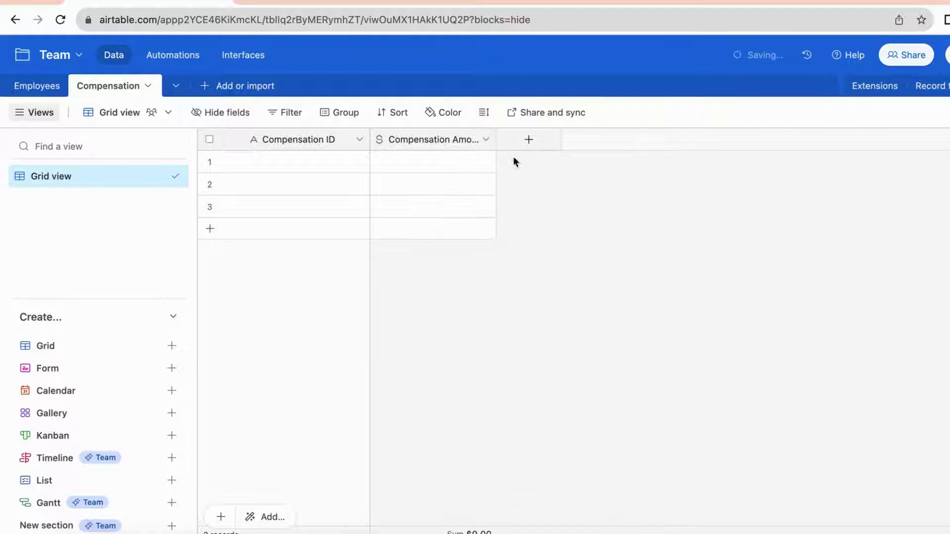
{"action": "left_click", "coordinate": [530, 140]}
Create a 'Compensation Type' single-select field with choices Per Hour and Per Year
{"action": "type", "text": "Compensation Type"}
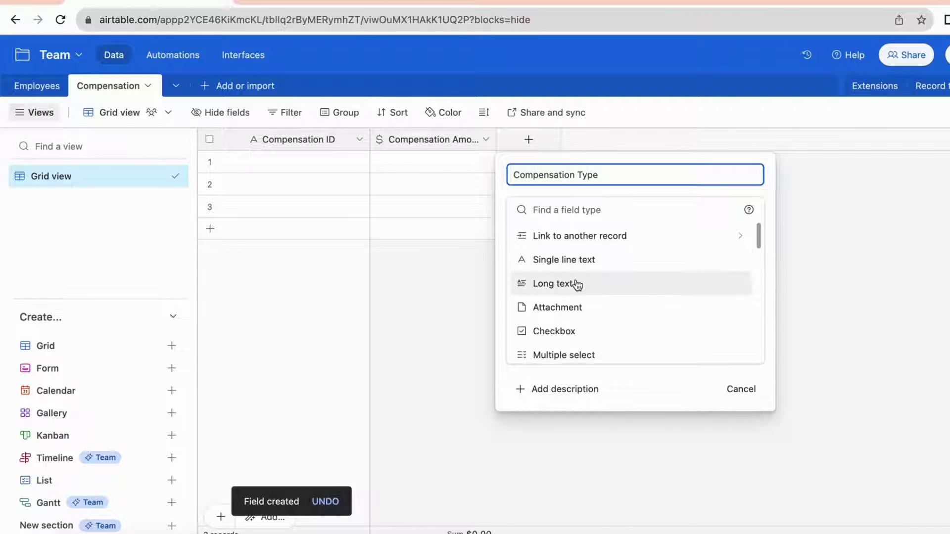
{"action": "scroll", "coordinate": [578, 284], "scroll_direction": "down", "scroll_amount": 8}
{"action": "scroll", "coordinate": [577, 287], "scroll_direction": "up", "scroll_amount": 5}
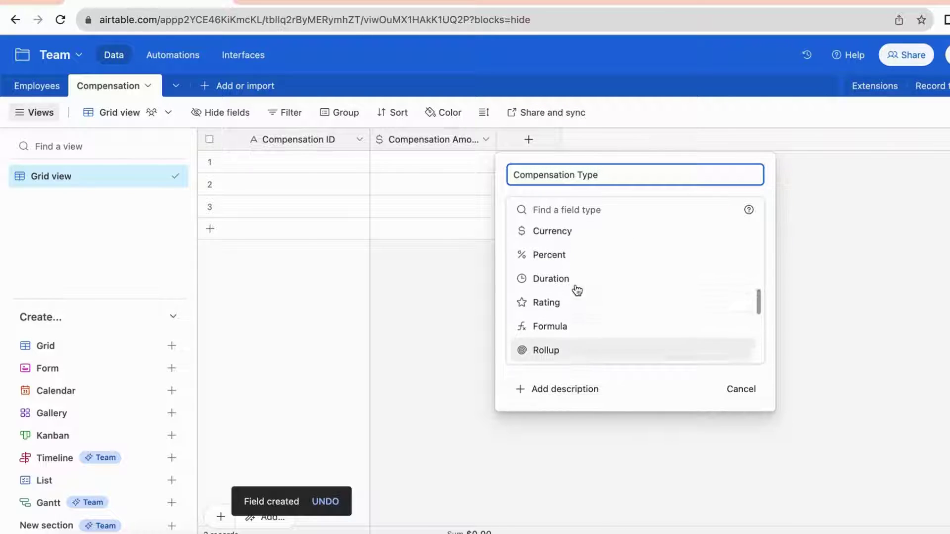
{"action": "scroll", "coordinate": [577, 290], "scroll_direction": "up", "scroll_amount": 3}
{"action": "left_click", "coordinate": [574, 319]}
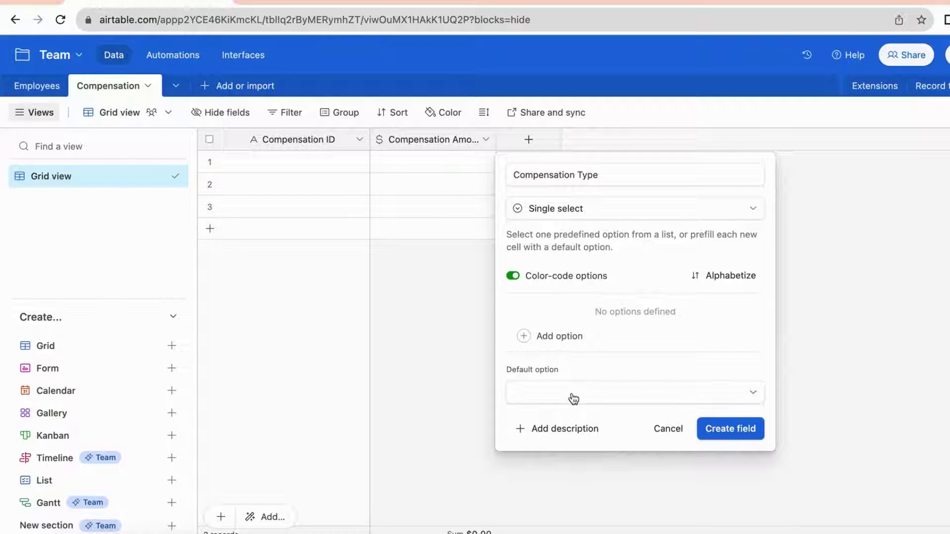
{"action": "left_click", "coordinate": [547, 336]}
{"action": "type", "text": "P"}
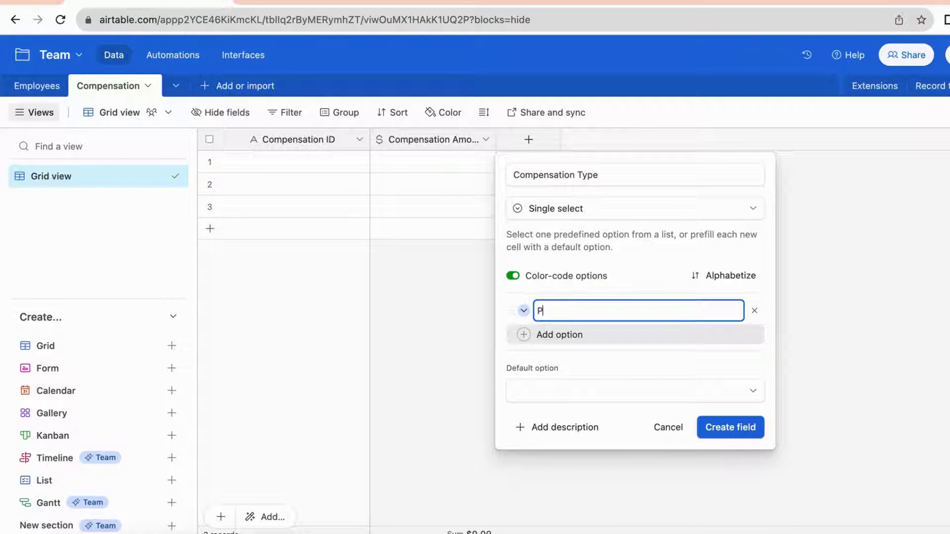
{"action": "type", "text": "er Hour"}
{"action": "left_click", "coordinate": [547, 335]}
{"action": "type", "text": "Per Year"}
{"action": "left_click", "coordinate": [729, 453]}
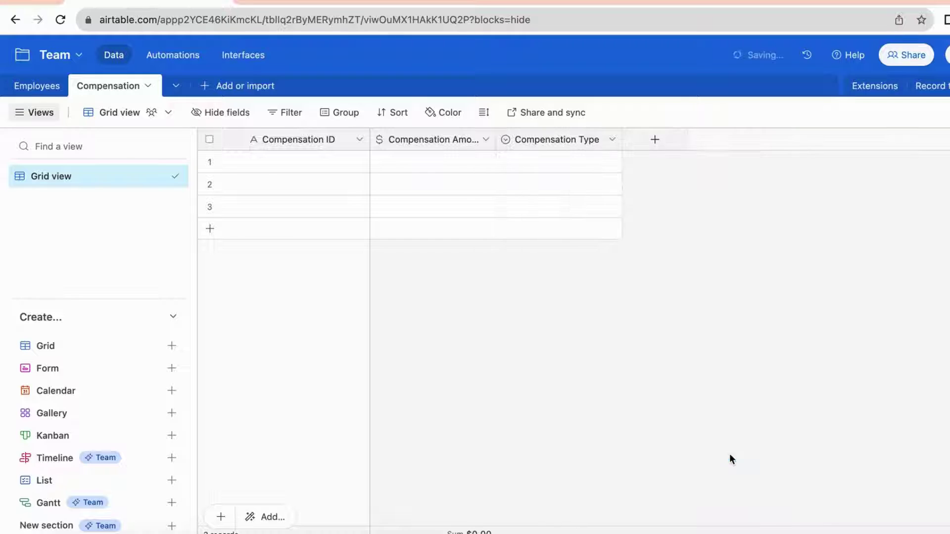
{"action": "left_click", "coordinate": [650, 144]}
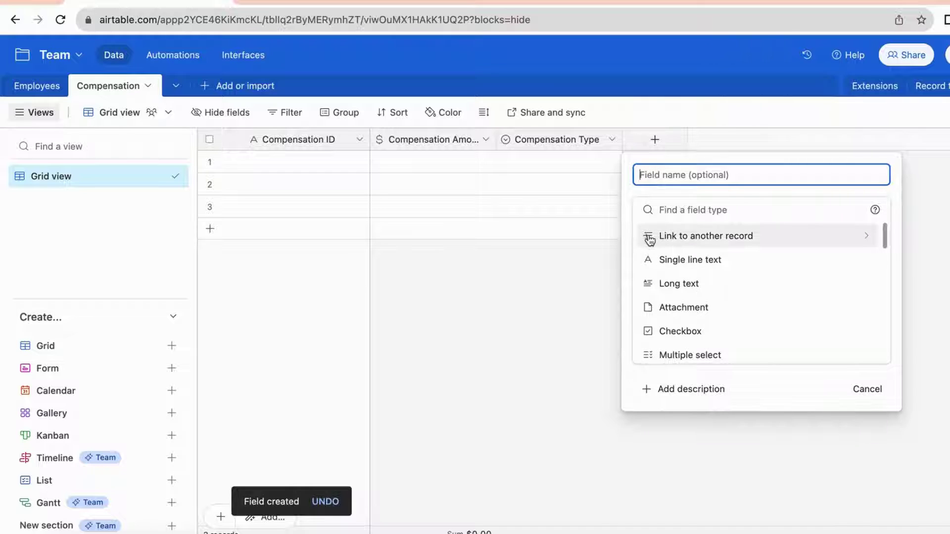
Create an 'Associated Employees' field linking to the Employees table, skipping lookup fields
{"action": "left_click", "coordinate": [690, 242]}
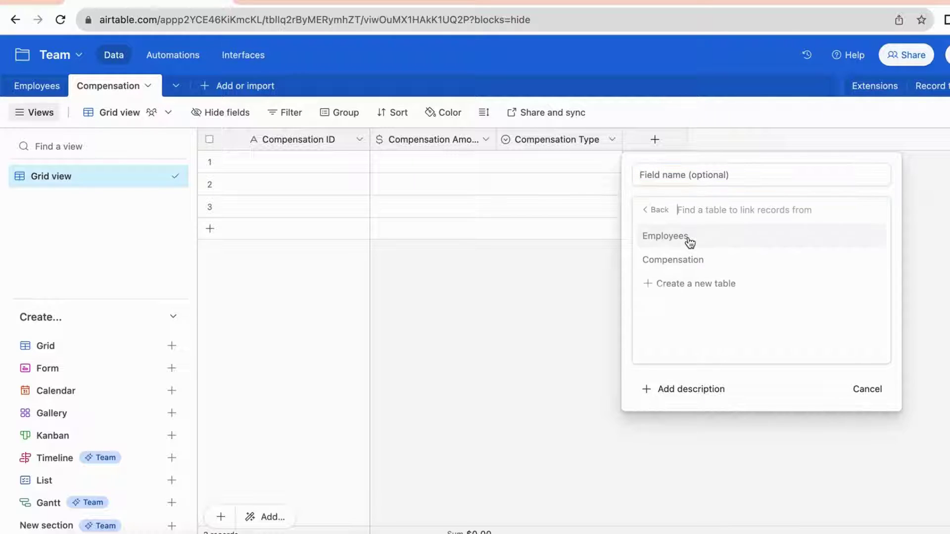
{"action": "left_click", "coordinate": [664, 241]}
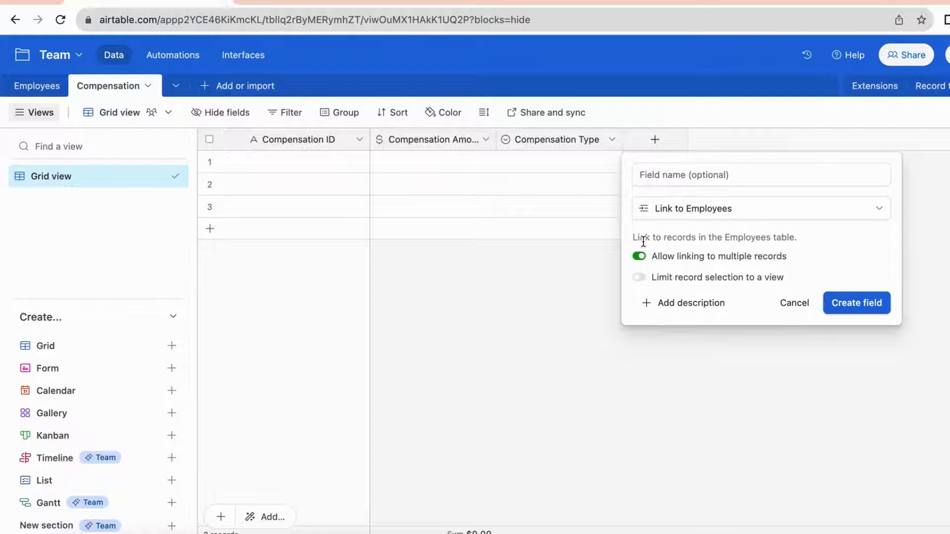
{"action": "left_click", "coordinate": [663, 176]}
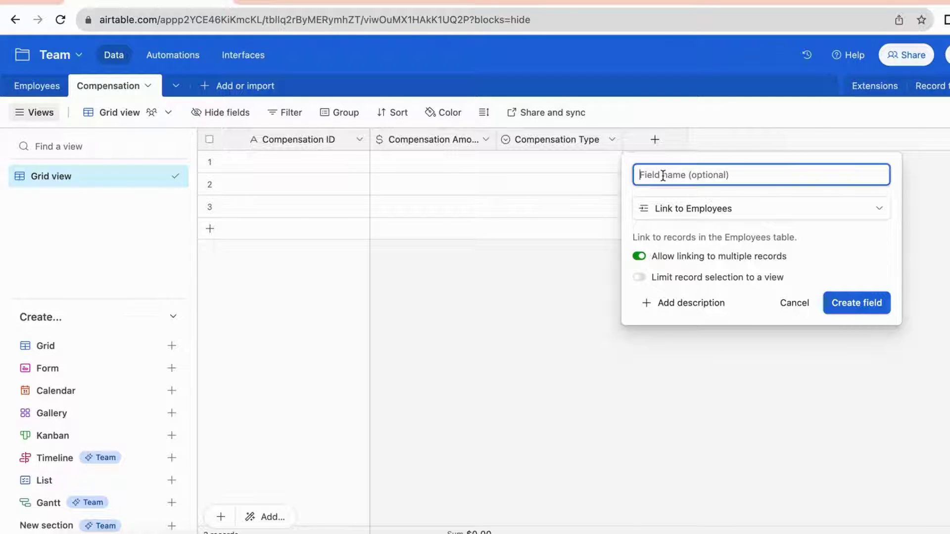
{"action": "type", "text": "Ass"}
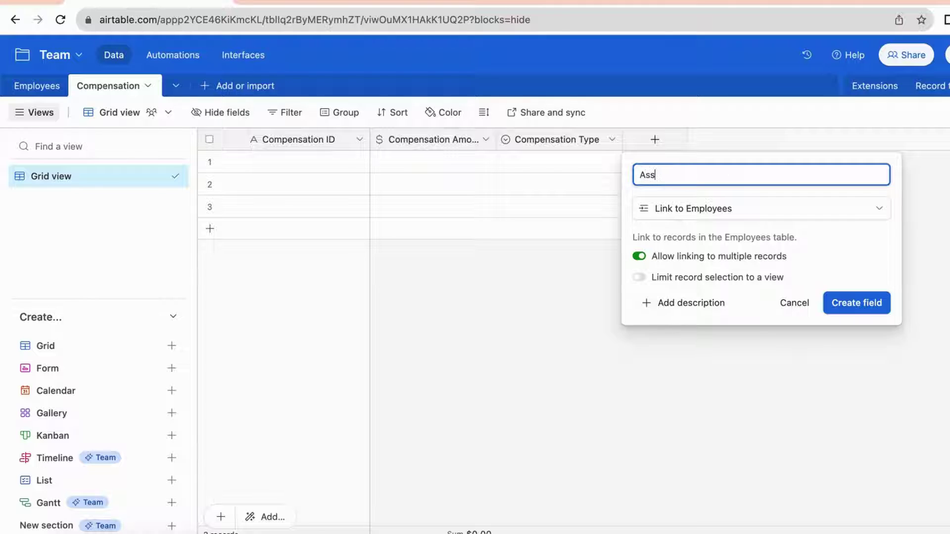
{"action": "type", "text": "ociated Emplo"}
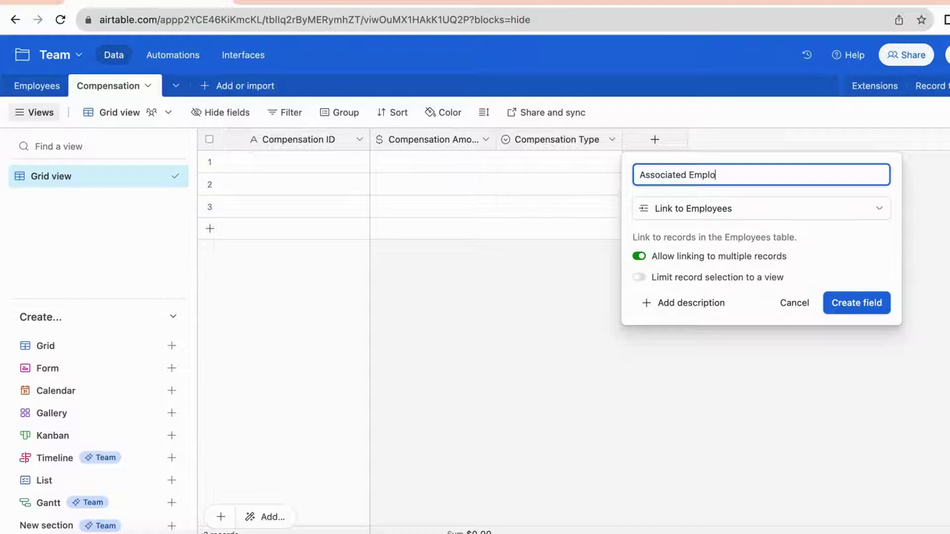
{"action": "type", "text": "yees"}
{"action": "left_click", "coordinate": [846, 309]}
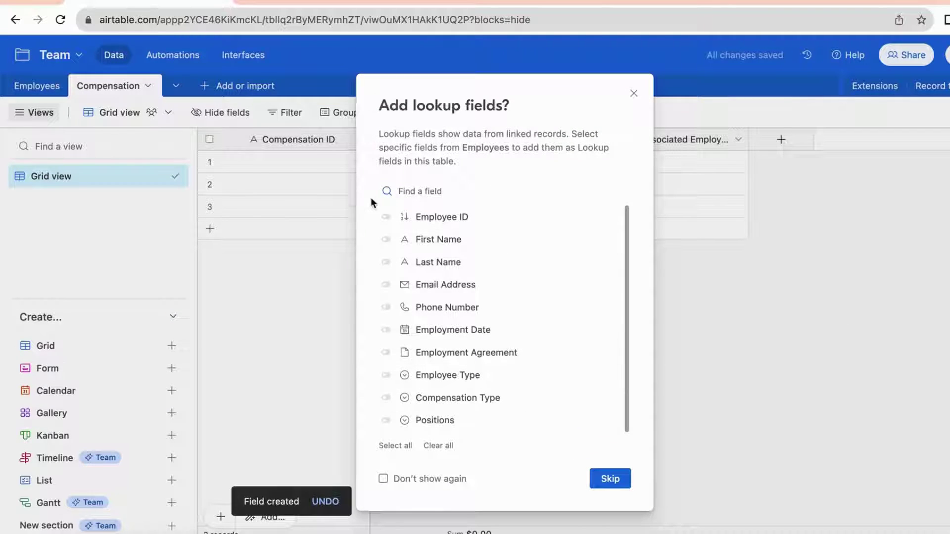
{"action": "left_click", "coordinate": [606, 479]}
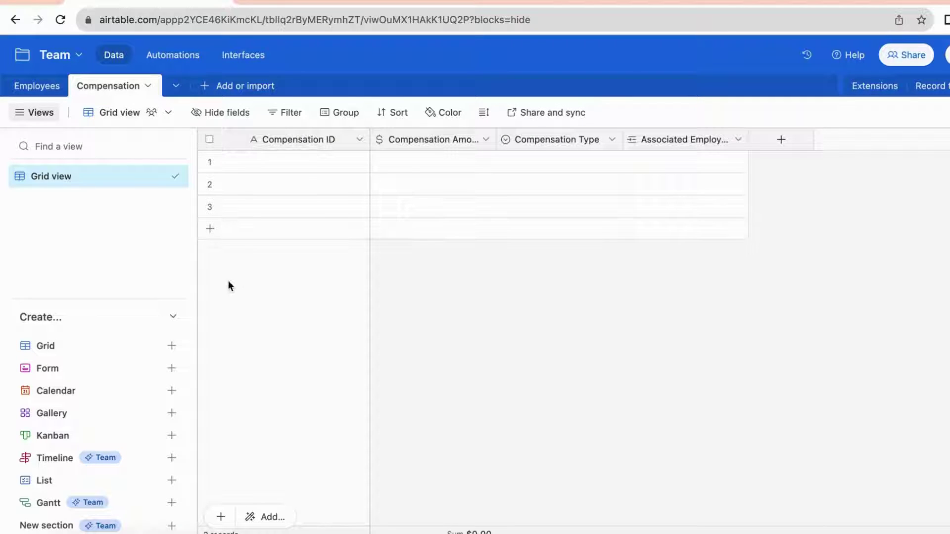
Enter Compensation IDs 1, 2, 3 and 4, adding a fourth record
{"action": "left_click", "coordinate": [310, 162]}
{"action": "type", "text": "1"}
{"action": "left_click", "coordinate": [313, 185]}
{"action": "type", "text": "2"}
{"action": "left_click", "coordinate": [313, 207]}
{"action": "type", "text": "3"}
{"action": "left_click", "coordinate": [383, 171]}
{"action": "left_click", "coordinate": [267, 232]}
{"action": "type", "text": "4"}
Enter compensation amounts 50, 80, 100000 and 120,000 for rows 1–4
{"action": "left_click", "coordinate": [396, 165]}
{"action": "type", "text": "50"}
{"action": "left_click", "coordinate": [425, 193]}
{"action": "type", "text": "80"}
{"action": "left_click", "coordinate": [430, 210]}
{"action": "type", "text": "100000"}
{"action": "left_click", "coordinate": [447, 235]}
{"action": "type", "text": "120,000"}
{"action": "left_click", "coordinate": [499, 310]}
Set Compensation Type to Per Hour for rows 1–2 and Per Year for rows 3–4
{"action": "double_click", "coordinate": [530, 162]}
{"action": "left_click", "coordinate": [494, 233]}
{"action": "left_click", "coordinate": [548, 189]}
{"action": "left_click", "coordinate": [548, 189]}
{"action": "left_click", "coordinate": [495, 256]}
{"action": "double_click", "coordinate": [572, 208]}
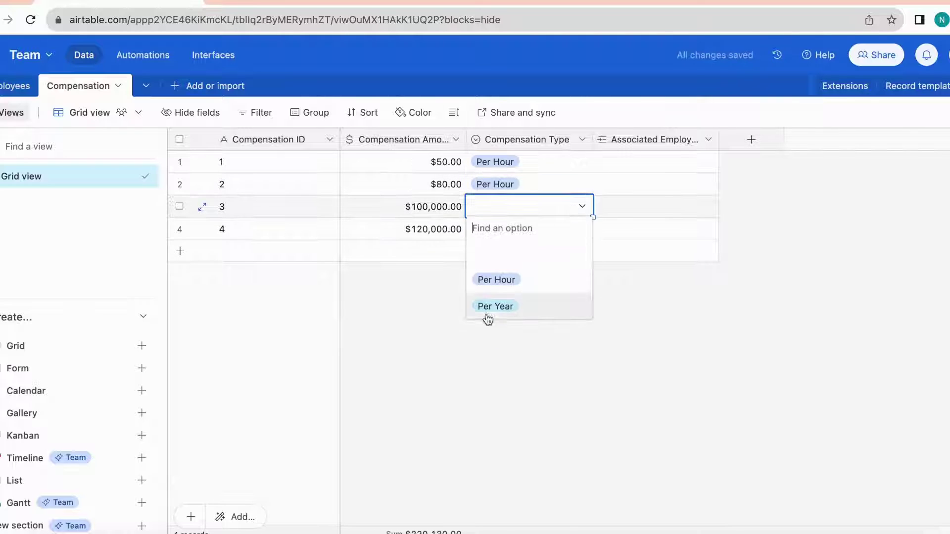
{"action": "left_click", "coordinate": [495, 304]}
{"action": "left_click", "coordinate": [535, 233]}
{"action": "left_click", "coordinate": [534, 233]}
{"action": "left_click", "coordinate": [495, 325]}
{"action": "left_click", "coordinate": [510, 334]}
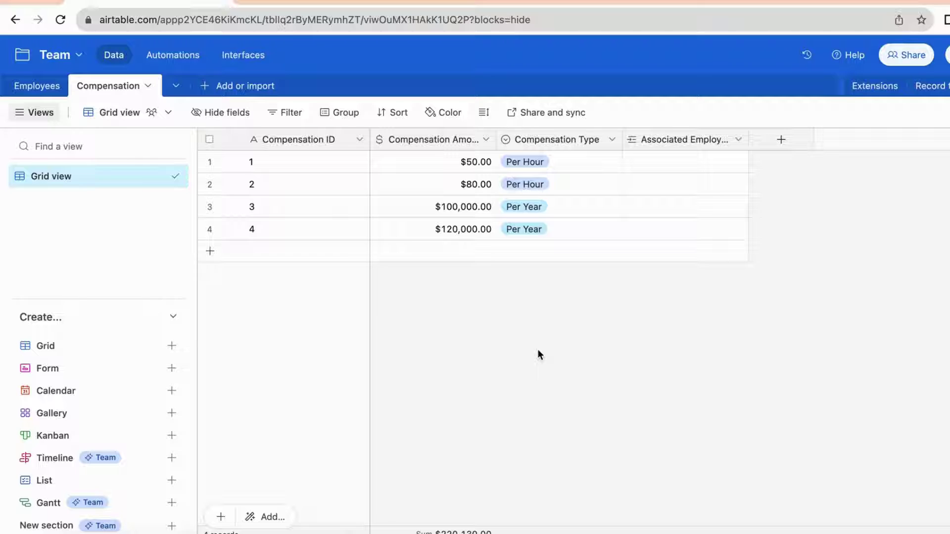
Link employees 1 and 2 to compensation record 1, and employees 3 and 4 to record 2
{"action": "left_click", "coordinate": [37, 87]}
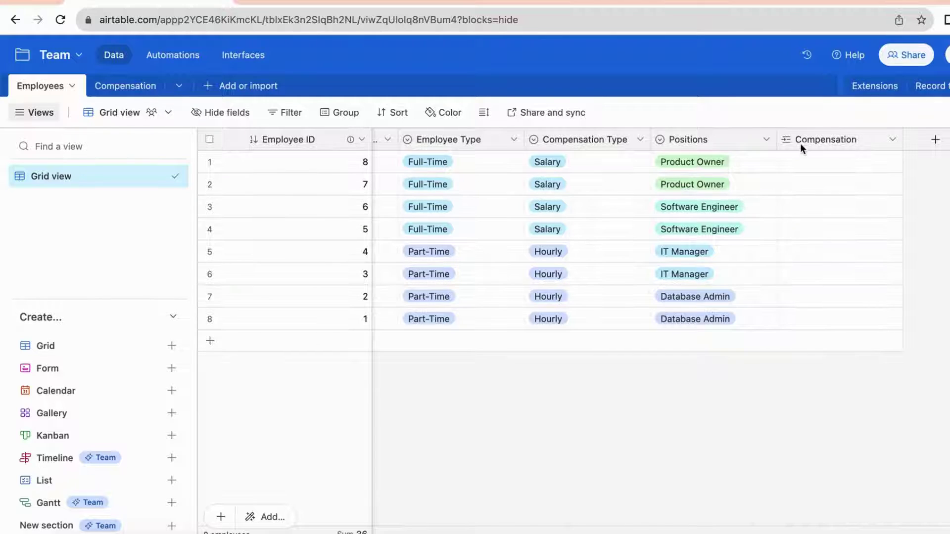
{"action": "left_click", "coordinate": [132, 92]}
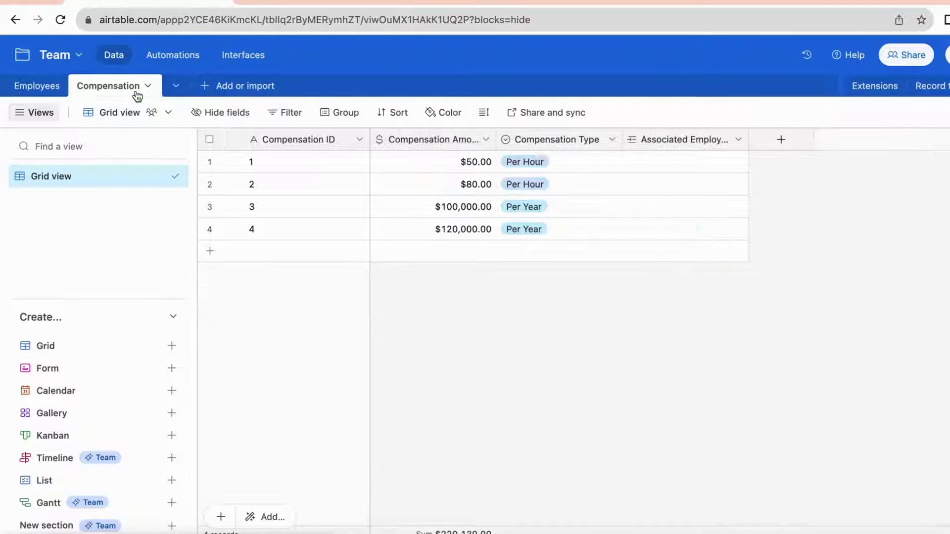
{"action": "left_click", "coordinate": [651, 162]}
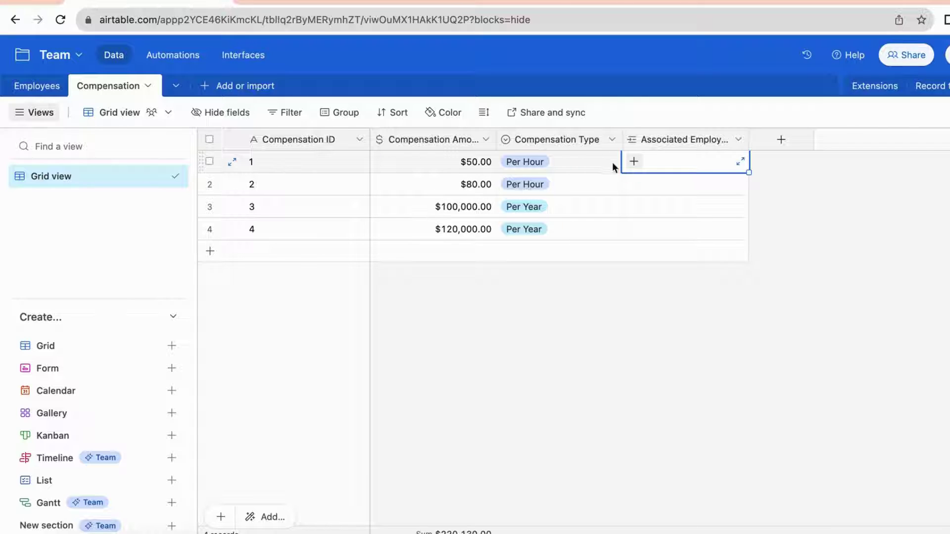
{"action": "left_click", "coordinate": [634, 162]}
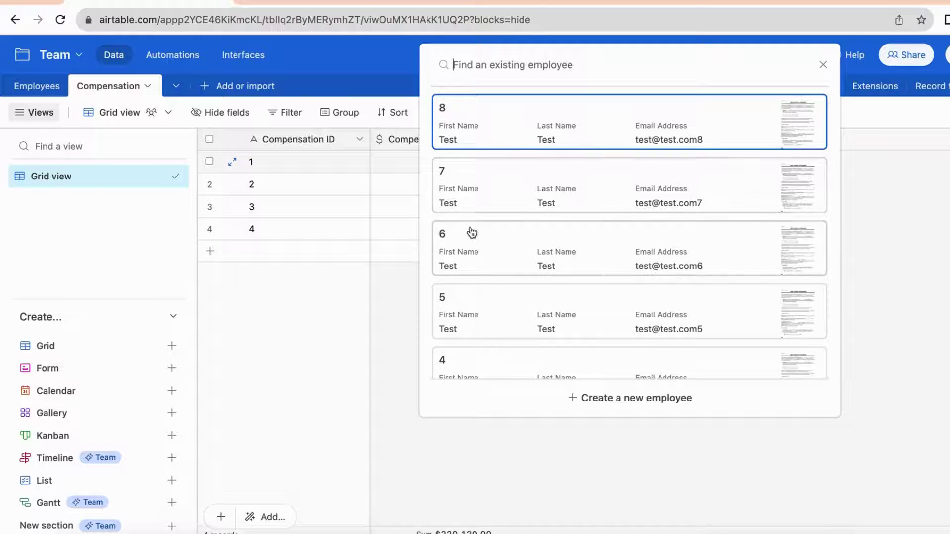
{"action": "scroll", "coordinate": [471, 231], "scroll_direction": "down", "scroll_amount": 2}
{"action": "scroll", "coordinate": [470, 230], "scroll_direction": "down", "scroll_amount": 2}
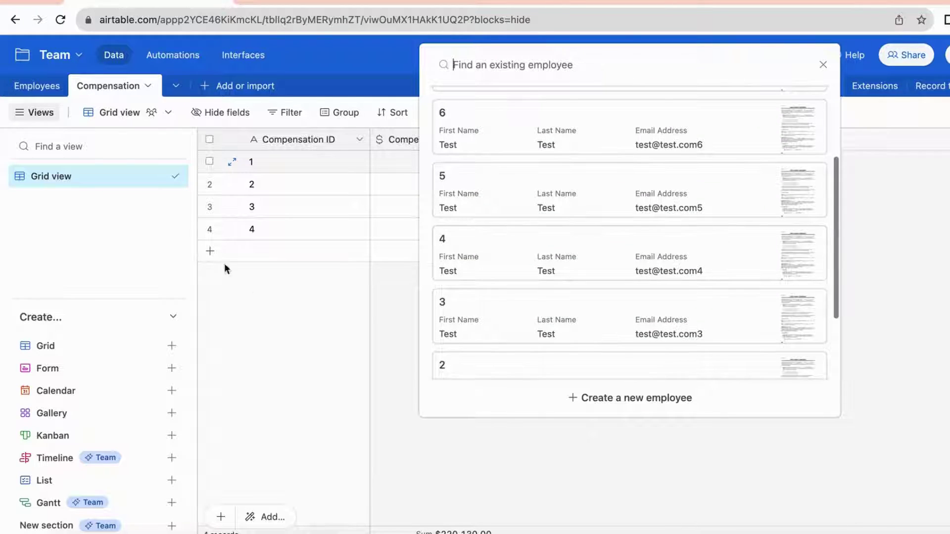
{"action": "scroll", "coordinate": [618, 277], "scroll_direction": "down", "scroll_amount": 3}
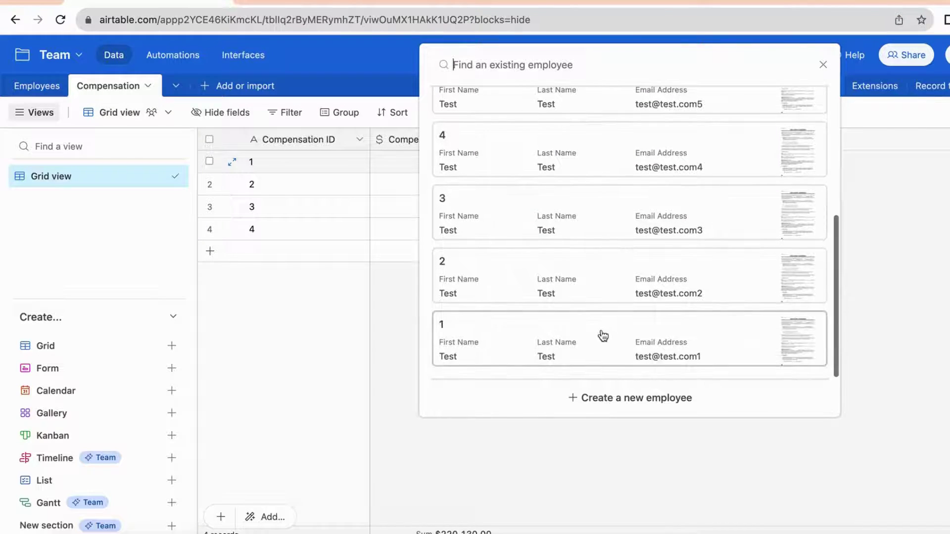
{"action": "left_click", "coordinate": [587, 341]}
{"action": "left_click", "coordinate": [660, 161]}
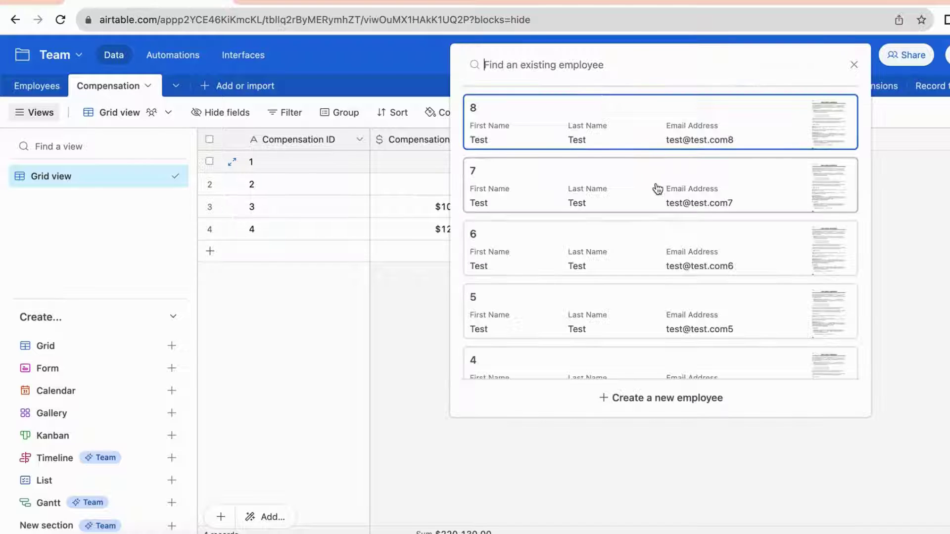
{"action": "scroll", "coordinate": [655, 218], "scroll_direction": "down", "scroll_amount": 5}
{"action": "left_click", "coordinate": [580, 341]}
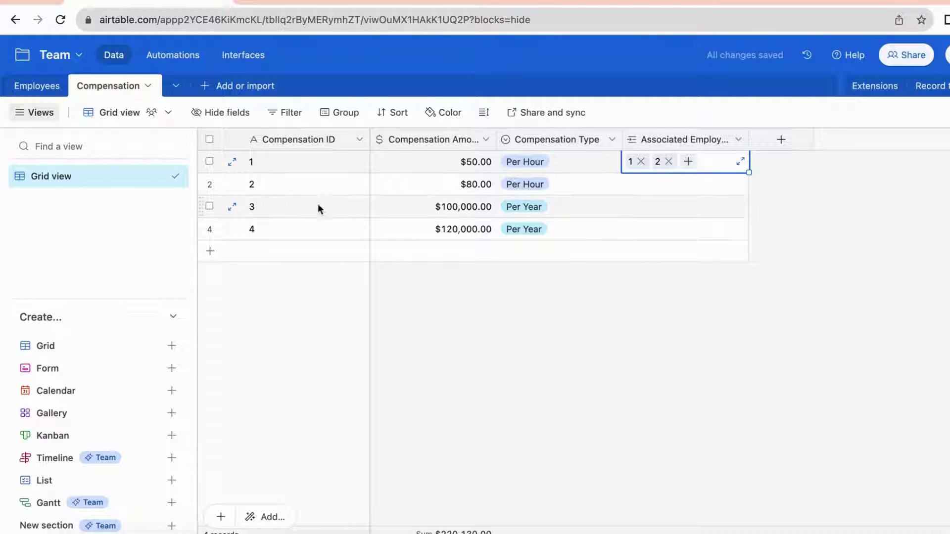
{"action": "left_click", "coordinate": [655, 191]}
{"action": "left_click", "coordinate": [636, 187]}
{"action": "scroll", "coordinate": [536, 263], "scroll_direction": "down", "scroll_amount": 1}
{"action": "scroll", "coordinate": [528, 229], "scroll_direction": "down", "scroll_amount": 3}
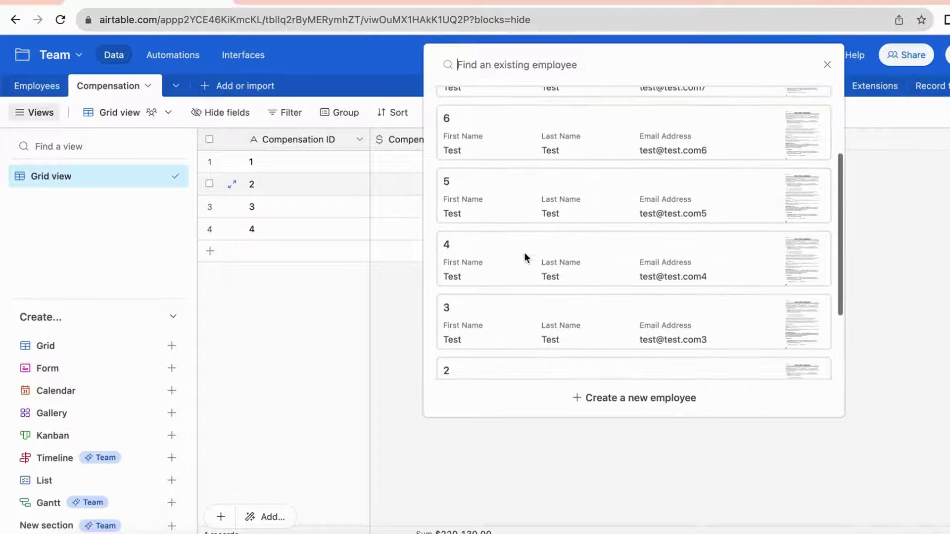
{"action": "left_click", "coordinate": [515, 312]}
{"action": "left_click", "coordinate": [662, 184]}
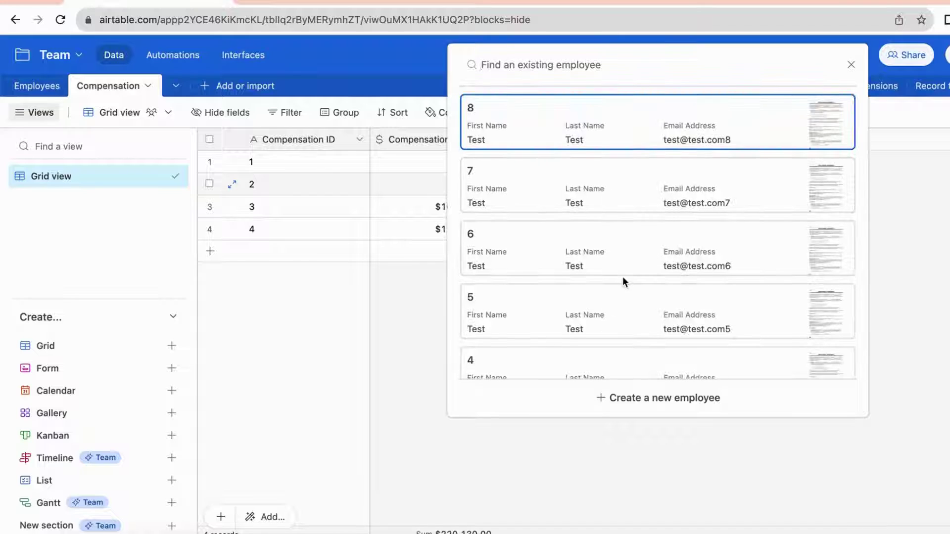
{"action": "scroll", "coordinate": [622, 280], "scroll_direction": "down", "scroll_amount": 1}
{"action": "left_click", "coordinate": [587, 325]}
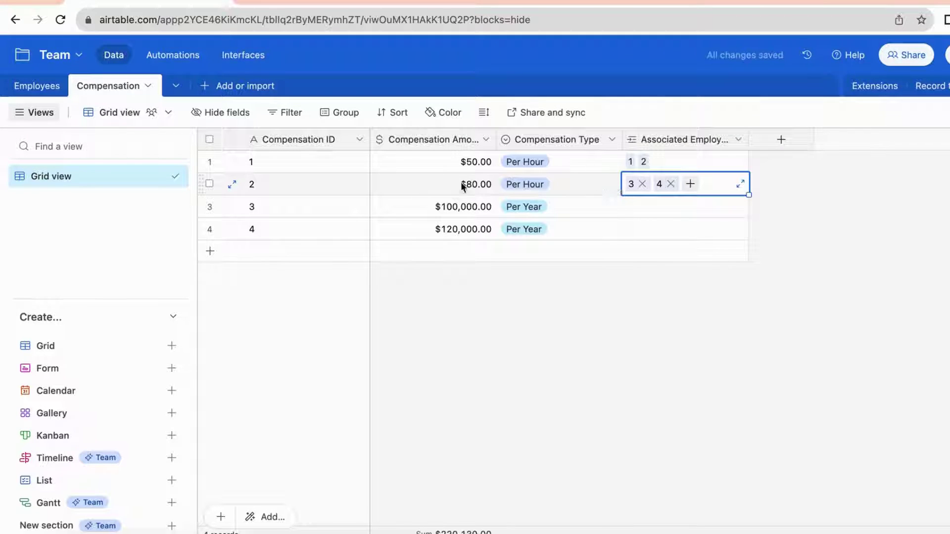
Link employees 5 and 6 to compensation record 3, and employees 7 and 8 to record 4
{"action": "left_click", "coordinate": [632, 211]}
{"action": "left_click", "coordinate": [631, 207]}
{"action": "scroll", "coordinate": [609, 271], "scroll_direction": "down", "scroll_amount": 1}
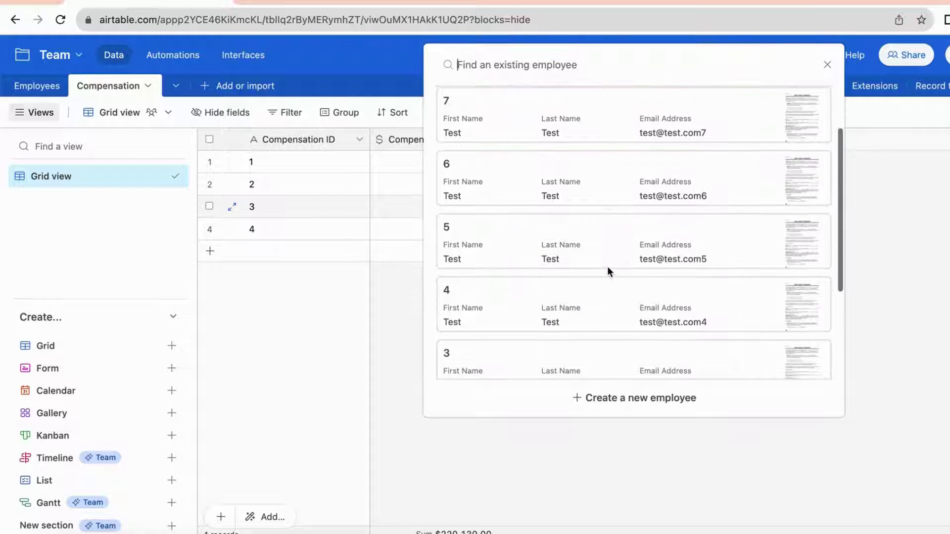
{"action": "left_click", "coordinate": [583, 246]}
{"action": "left_click", "coordinate": [662, 207]}
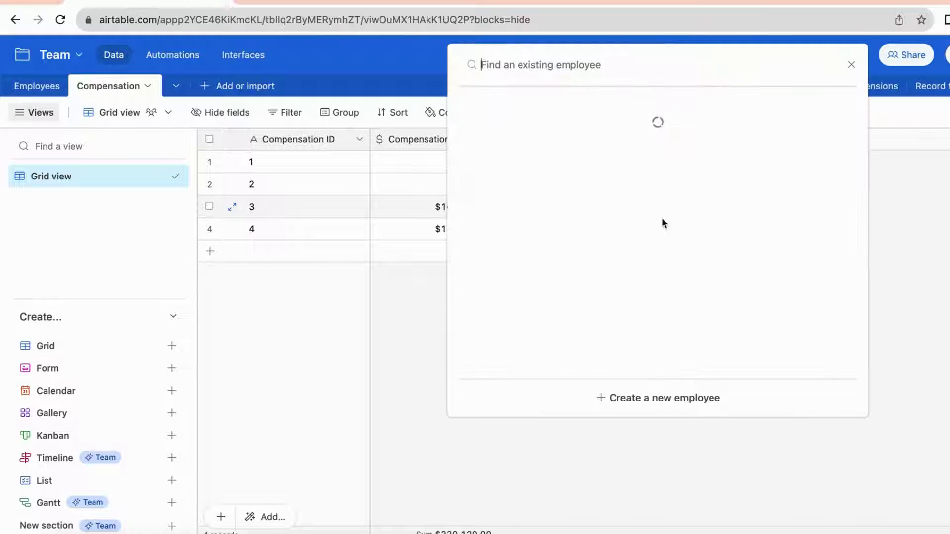
{"action": "left_click", "coordinate": [642, 239]}
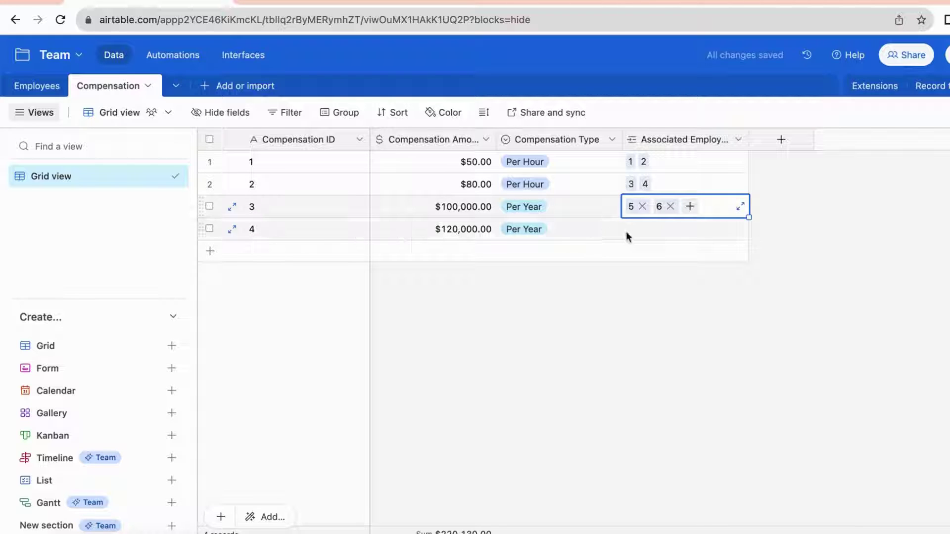
{"action": "left_click", "coordinate": [629, 230]}
{"action": "left_click", "coordinate": [631, 229]}
{"action": "scroll", "coordinate": [659, 218], "scroll_direction": "down", "scroll_amount": 5}
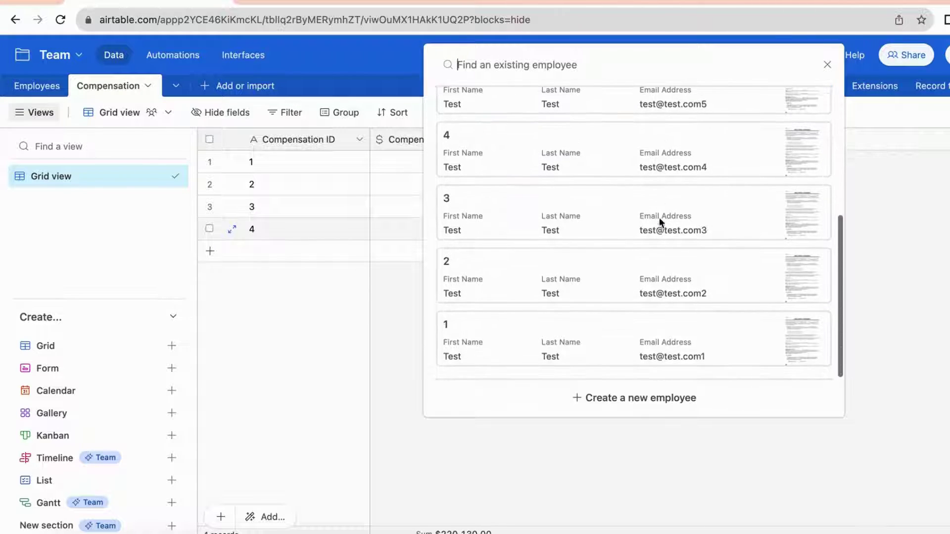
{"action": "scroll", "coordinate": [542, 321], "scroll_direction": "up", "scroll_amount": 5}
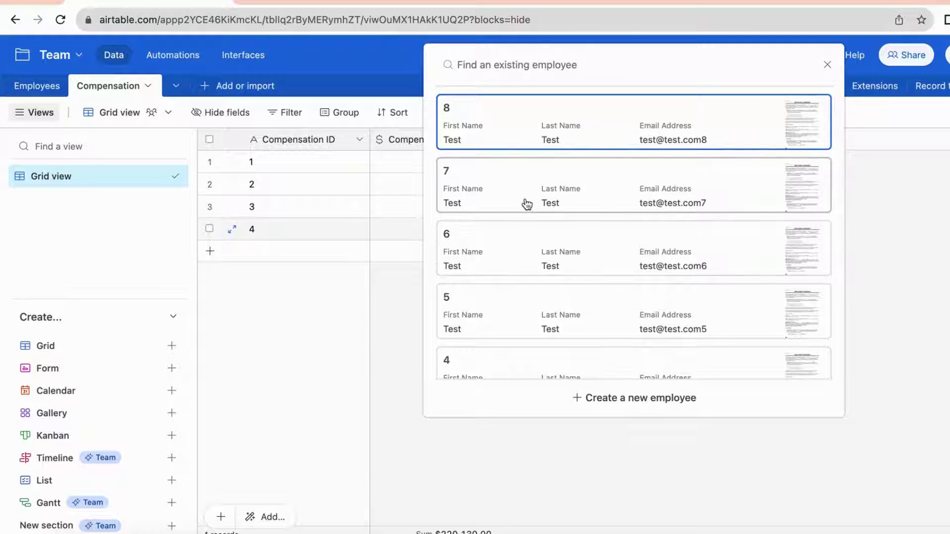
{"action": "left_click", "coordinate": [524, 204]}
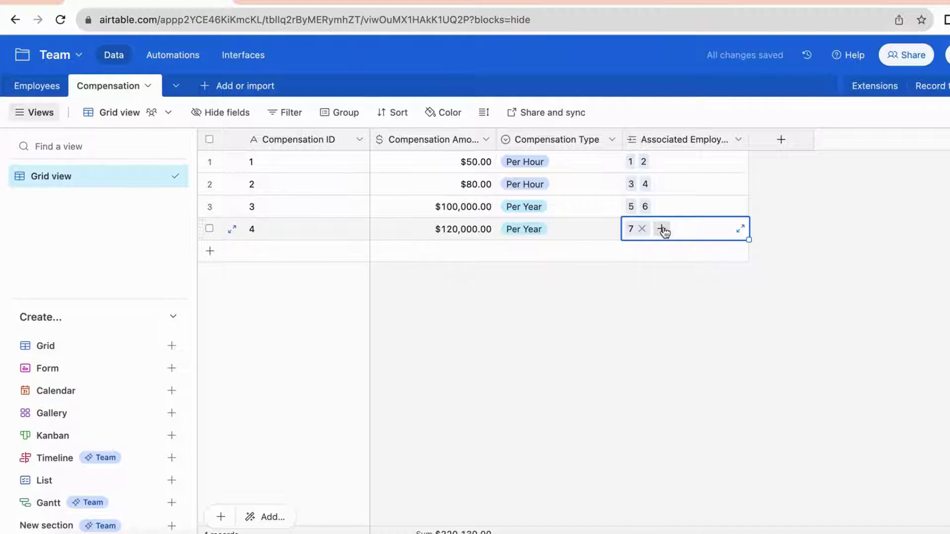
{"action": "left_click", "coordinate": [662, 229]}
{"action": "left_click", "coordinate": [632, 185]}
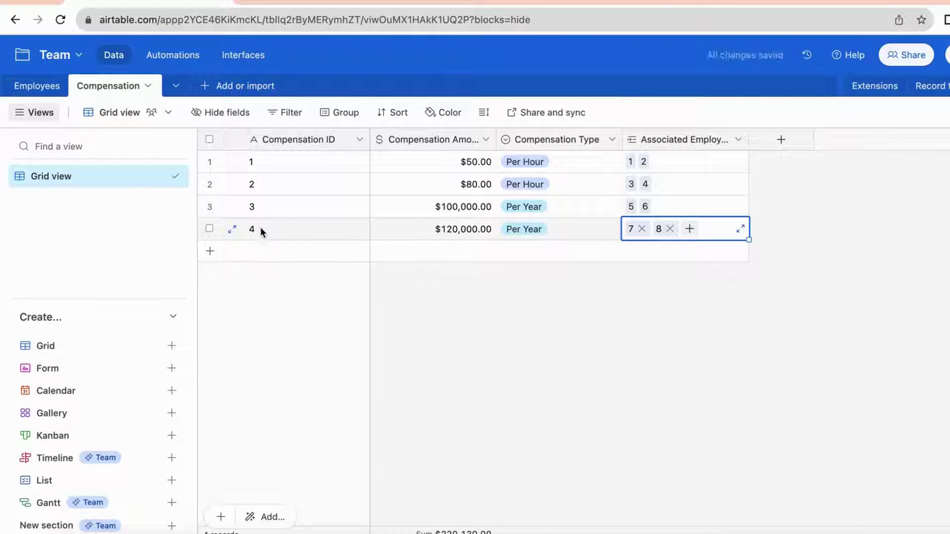
{"action": "left_click", "coordinate": [445, 313]}
{"action": "left_click", "coordinate": [37, 88]}
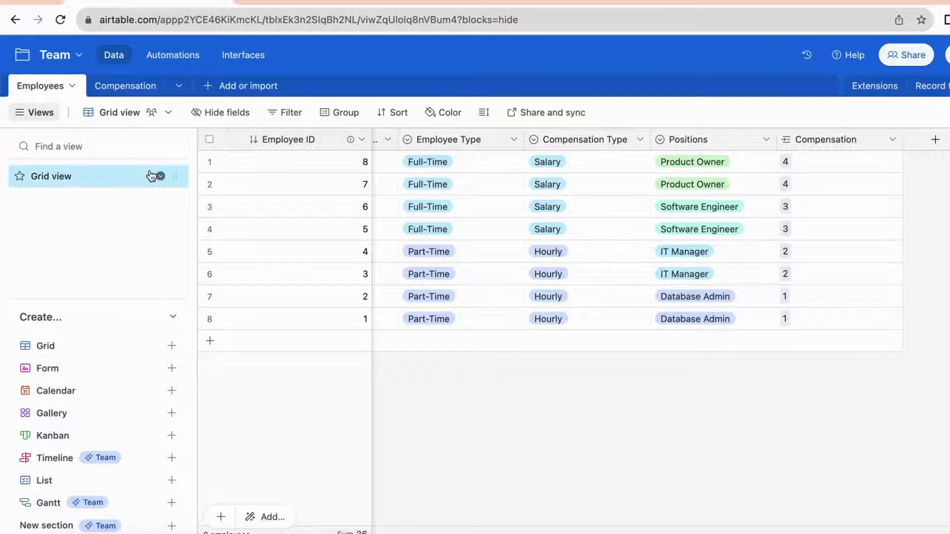
Switch between the Compensation and Employees tables to review the linked Compensation IDs
{"action": "left_click", "coordinate": [125, 92]}
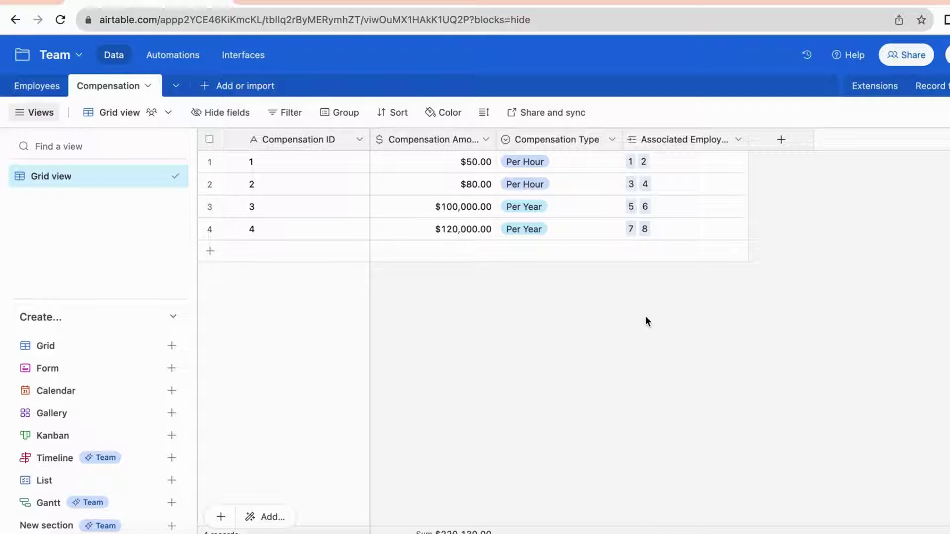
{"action": "left_click", "coordinate": [30, 86]}
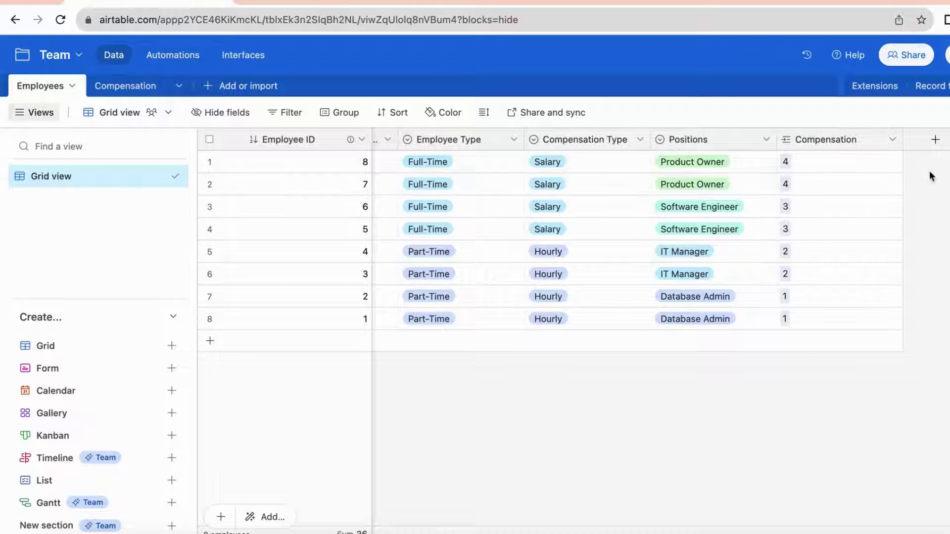
Add an 'Exact Compensation Amount' rollup of Compensation Amount from linked Compensation records
{"action": "left_click", "coordinate": [937, 141]}
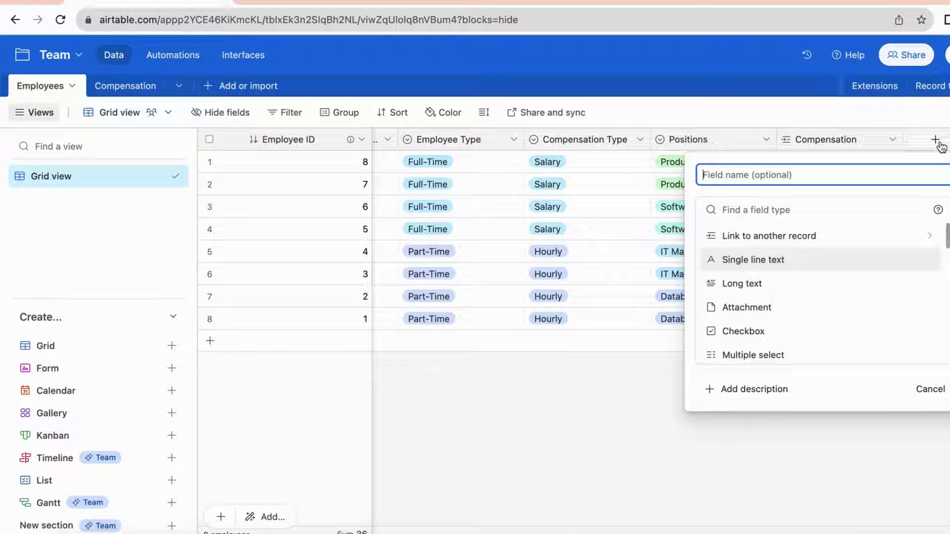
{"action": "type", "text": "Exa"}
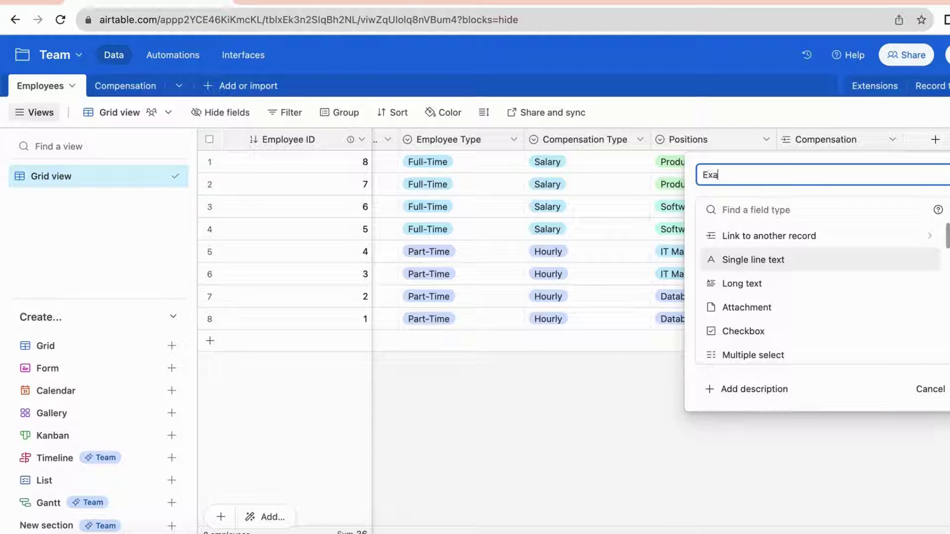
{"action": "type", "text": "ct Compensation Amount"}
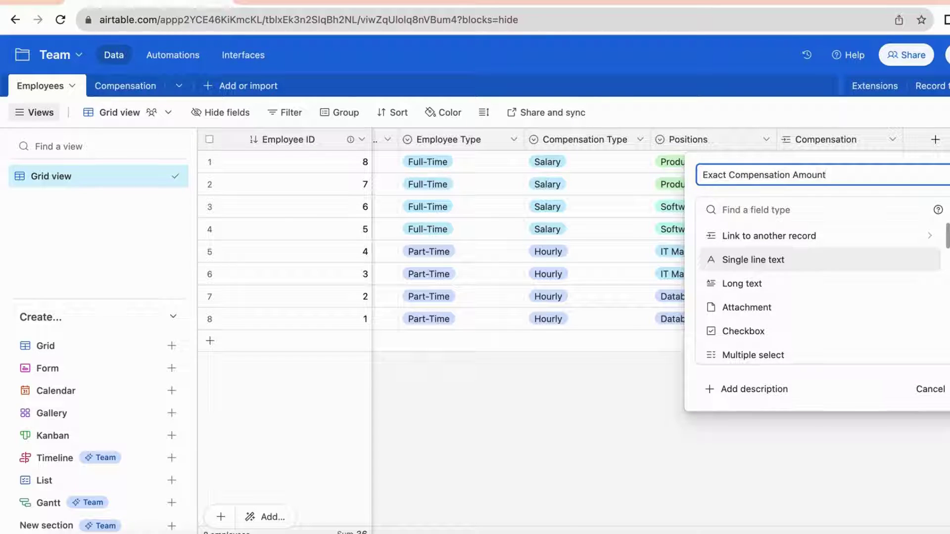
{"action": "scroll", "coordinate": [861, 274], "scroll_direction": "down", "scroll_amount": 3}
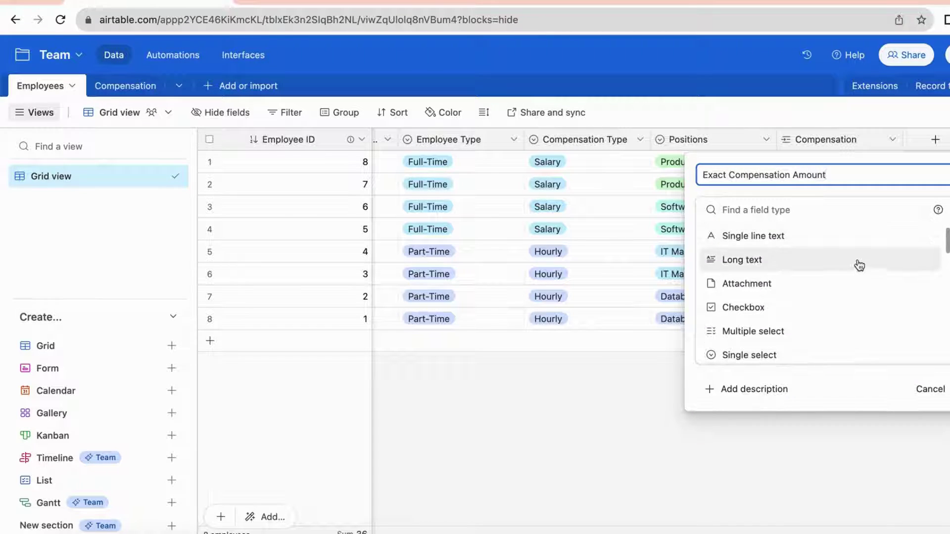
{"action": "scroll", "coordinate": [859, 265], "scroll_direction": "down", "scroll_amount": 5}
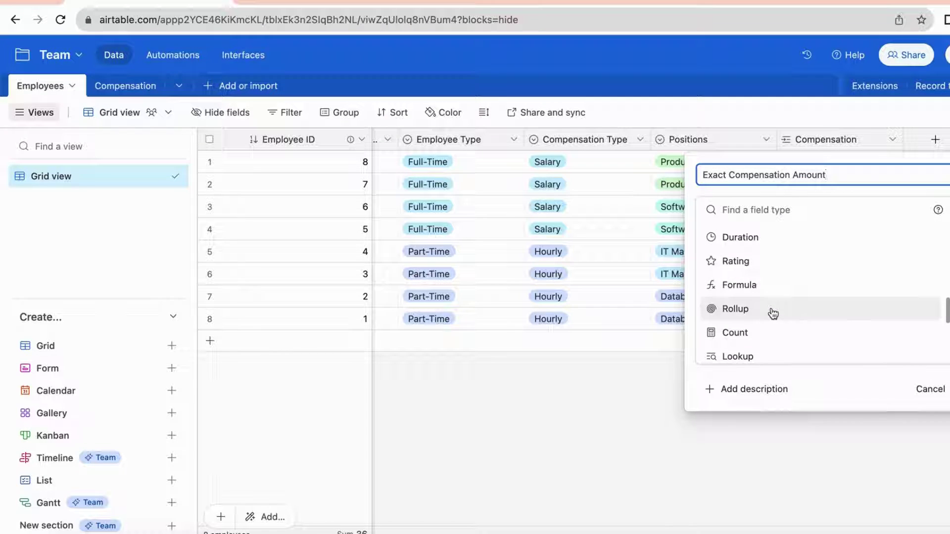
{"action": "left_click", "coordinate": [773, 314]}
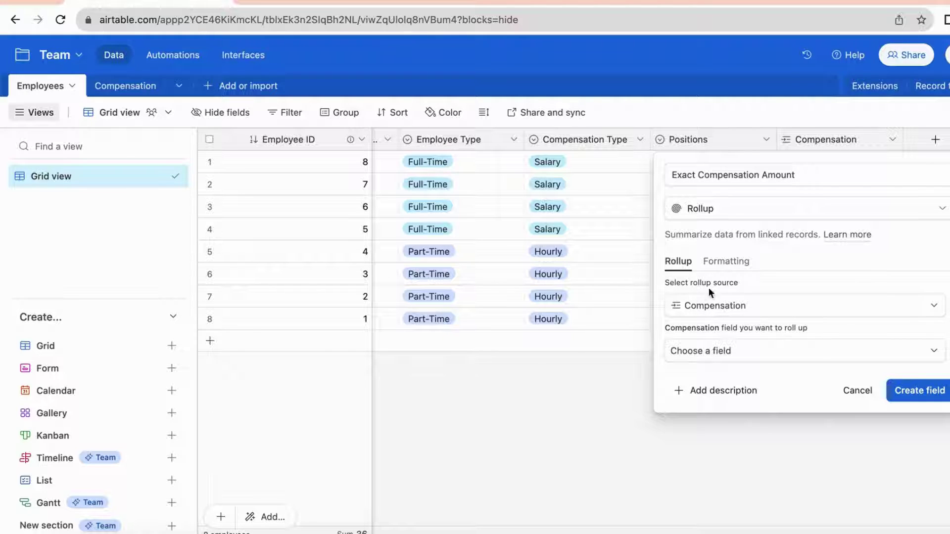
{"action": "left_click", "coordinate": [721, 311]}
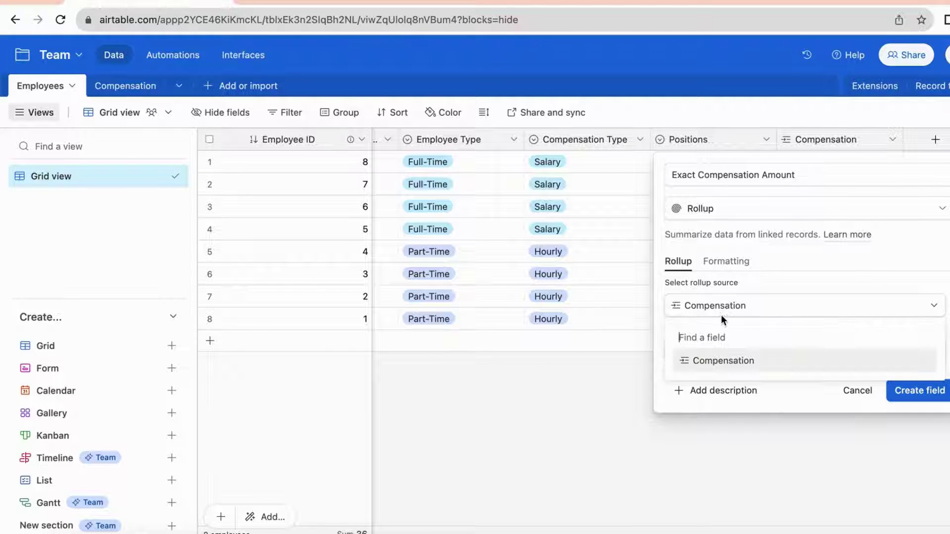
{"action": "left_click", "coordinate": [710, 370]}
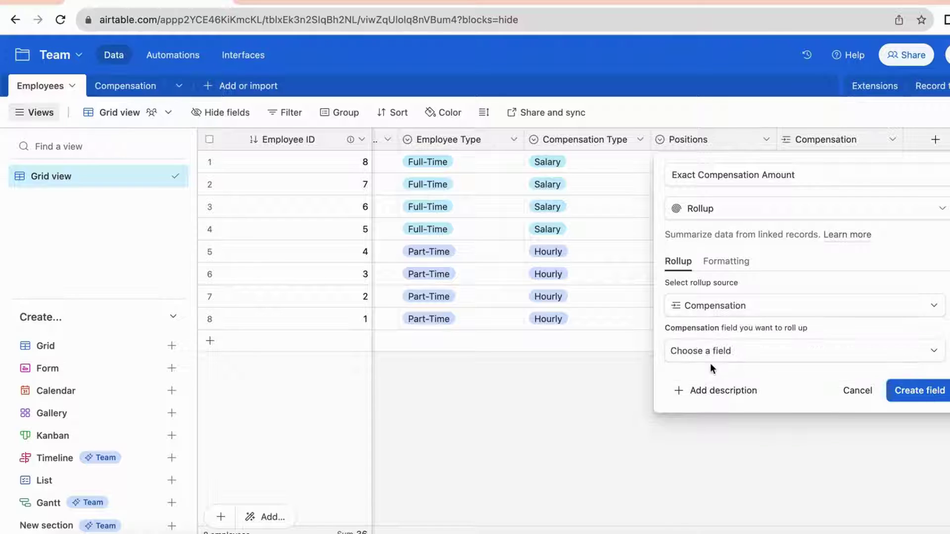
{"action": "left_click", "coordinate": [678, 351]}
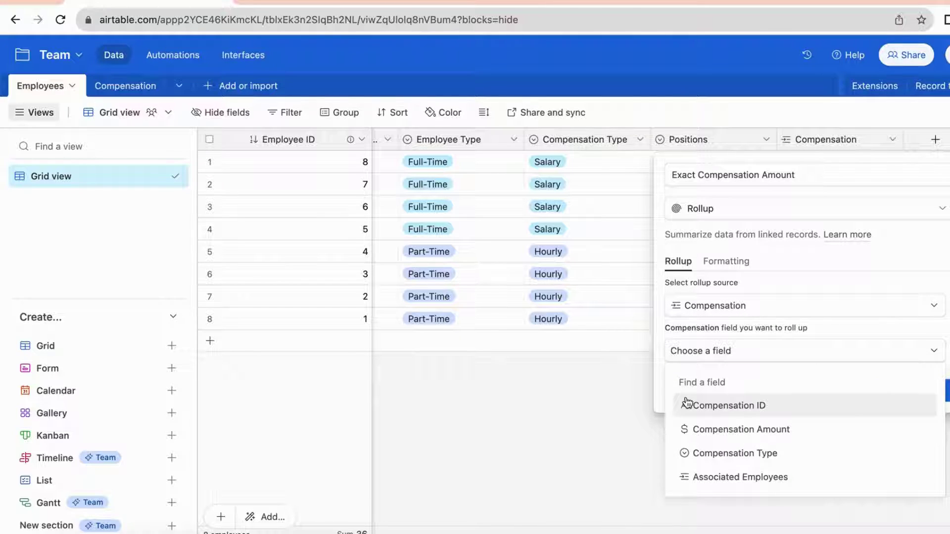
{"action": "left_click", "coordinate": [700, 430]}
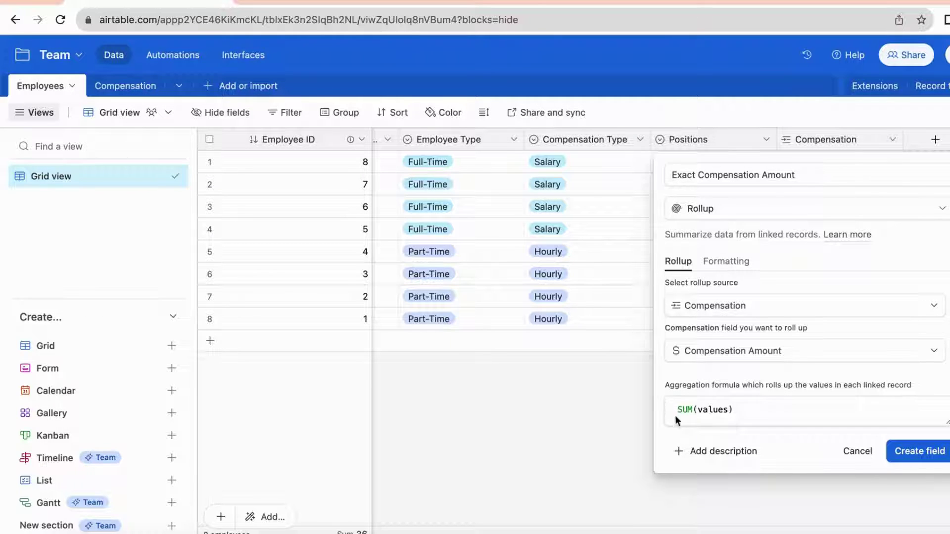
Create the Exact Compensation Amount rollup column and scroll sideways to check its values
{"action": "left_click", "coordinate": [923, 458]}
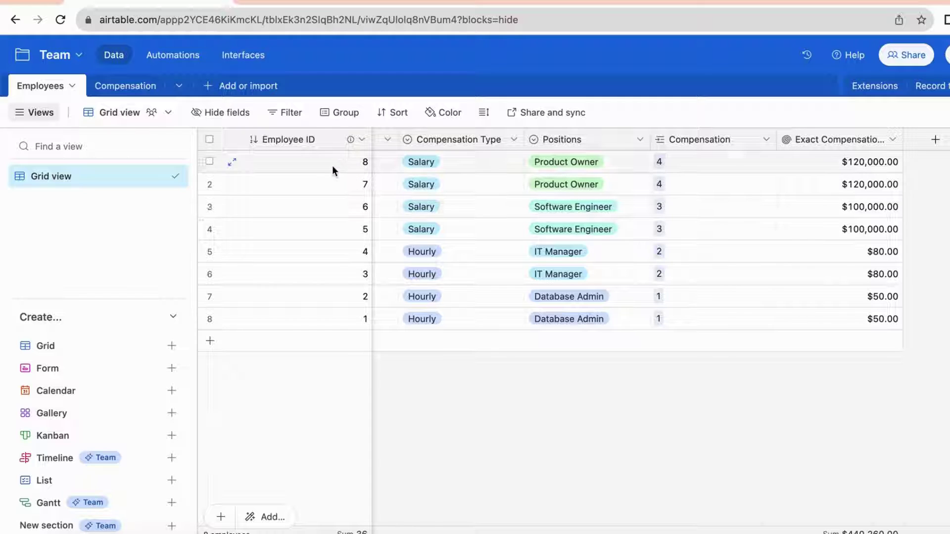
{"action": "scroll", "coordinate": [260, 413], "scroll_direction": "left", "scroll_amount": 3}
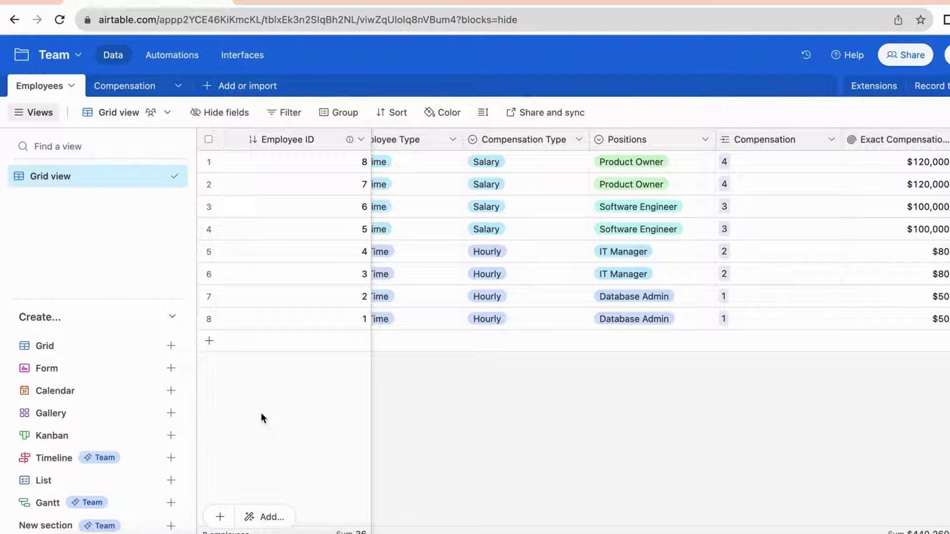
{"action": "scroll", "coordinate": [693, 414], "scroll_direction": "right", "scroll_amount": 3}
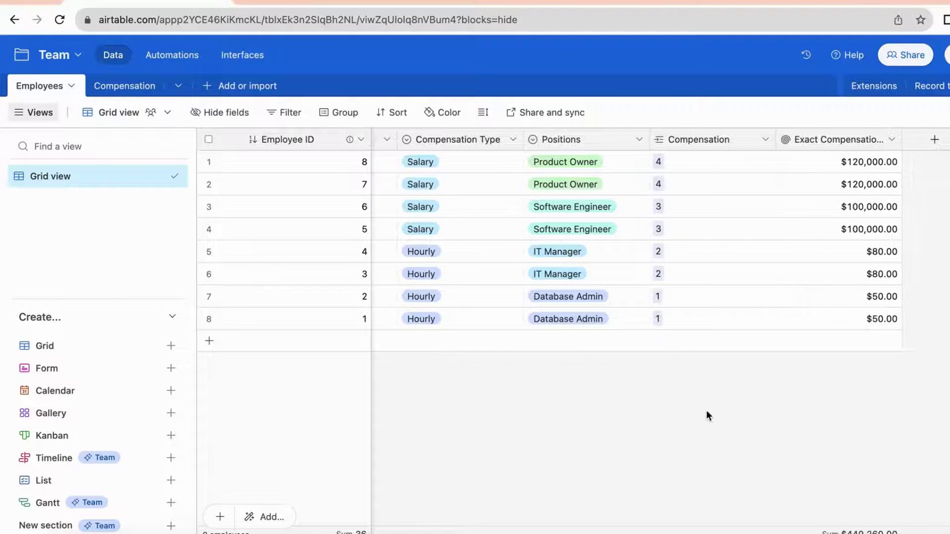
Create a new Percent field named Tax % in the Employees table
{"action": "left_click", "coordinate": [933, 144]}
{"action": "type", "text": "Tax %"}
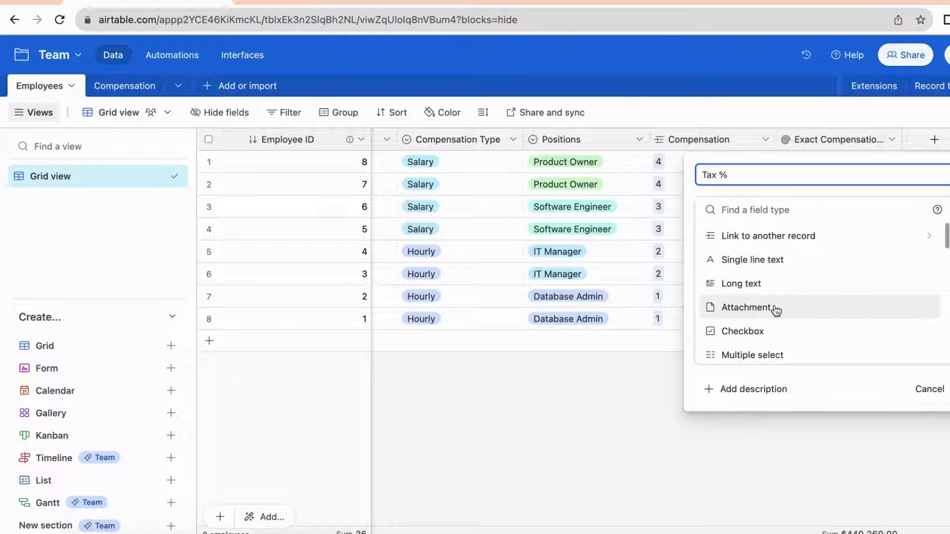
{"action": "scroll", "coordinate": [776, 311], "scroll_direction": "down", "scroll_amount": 4}
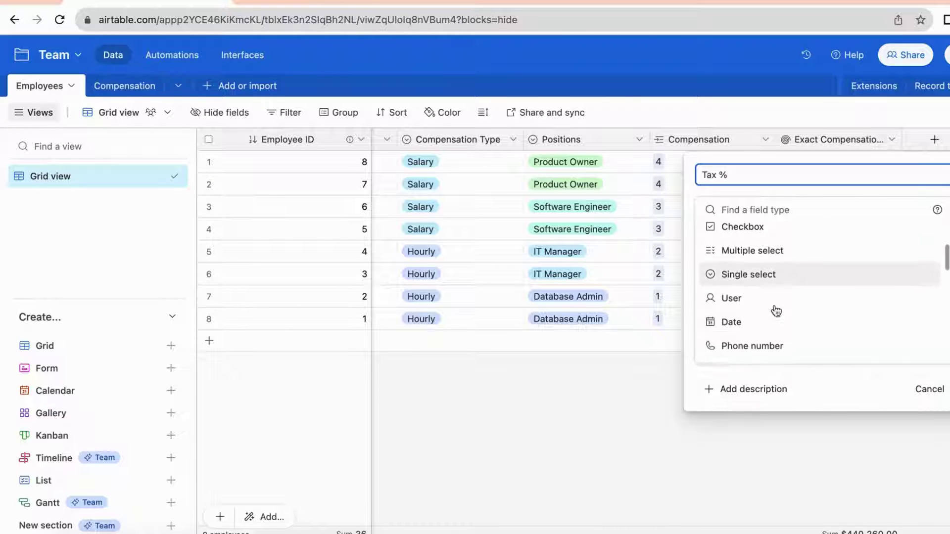
{"action": "scroll", "coordinate": [776, 312], "scroll_direction": "down", "scroll_amount": 4}
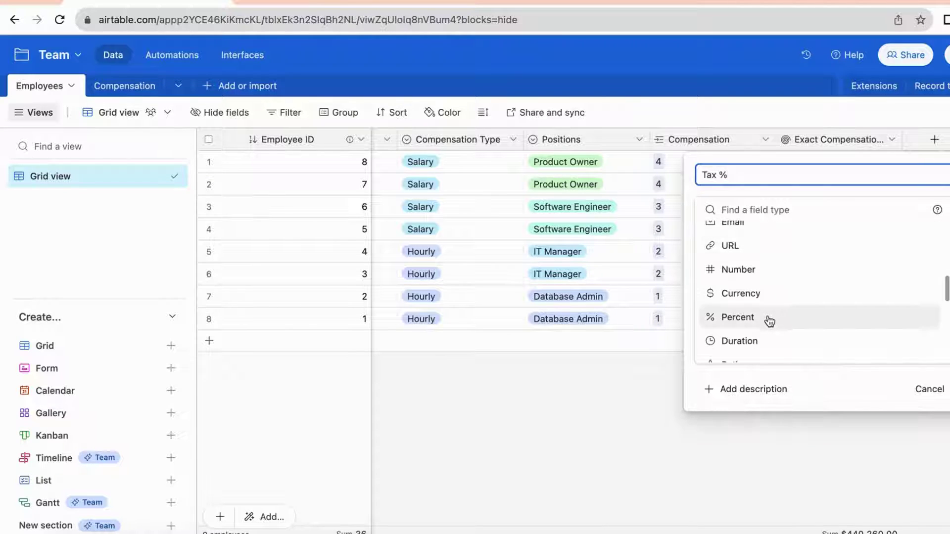
{"action": "left_click", "coordinate": [768, 319]}
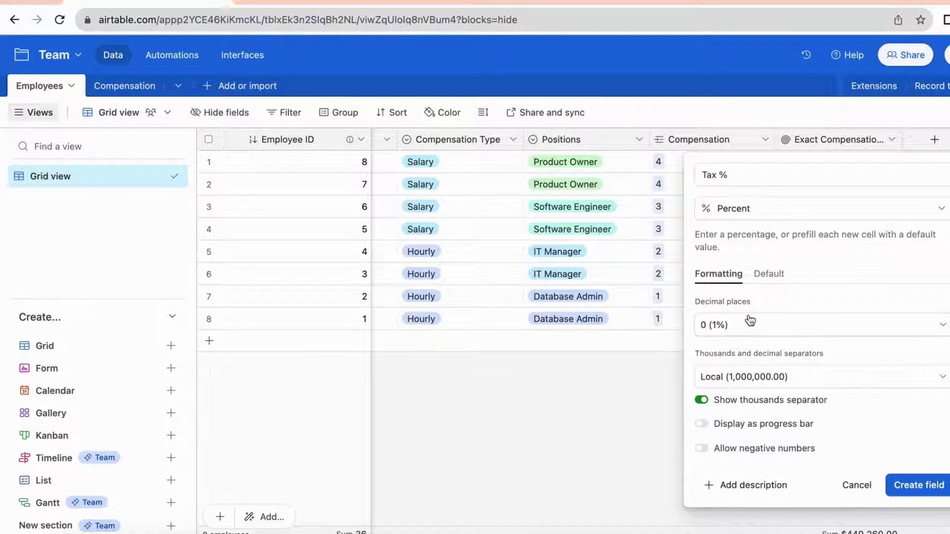
{"action": "left_click", "coordinate": [919, 485]}
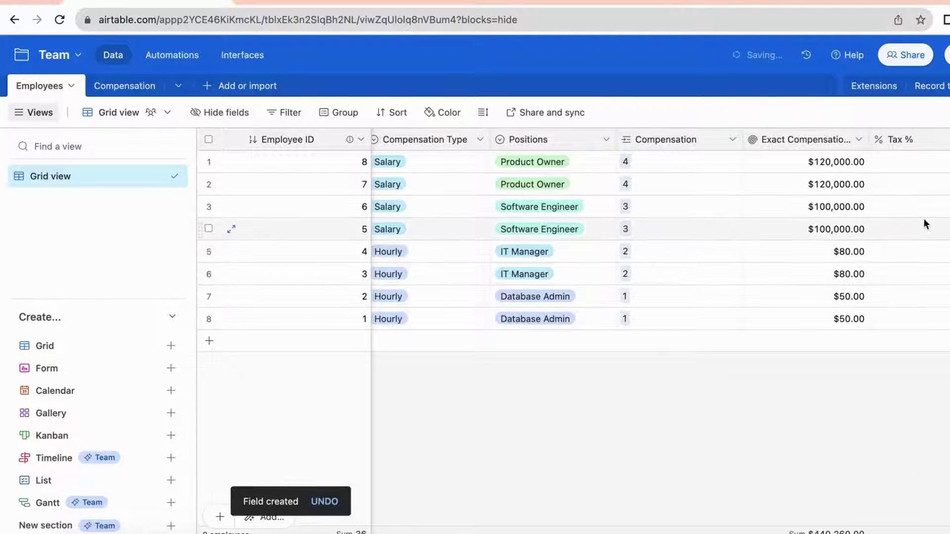
Set Tax % to 10% for the first employee and fill it down to all eight
{"action": "left_click", "coordinate": [908, 161]}
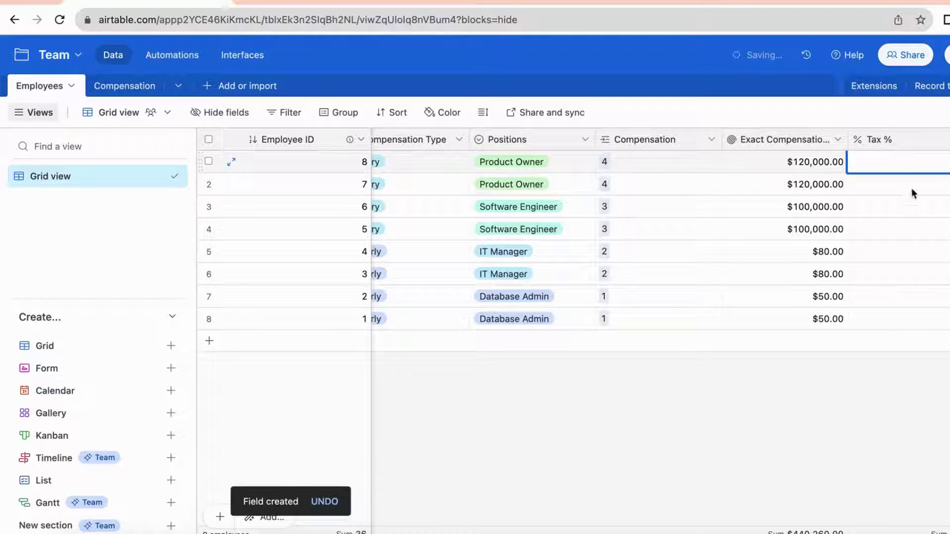
{"action": "type", "text": "10"}
{"action": "key", "text": "Return"}
{"action": "mouse_move", "coordinate": [903, 173]}
{"action": "left_mouse_down"}
{"action": "mouse_move", "coordinate": [937, 308]}
{"action": "mouse_move", "coordinate": [887, 319]}
{"action": "left_mouse_up"}
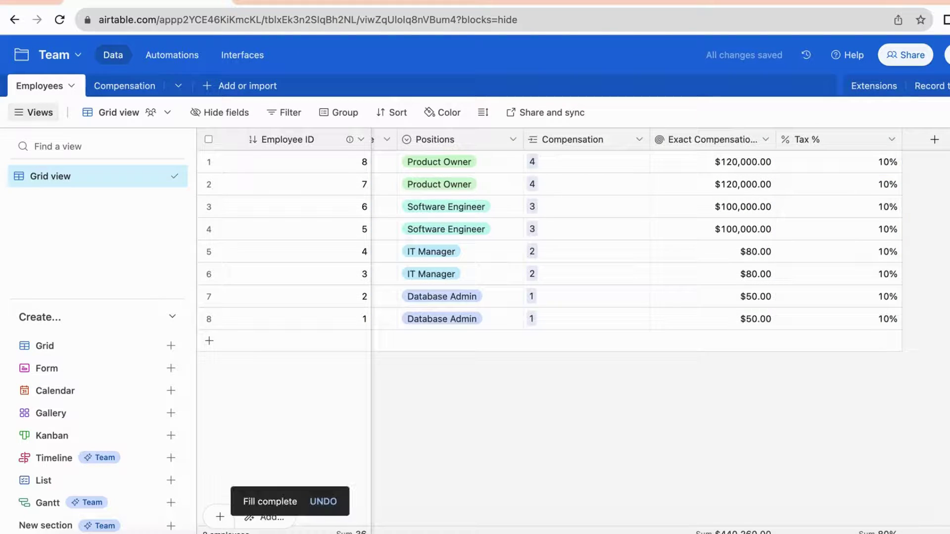
Add a new field named Payroll Tax with the Formula field type
{"action": "left_click", "coordinate": [933, 139]}
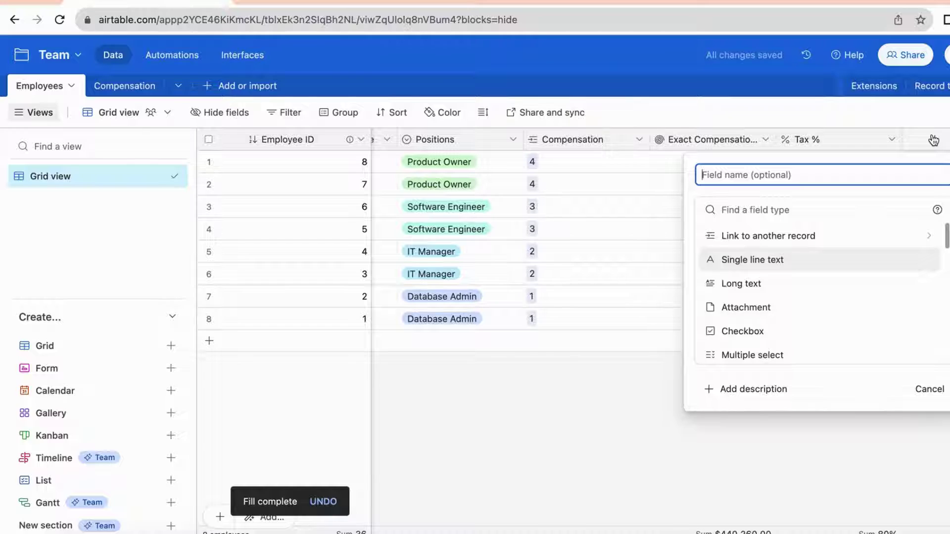
{"action": "type", "text": "Payroll Tax"}
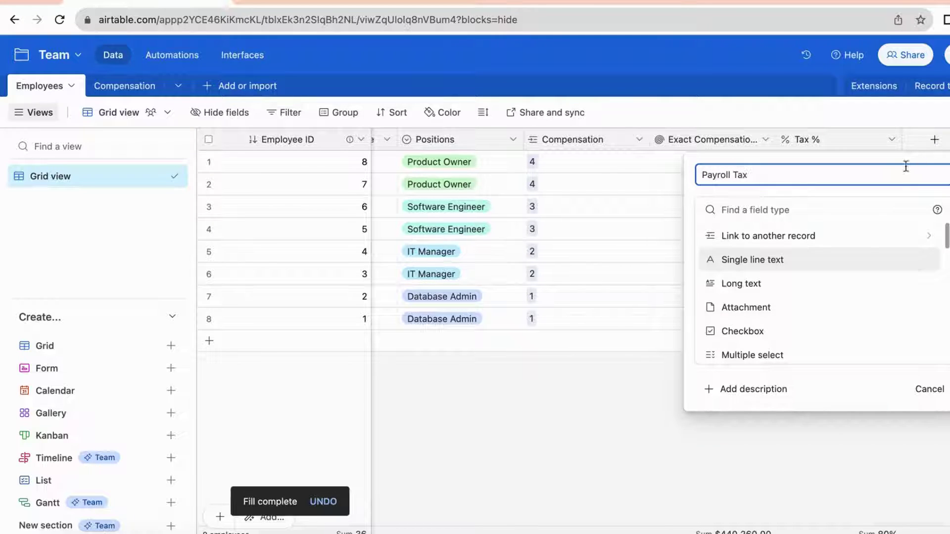
{"action": "scroll", "coordinate": [800, 312], "scroll_direction": "down", "scroll_amount": 5}
{"action": "scroll", "coordinate": [772, 297], "scroll_direction": "down", "scroll_amount": 5}
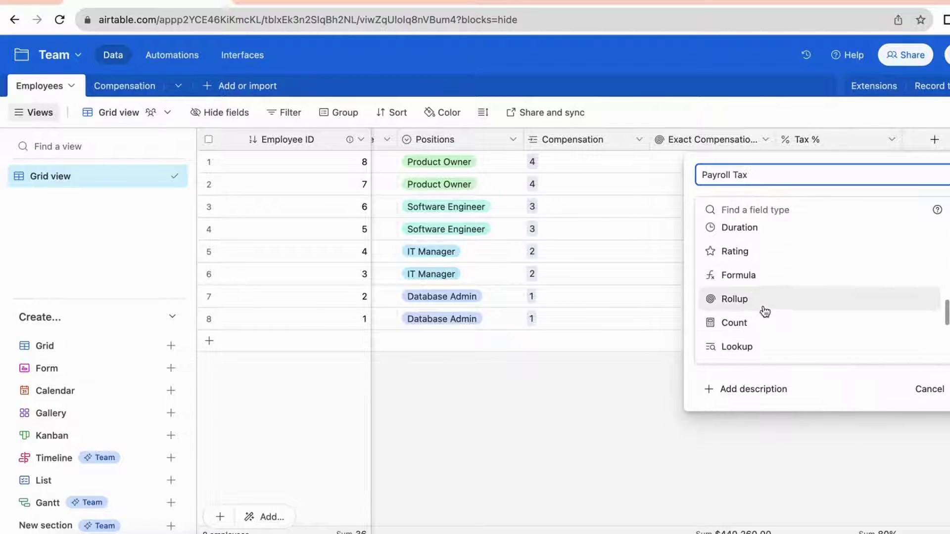
{"action": "left_click", "coordinate": [755, 278]}
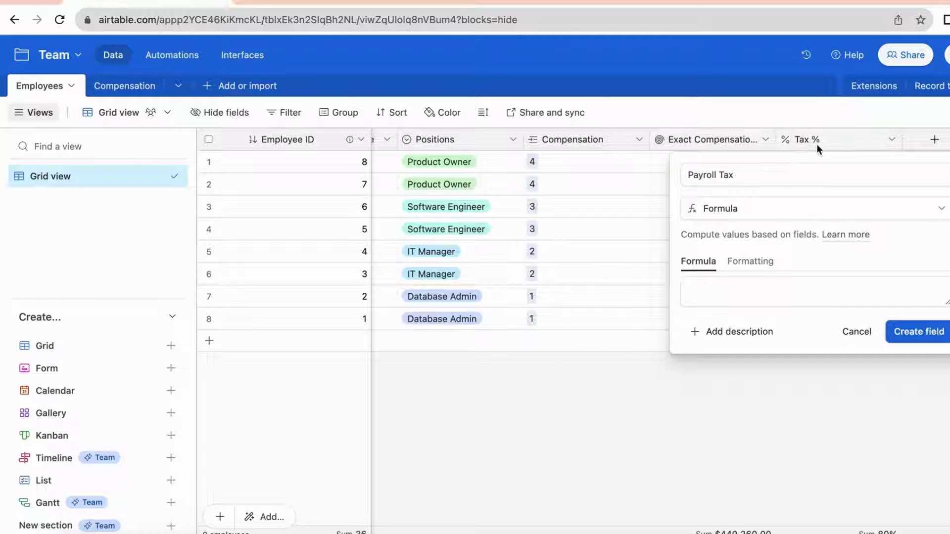
Enter the formula {Exact Compensation Amount}*{Tax %} and create the Payroll Tax field
{"action": "left_click", "coordinate": [726, 297]}
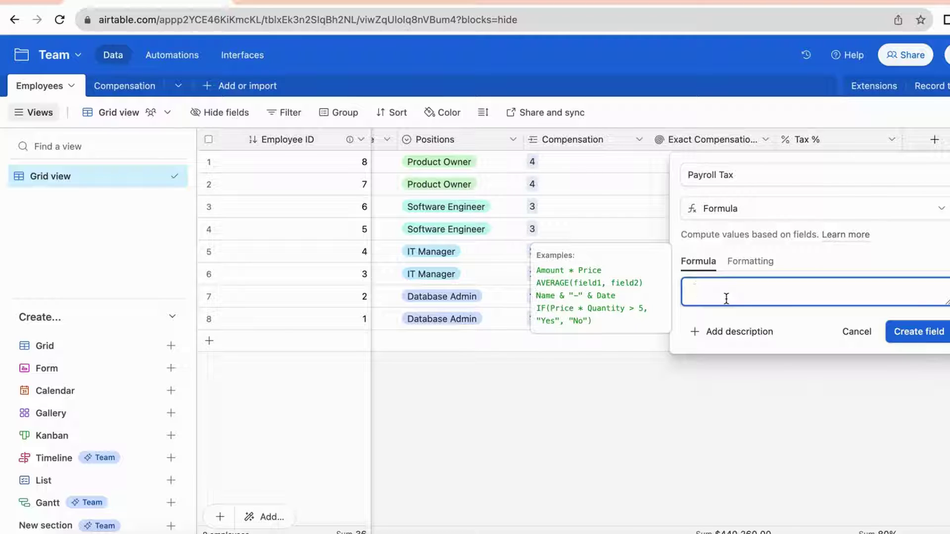
{"action": "type", "text": "exact"}
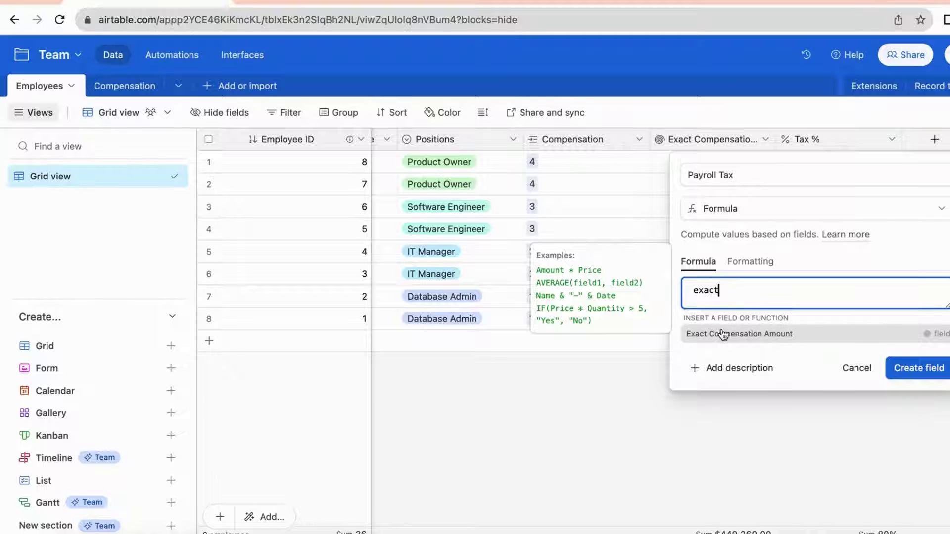
{"action": "left_click", "coordinate": [723, 334]}
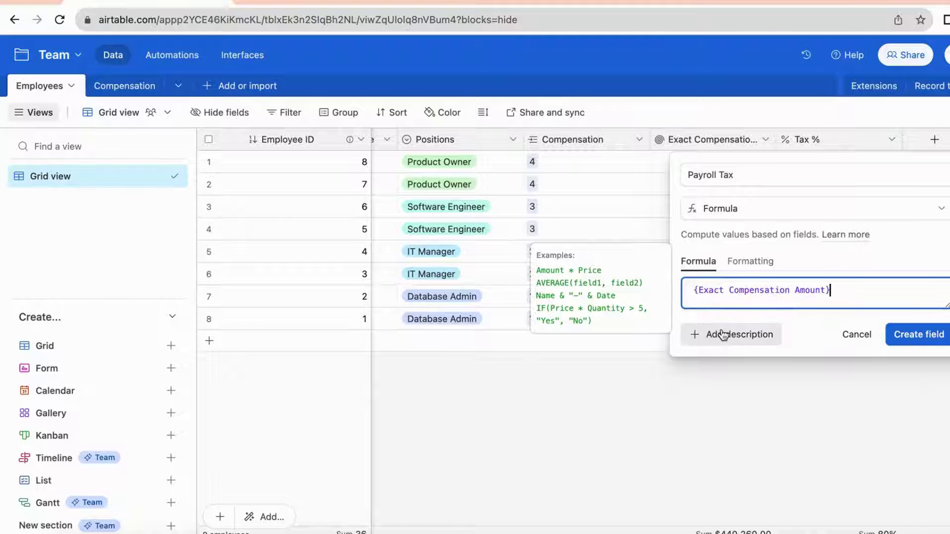
{"action": "type", "text": "*tax"}
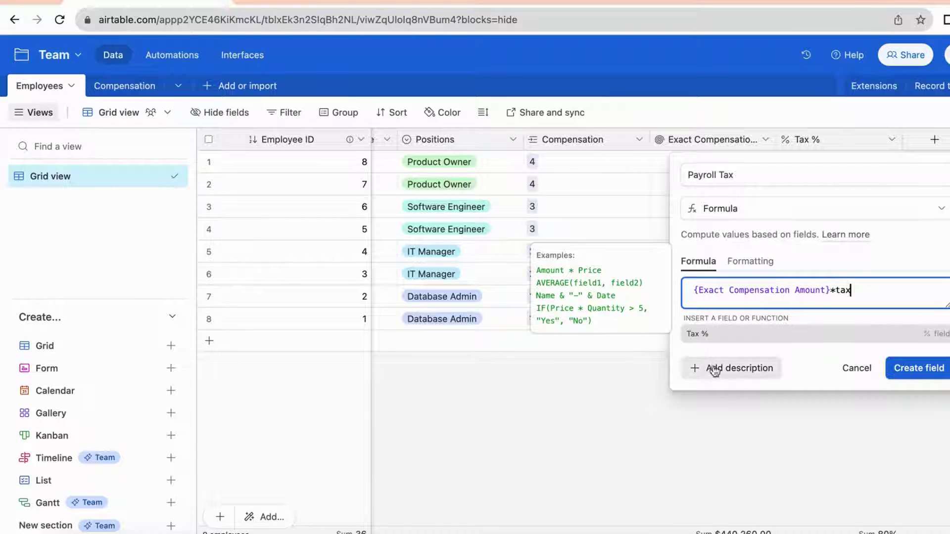
{"action": "left_click", "coordinate": [699, 333]}
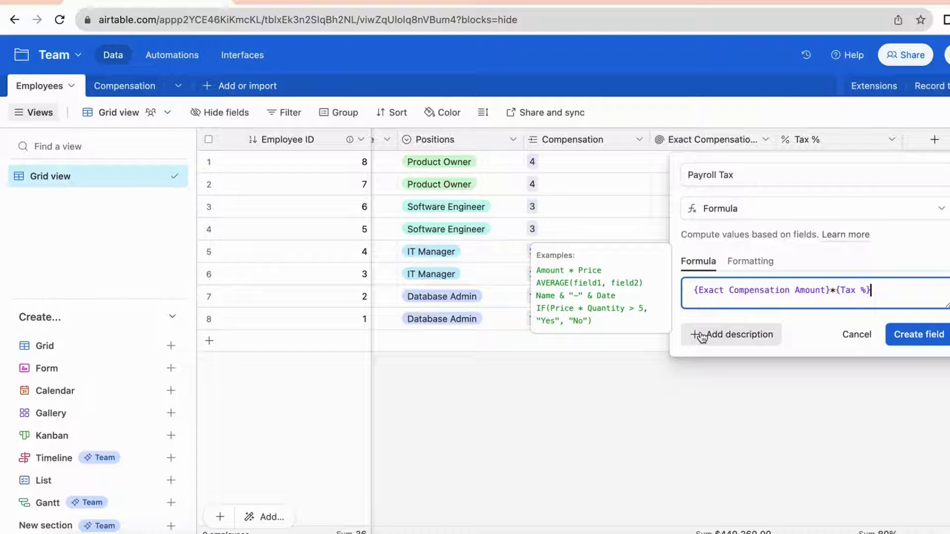
{"action": "left_click", "coordinate": [905, 338]}
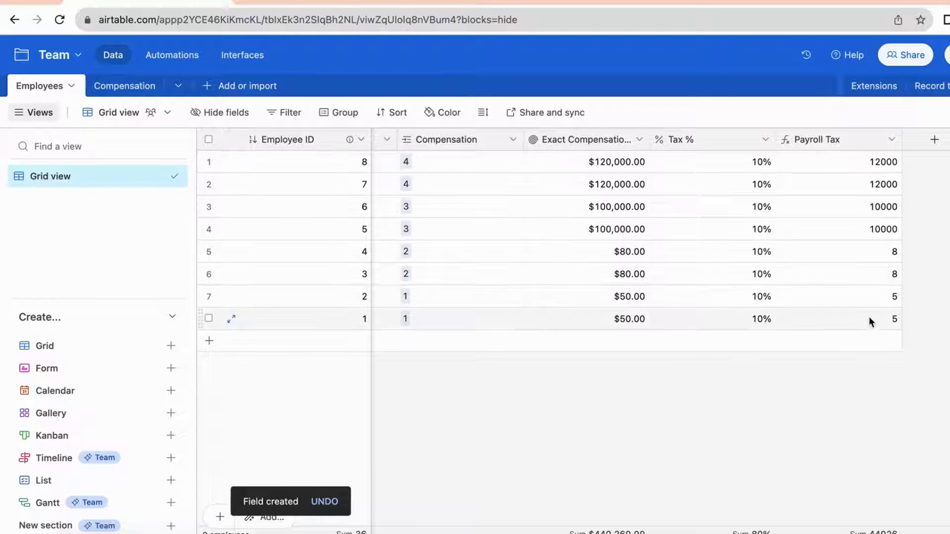
{"action": "left_click", "coordinate": [891, 141]}
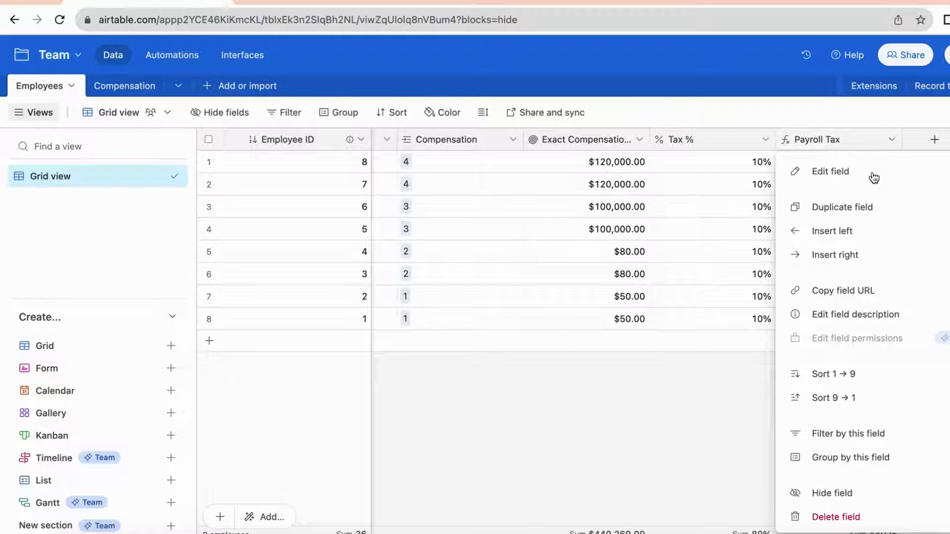
Set the Payroll Tax field's format to Currency and save, showing values like $12,000.00
{"action": "left_click", "coordinate": [872, 176]}
{"action": "left_click", "coordinate": [468, 262]}
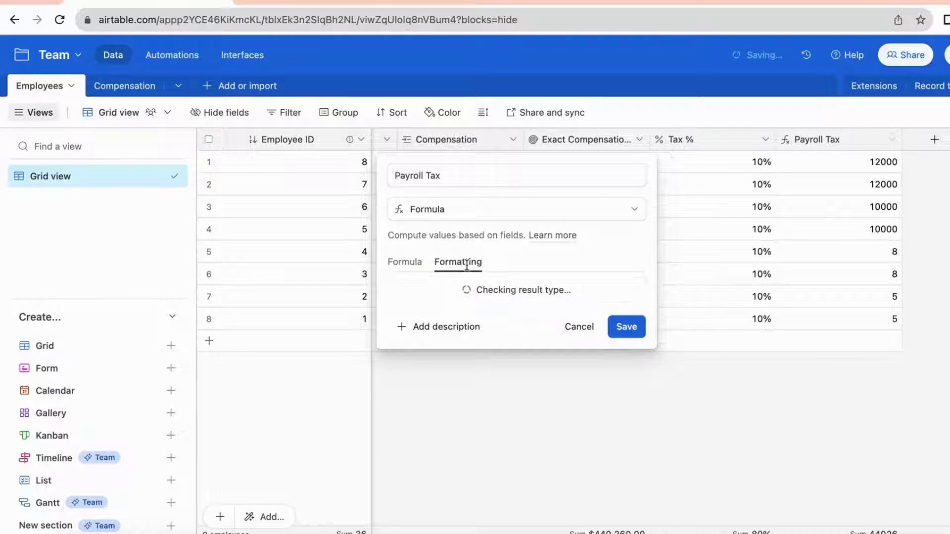
{"action": "left_click", "coordinate": [479, 317]}
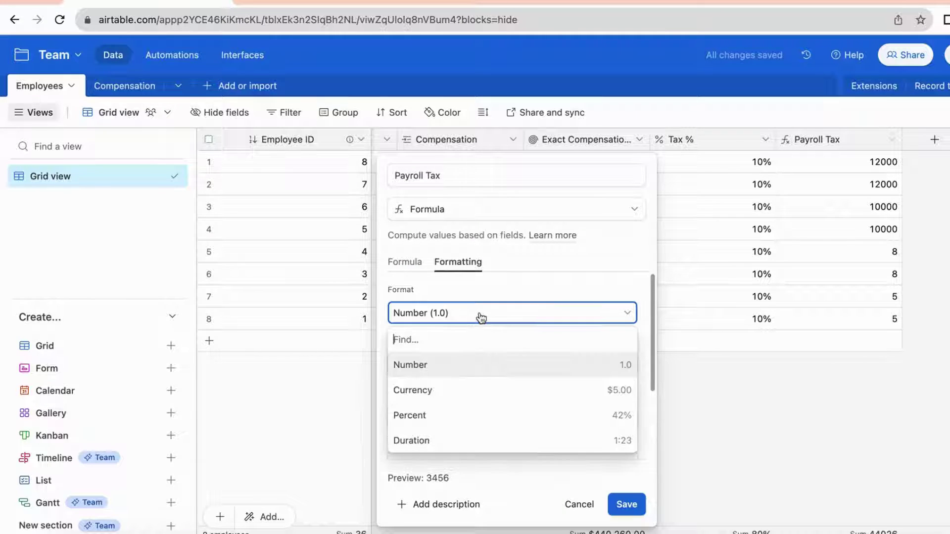
{"action": "left_click", "coordinate": [490, 396]}
{"action": "left_click", "coordinate": [634, 504]}
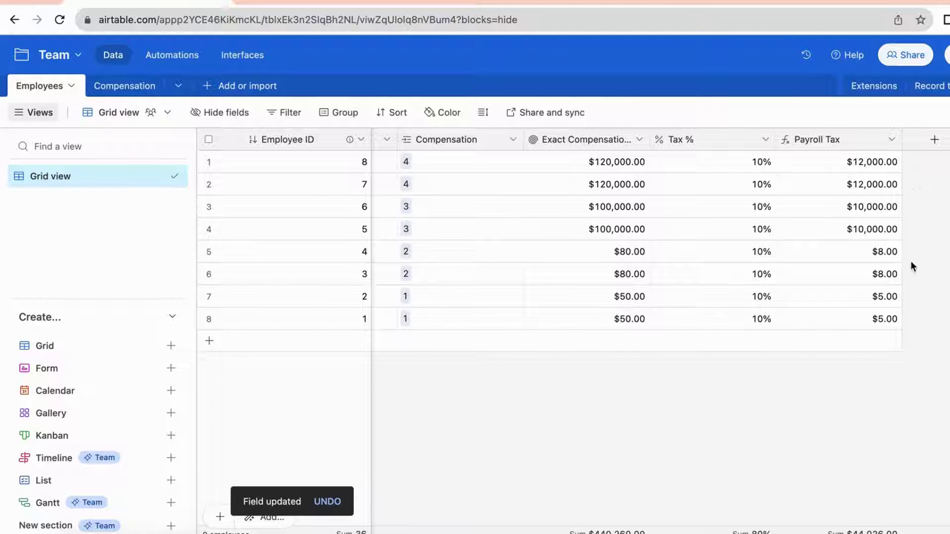
{"action": "scroll", "coordinate": [915, 338], "scroll_direction": "left", "scroll_amount": 3}
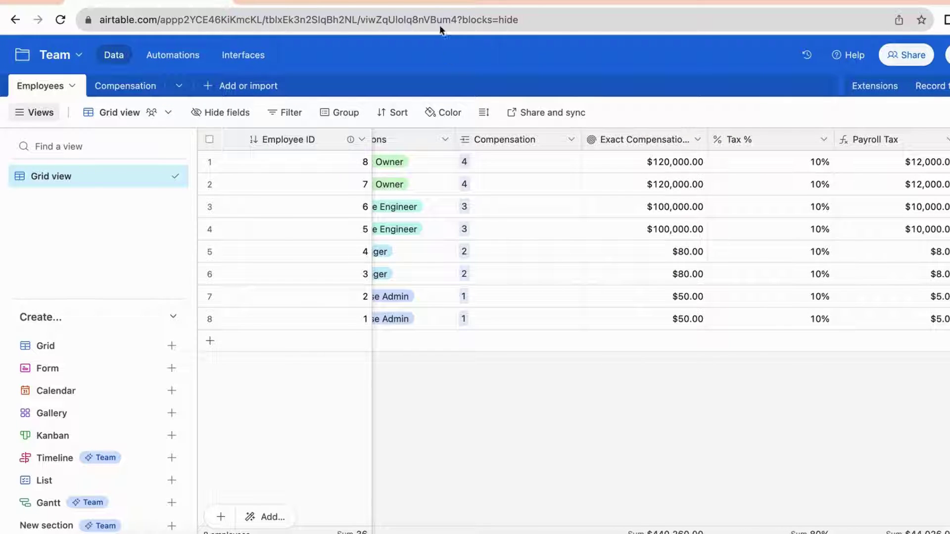
Switch from the Employees grid to the Interfaces section
{"action": "left_click", "coordinate": [250, 53]}
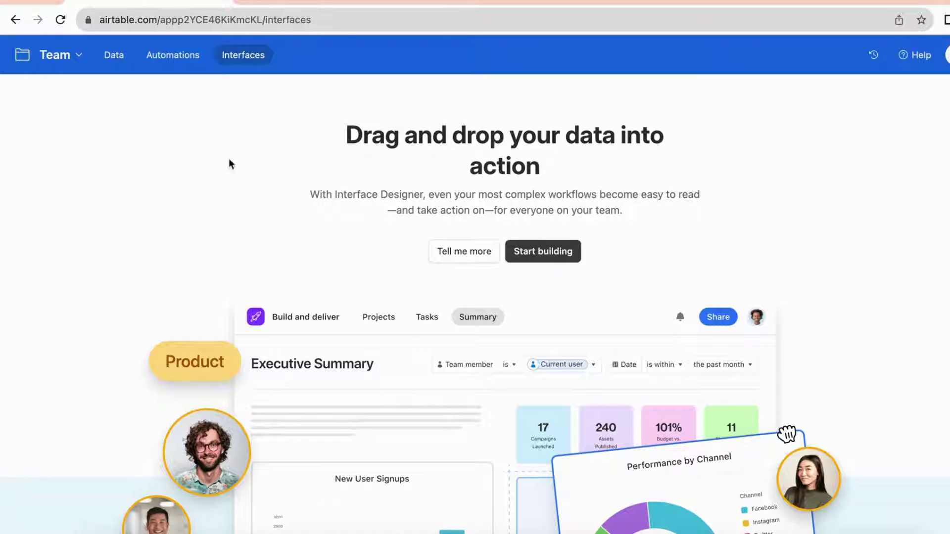
Start a new interface and name it Employee Management
{"action": "left_click", "coordinate": [558, 261]}
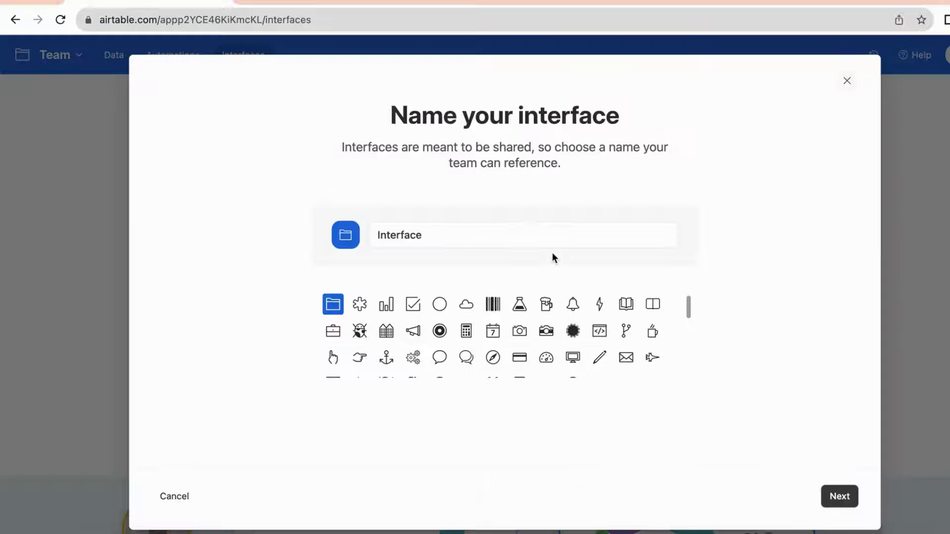
{"action": "left_click", "coordinate": [437, 234]}
{"action": "type", "text": "Employee Management"}
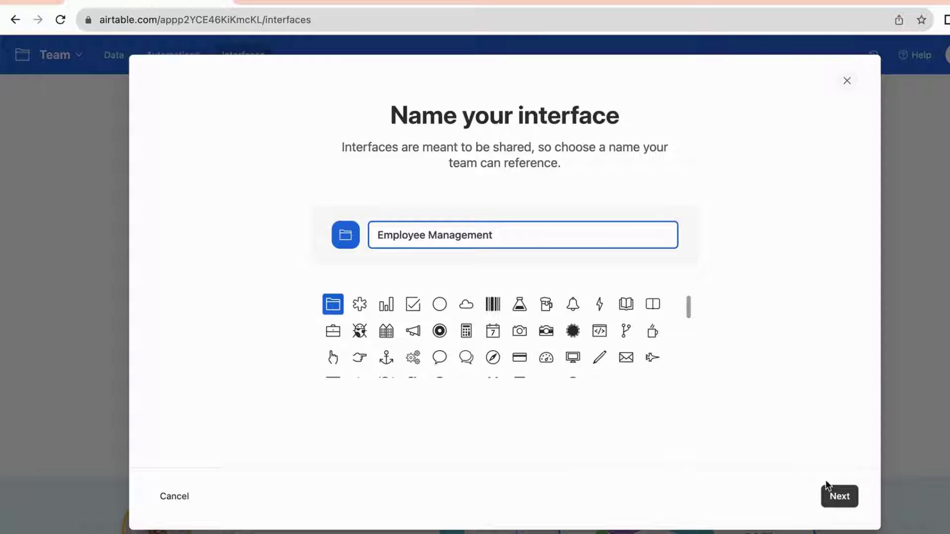
{"action": "left_click", "coordinate": [839, 497]}
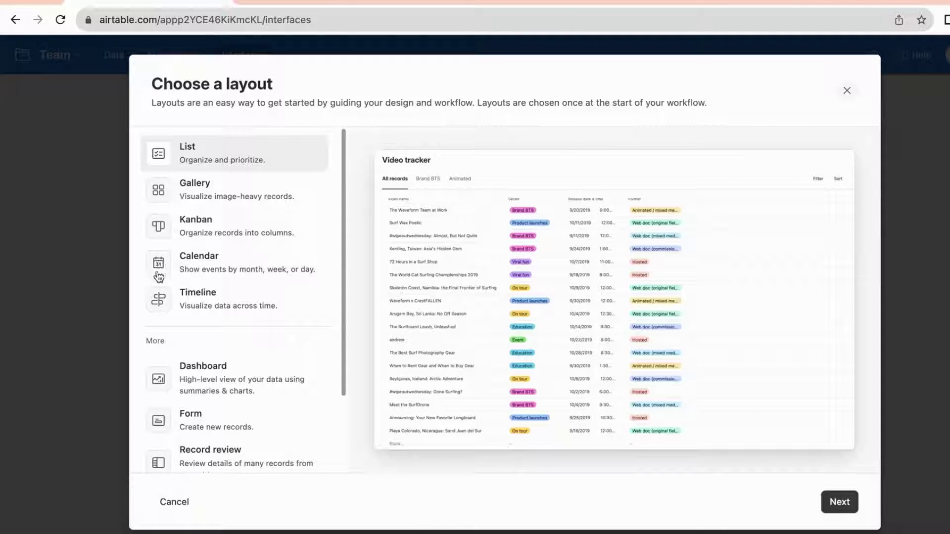
Choose the List layout, connect it to the Employees table, and finish setup
{"action": "scroll", "coordinate": [187, 384], "scroll_direction": "down", "scroll_amount": 5}
{"action": "scroll", "coordinate": [187, 382], "scroll_direction": "up", "scroll_amount": 5}
{"action": "left_click", "coordinate": [840, 502]}
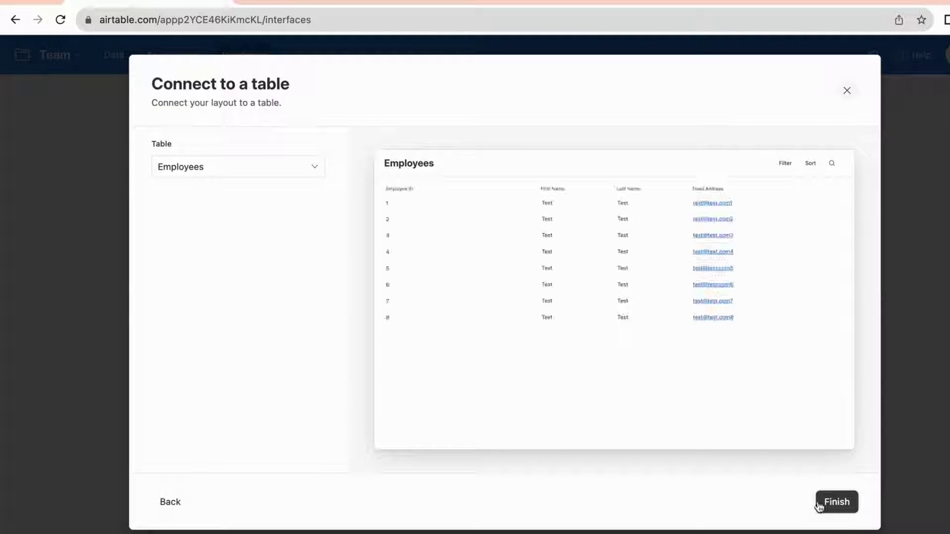
{"action": "left_click", "coordinate": [240, 179]}
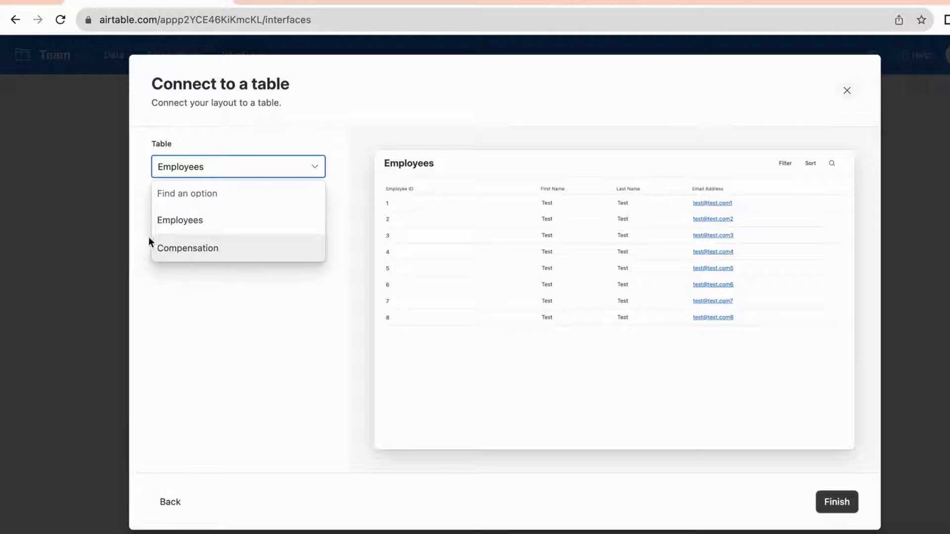
{"action": "left_click", "coordinate": [174, 225]}
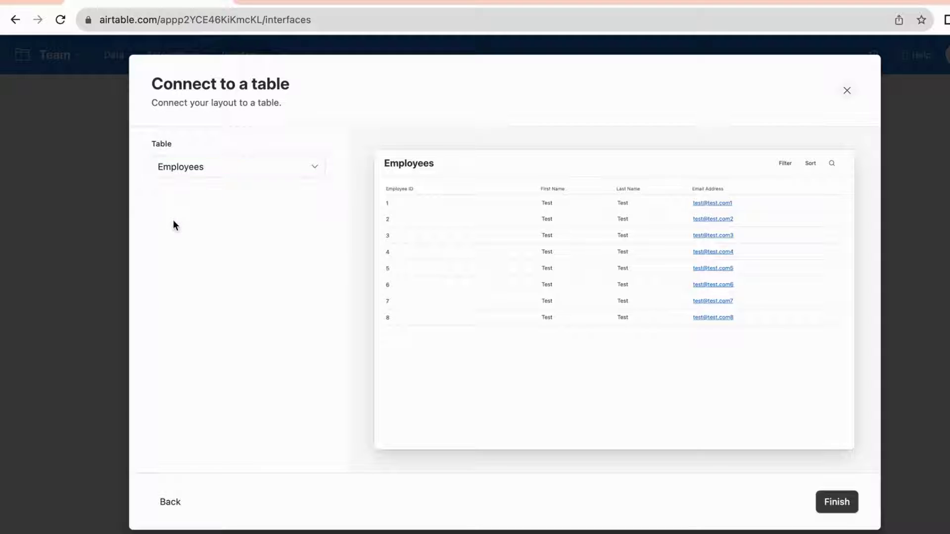
{"action": "left_click", "coordinate": [837, 503]}
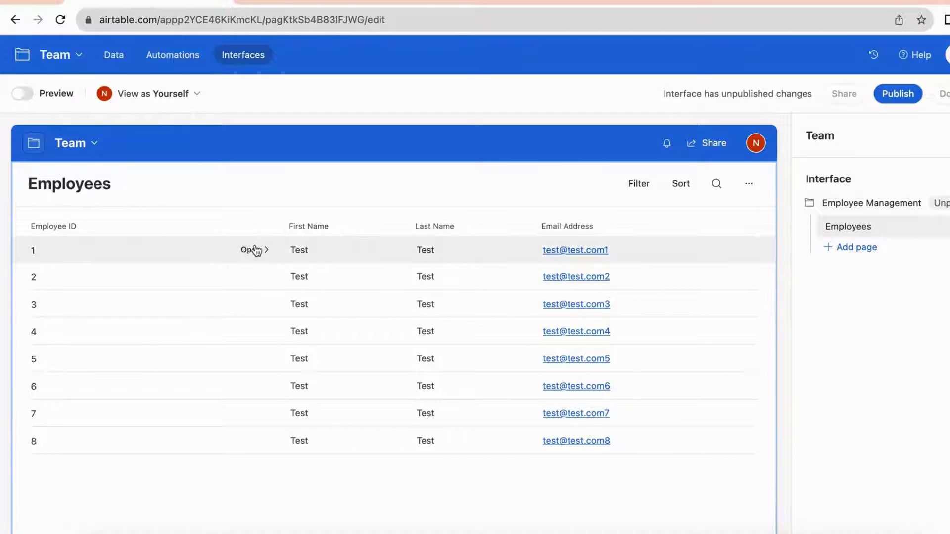
Allow interface users to open employee record details
{"action": "left_click", "coordinate": [254, 249]}
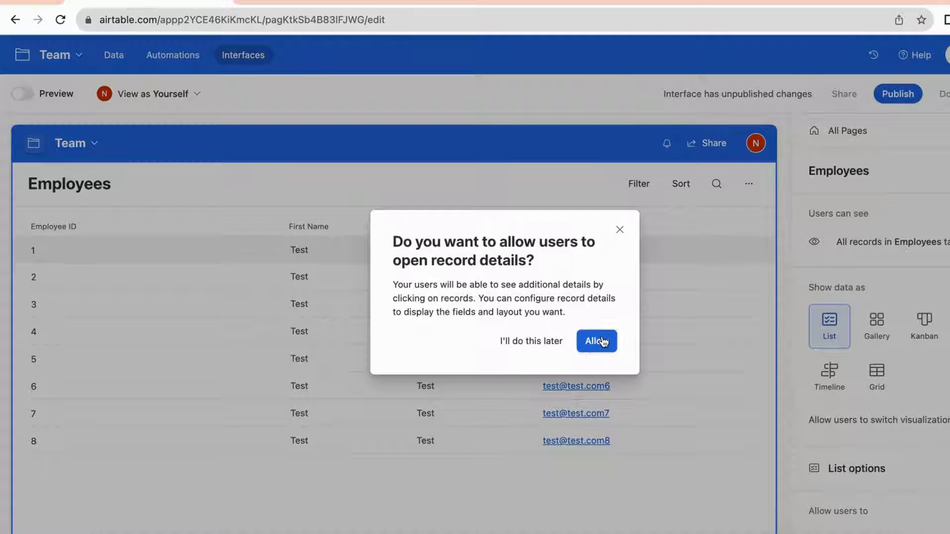
{"action": "left_click", "coordinate": [599, 341]}
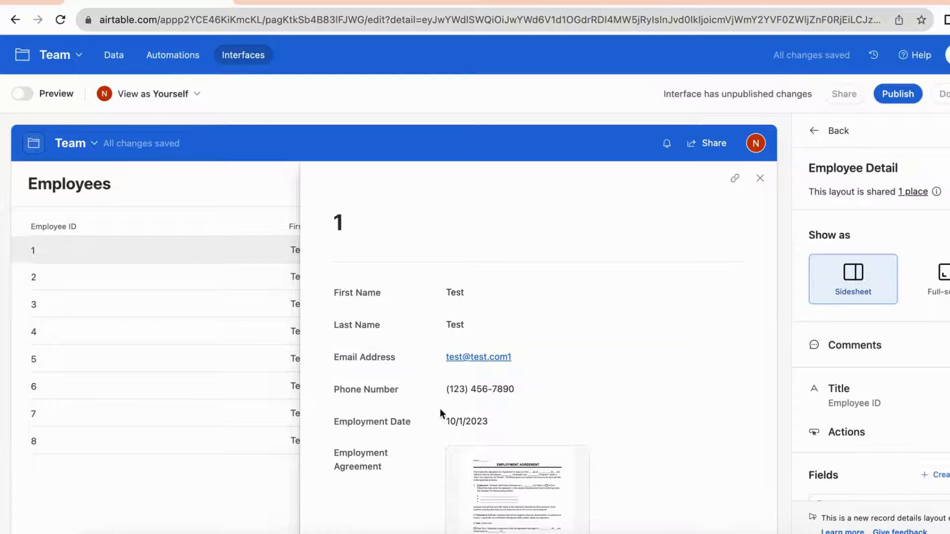
{"action": "scroll", "coordinate": [440, 414], "scroll_direction": "down", "scroll_amount": 1}
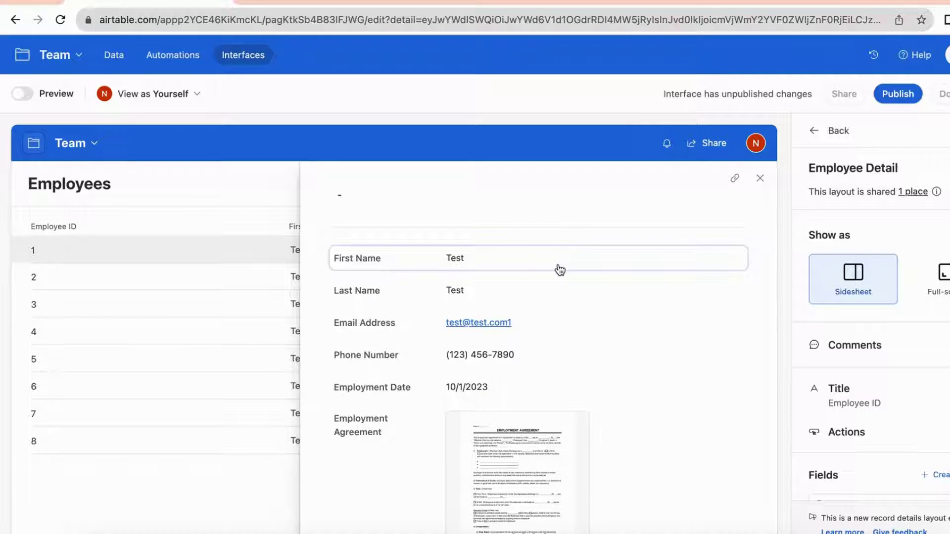
Set Last Name and First Name permissions to Editable in the record detail sheet
{"action": "left_click", "coordinate": [601, 291]}
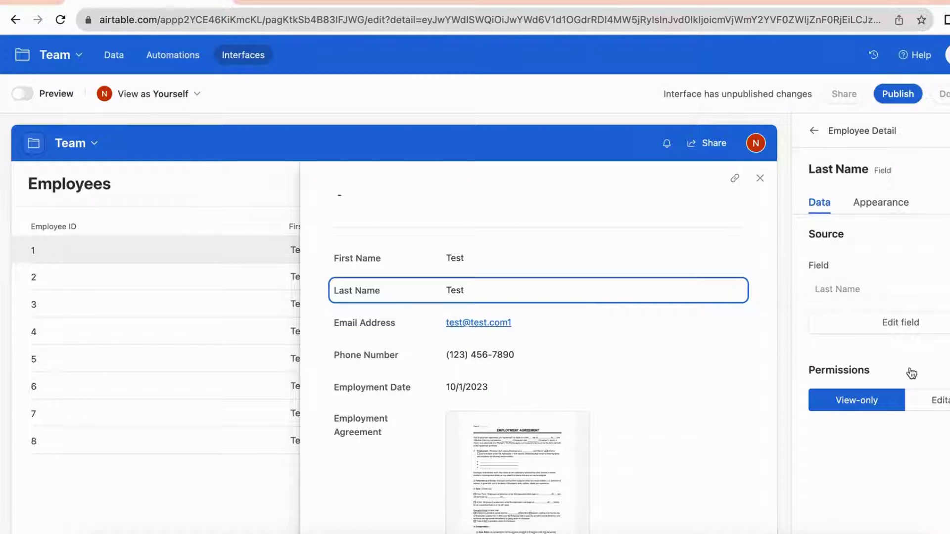
{"action": "left_click", "coordinate": [940, 401]}
{"action": "left_click", "coordinate": [675, 261]}
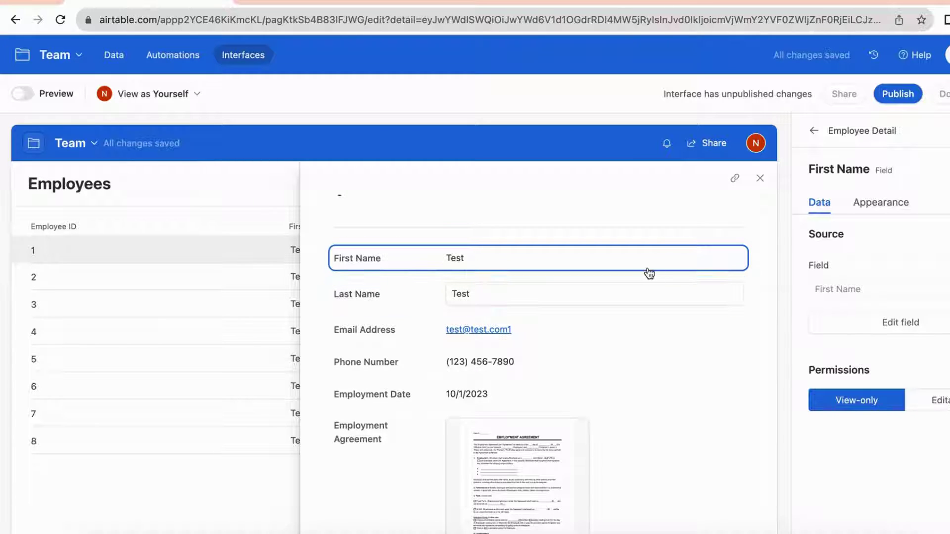
{"action": "left_click", "coordinate": [935, 401]}
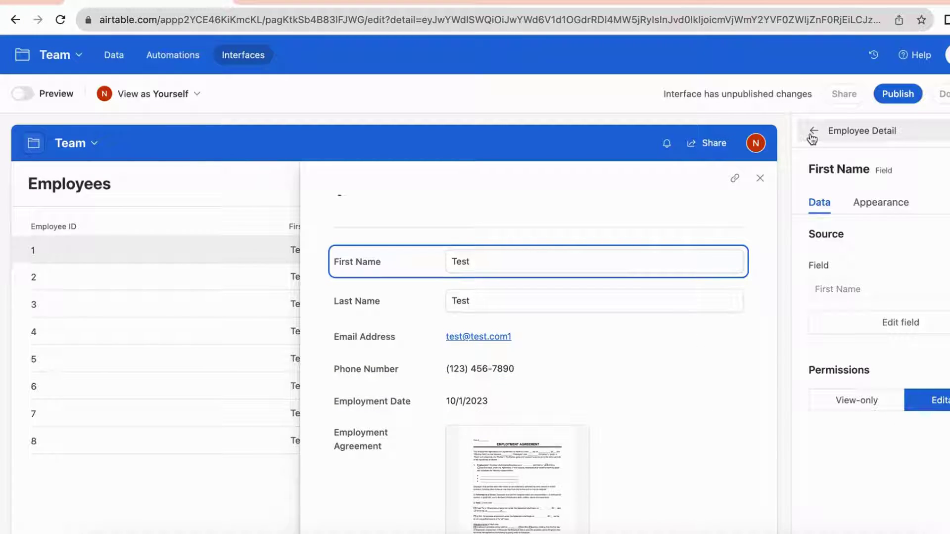
{"action": "left_click", "coordinate": [882, 207]}
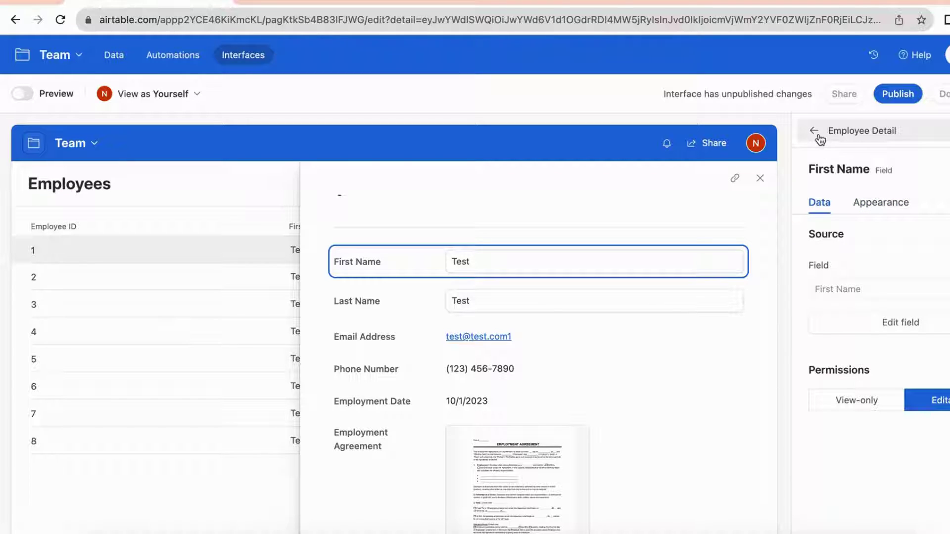
{"action": "left_click", "coordinate": [817, 136]}
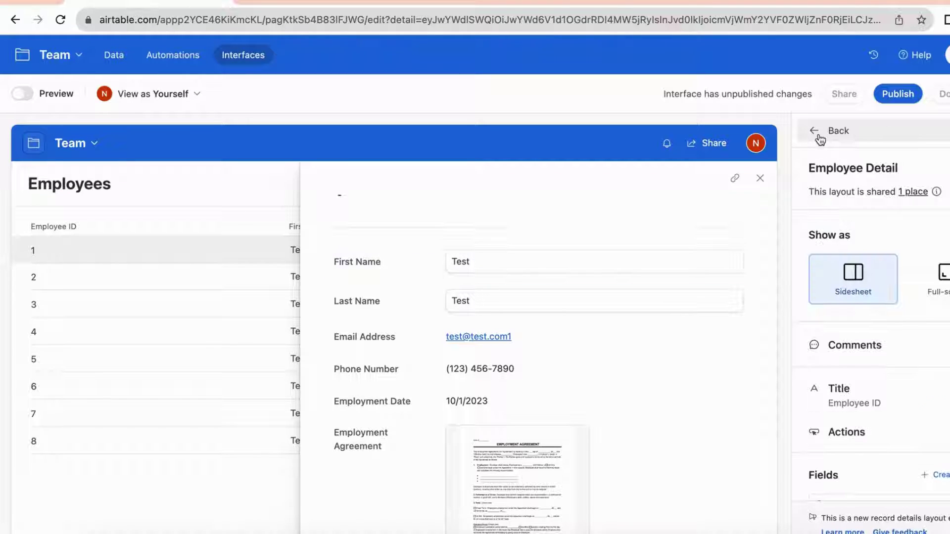
{"action": "scroll", "coordinate": [897, 384], "scroll_direction": "down", "scroll_amount": 1}
Add a Go to website button action and copy the target site's URL from a new browser tab
{"action": "left_click", "coordinate": [896, 398]}
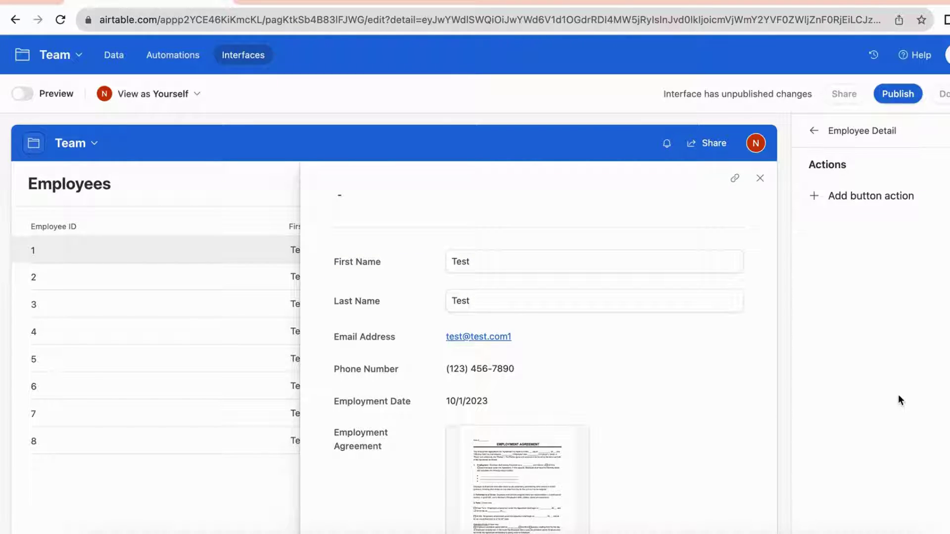
{"action": "left_click", "coordinate": [812, 195]}
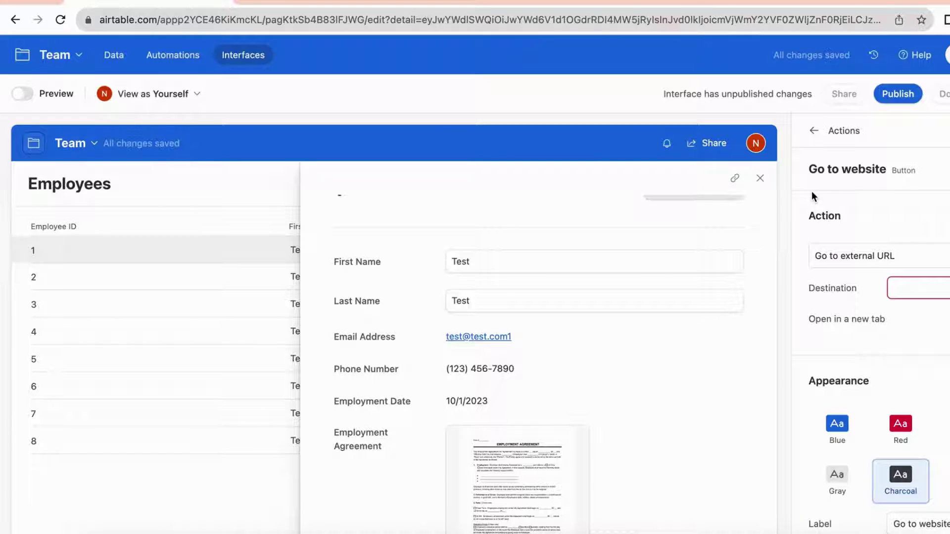
{"action": "left_click", "coordinate": [246, 1]}
{"action": "type", "text": "josh"}
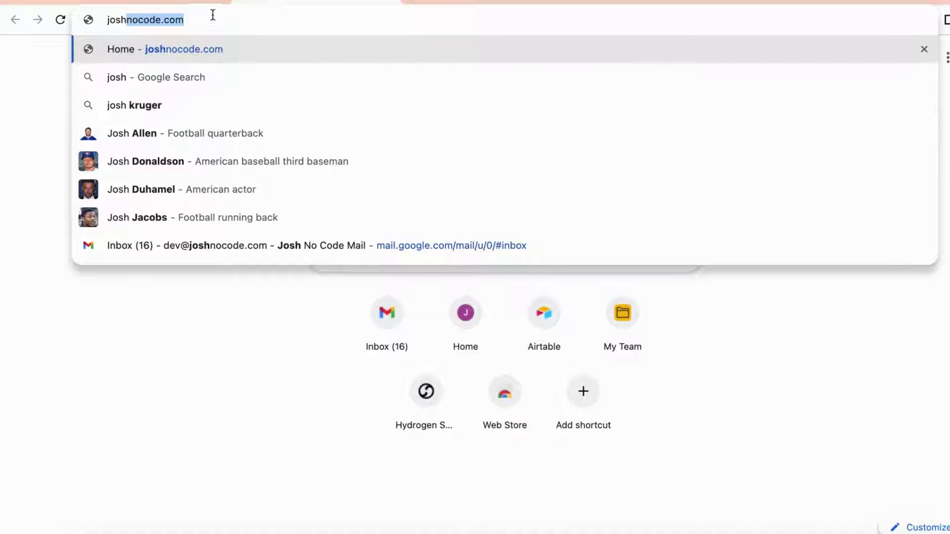
{"action": "key", "text": "Right"}
{"action": "key", "text": "super+a"}
{"action": "key", "text": "super+c"}
Paste the copied URL as the button's destination and return to the Employee Detail settings
{"action": "left_click", "coordinate": [181, 2]}
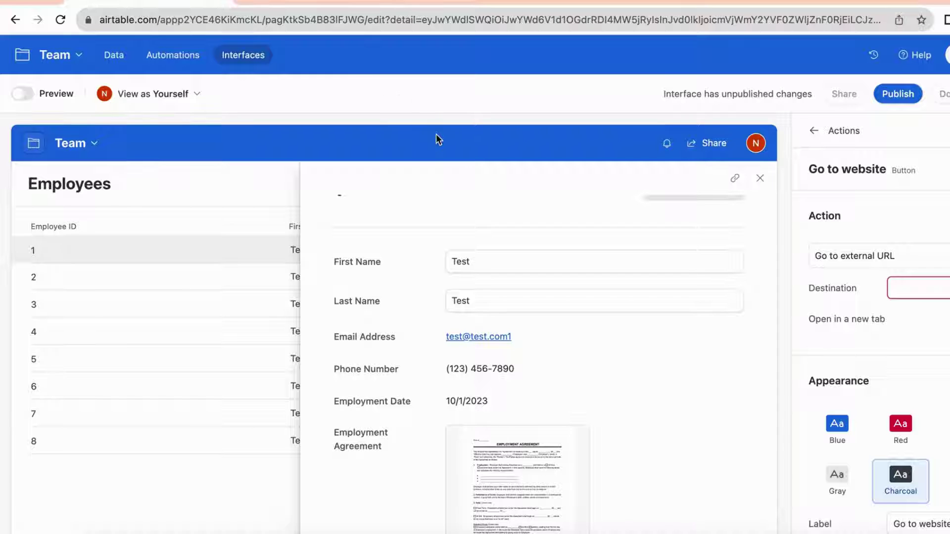
{"action": "left_click", "coordinate": [902, 286]}
{"action": "key", "text": "super+v"}
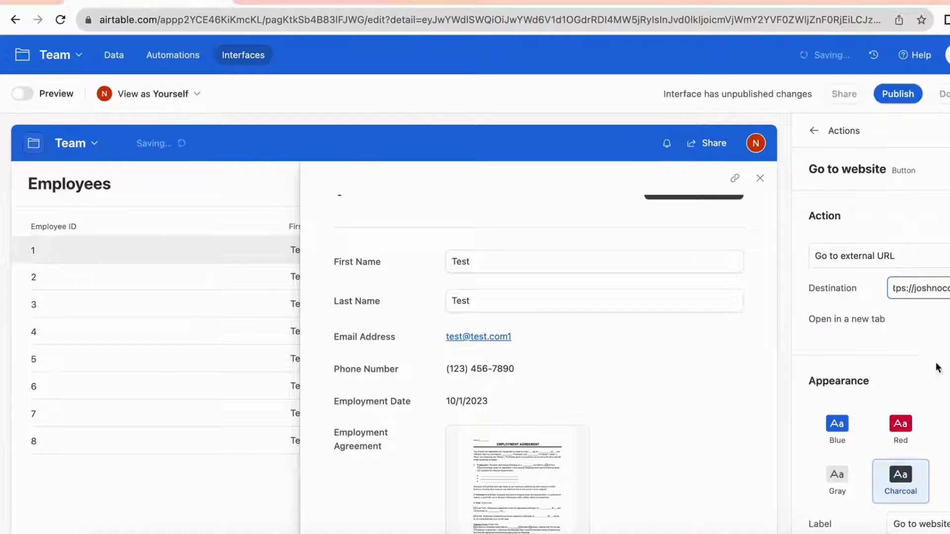
{"action": "scroll", "coordinate": [920, 366], "scroll_direction": "down", "scroll_amount": 3}
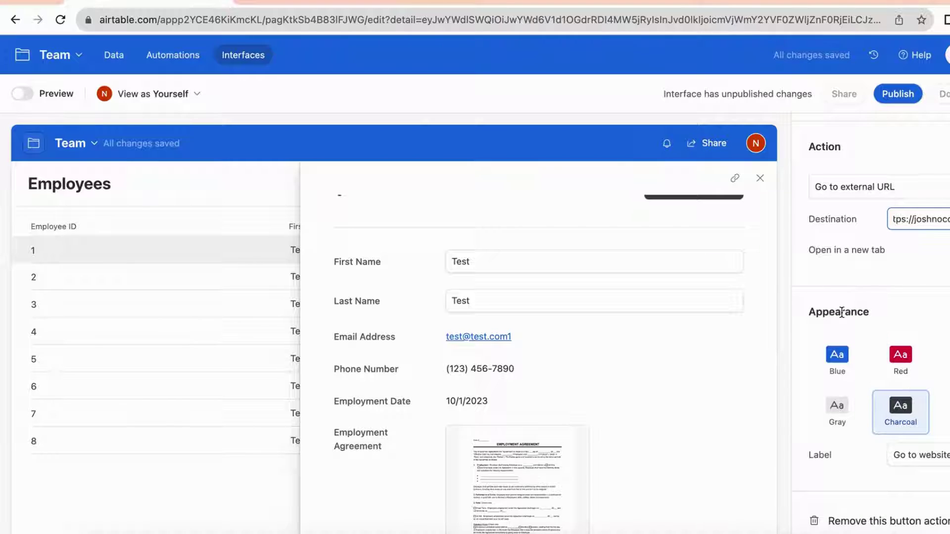
{"action": "left_click", "coordinate": [867, 158]}
{"action": "scroll", "coordinate": [870, 151], "scroll_direction": "up", "scroll_amount": 1}
{"action": "scroll", "coordinate": [870, 149], "scroll_direction": "up", "scroll_amount": 2}
{"action": "left_click", "coordinate": [811, 130]}
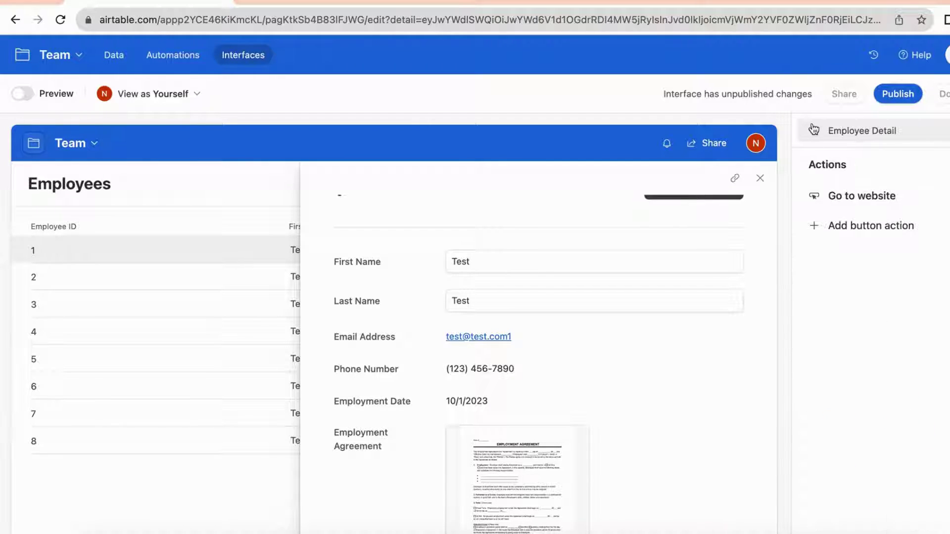
{"action": "left_click", "coordinate": [815, 132]}
Hide the Employee Type and Compensation Type fields in the record detail Fields panel
{"action": "scroll", "coordinate": [854, 376], "scroll_direction": "down", "scroll_amount": 1}
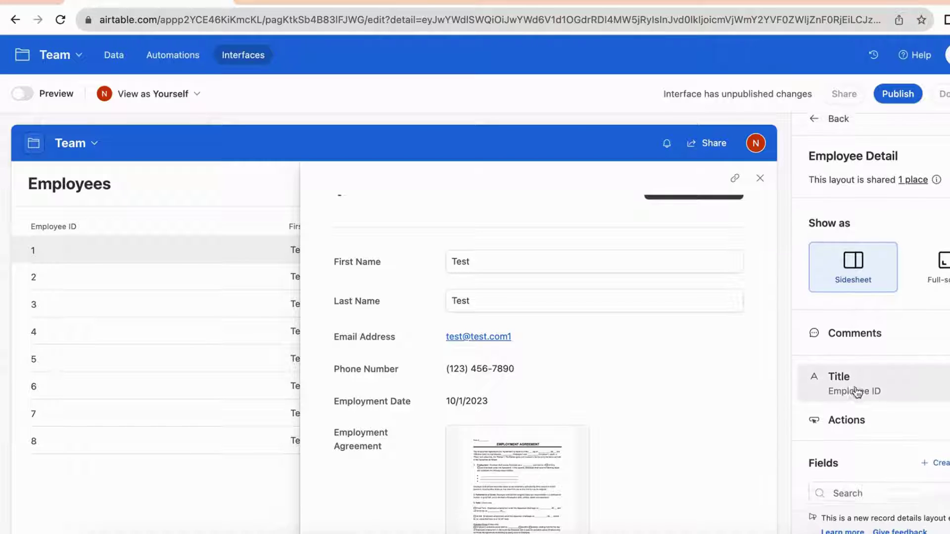
{"action": "scroll", "coordinate": [852, 389], "scroll_direction": "down", "scroll_amount": 5}
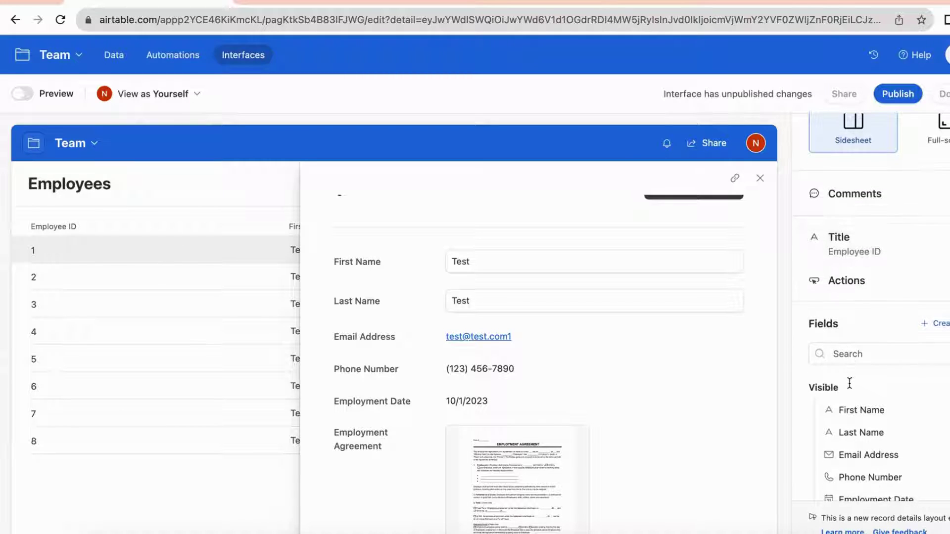
{"action": "scroll", "coordinate": [821, 395], "scroll_direction": "down", "scroll_amount": 3}
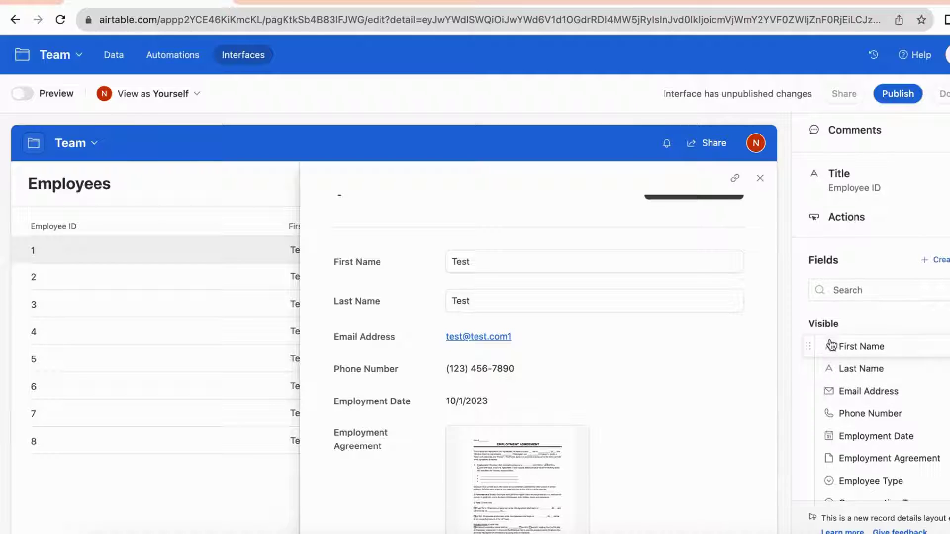
{"action": "scroll", "coordinate": [829, 415], "scroll_direction": "down", "scroll_amount": 1}
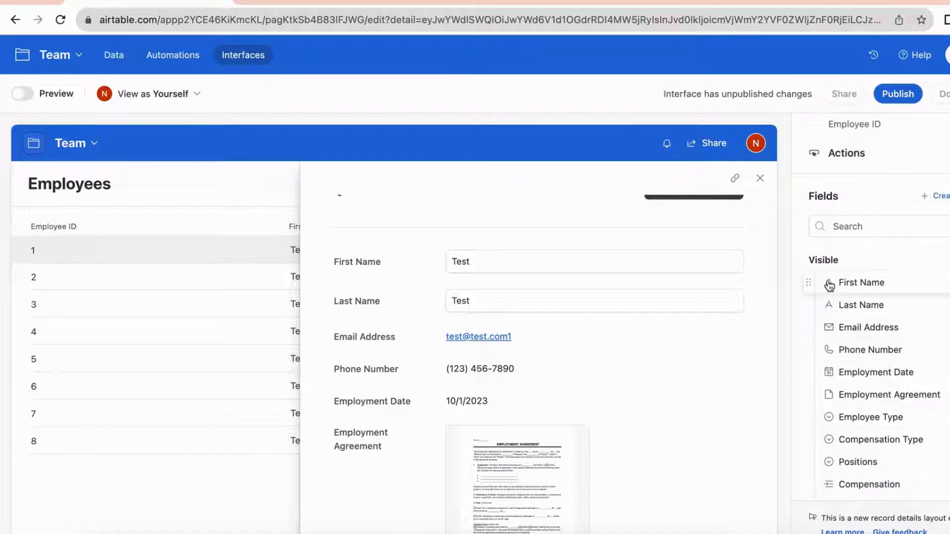
{"action": "scroll", "coordinate": [830, 308], "scroll_direction": "down", "scroll_amount": 2}
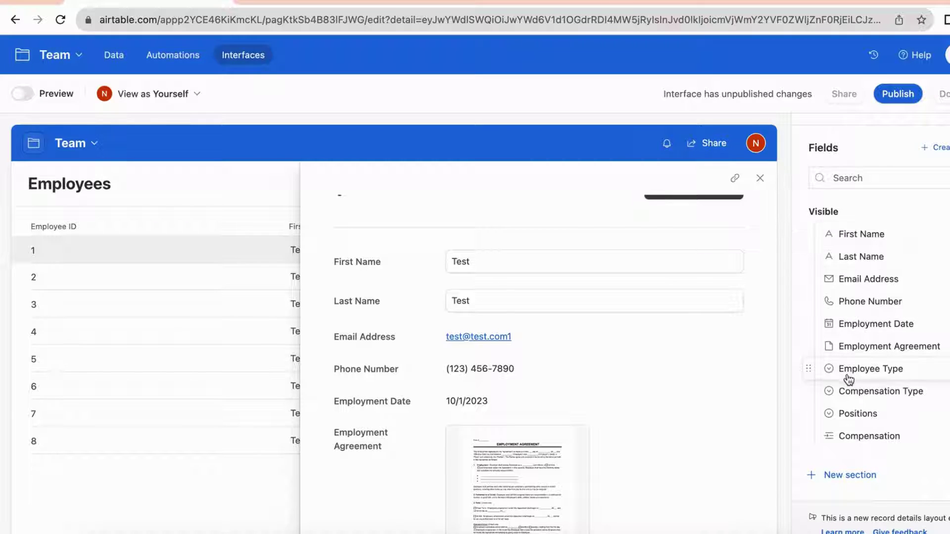
{"action": "scroll", "coordinate": [921, 351], "scroll_direction": "down", "scroll_amount": 1}
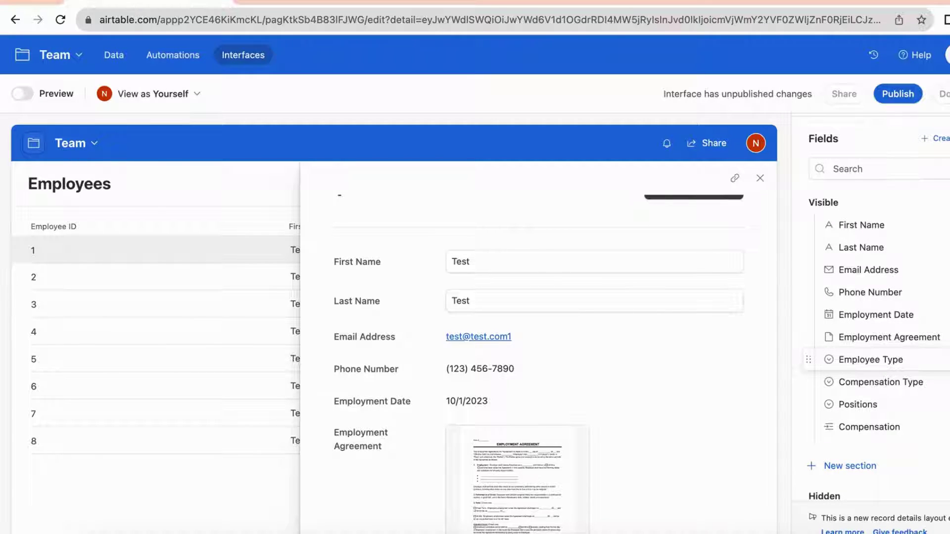
{"action": "left_click", "coordinate": [940, 359]}
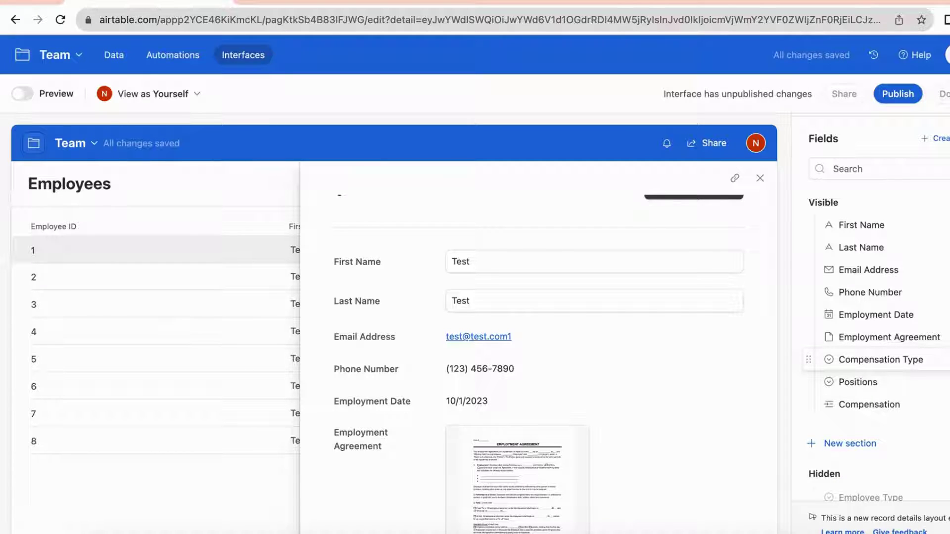
{"action": "left_click", "coordinate": [941, 360]}
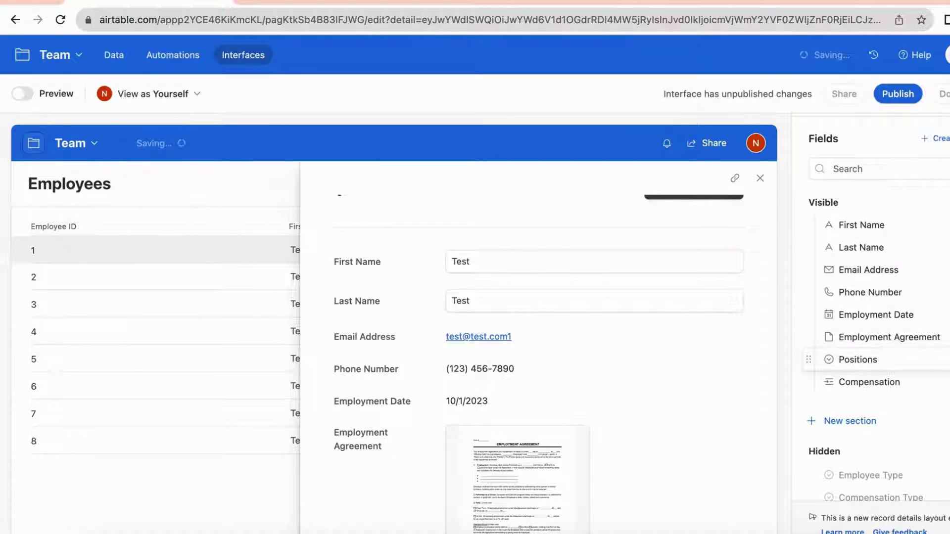
Show Employee Type again after Compensation and enable comments on employee records
{"action": "scroll", "coordinate": [934, 445], "scroll_direction": "down", "scroll_amount": 3}
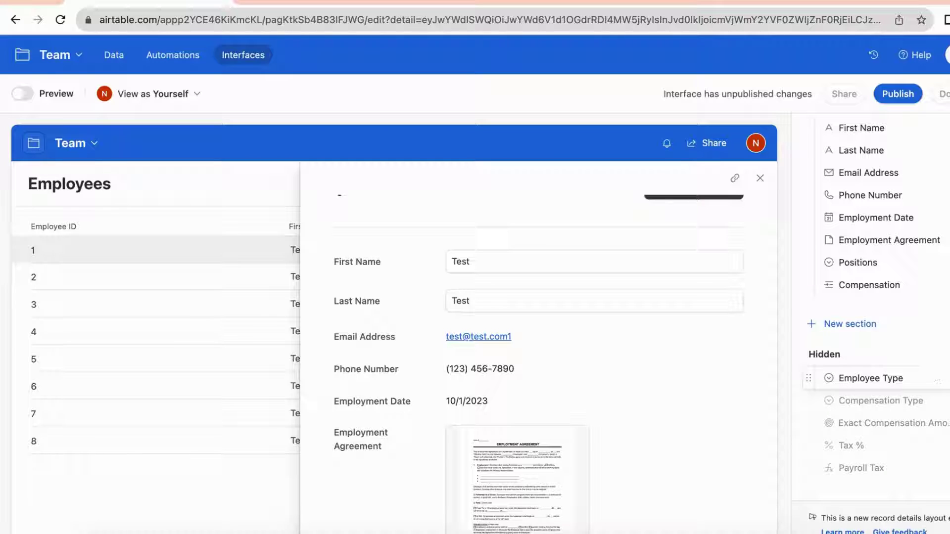
{"action": "left_click_drag", "start_coordinate": [897, 378], "coordinate": [897, 324]}
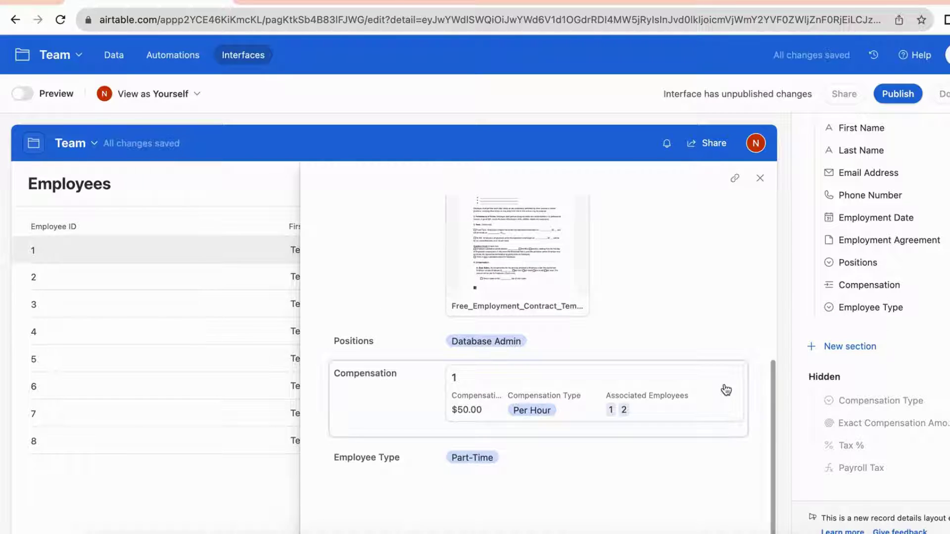
{"action": "scroll", "coordinate": [832, 292], "scroll_direction": "up", "scroll_amount": 3}
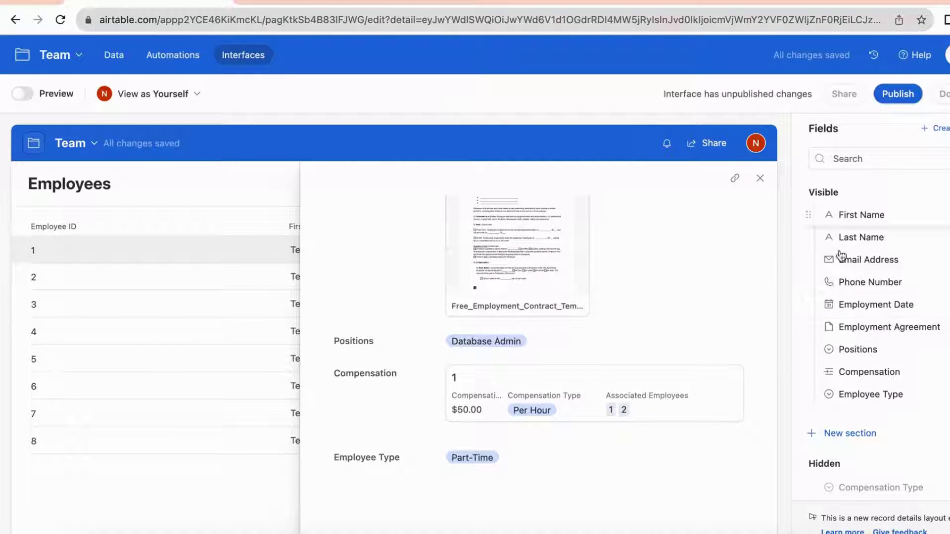
{"action": "scroll", "coordinate": [835, 339], "scroll_direction": "down", "scroll_amount": 2}
{"action": "scroll", "coordinate": [827, 376], "scroll_direction": "down", "scroll_amount": 1}
{"action": "scroll", "coordinate": [810, 287], "scroll_direction": "up", "scroll_amount": 4}
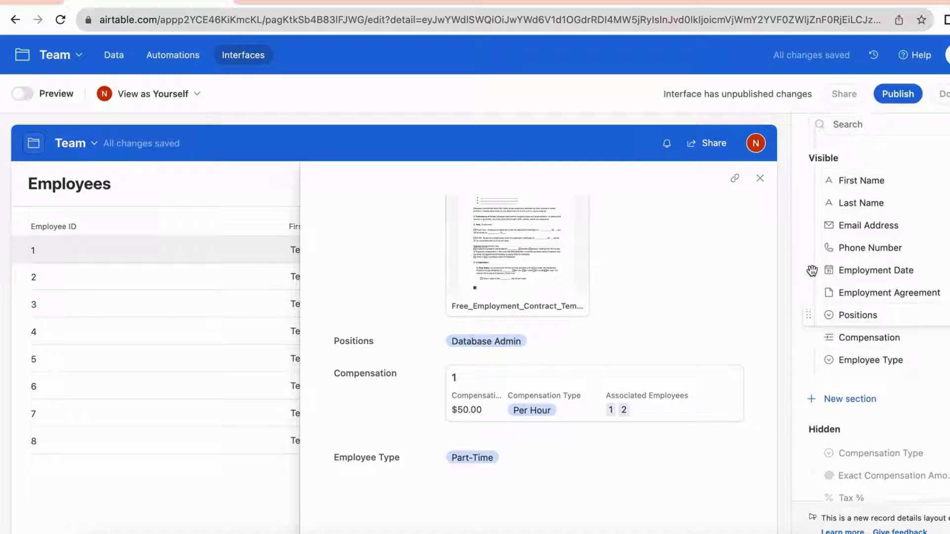
{"action": "scroll", "coordinate": [833, 182], "scroll_direction": "up", "scroll_amount": 3}
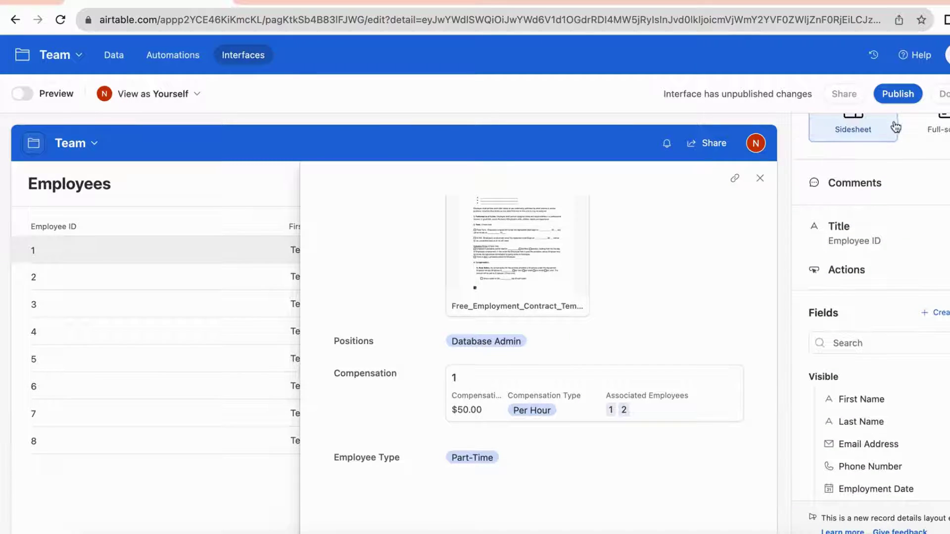
{"action": "scroll", "coordinate": [895, 126], "scroll_direction": "up", "scroll_amount": 2}
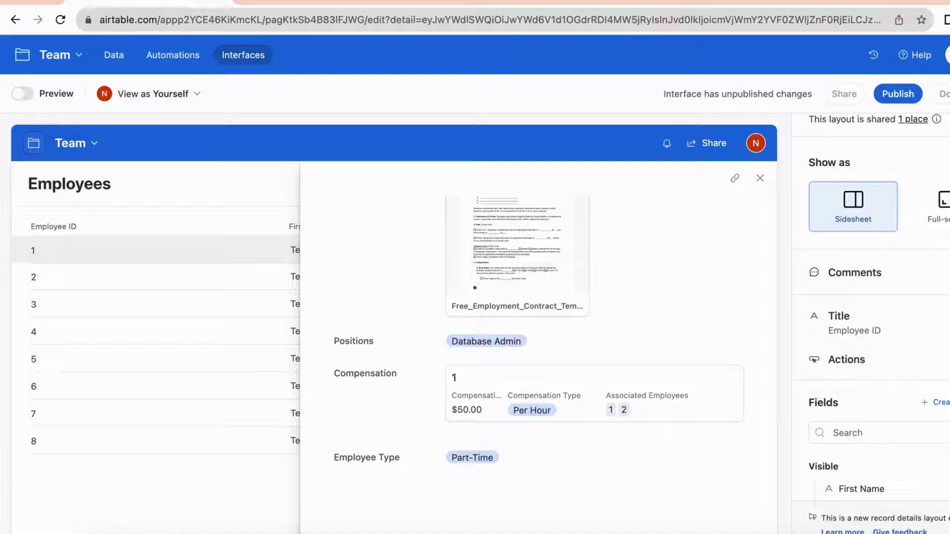
{"action": "left_click", "coordinate": [938, 290]}
{"action": "scroll", "coordinate": [938, 267], "scroll_direction": "up", "scroll_amount": 3}
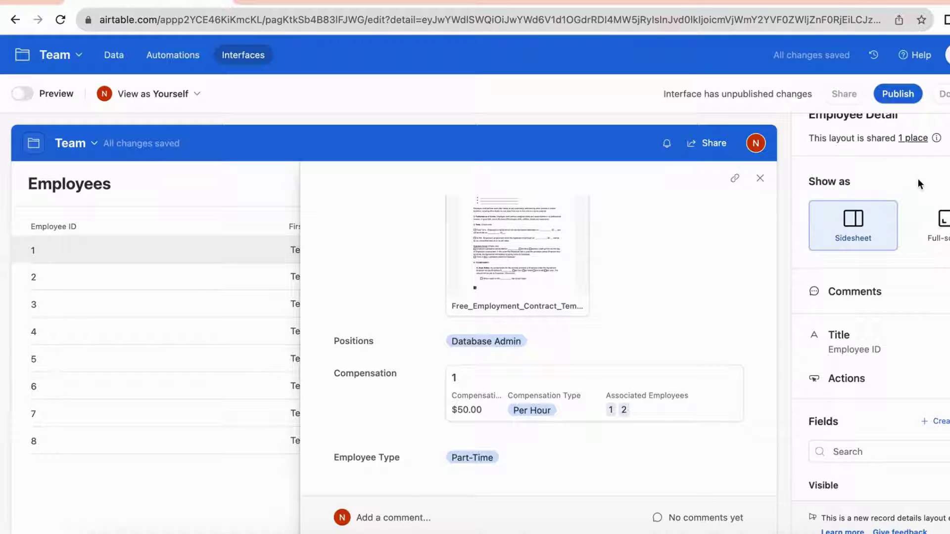
Publish the Employee Management interface and close employee 1's record panel
{"action": "left_click", "coordinate": [899, 95]}
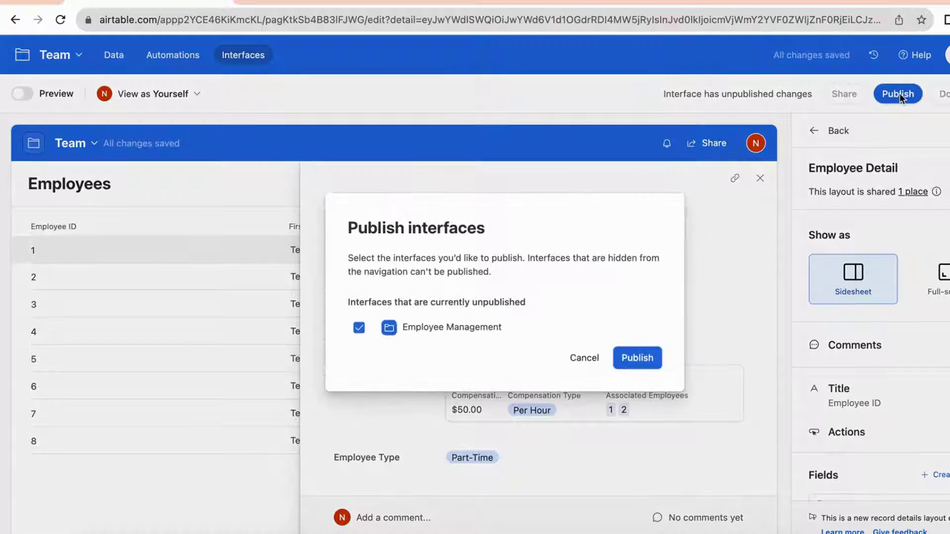
{"action": "left_click", "coordinate": [639, 358]}
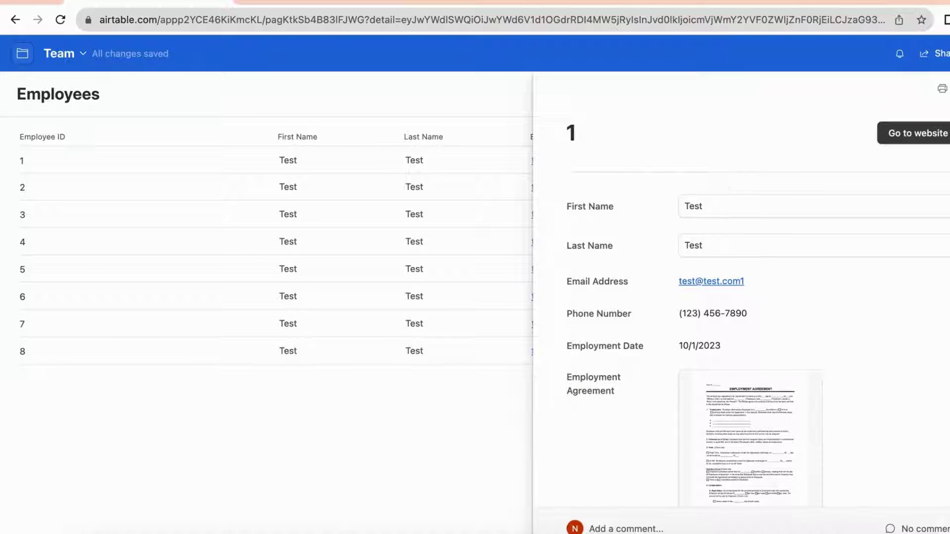
{"action": "key", "text": "Escape"}
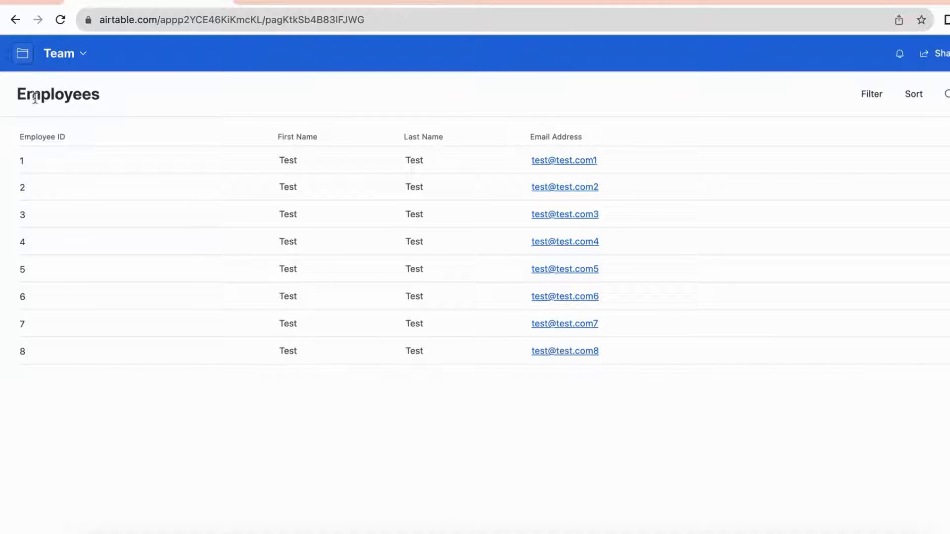
Change employee 1's Test first and last name to the real employee's name and save
{"action": "left_click", "coordinate": [304, 164]}
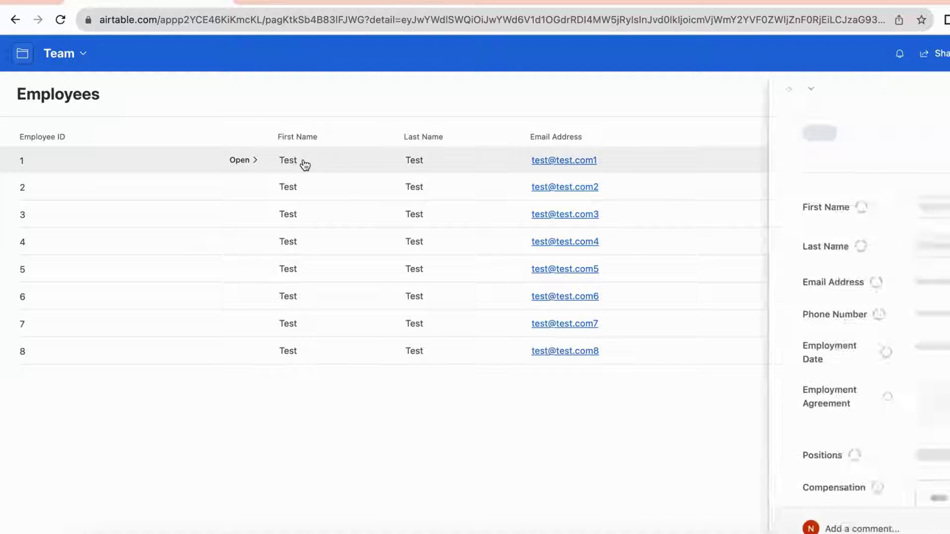
{"action": "left_click", "coordinate": [724, 205]}
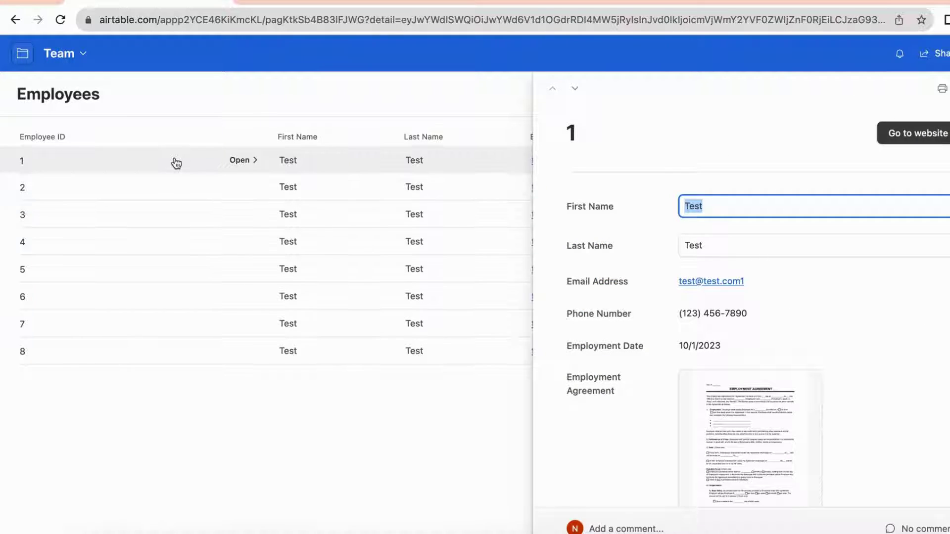
{"action": "key", "text": "Tab"}
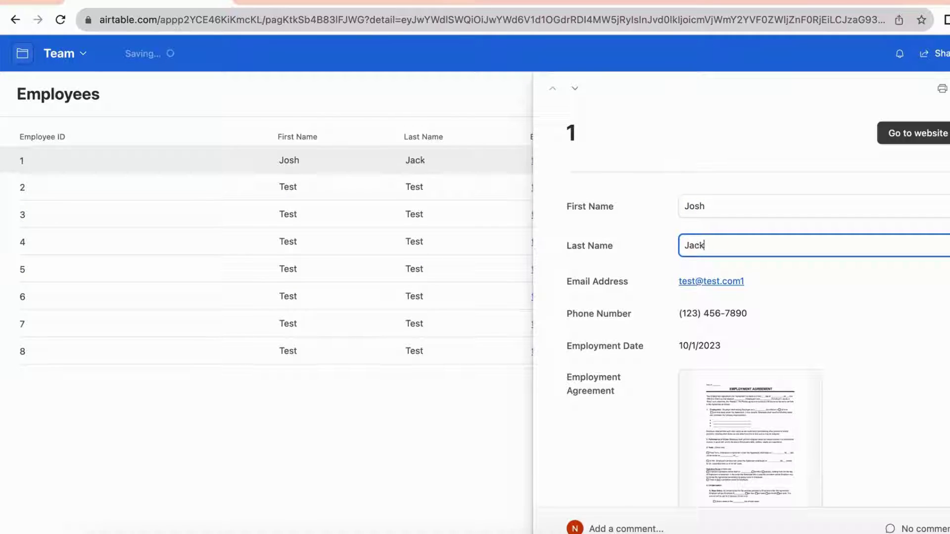
{"action": "scroll", "coordinate": [639, 341], "scroll_direction": "down", "scroll_amount": 1}
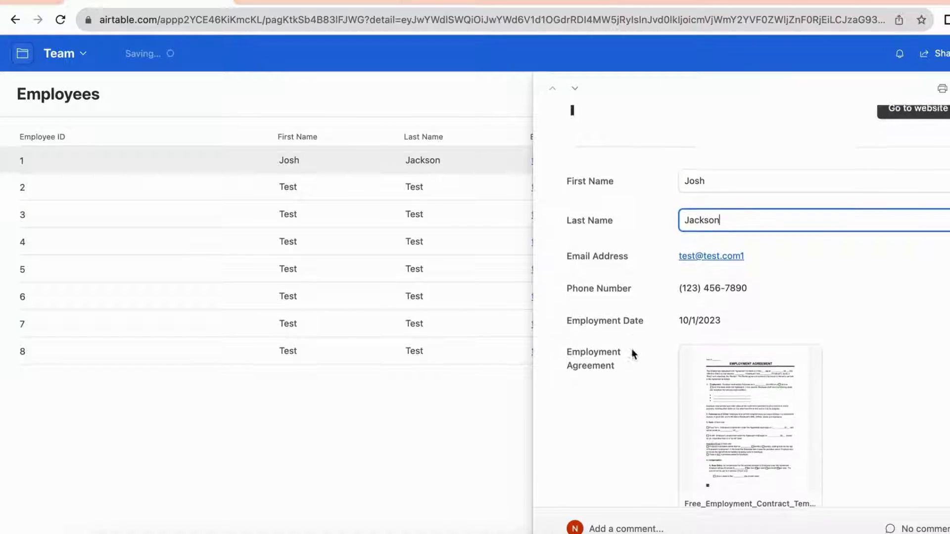
{"action": "scroll", "coordinate": [787, 322], "scroll_direction": "up", "scroll_amount": 1}
{"action": "left_click", "coordinate": [513, 402]}
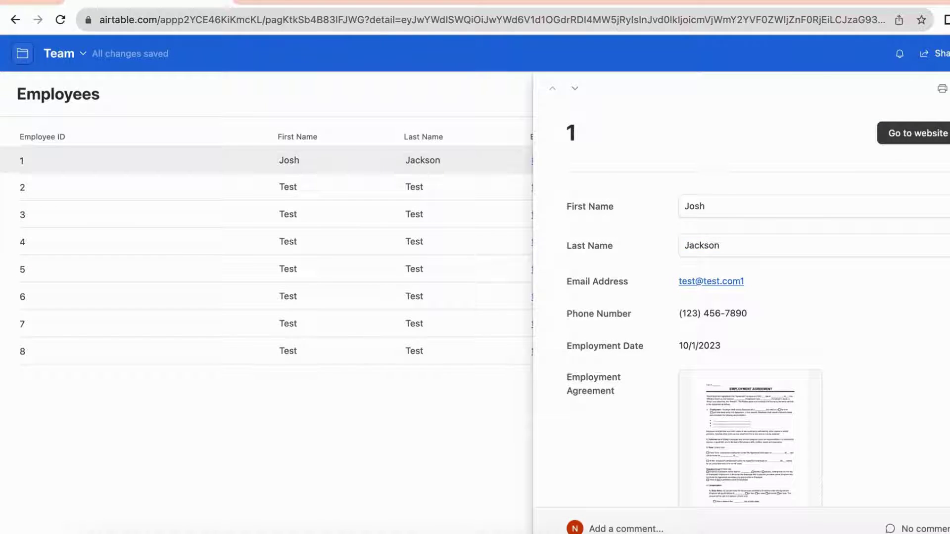
{"action": "left_click", "coordinate": [333, 378]}
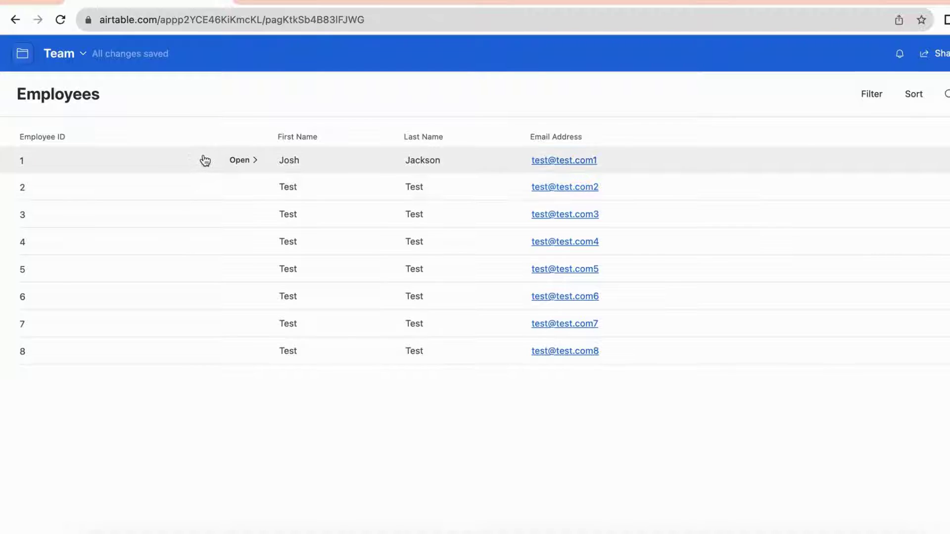
{"action": "left_click", "coordinate": [242, 160]}
Check employee 1's linked website and record details, then bring up the Team base options
{"action": "left_click", "coordinate": [908, 135]}
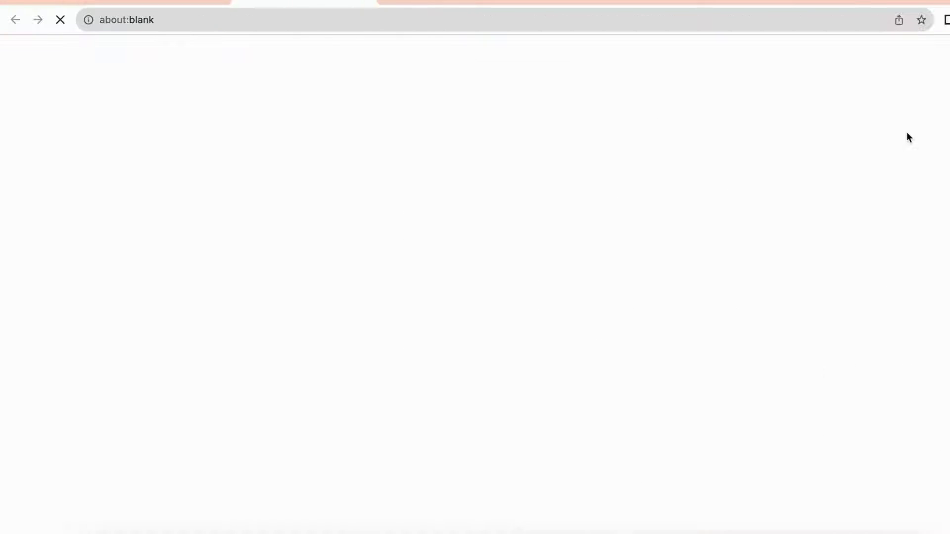
{"action": "left_click", "coordinate": [390, 2]}
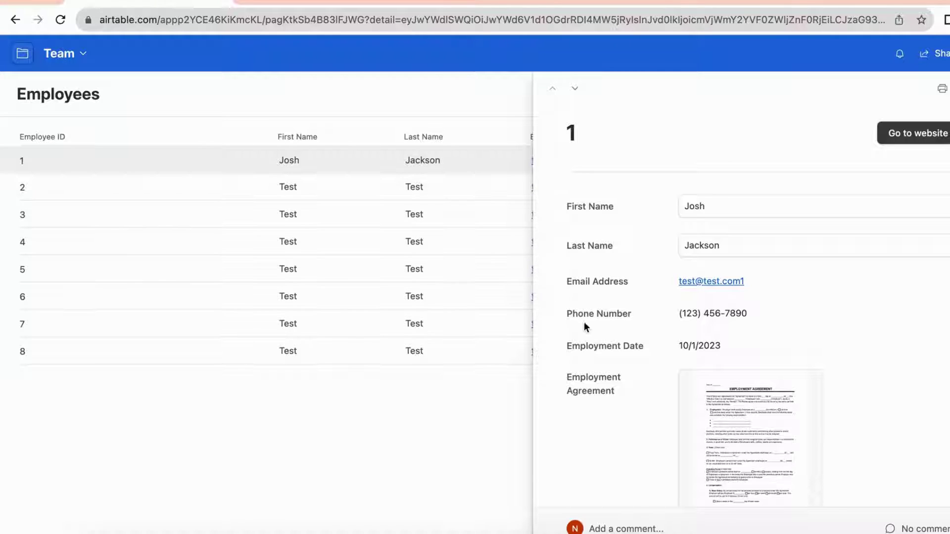
{"action": "scroll", "coordinate": [602, 348], "scroll_direction": "down", "scroll_amount": 2}
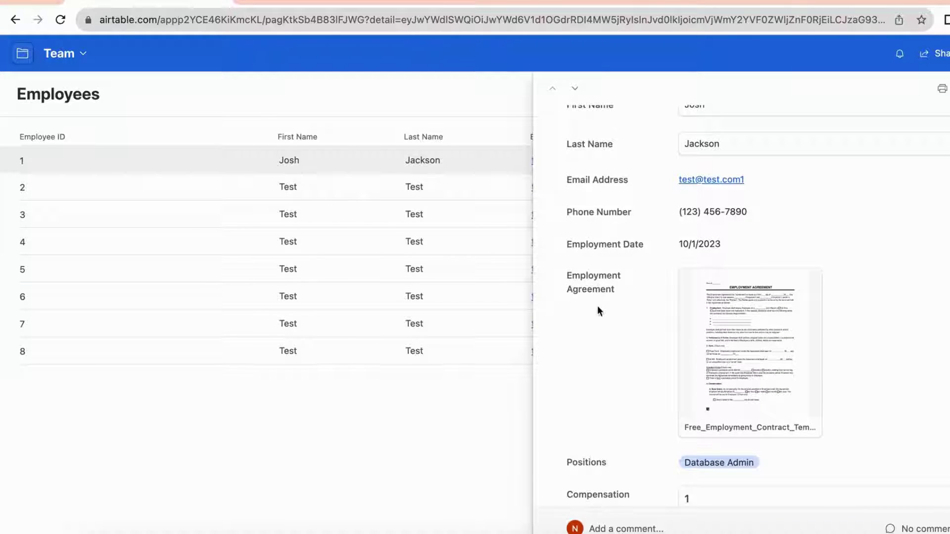
{"action": "scroll", "coordinate": [597, 346], "scroll_direction": "down", "scroll_amount": 5}
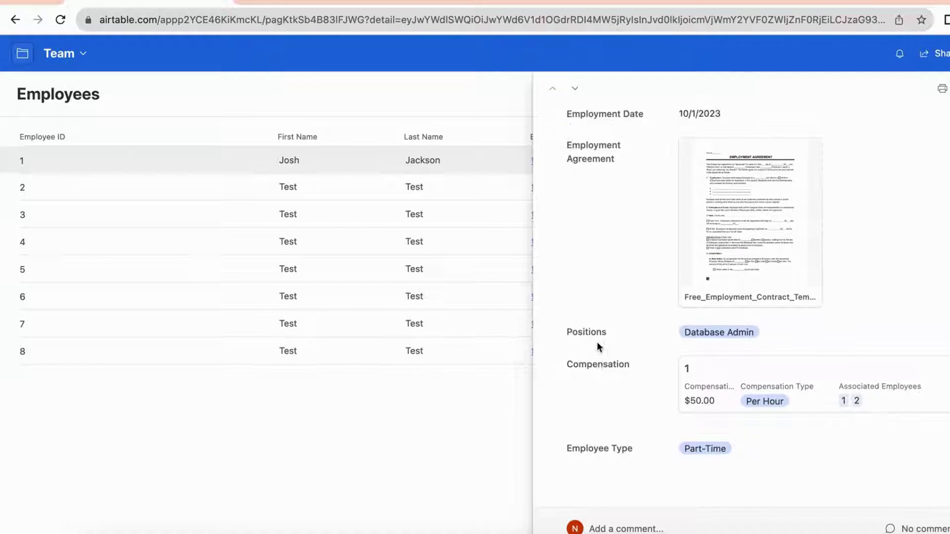
{"action": "scroll", "coordinate": [597, 347], "scroll_direction": "up", "scroll_amount": 8}
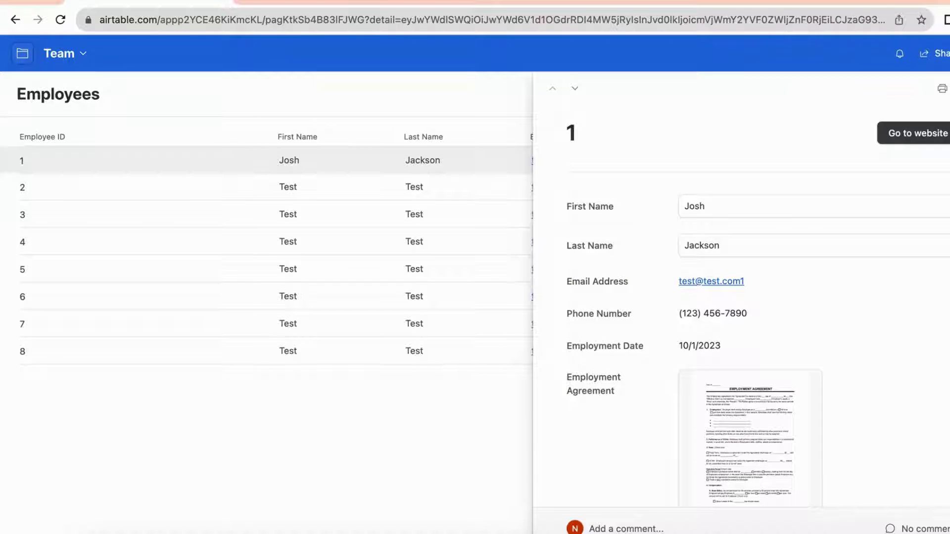
{"action": "key", "text": "Escape"}
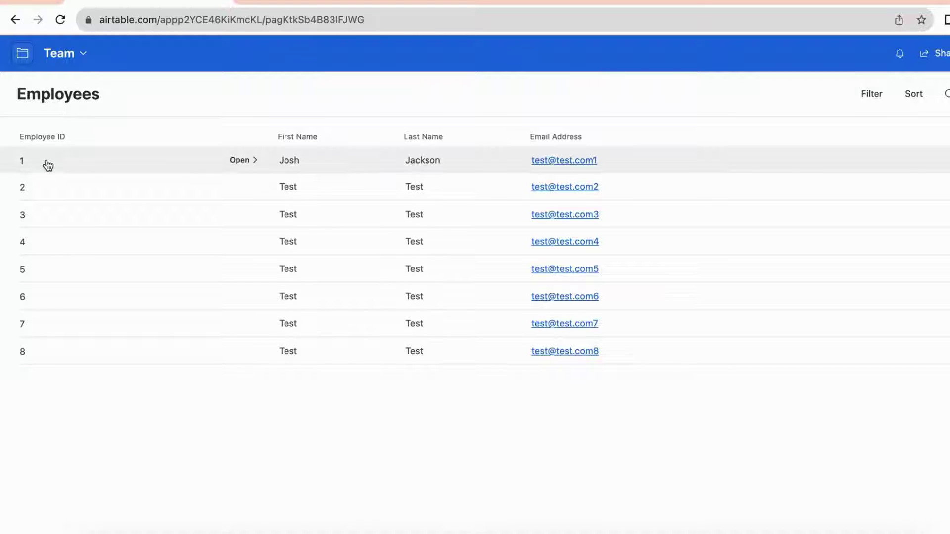
{"action": "left_click", "coordinate": [68, 65]}
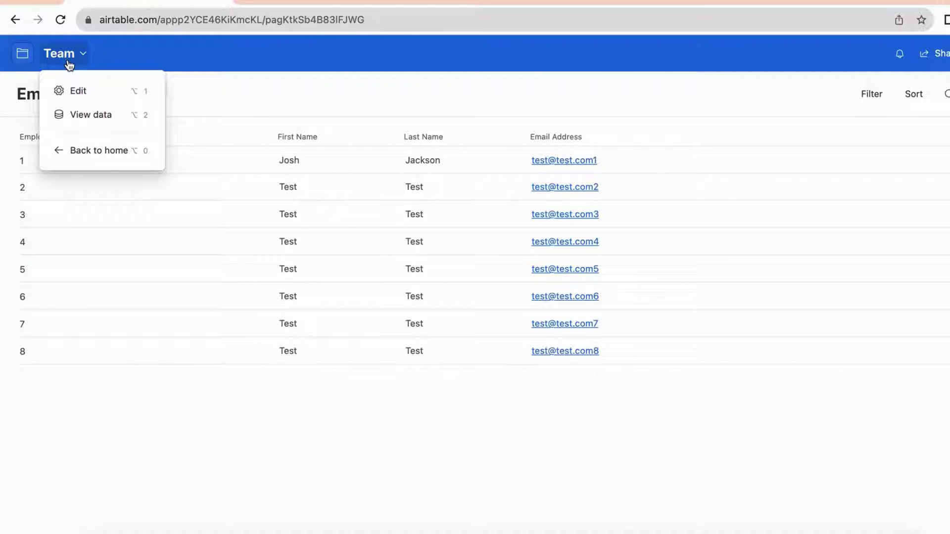
Return to editing mode and start a new page with the Form layout
{"action": "left_click", "coordinate": [73, 94]}
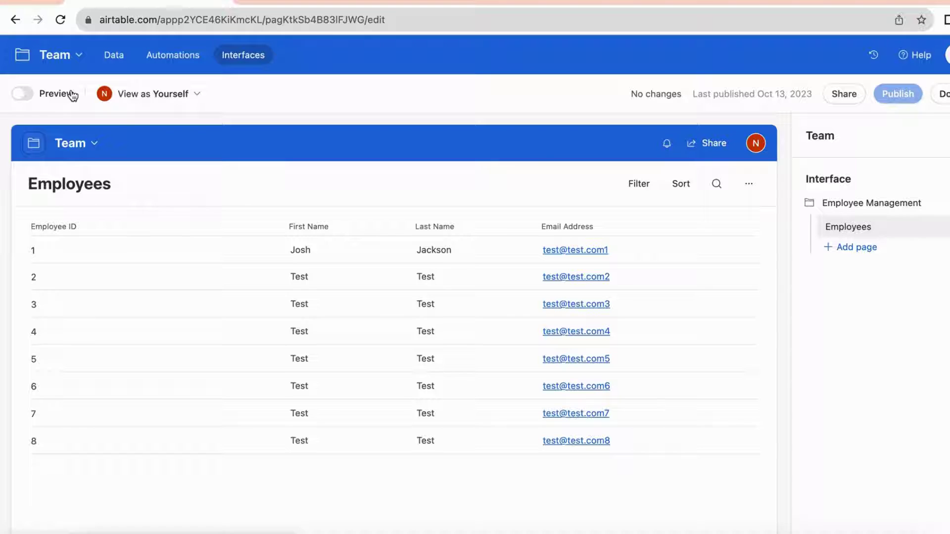
{"action": "left_click", "coordinate": [849, 250]}
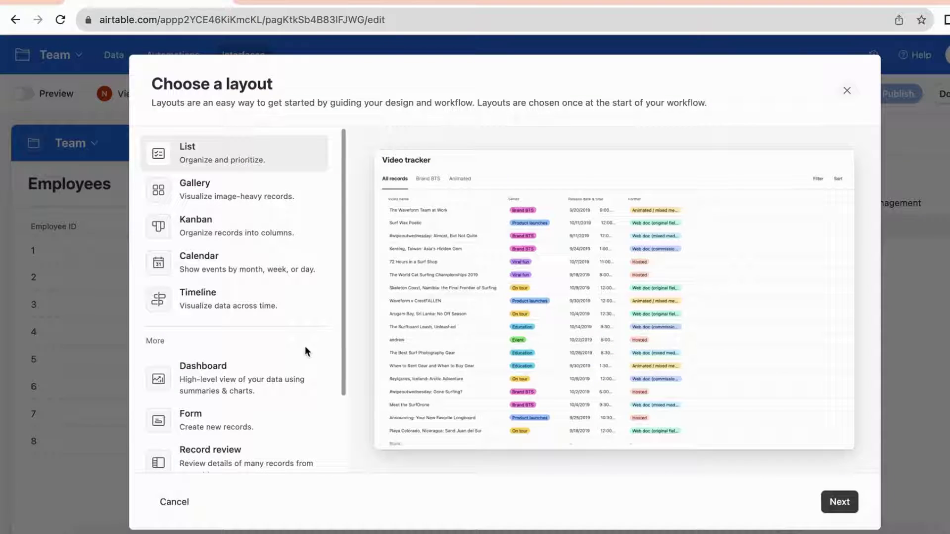
{"action": "scroll", "coordinate": [224, 370], "scroll_direction": "down", "scroll_amount": 3}
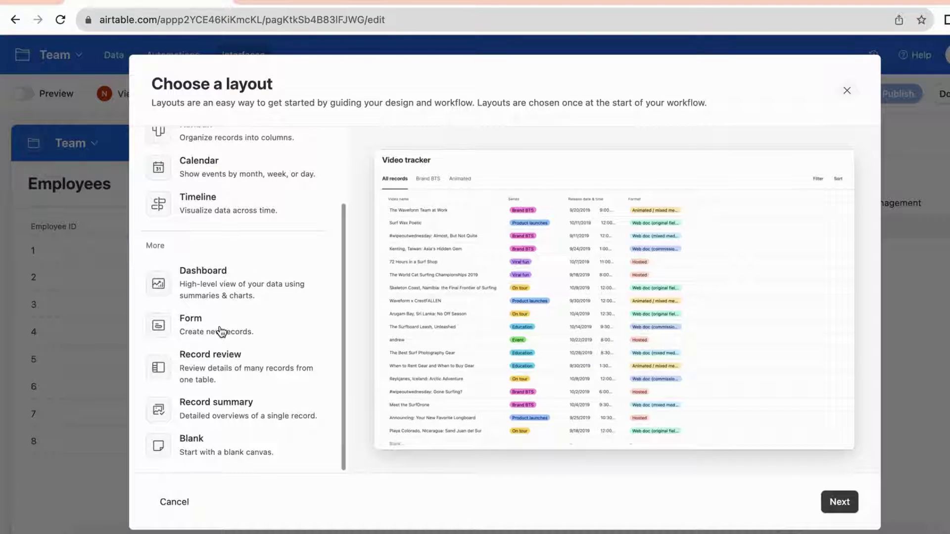
{"action": "left_click", "coordinate": [206, 323]}
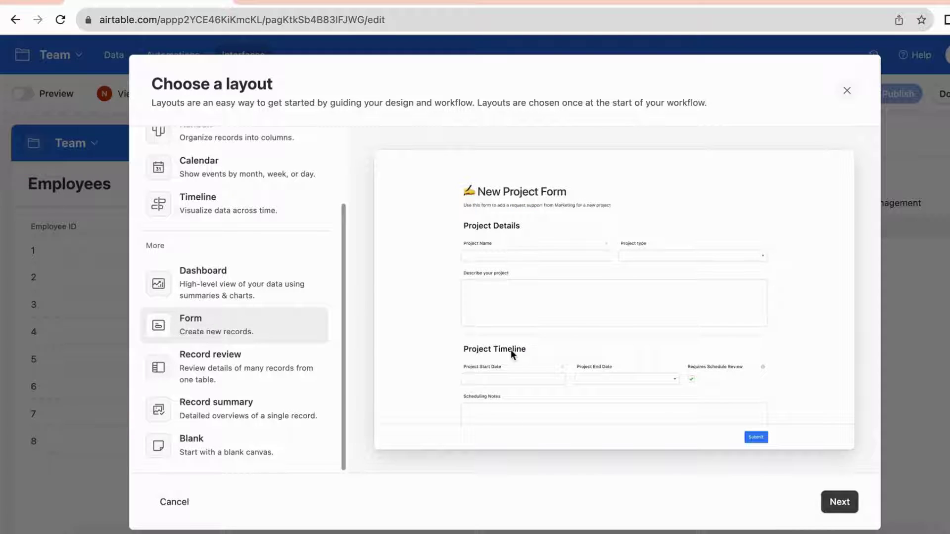
{"action": "left_click", "coordinate": [839, 502]}
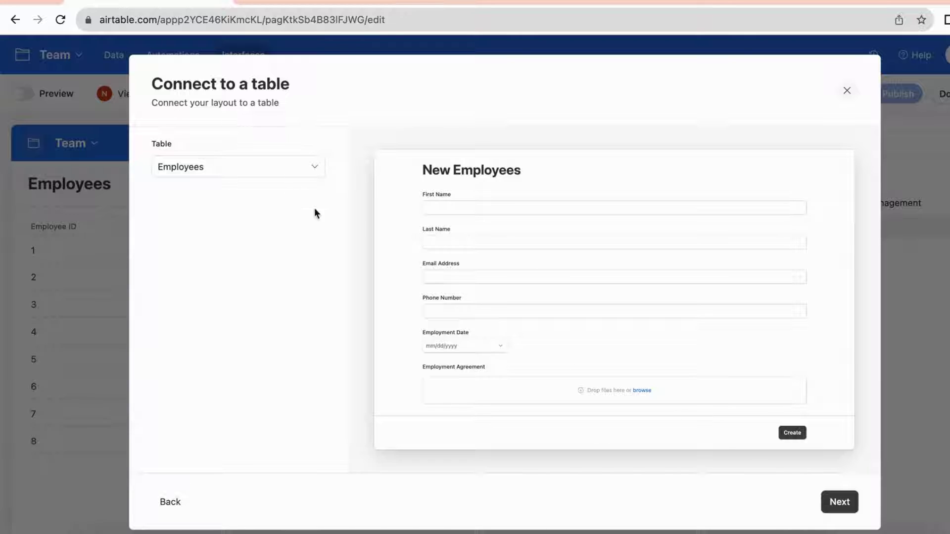
Base the form on the Employees table with default fields, named 'Employee Registration Form'
{"action": "left_click", "coordinate": [845, 504]}
{"action": "scroll", "coordinate": [300, 291], "scroll_direction": "down", "scroll_amount": 2}
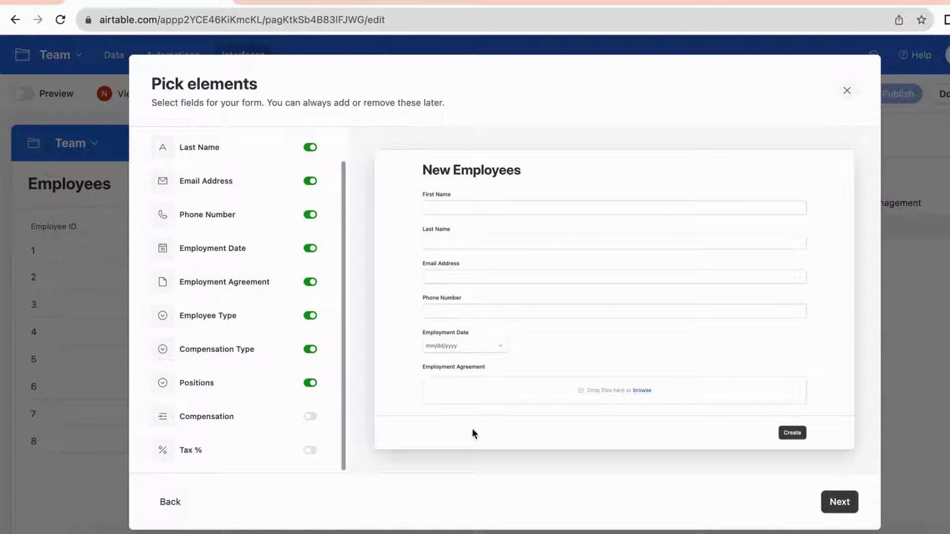
{"action": "left_click", "coordinate": [840, 502]}
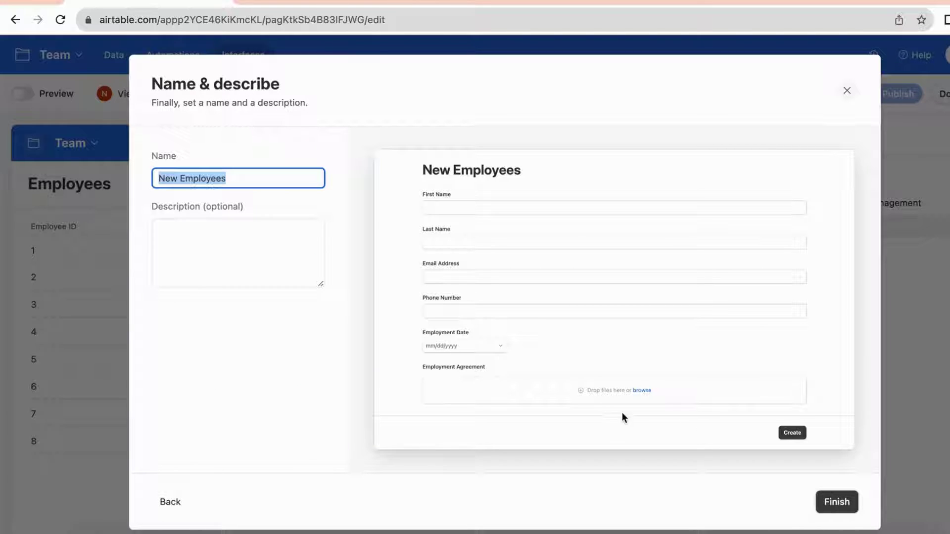
{"action": "type", "text": "Emplot"}
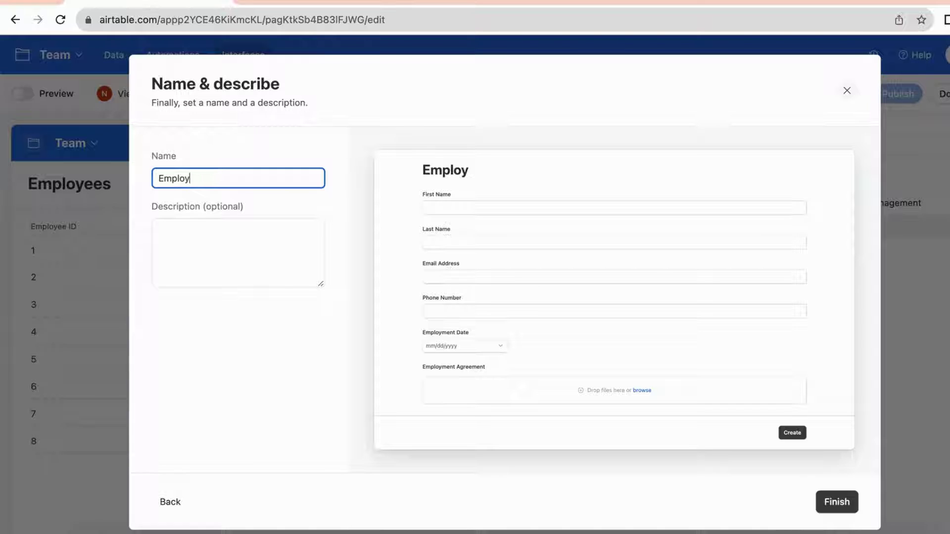
{"action": "type", "text": "ee Registraion Form"}
{"action": "left_click", "coordinate": [837, 503]}
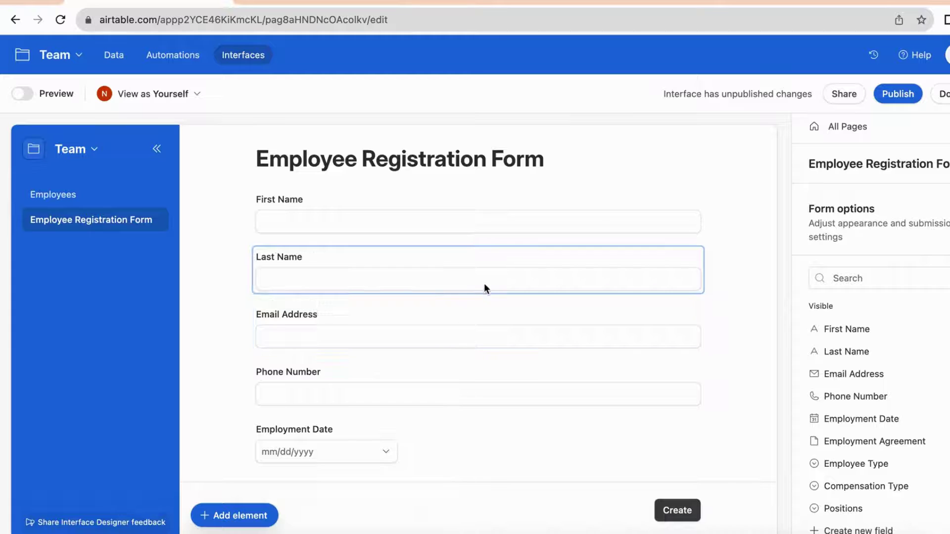
Change the form's submit button label from 'Create' to 'Submit' and return to the fields list
{"action": "scroll", "coordinate": [719, 280], "scroll_direction": "down", "scroll_amount": 4}
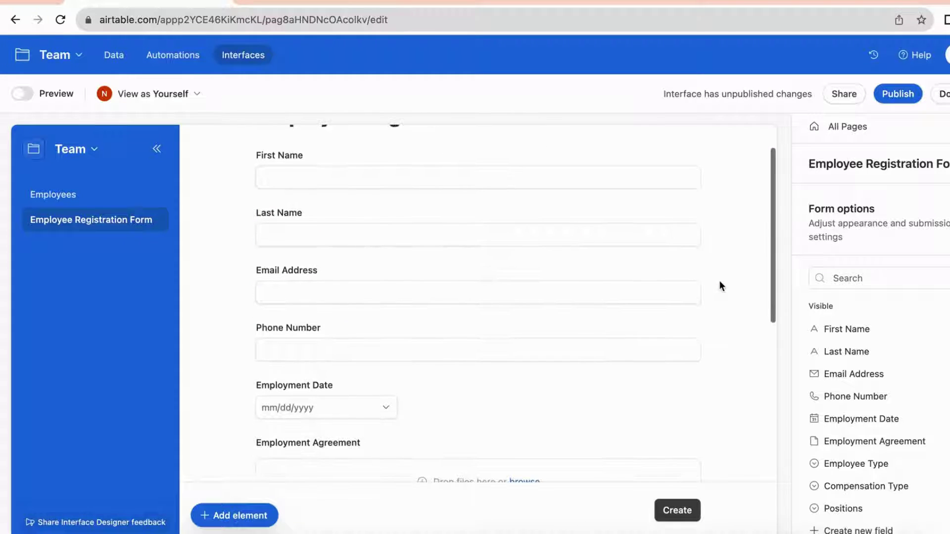
{"action": "scroll", "coordinate": [693, 349], "scroll_direction": "down", "scroll_amount": 6}
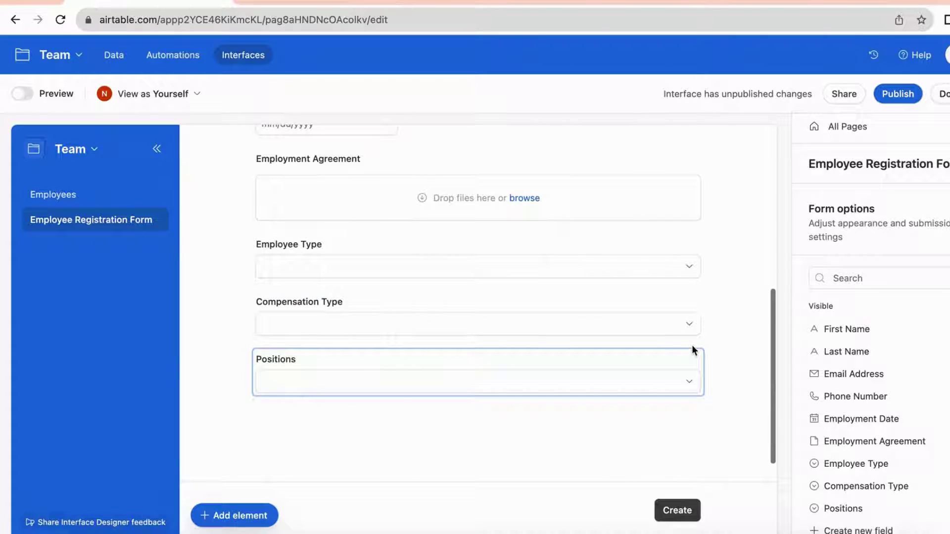
{"action": "scroll", "coordinate": [720, 292], "scroll_direction": "up", "scroll_amount": 10}
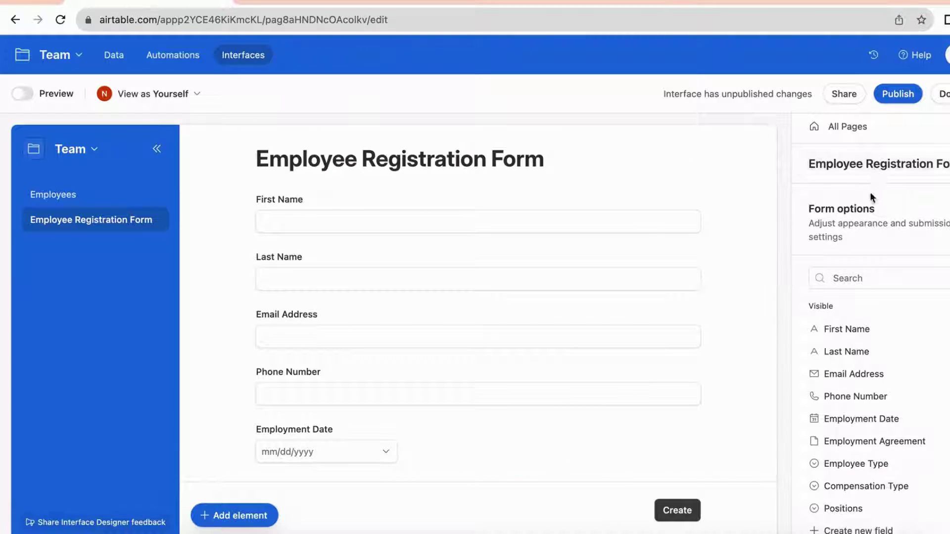
{"action": "left_click", "coordinate": [934, 224]}
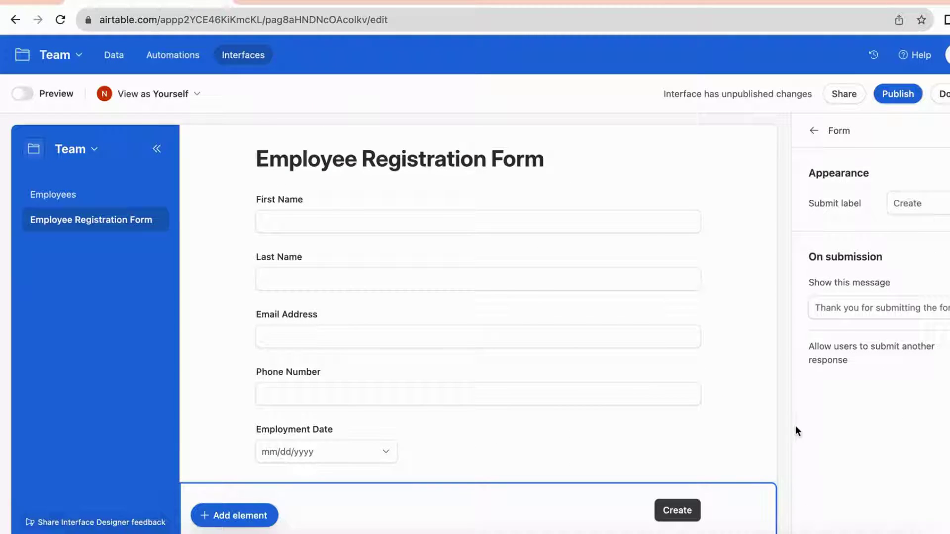
{"action": "left_click", "coordinate": [894, 203]}
{"action": "key", "text": "super+a"}
{"action": "type", "text": "Su"}
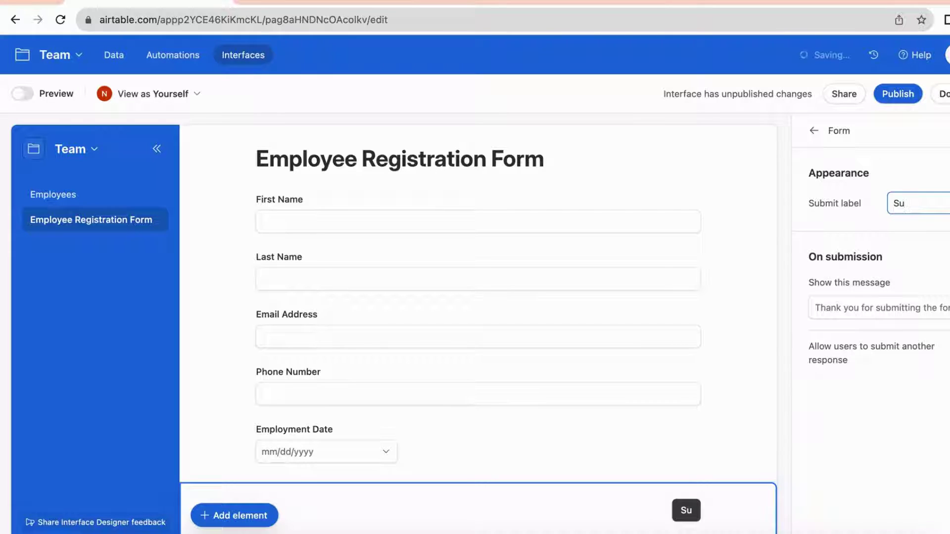
{"action": "type", "text": "bmit"}
{"action": "left_click", "coordinate": [871, 409]}
{"action": "left_click", "coordinate": [819, 141]}
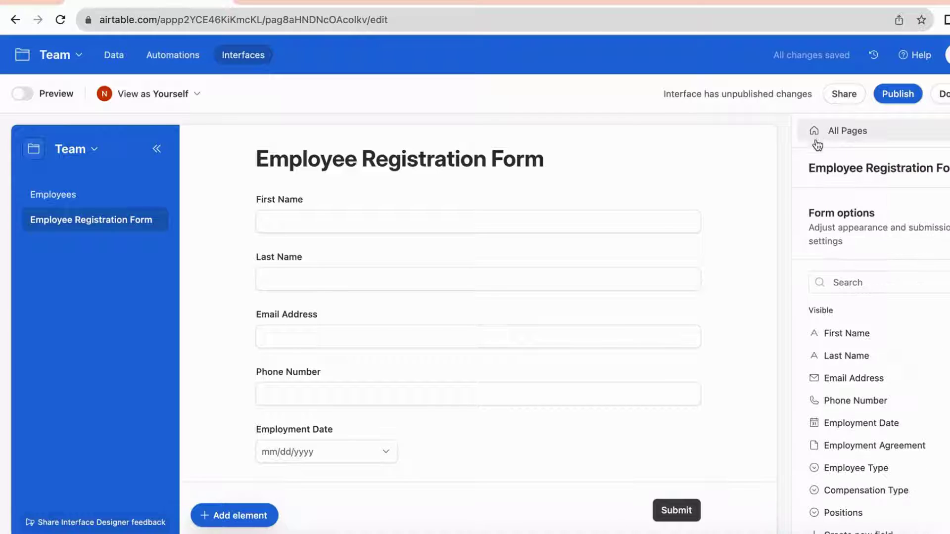
{"action": "scroll", "coordinate": [694, 320], "scroll_direction": "down", "scroll_amount": 1}
{"action": "scroll", "coordinate": [681, 144], "scroll_direction": "up", "scroll_amount": 2}
Keep First Name at Default size and add the helper text 'Your first name'
{"action": "left_click", "coordinate": [676, 224]}
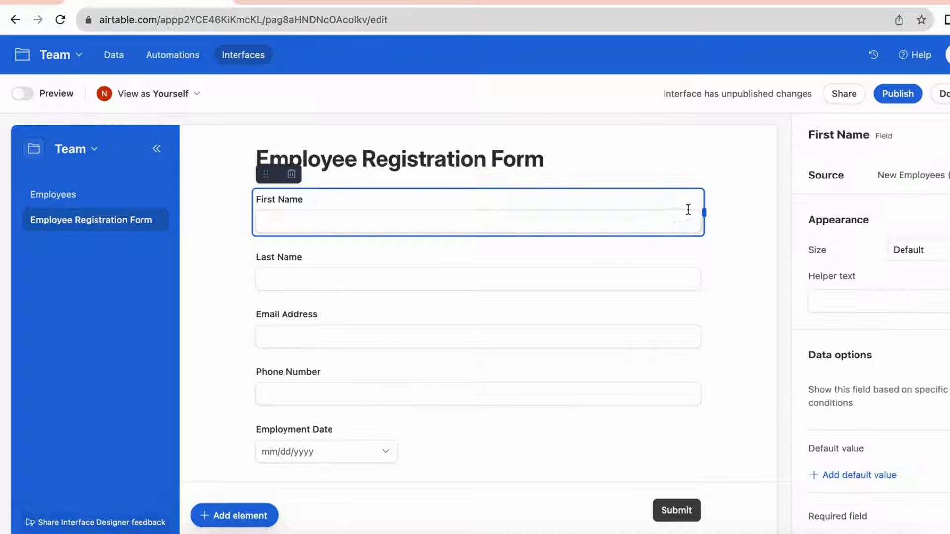
{"action": "left_click", "coordinate": [922, 255]}
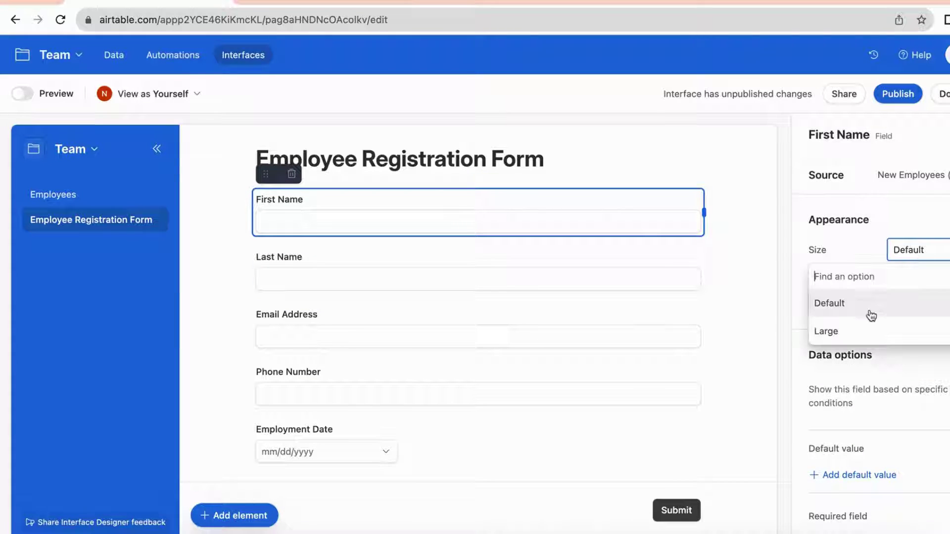
{"action": "left_click", "coordinate": [861, 330]}
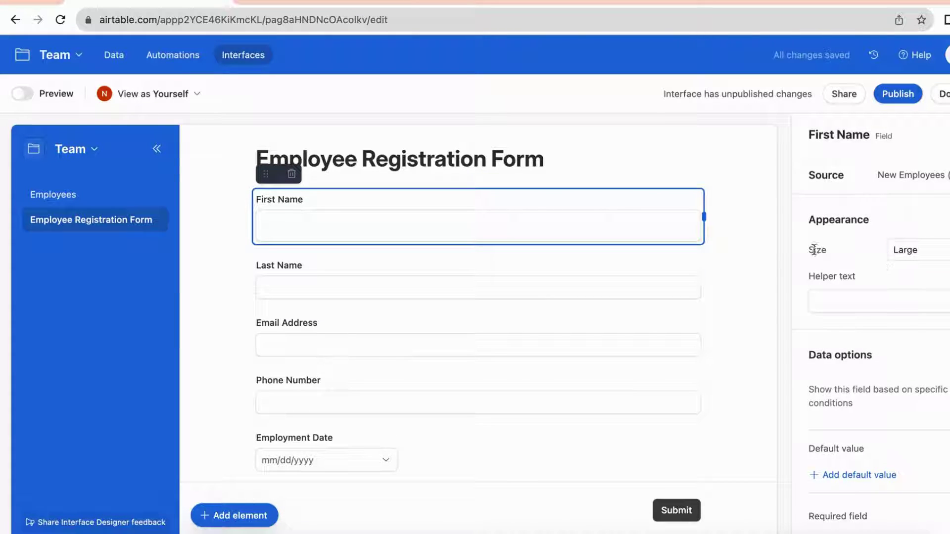
{"action": "left_click", "coordinate": [937, 261]}
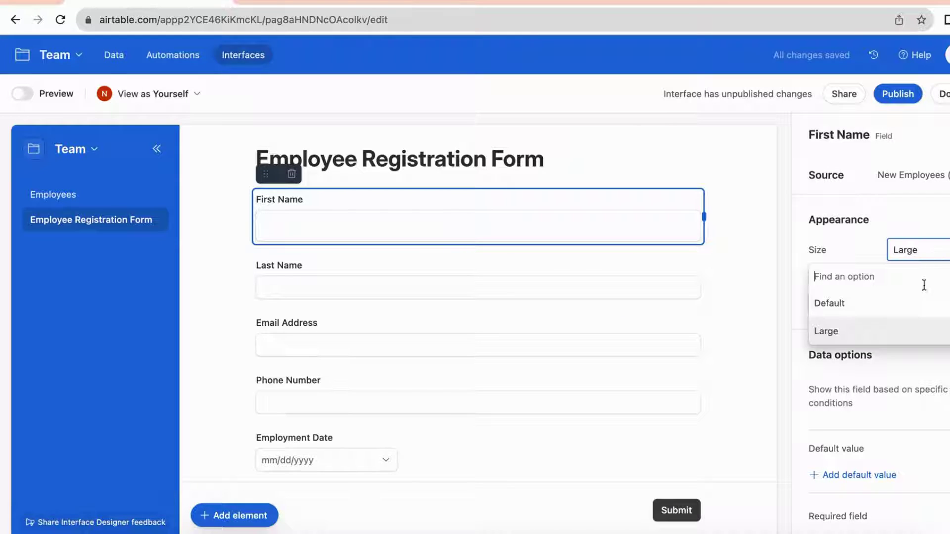
{"action": "left_click", "coordinate": [912, 303]}
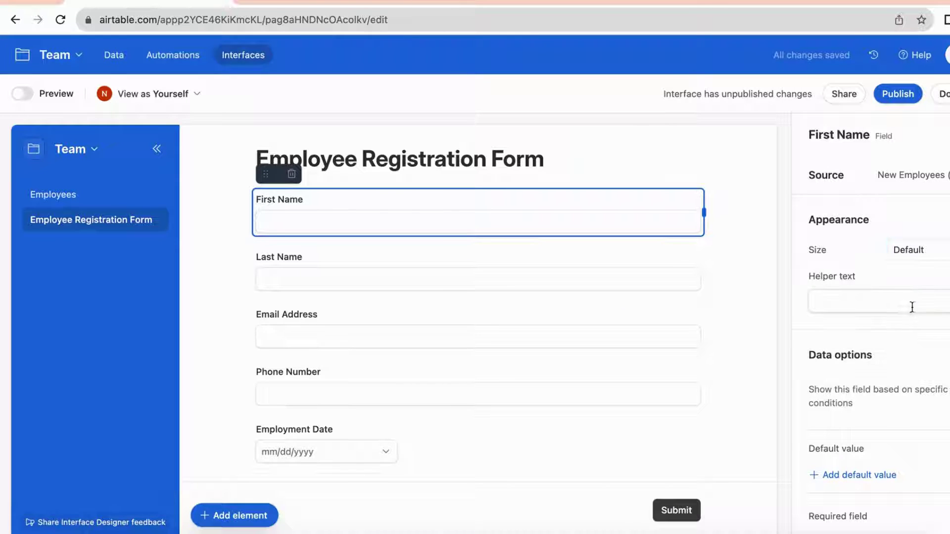
{"action": "left_click", "coordinate": [839, 303]}
{"action": "type", "text": "Your "}
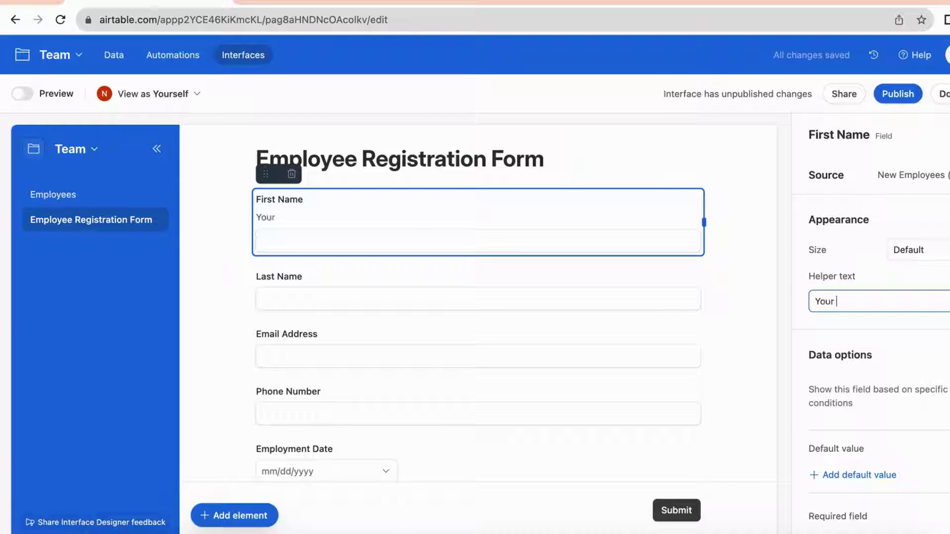
{"action": "type", "text": "first name"}
{"action": "left_click", "coordinate": [913, 327]}
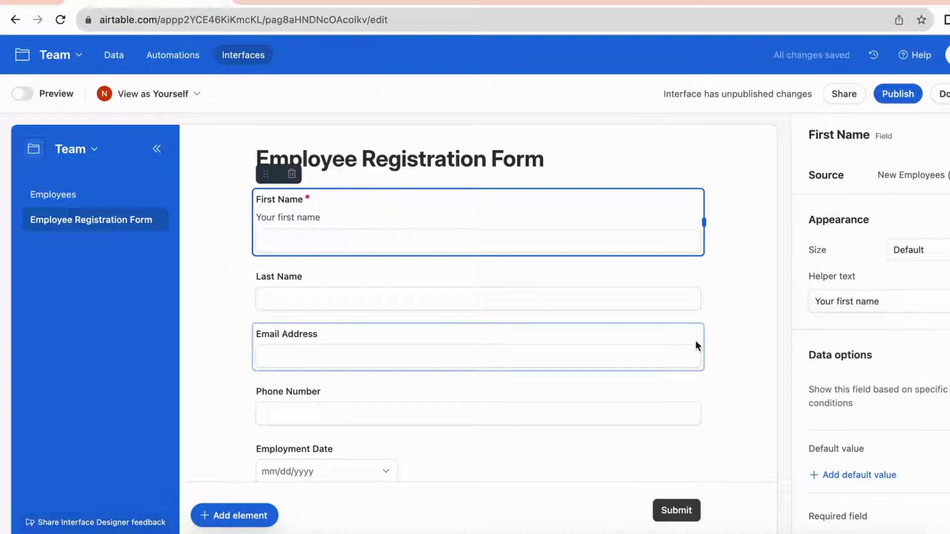
Review the Last Name and Positions field settings on the form
{"action": "left_click", "coordinate": [657, 288]}
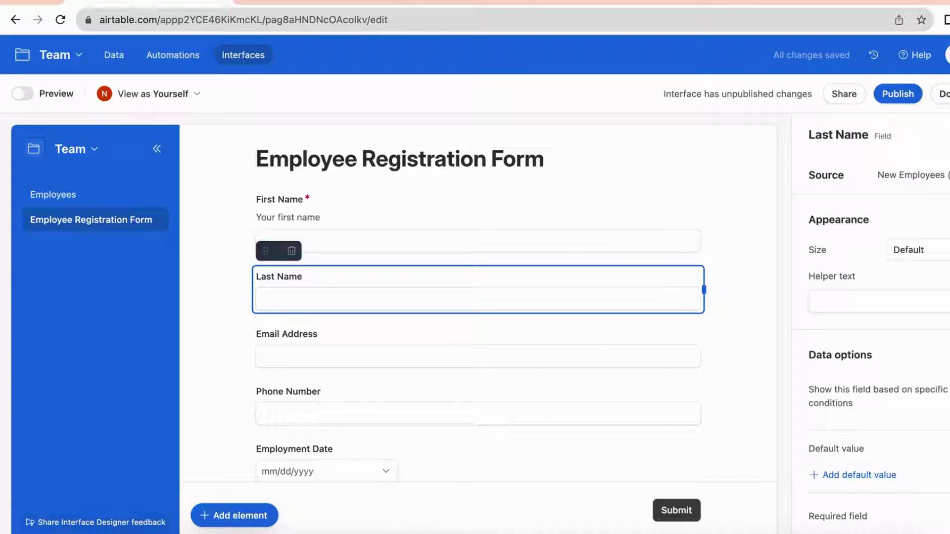
{"action": "scroll", "coordinate": [666, 440], "scroll_direction": "down", "scroll_amount": 5}
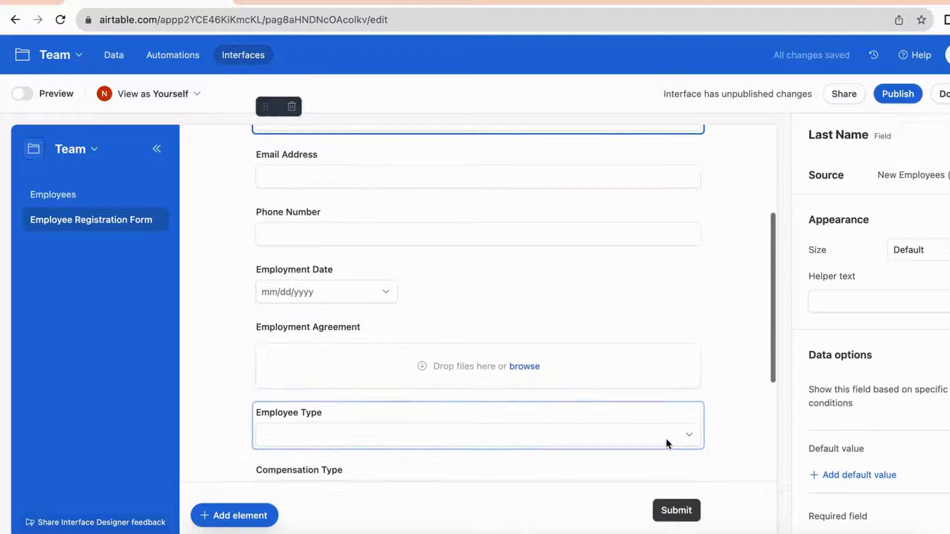
{"action": "scroll", "coordinate": [666, 439], "scroll_direction": "down", "scroll_amount": 3}
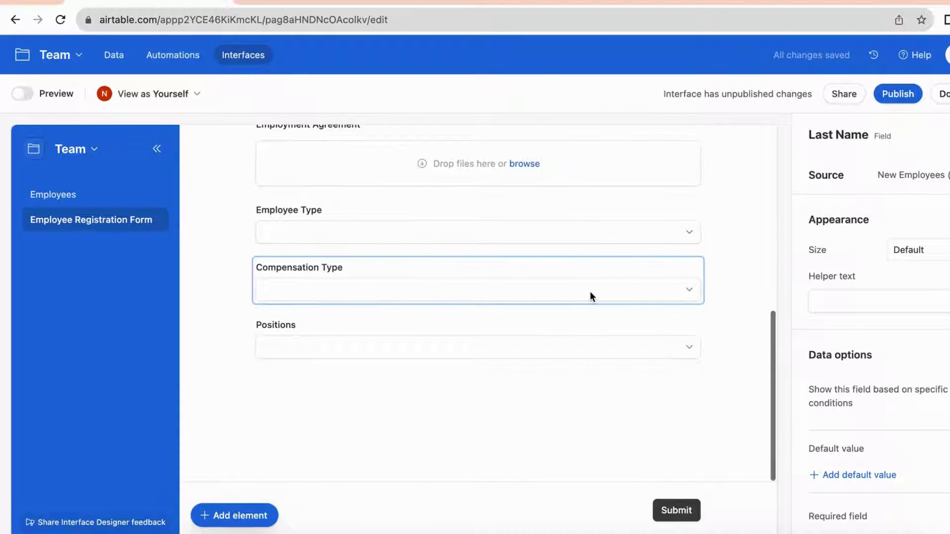
{"action": "scroll", "coordinate": [582, 323], "scroll_direction": "up", "scroll_amount": 1}
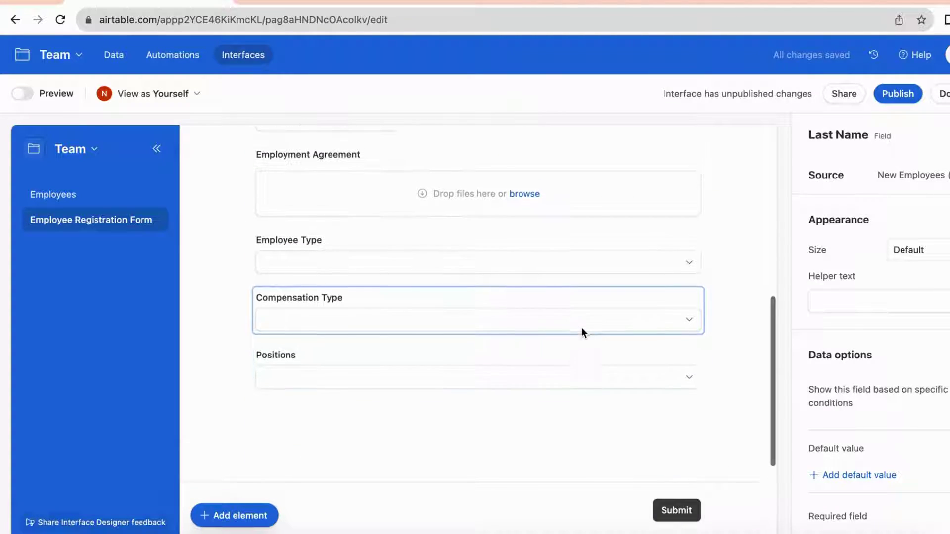
{"action": "left_click", "coordinate": [578, 360]}
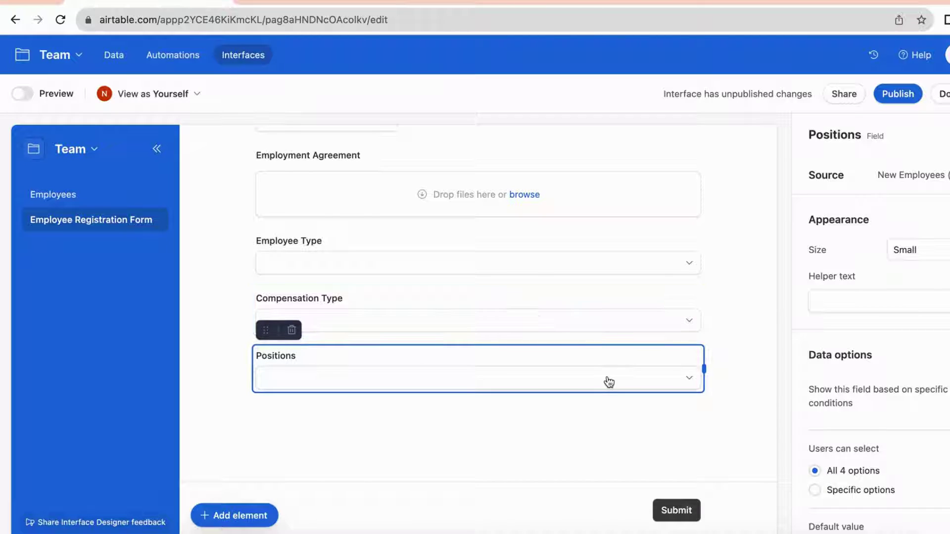
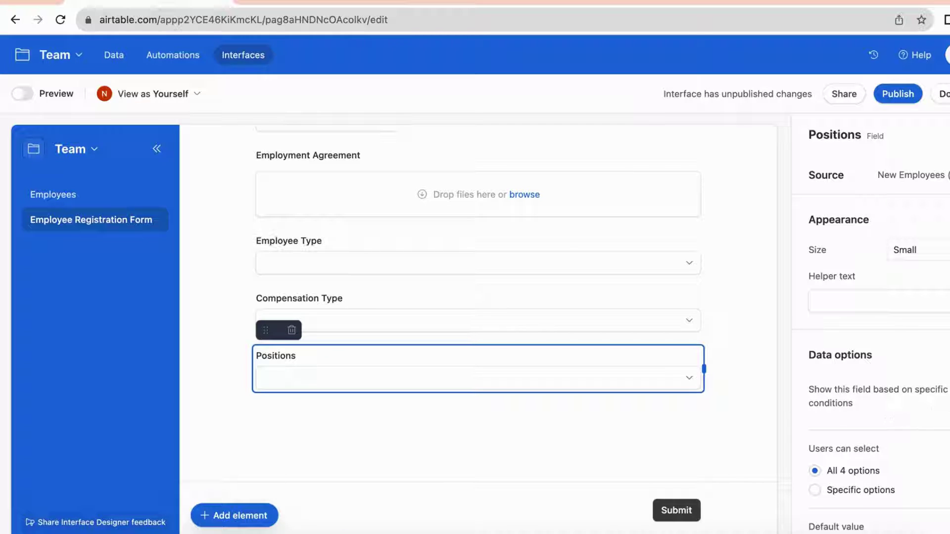
Add a visibility condition so Positions shows only when Compensation Type is not empty
{"action": "left_click", "coordinate": [948, 397]}
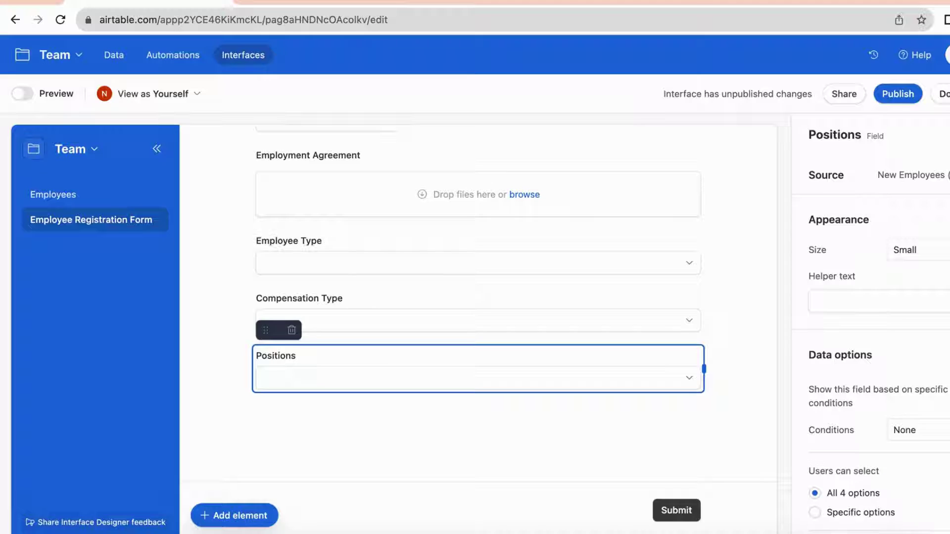
{"action": "left_click", "coordinate": [944, 435]}
{"action": "left_click", "coordinate": [630, 514]}
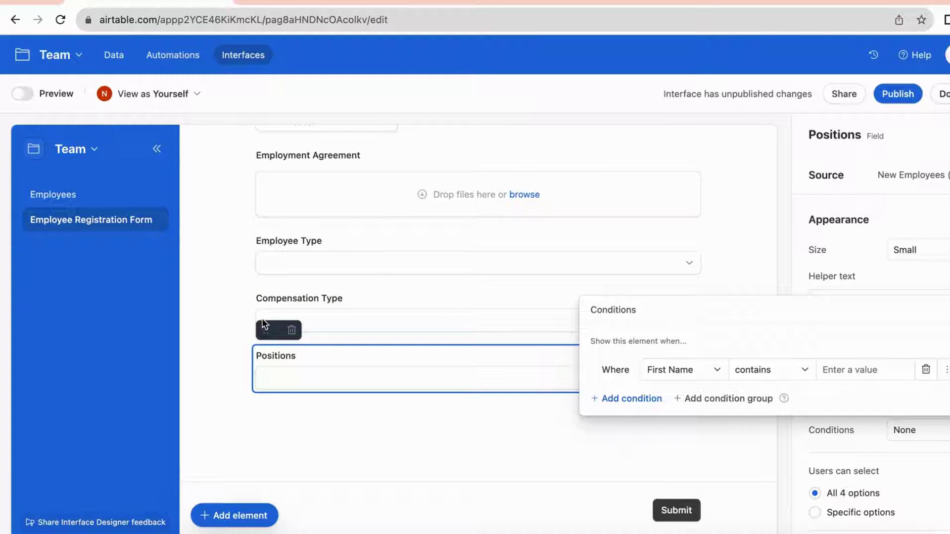
{"action": "left_click", "coordinate": [671, 372]}
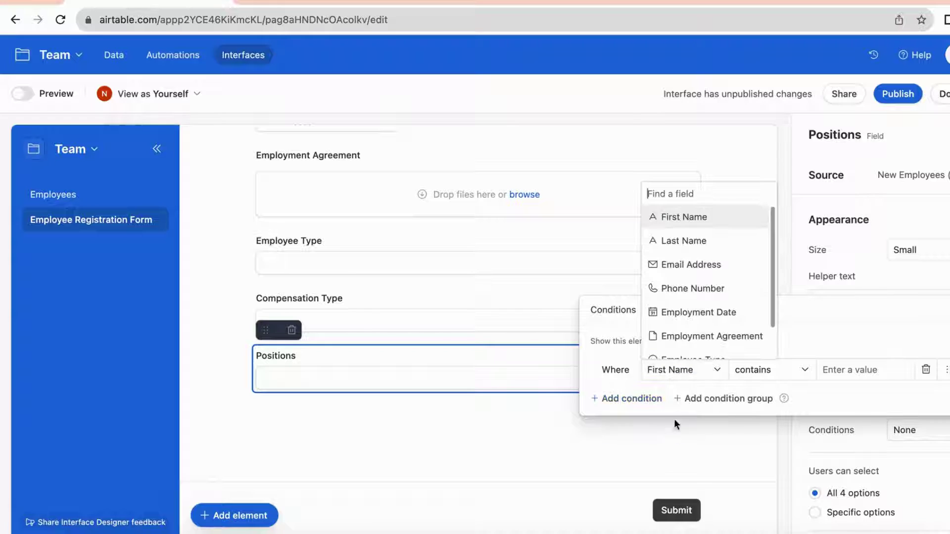
{"action": "scroll", "coordinate": [674, 328], "scroll_direction": "down", "scroll_amount": 1}
{"action": "left_click", "coordinate": [677, 347]}
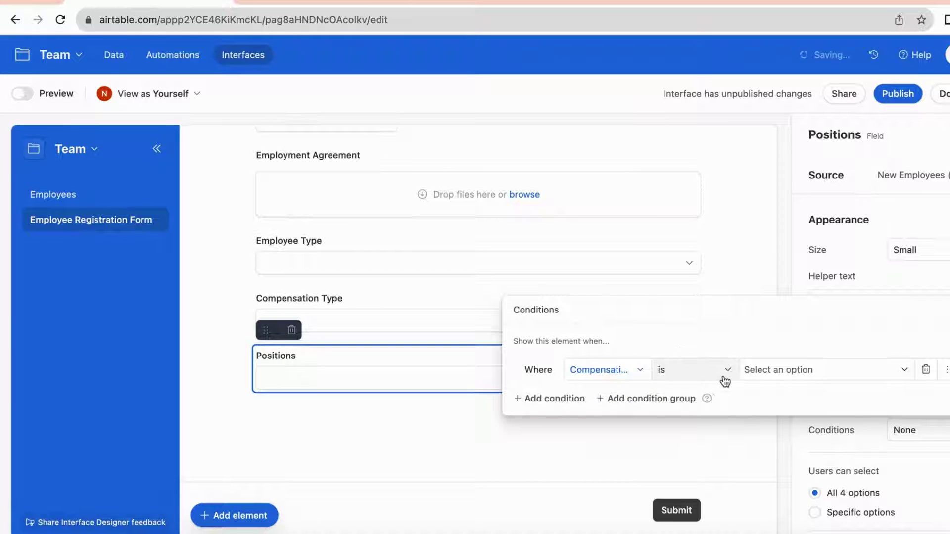
{"action": "left_click", "coordinate": [710, 370]}
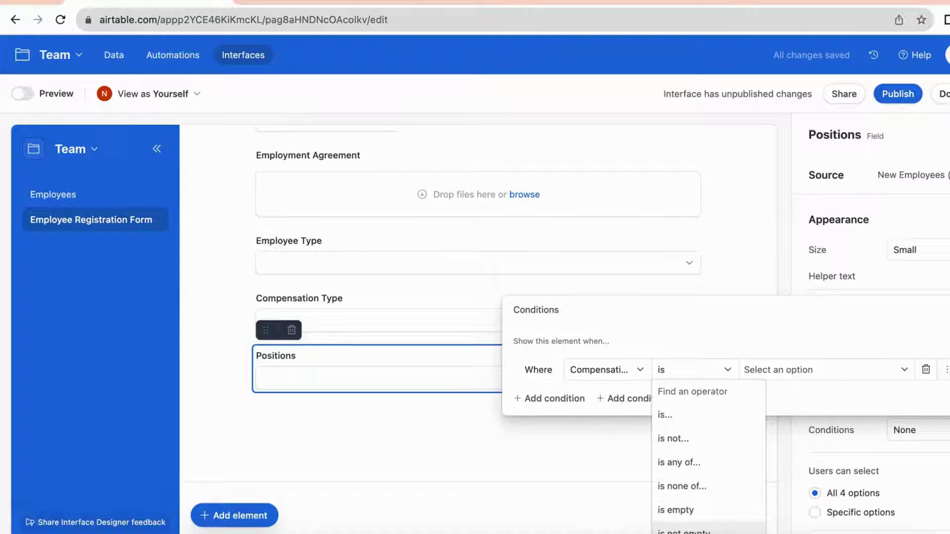
{"action": "left_click", "coordinate": [683, 531]}
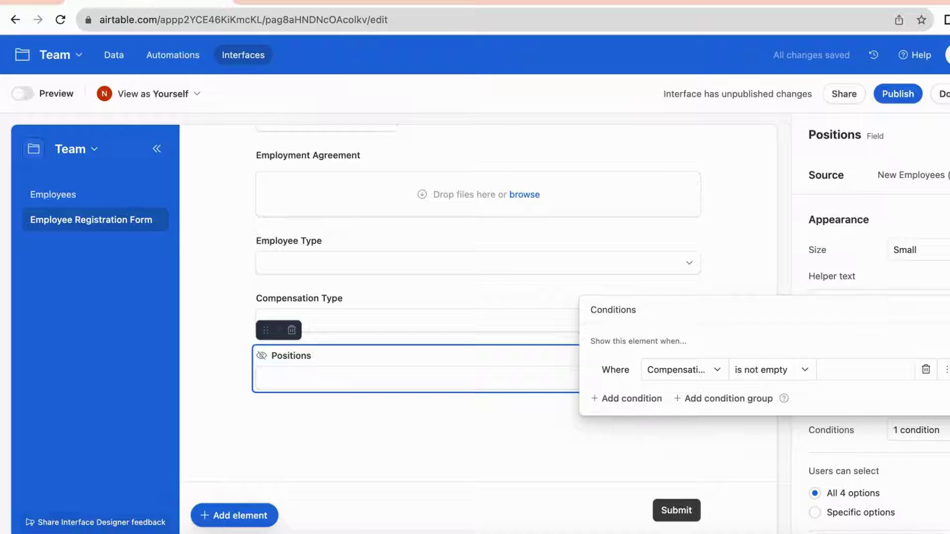
{"action": "key", "text": "Escape"}
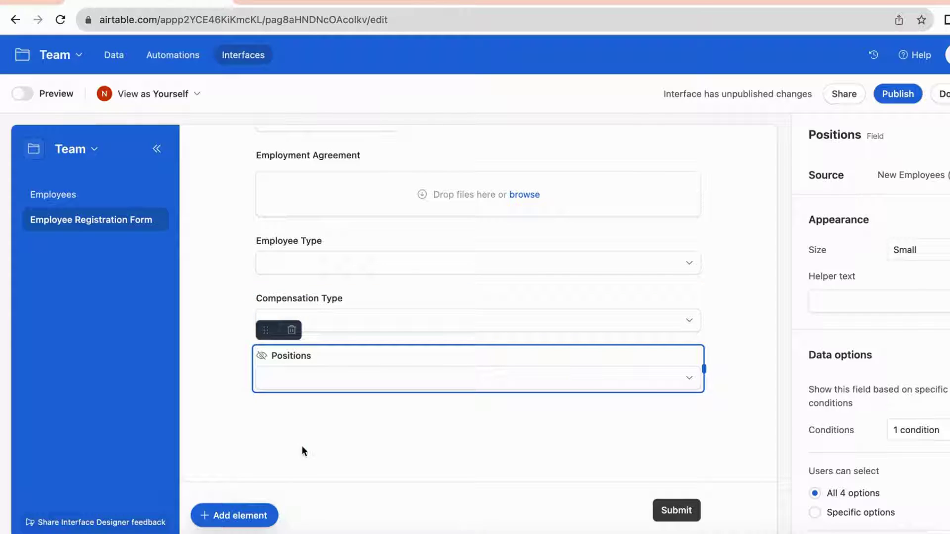
{"action": "scroll", "coordinate": [483, 322], "scroll_direction": "down", "scroll_amount": 1}
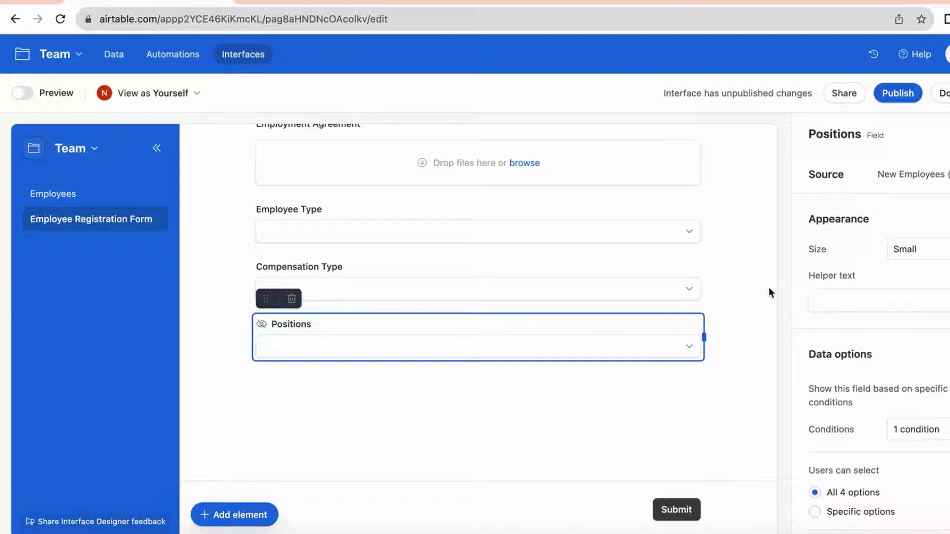
Add the hidden Compensation field to the registration form
{"action": "left_click", "coordinate": [743, 281]}
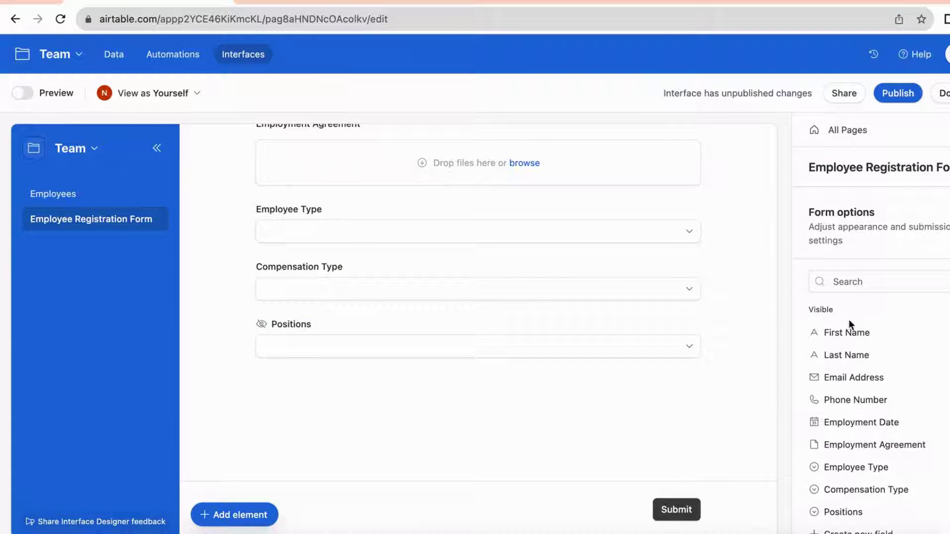
{"action": "scroll", "coordinate": [912, 409], "scroll_direction": "down", "scroll_amount": 2}
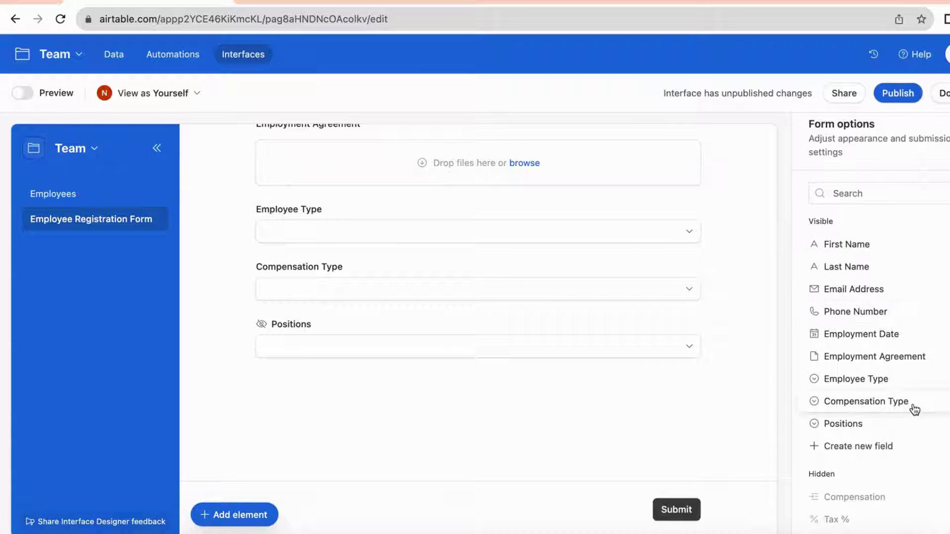
{"action": "scroll", "coordinate": [914, 410], "scroll_direction": "down", "scroll_amount": 1}
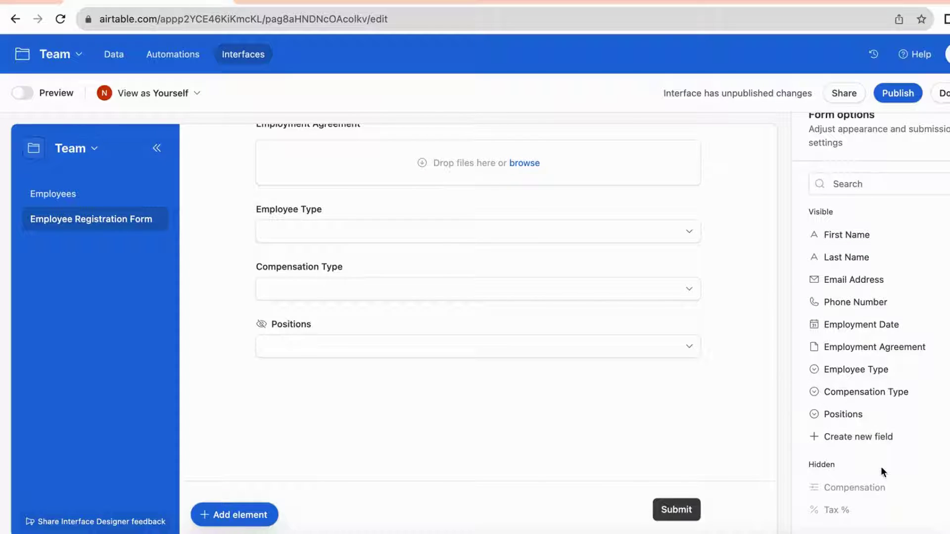
{"action": "left_click", "coordinate": [854, 488]}
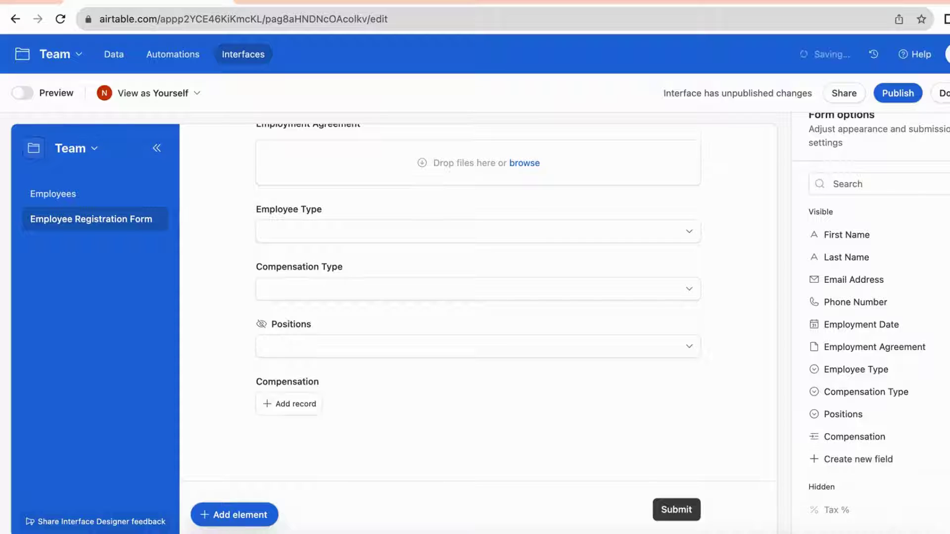
{"action": "scroll", "coordinate": [708, 362], "scroll_direction": "down", "scroll_amount": 1}
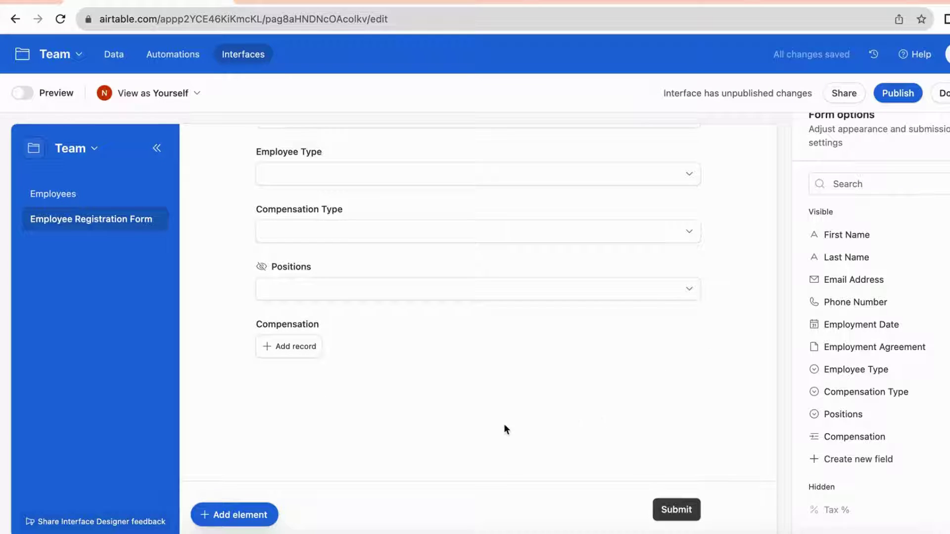
Publish the Employee Management interface changes
{"action": "scroll", "coordinate": [869, 153], "scroll_direction": "up", "scroll_amount": 3}
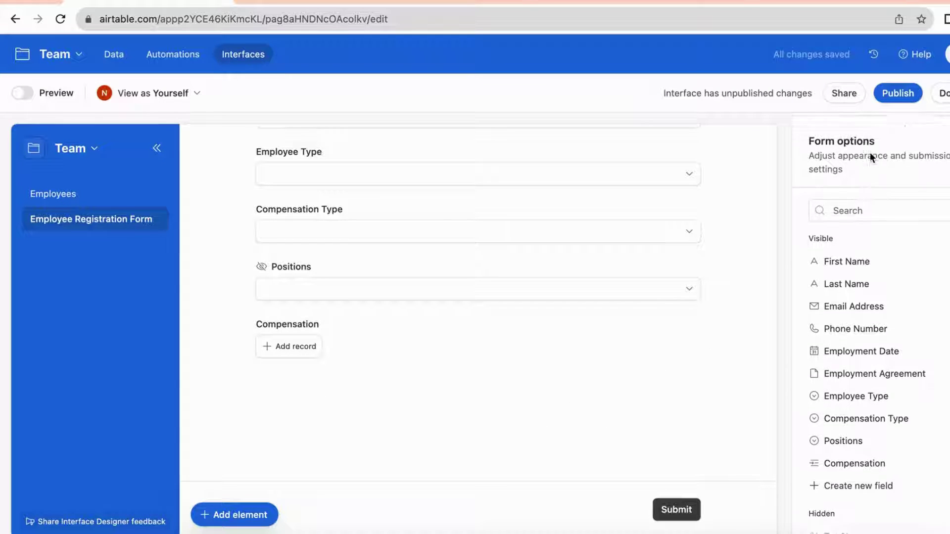
{"action": "left_click", "coordinate": [899, 95]}
{"action": "left_click", "coordinate": [646, 357]}
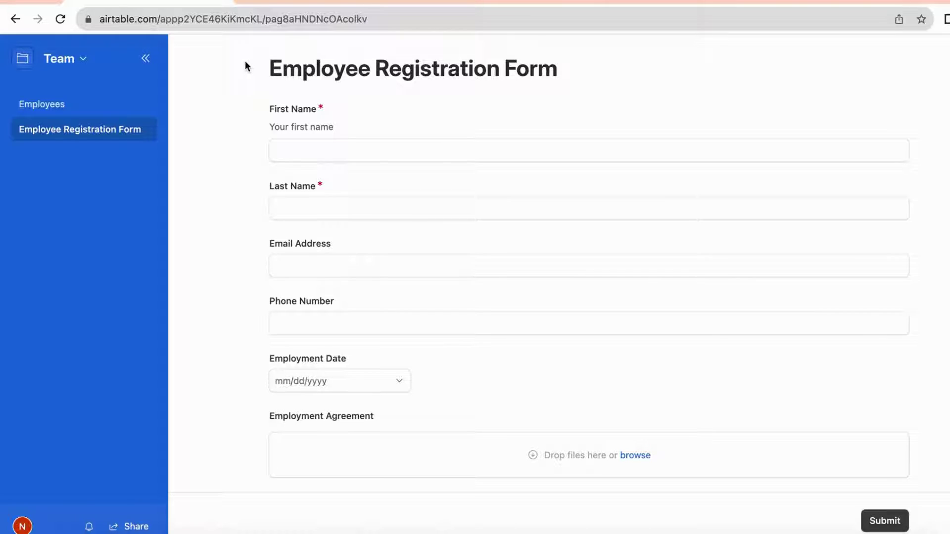
Enter the new employee's first and last name, e-mail address and phone number
{"action": "left_click", "coordinate": [319, 155]}
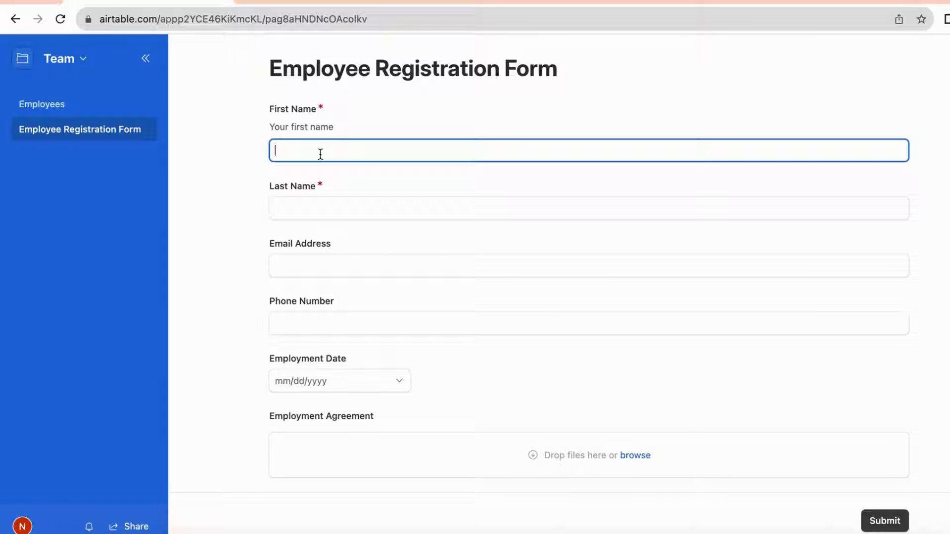
{"action": "left_click", "coordinate": [346, 208]}
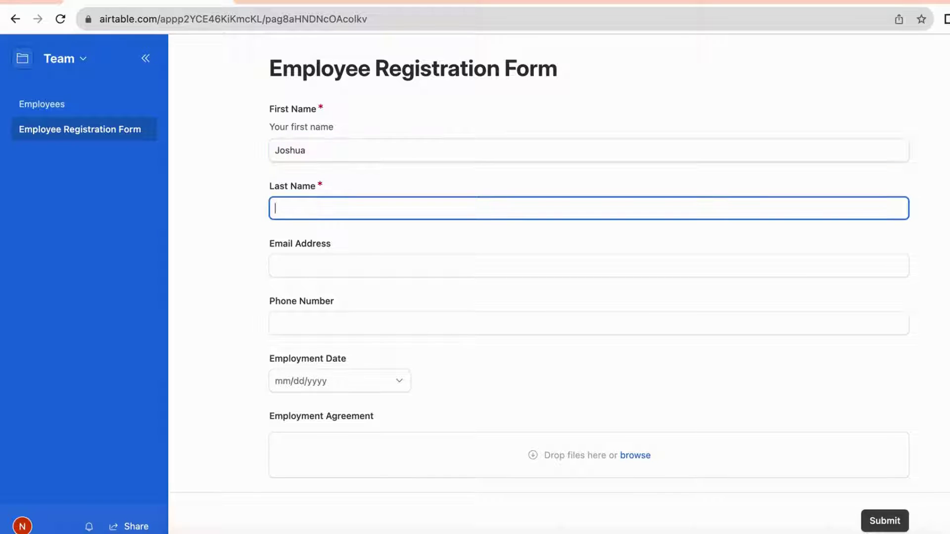
{"action": "left_click", "coordinate": [275, 265]}
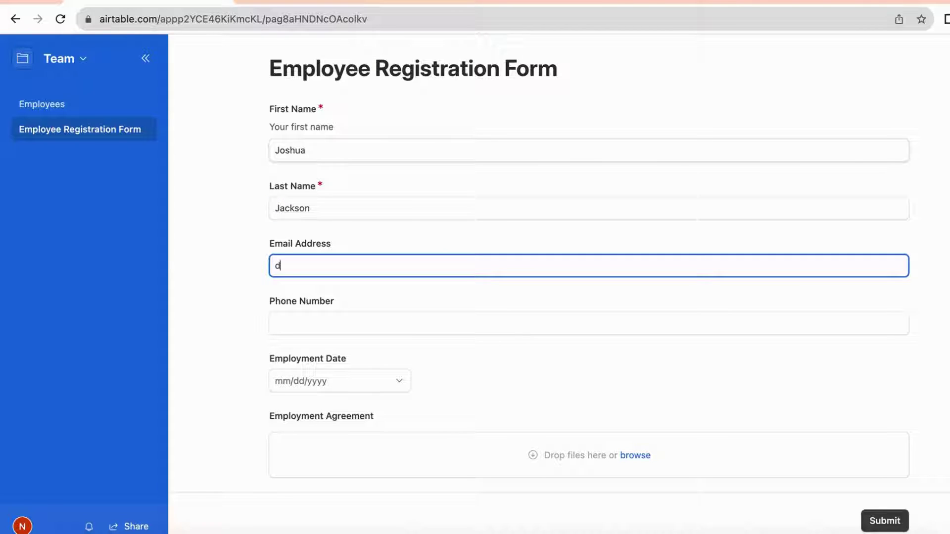
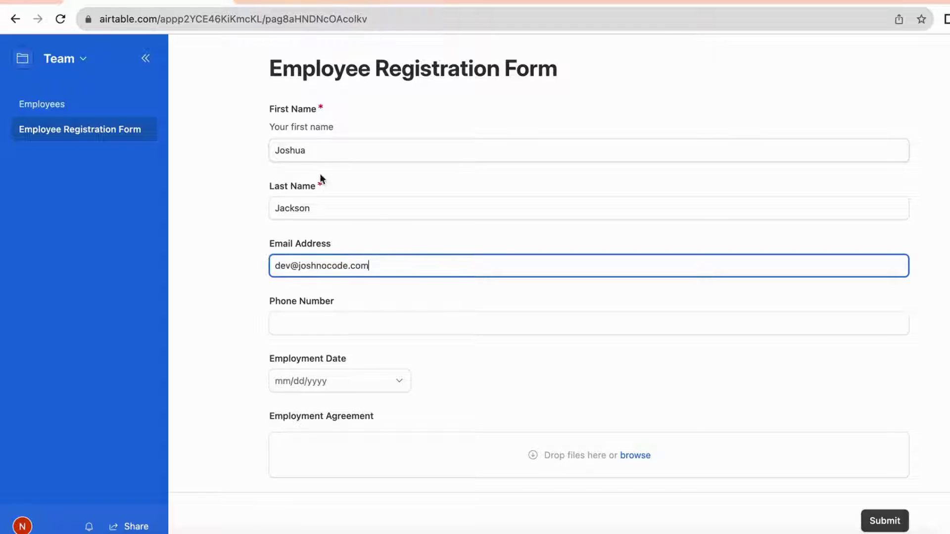
{"action": "left_click", "coordinate": [291, 320]}
{"action": "type", "text": "1234567899"}
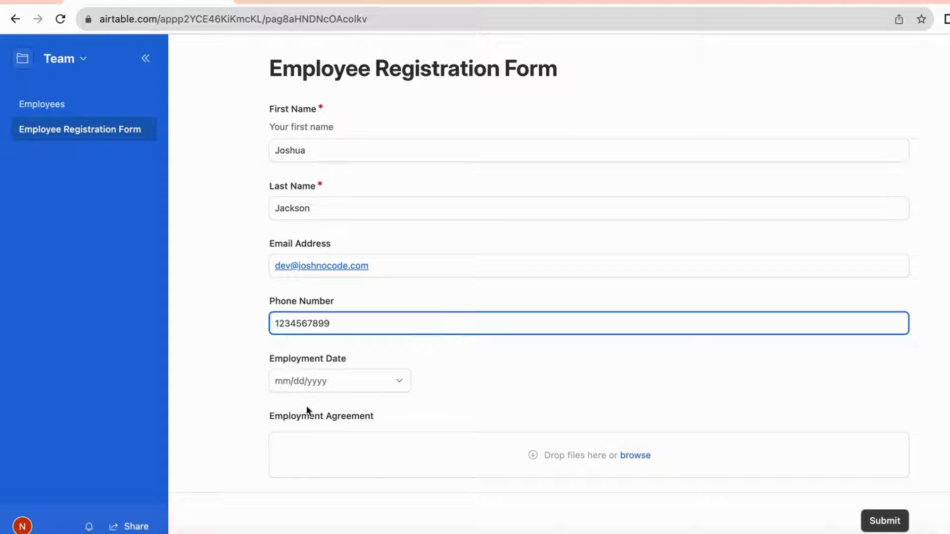
Set the employment date to 10/15/2023 and search the web for an employment agreement
{"action": "left_click", "coordinate": [393, 379]}
{"action": "left_click", "coordinate": [304, 307]}
{"action": "scroll", "coordinate": [381, 436], "scroll_direction": "down", "scroll_amount": 3}
{"action": "left_click", "coordinate": [535, 309]}
{"action": "left_click", "coordinate": [261, 192]}
{"action": "type", "text": "employment agreement"}
{"action": "key", "text": "Return"}
Re-pick 10/15/2023 and upload an employment agreement document found by web search
{"action": "left_click", "coordinate": [291, 378]}
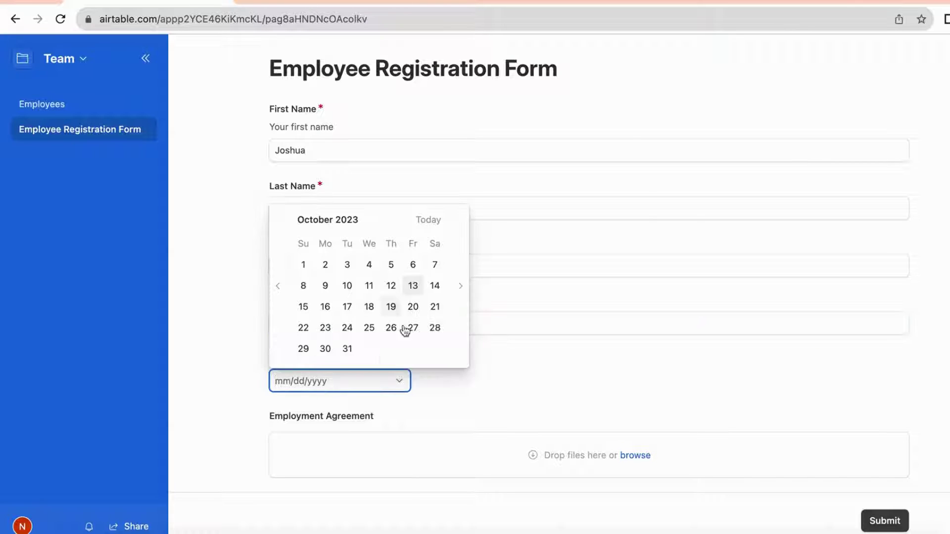
{"action": "left_click", "coordinate": [303, 305]}
{"action": "scroll", "coordinate": [379, 420], "scroll_direction": "down", "scroll_amount": 2}
{"action": "left_click", "coordinate": [540, 347]}
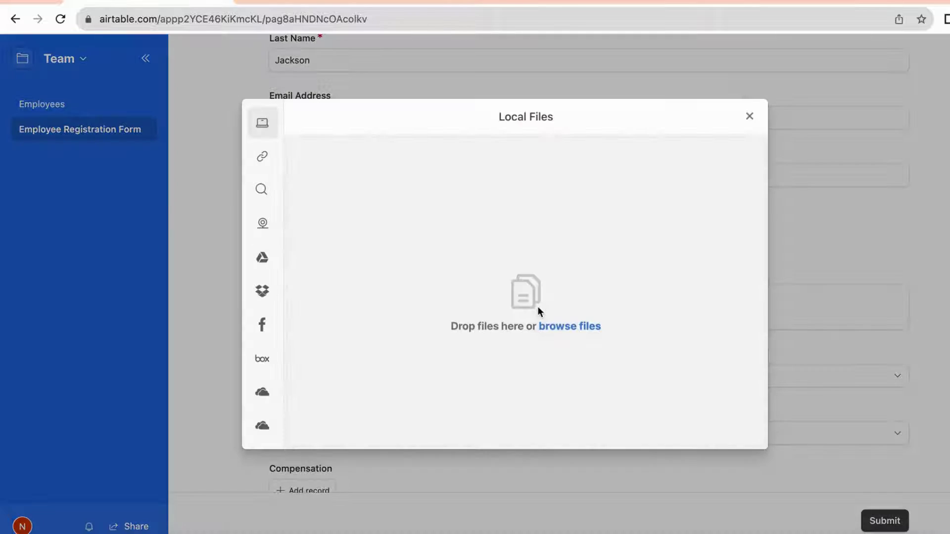
{"action": "left_click", "coordinate": [261, 190]}
{"action": "left_click", "coordinate": [513, 302]}
{"action": "type", "text": "employment agreement"}
{"action": "key", "text": "Return"}
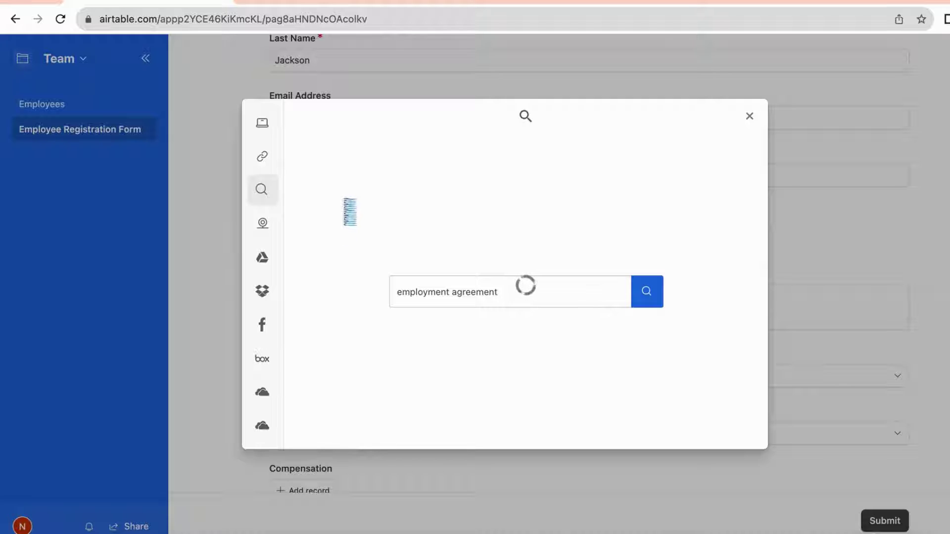
{"action": "left_click", "coordinate": [347, 277]}
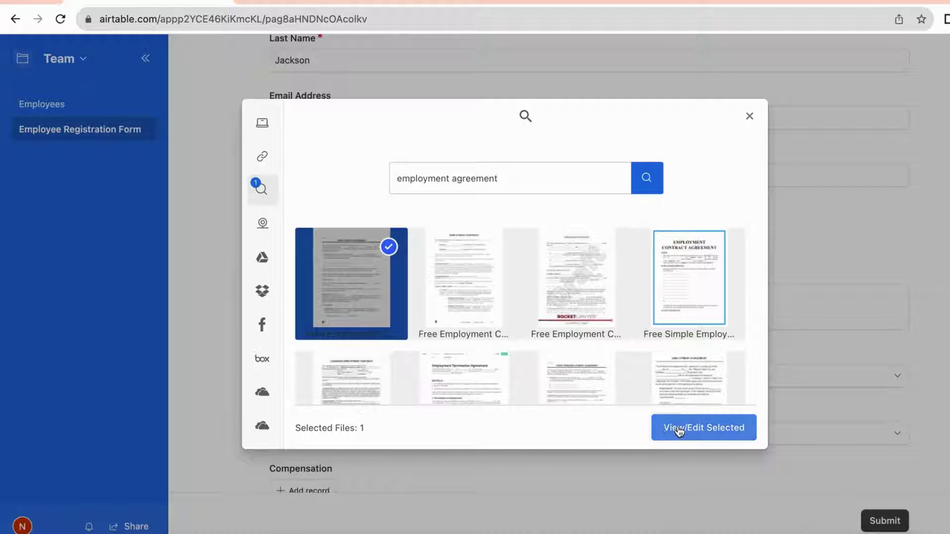
{"action": "left_click", "coordinate": [679, 430]}
{"action": "left_click", "coordinate": [733, 430]}
{"action": "scroll", "coordinate": [764, 106], "scroll_direction": "down", "scroll_amount": 5}
{"action": "left_click", "coordinate": [304, 284]}
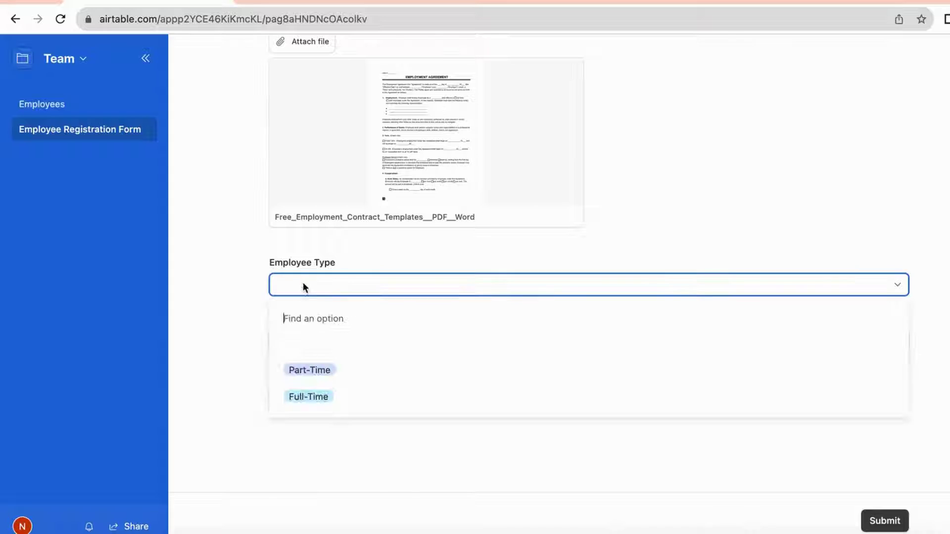
Set Employee Type to Full-Time, Compensation Type to Salary and position to Product Owner
{"action": "left_click", "coordinate": [360, 402]}
{"action": "left_click", "coordinate": [346, 341]}
{"action": "left_click", "coordinate": [331, 459]}
{"action": "left_click", "coordinate": [306, 399]}
{"action": "left_click", "coordinate": [225, 369]}
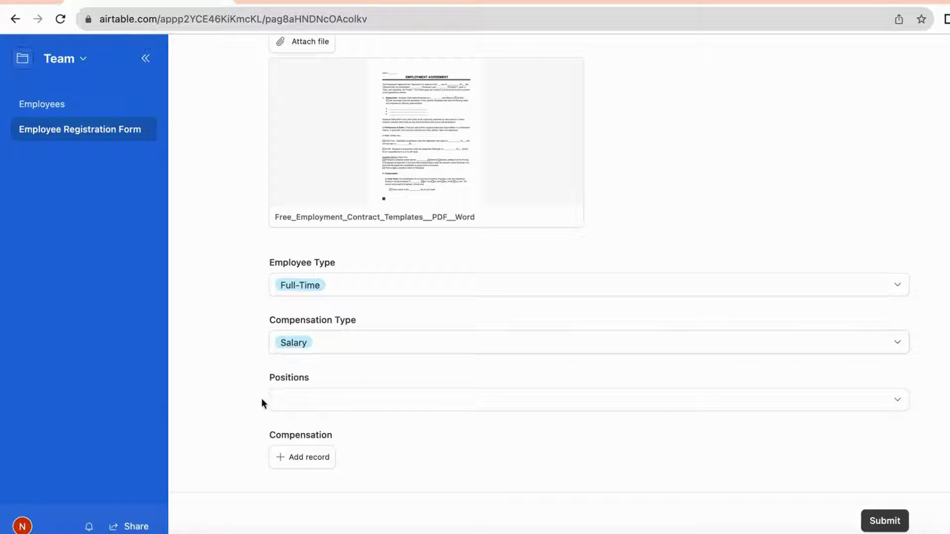
{"action": "left_click", "coordinate": [305, 402]}
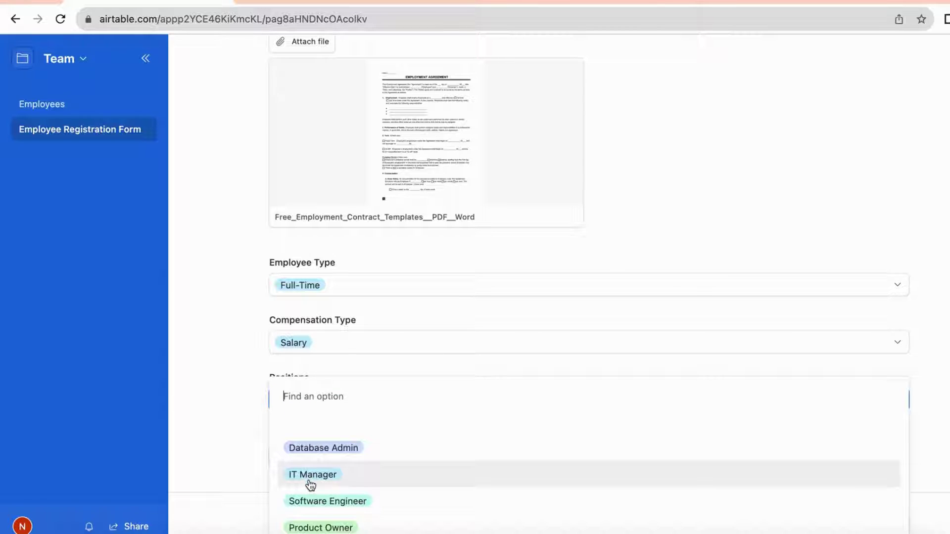
{"action": "left_click", "coordinate": [317, 528]}
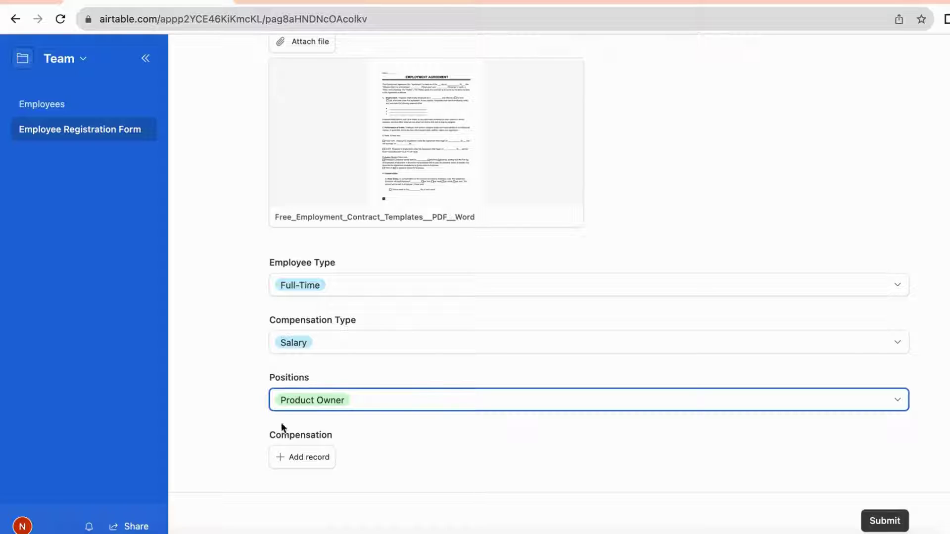
Clear Compensation Type to test hiding Positions, then restore Salary and Product Owner
{"action": "left_click", "coordinate": [341, 352]}
{"action": "left_click", "coordinate": [330, 411]}
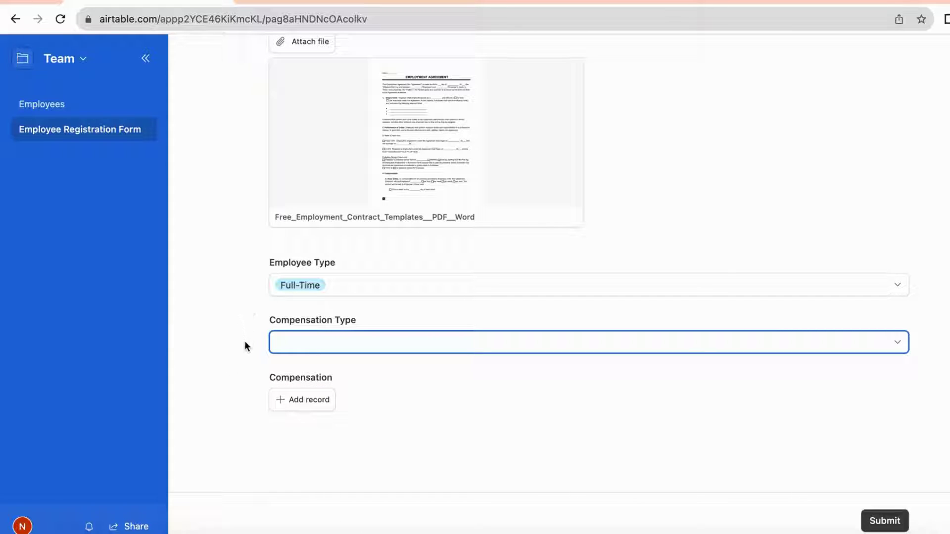
{"action": "left_click", "coordinate": [301, 346]}
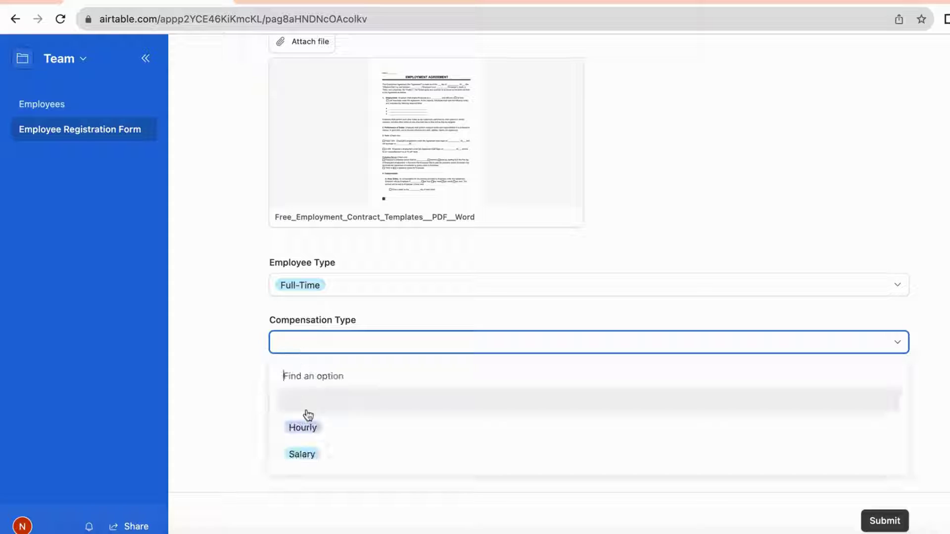
{"action": "left_click", "coordinate": [371, 462]}
{"action": "left_click", "coordinate": [377, 405]}
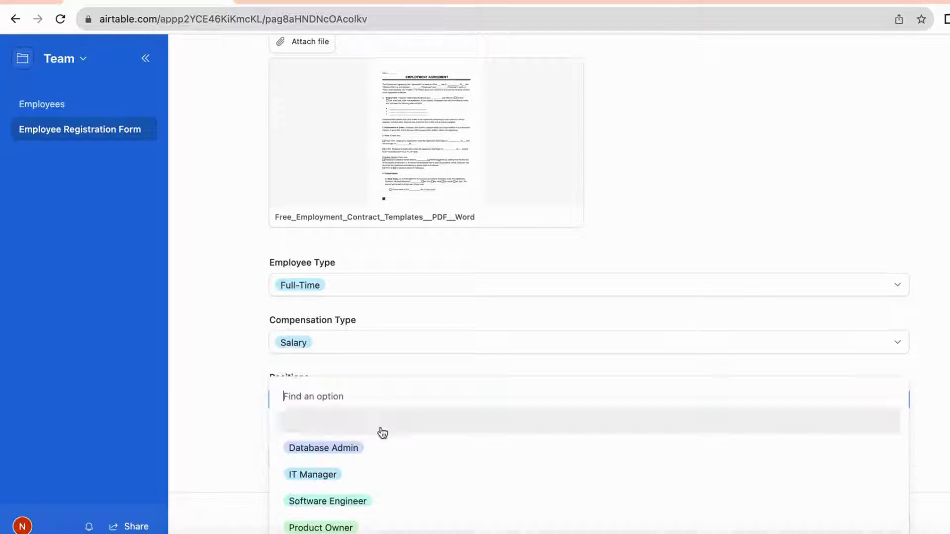
{"action": "left_click", "coordinate": [348, 528]}
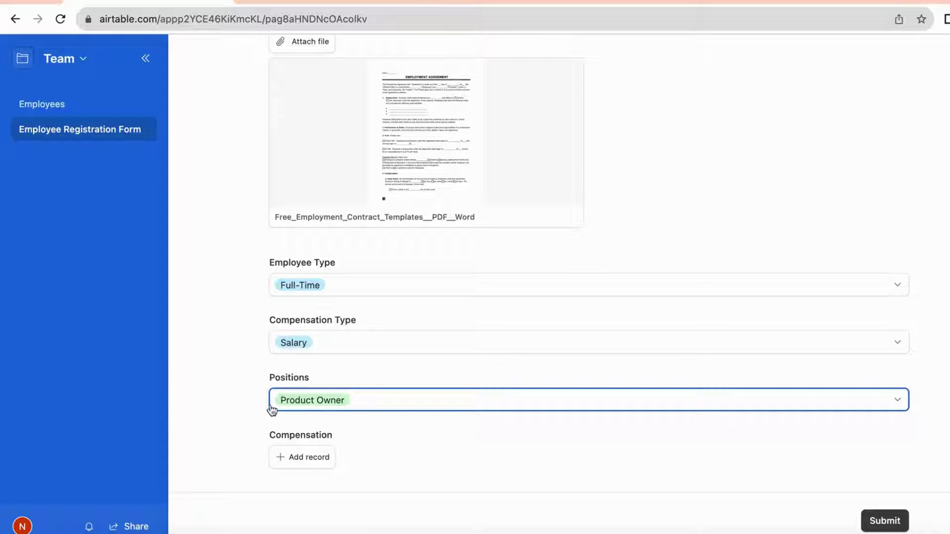
Link compensation record 4 and submit the registration form
{"action": "left_click", "coordinate": [283, 458]}
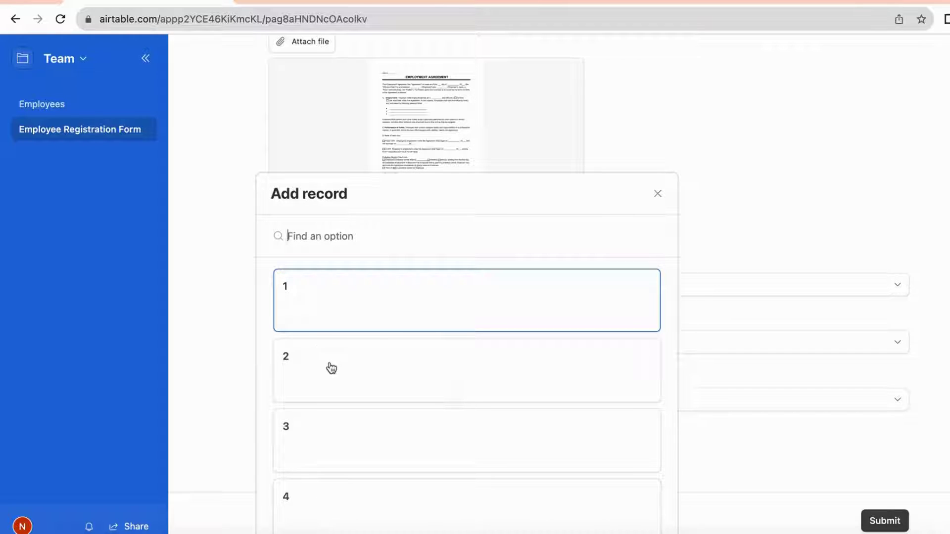
{"action": "left_click", "coordinate": [317, 494]}
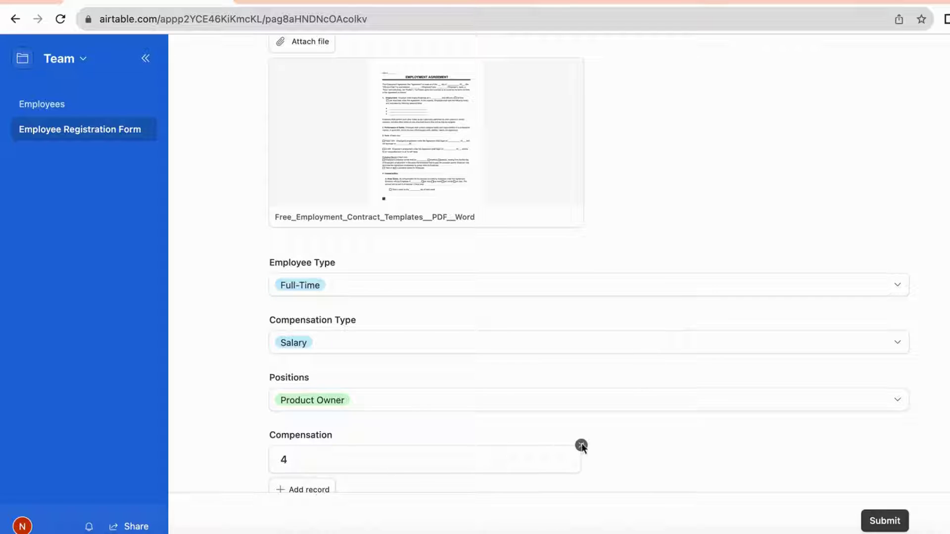
{"action": "scroll", "coordinate": [742, 483], "scroll_direction": "down", "scroll_amount": 1}
{"action": "scroll", "coordinate": [693, 473], "scroll_direction": "down", "scroll_amount": 3}
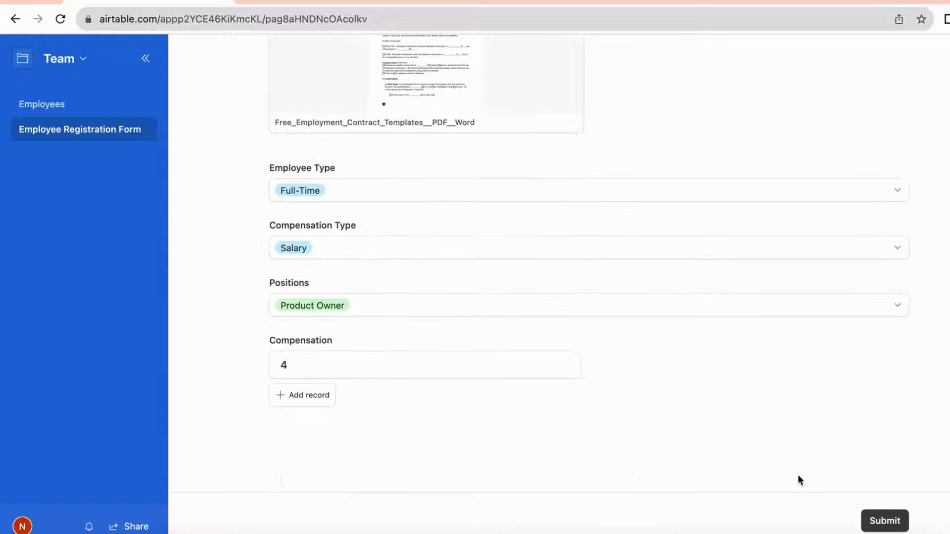
{"action": "left_click", "coordinate": [885, 521]}
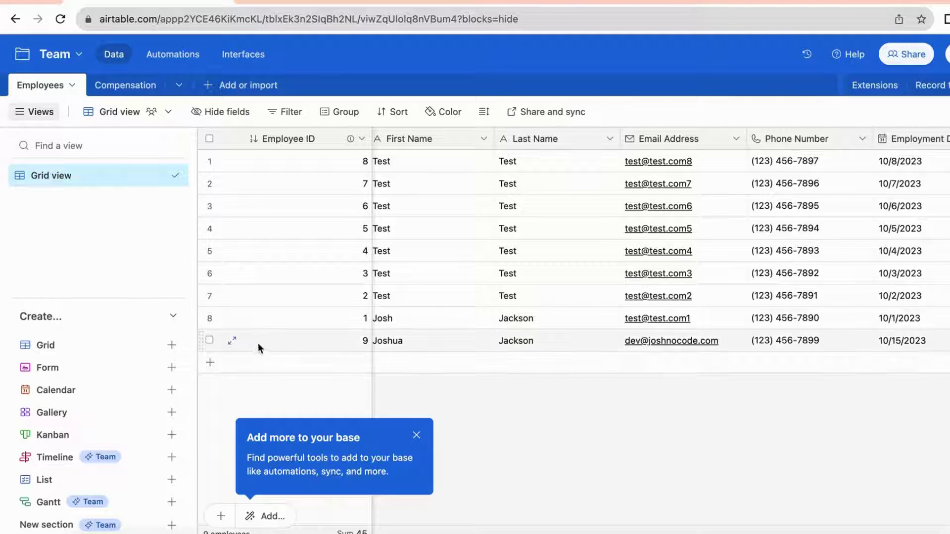
{"action": "left_click", "coordinate": [209, 340]}
{"action": "scroll", "coordinate": [456, 378], "scroll_direction": "left", "scroll_amount": 1}
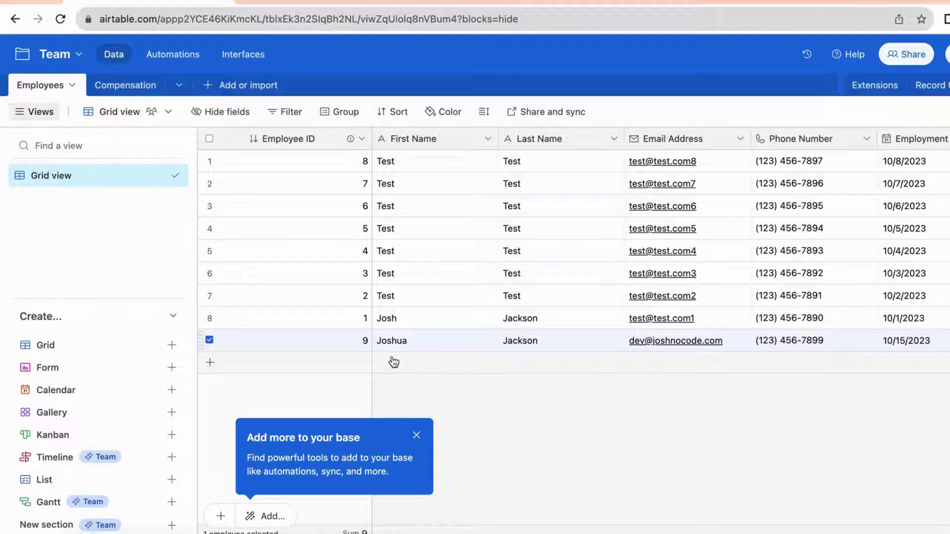
{"action": "scroll", "coordinate": [484, 372], "scroll_direction": "right", "scroll_amount": 1}
{"action": "scroll", "coordinate": [485, 371], "scroll_direction": "right", "scroll_amount": 10}
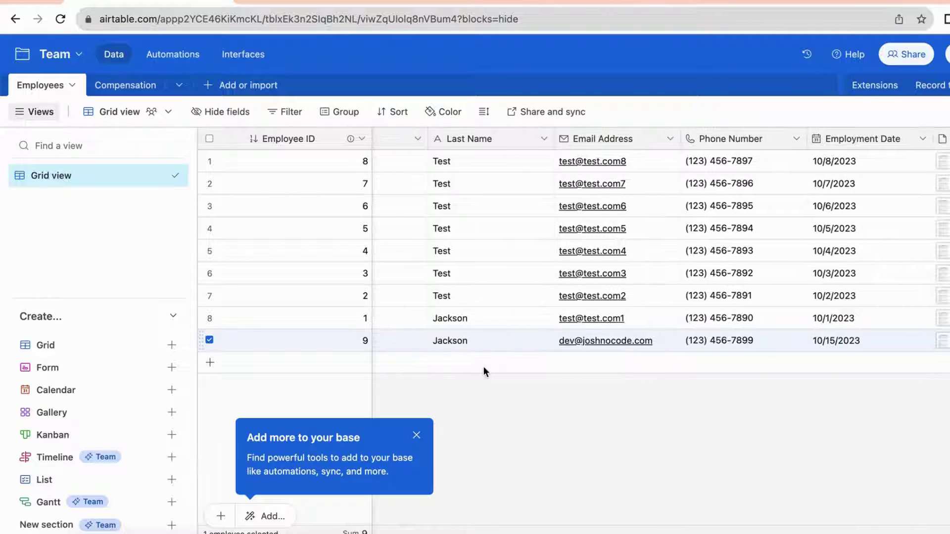
{"action": "scroll", "coordinate": [514, 364], "scroll_direction": "right", "scroll_amount": 10}
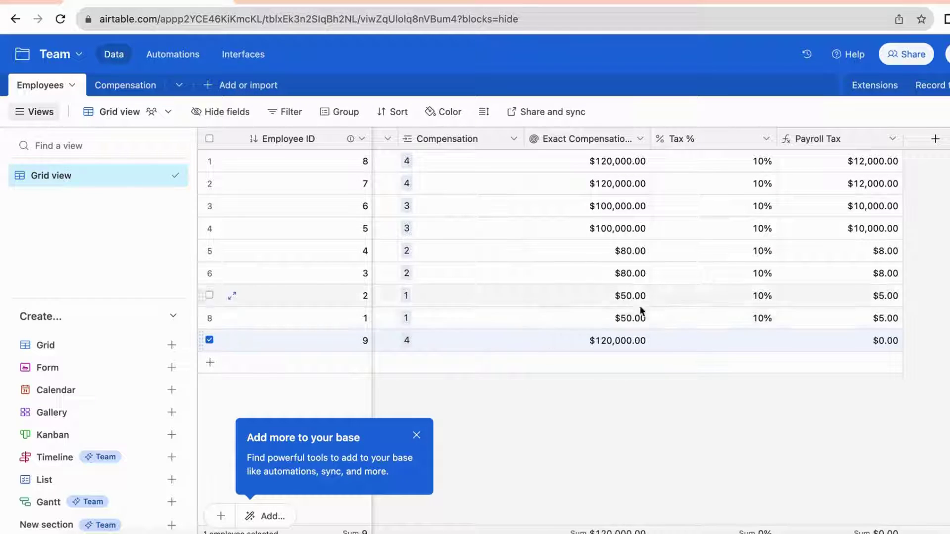
{"action": "scroll", "coordinate": [562, 379], "scroll_direction": "left", "scroll_amount": 1}
{"action": "scroll", "coordinate": [561, 379], "scroll_direction": "left", "scroll_amount": 8}
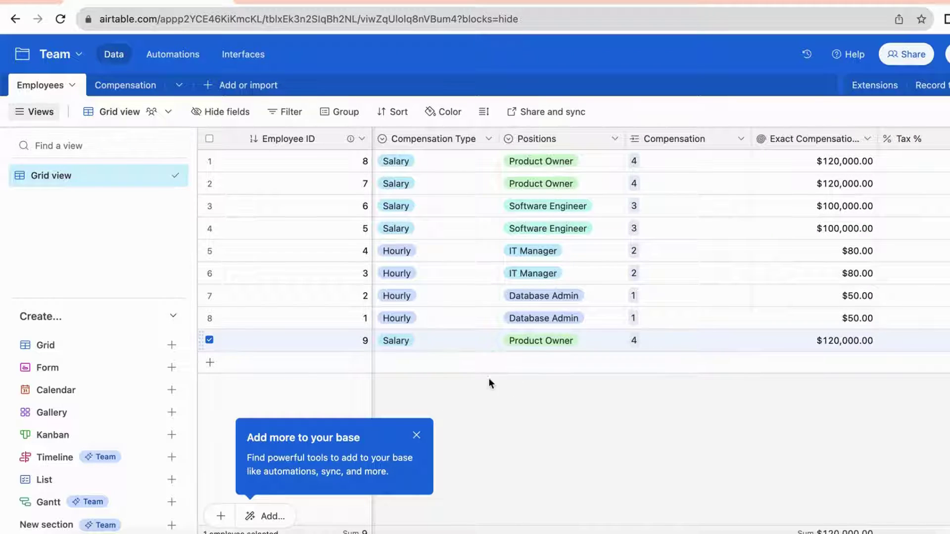
{"action": "scroll", "coordinate": [497, 373], "scroll_direction": "left", "scroll_amount": 5}
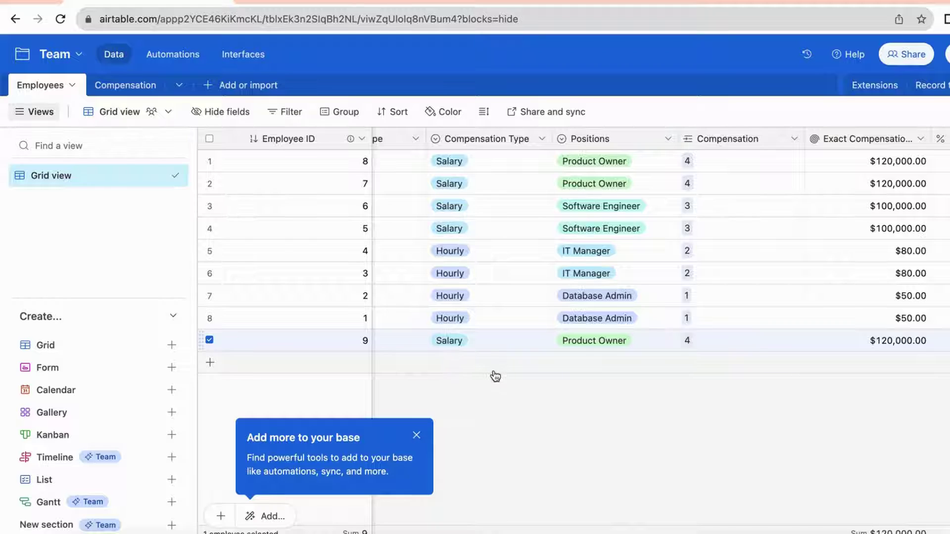
{"action": "scroll", "coordinate": [492, 374], "scroll_direction": "right", "scroll_amount": 5}
{"action": "scroll", "coordinate": [495, 374], "scroll_direction": "right", "scroll_amount": 10}
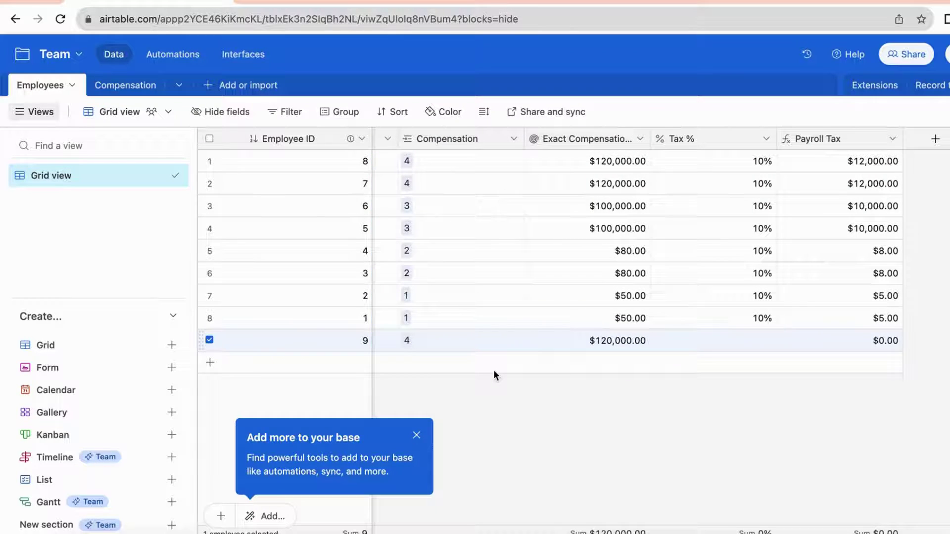
{"action": "left_click", "coordinate": [494, 370]}
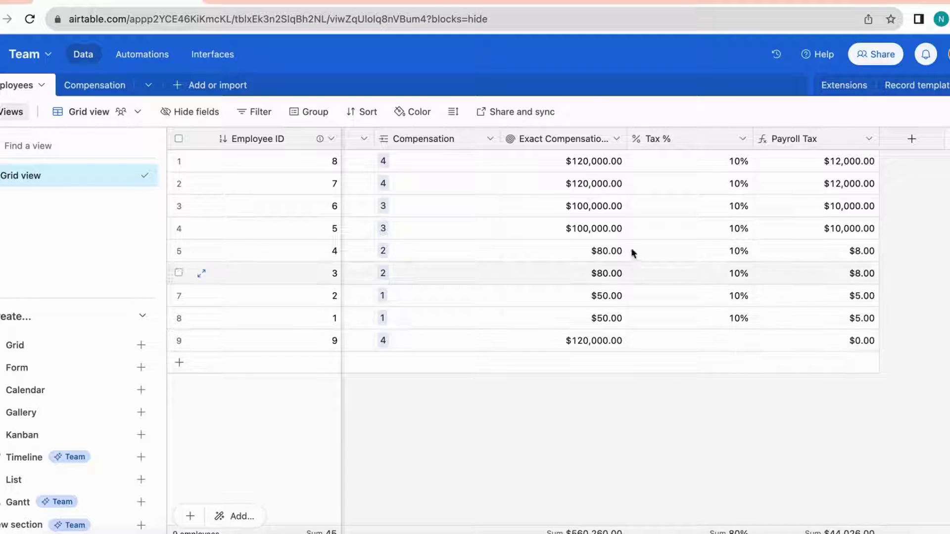
{"action": "left_click", "coordinate": [723, 340]}
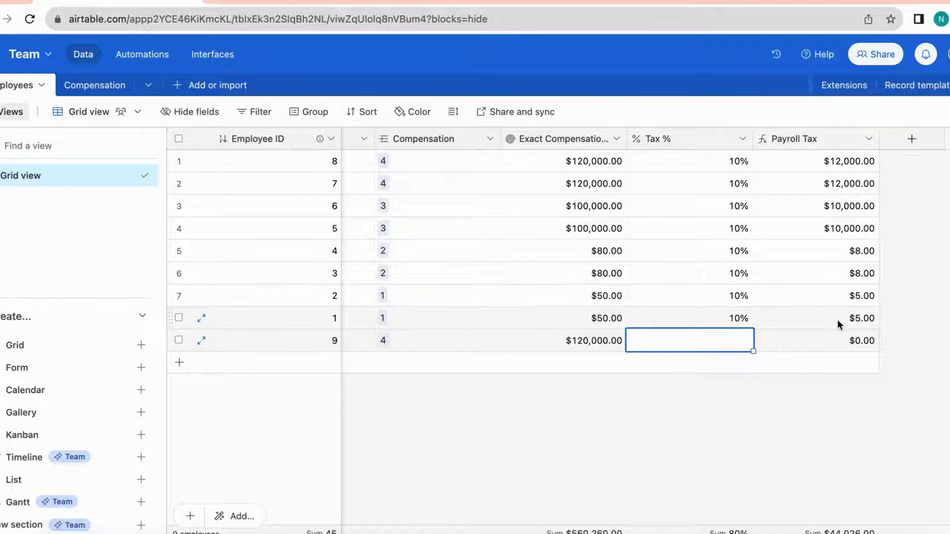
{"action": "left_click", "coordinate": [822, 416]}
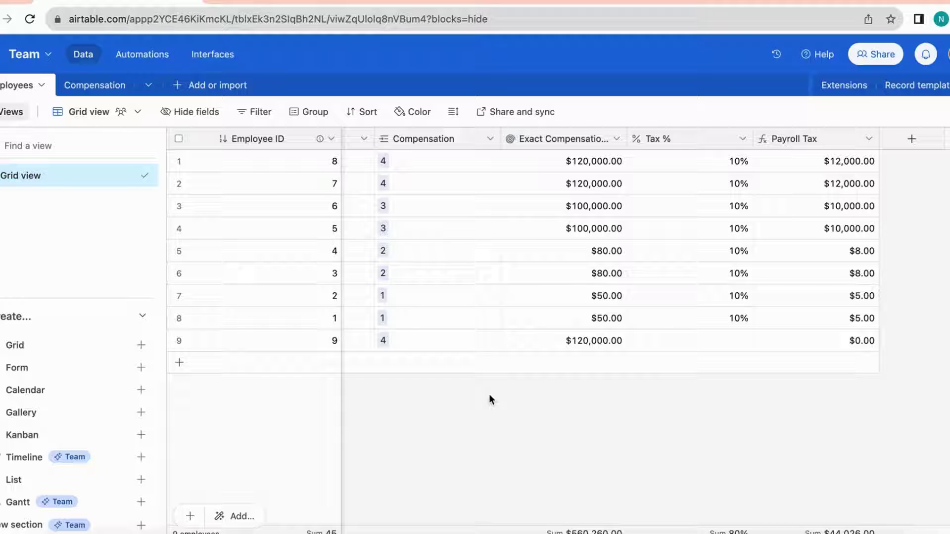
Go to Automations and list the trigger types for the new Automation 1
{"action": "left_click", "coordinate": [144, 55]}
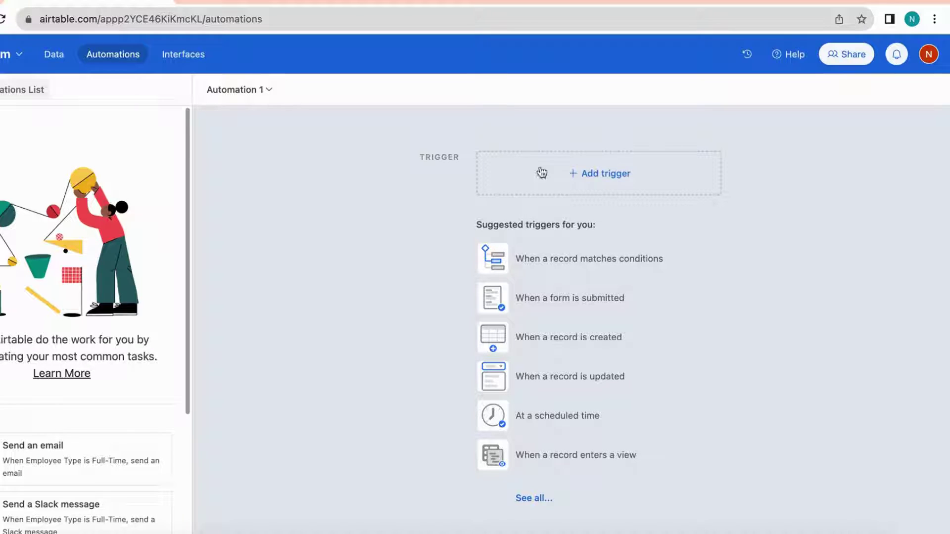
{"action": "left_click", "coordinate": [582, 177]}
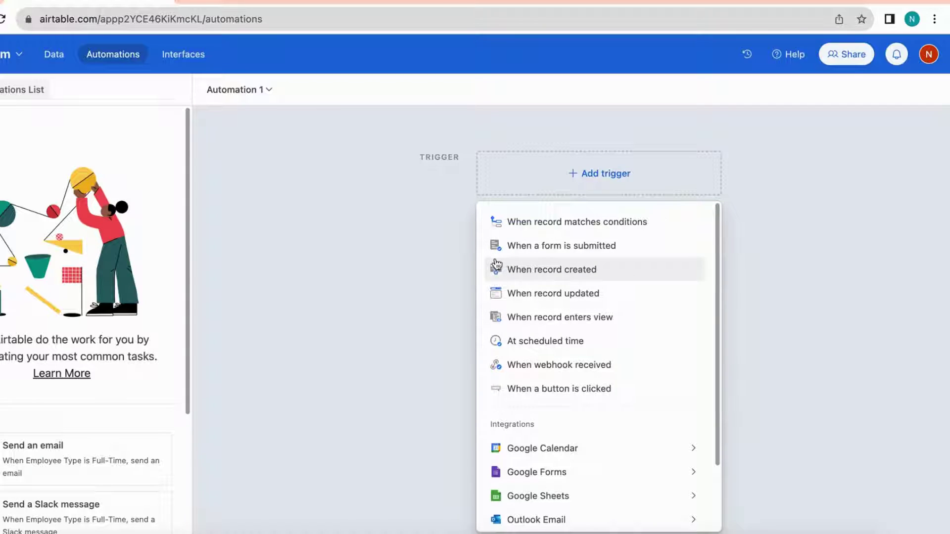
Set the trigger to 'When a record is created' on the Employees table
{"action": "left_click", "coordinate": [529, 270]}
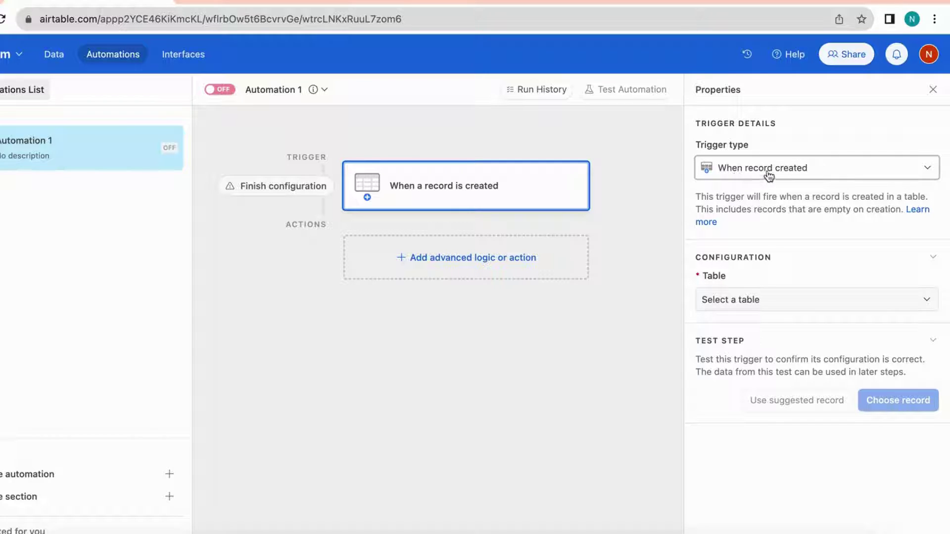
{"action": "left_click", "coordinate": [726, 302]}
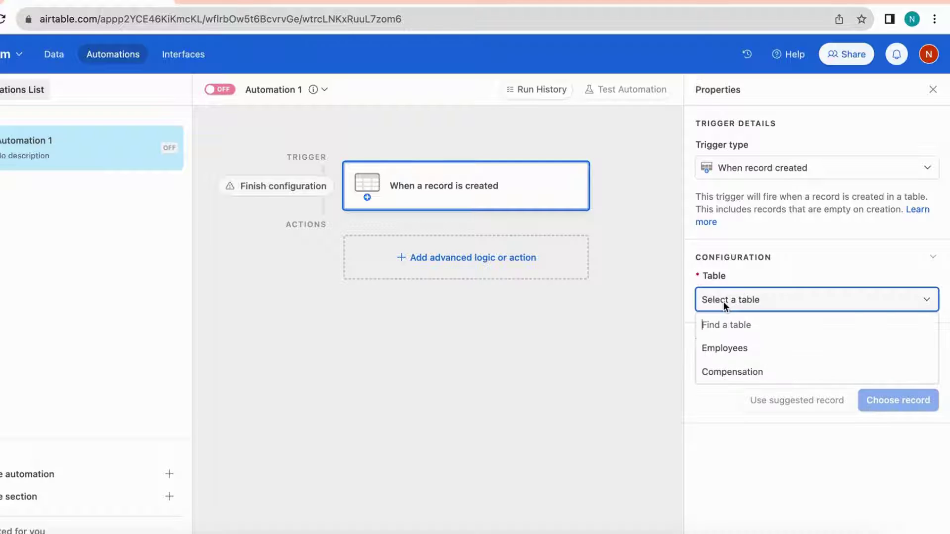
{"action": "left_click", "coordinate": [715, 351]}
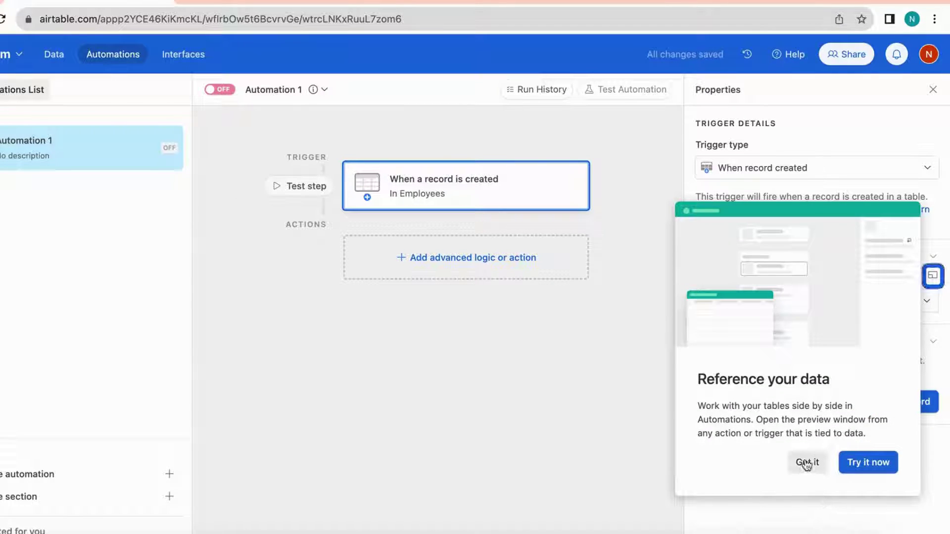
{"action": "left_click", "coordinate": [808, 462]}
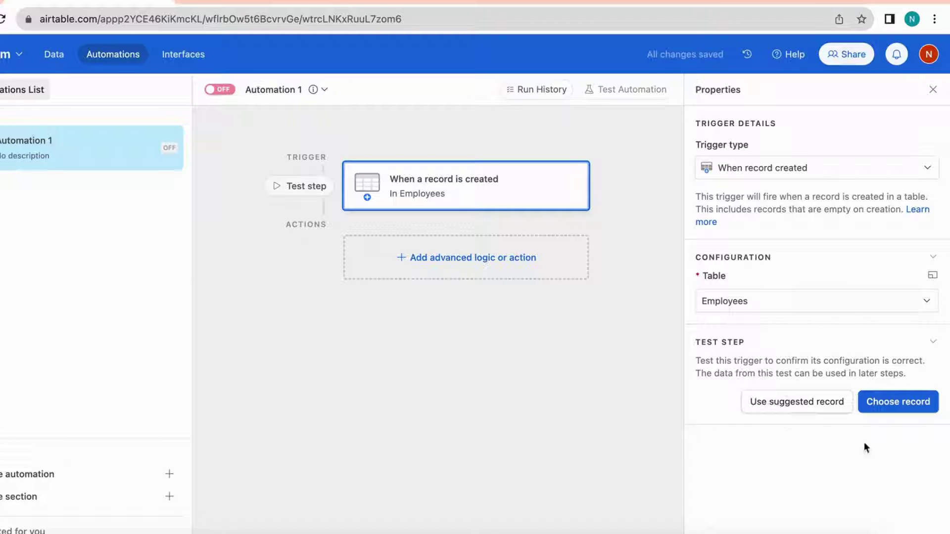
Test the trigger with employee record 9 and review the successful result
{"action": "left_click", "coordinate": [891, 402]}
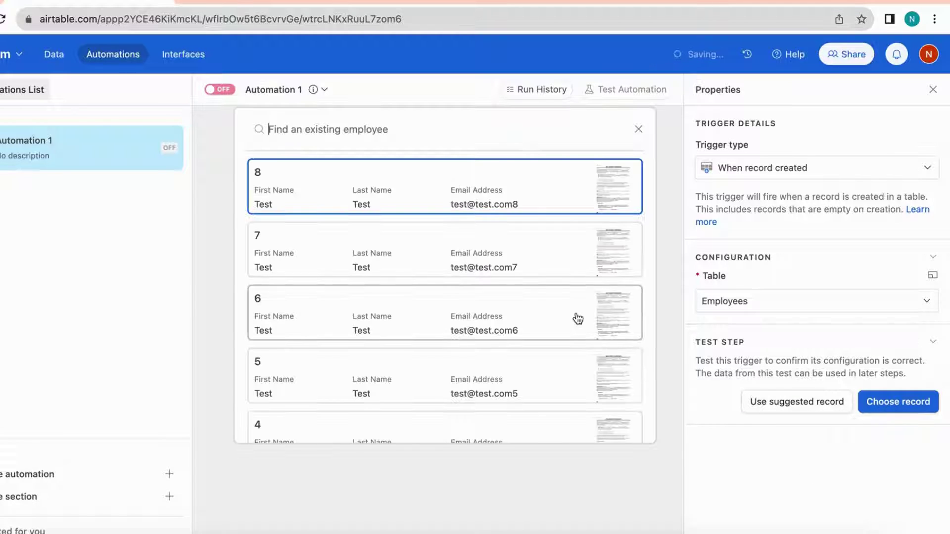
{"action": "scroll", "coordinate": [482, 346], "scroll_direction": "down", "scroll_amount": 5}
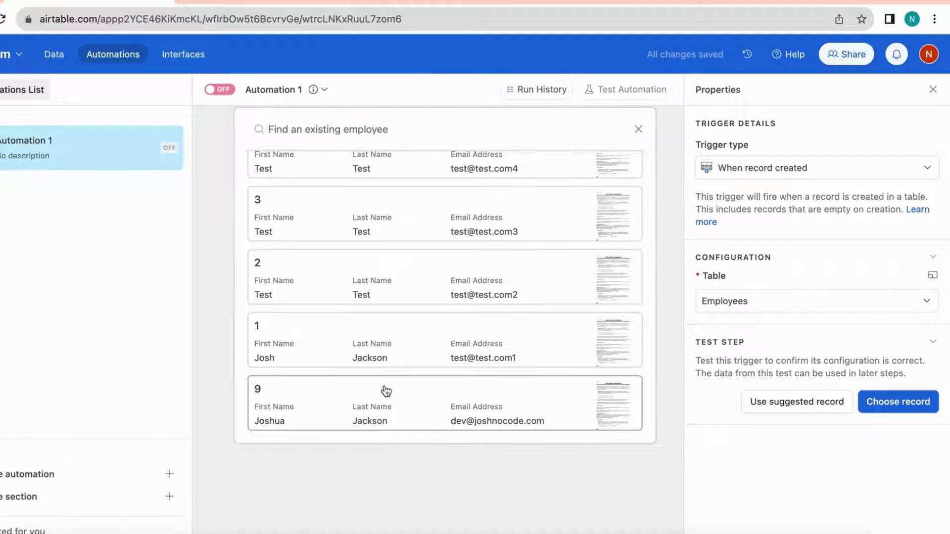
{"action": "left_click", "coordinate": [371, 416]}
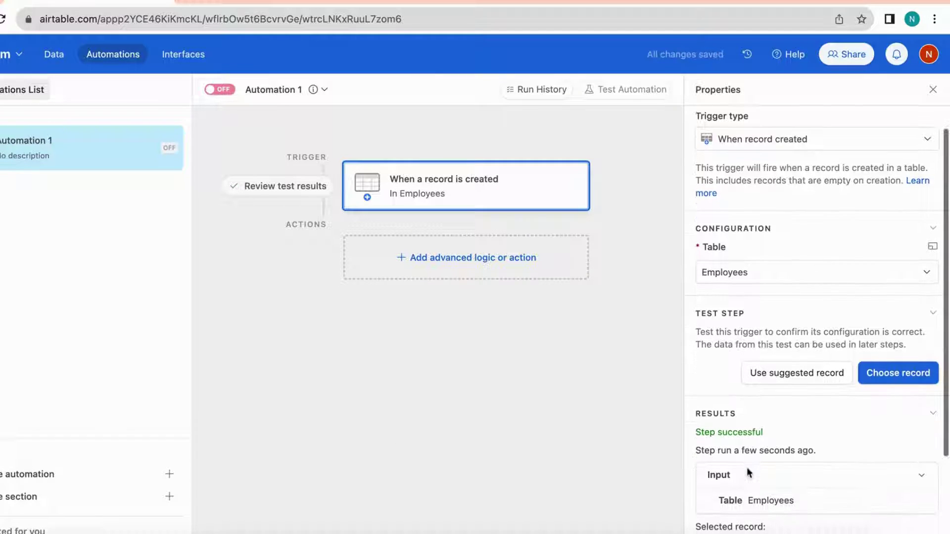
{"action": "scroll", "coordinate": [727, 396], "scroll_direction": "down", "scroll_amount": 3}
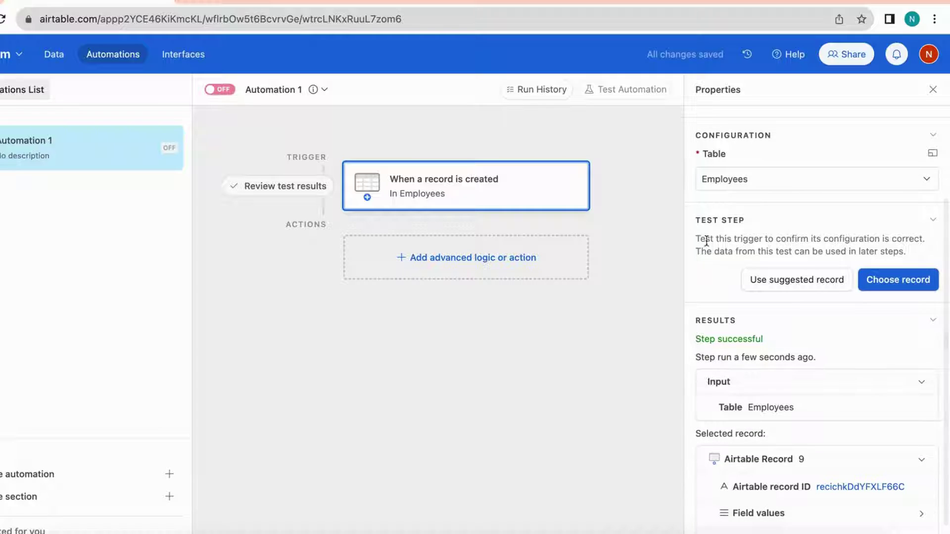
{"action": "scroll", "coordinate": [717, 329], "scroll_direction": "down", "scroll_amount": 1}
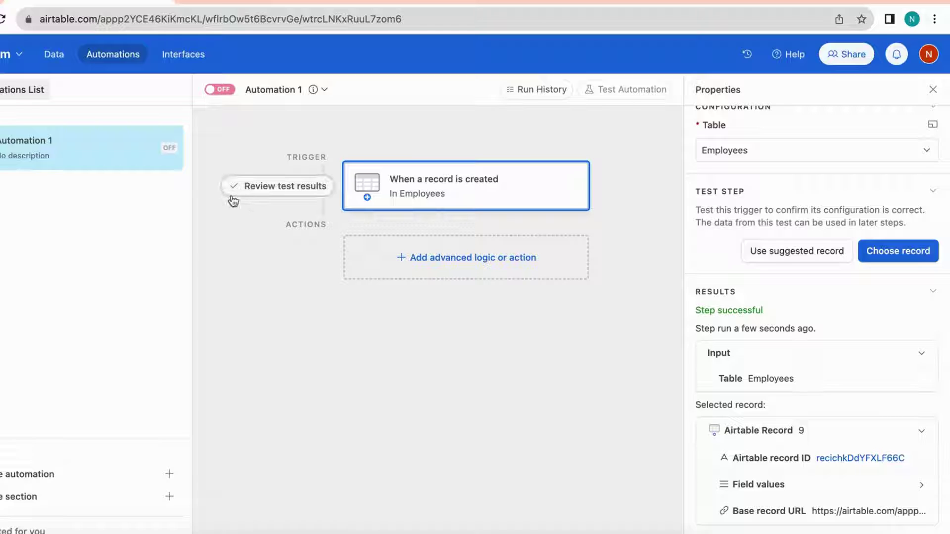
{"action": "left_click", "coordinate": [274, 186]}
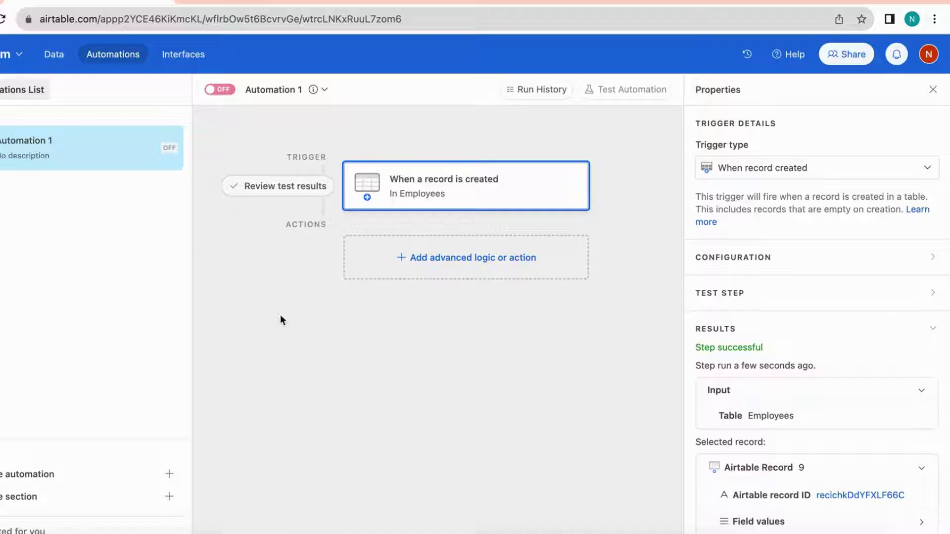
{"action": "left_click", "coordinate": [464, 263]}
Choose Update record as the action after the trigger
{"action": "scroll", "coordinate": [493, 402], "scroll_direction": "down", "scroll_amount": 1}
{"action": "scroll", "coordinate": [493, 404], "scroll_direction": "down", "scroll_amount": 1}
{"action": "scroll", "coordinate": [492, 399], "scroll_direction": "down", "scroll_amount": 2}
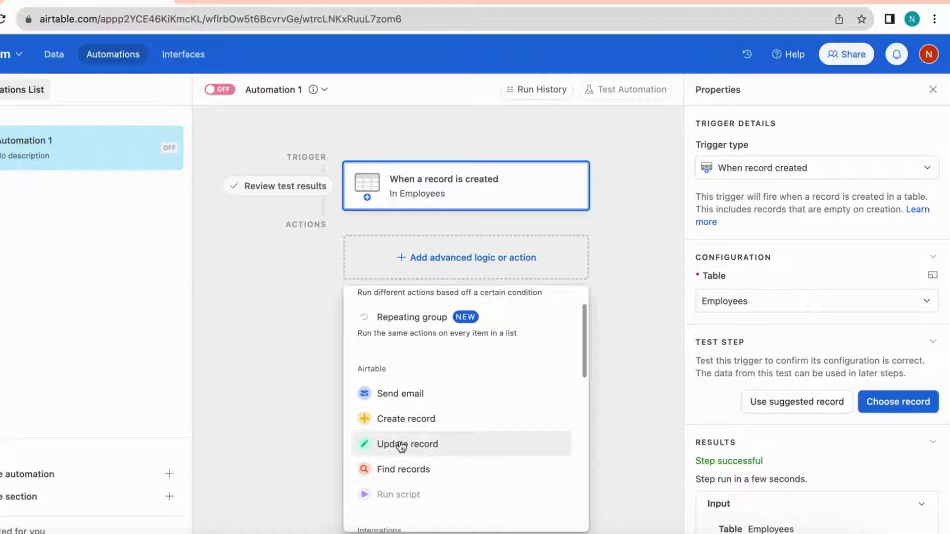
{"action": "left_click", "coordinate": [418, 446]}
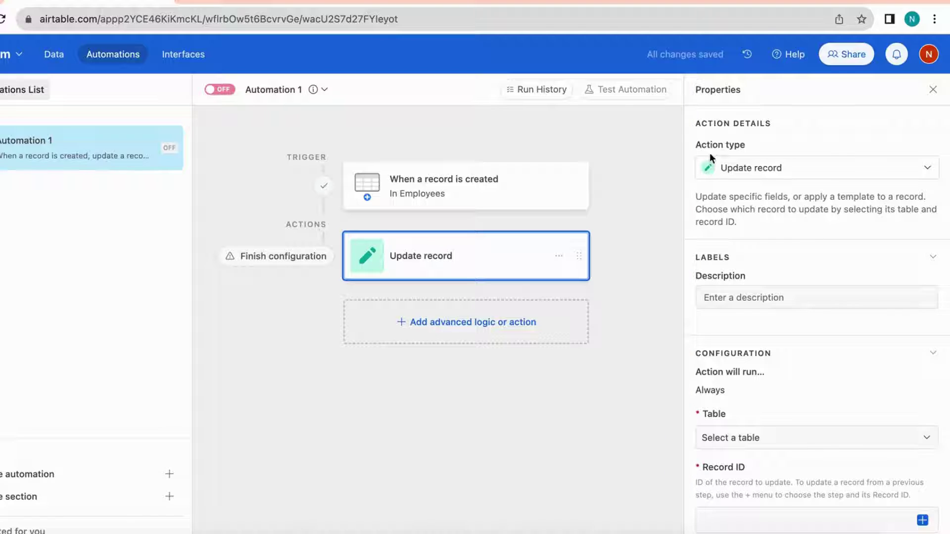
{"action": "scroll", "coordinate": [711, 355], "scroll_direction": "down", "scroll_amount": 1}
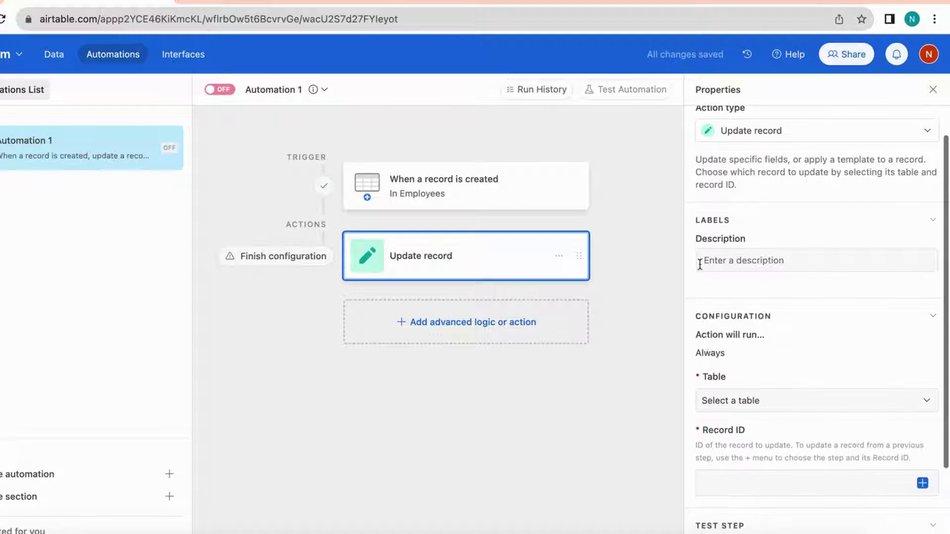
{"action": "scroll", "coordinate": [761, 365], "scroll_direction": "down", "scroll_amount": 1}
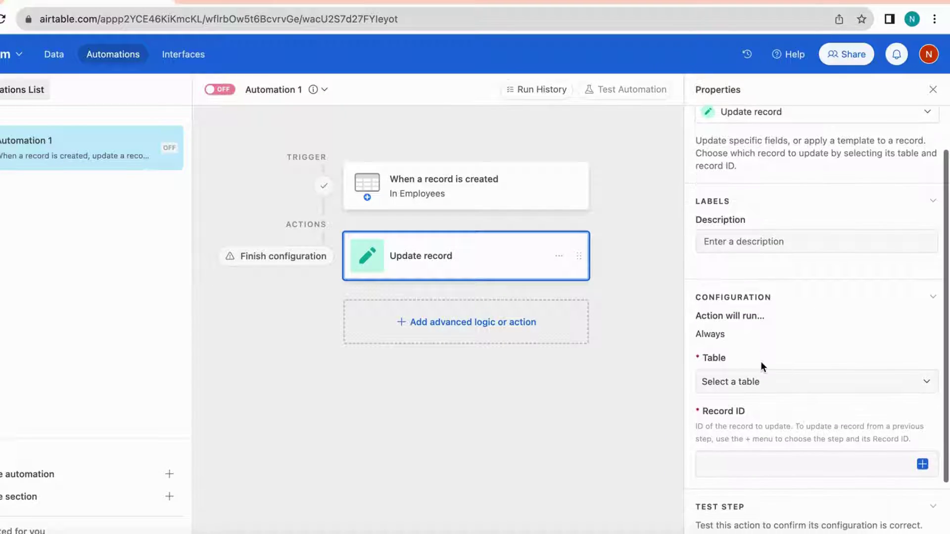
Target the Employees table and the trigger record's Airtable record ID
{"action": "left_click", "coordinate": [745, 389]}
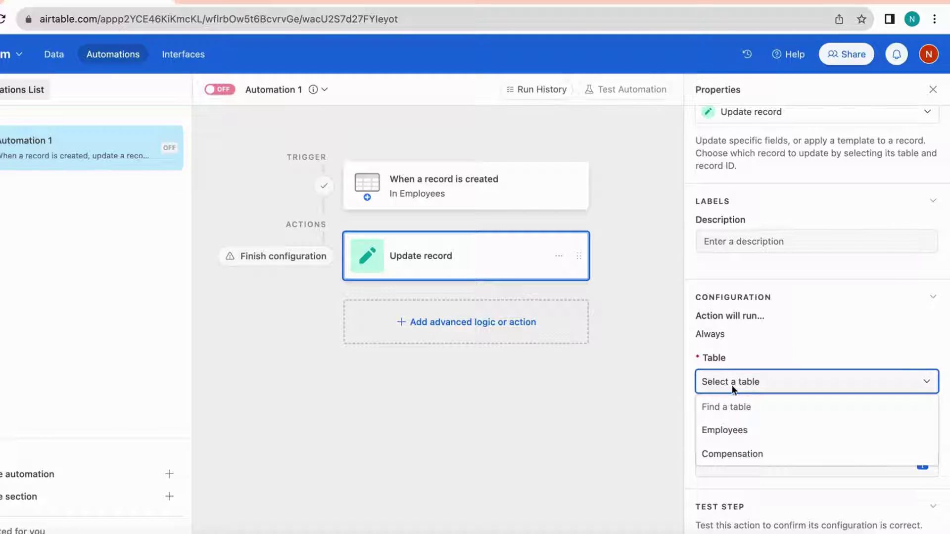
{"action": "left_click", "coordinate": [724, 432]}
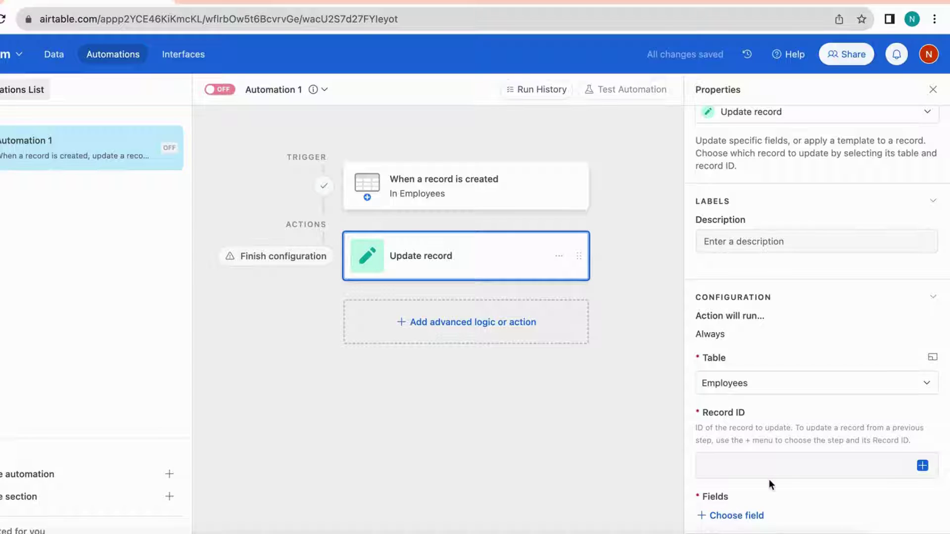
{"action": "left_click", "coordinate": [923, 468]}
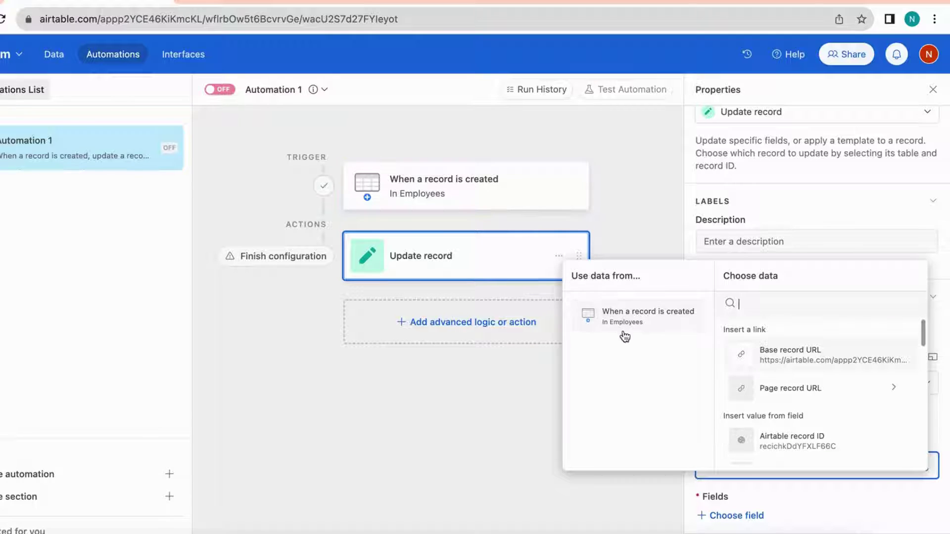
{"action": "left_click", "coordinate": [797, 445]}
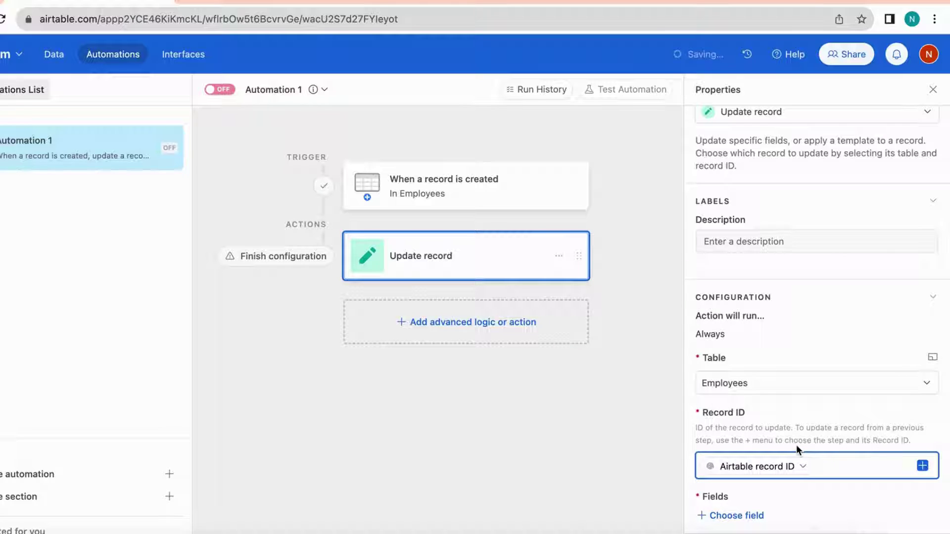
{"action": "scroll", "coordinate": [826, 418], "scroll_direction": "down", "scroll_amount": 1}
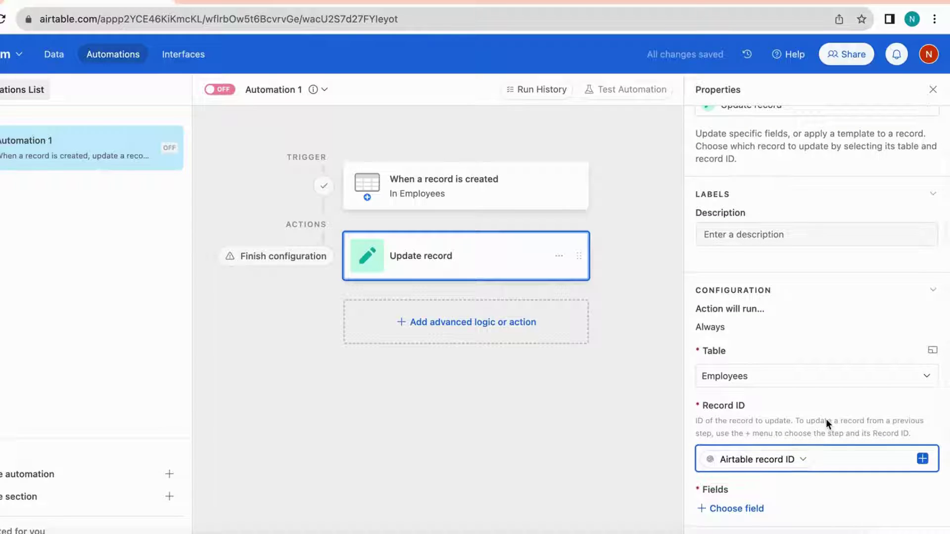
{"action": "scroll", "coordinate": [827, 418], "scroll_direction": "down", "scroll_amount": 3}
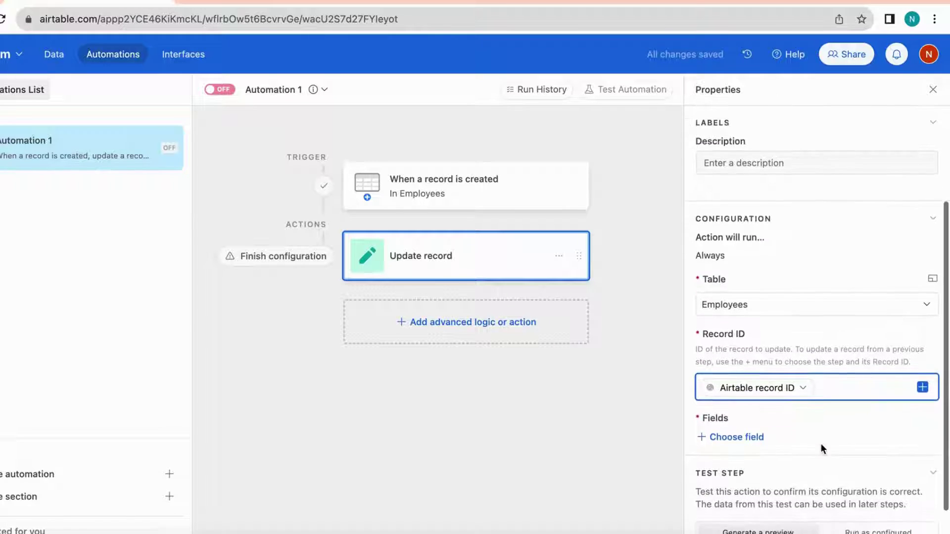
{"action": "scroll", "coordinate": [723, 458], "scroll_direction": "down", "scroll_amount": 1}
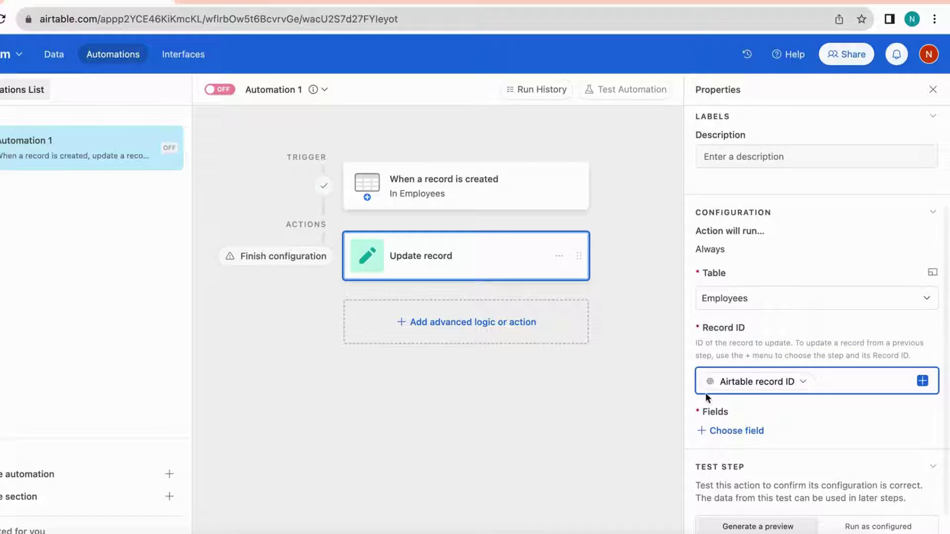
Add Tax % to the fields being updated and enter 10
{"action": "left_click", "coordinate": [728, 433]}
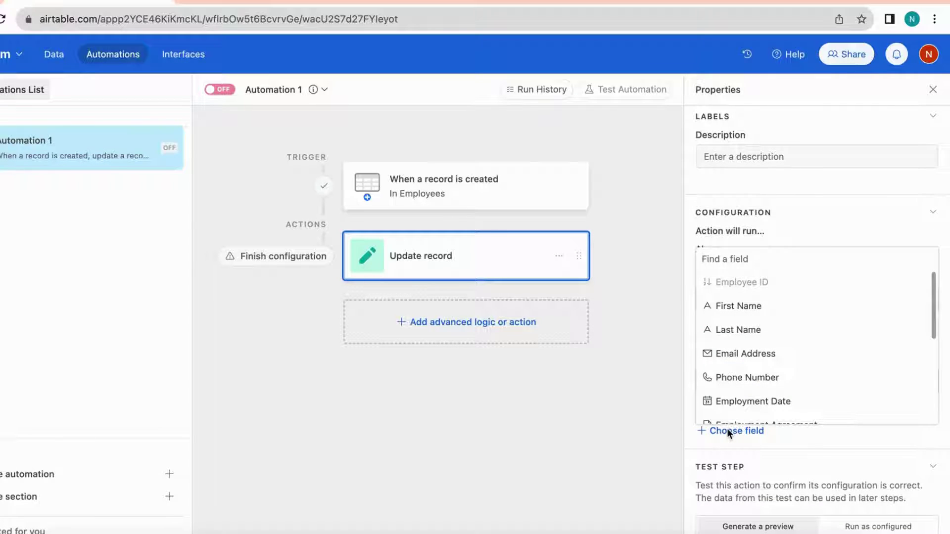
{"action": "scroll", "coordinate": [742, 372], "scroll_direction": "down", "scroll_amount": 4}
{"action": "scroll", "coordinate": [743, 374], "scroll_direction": "down", "scroll_amount": 3}
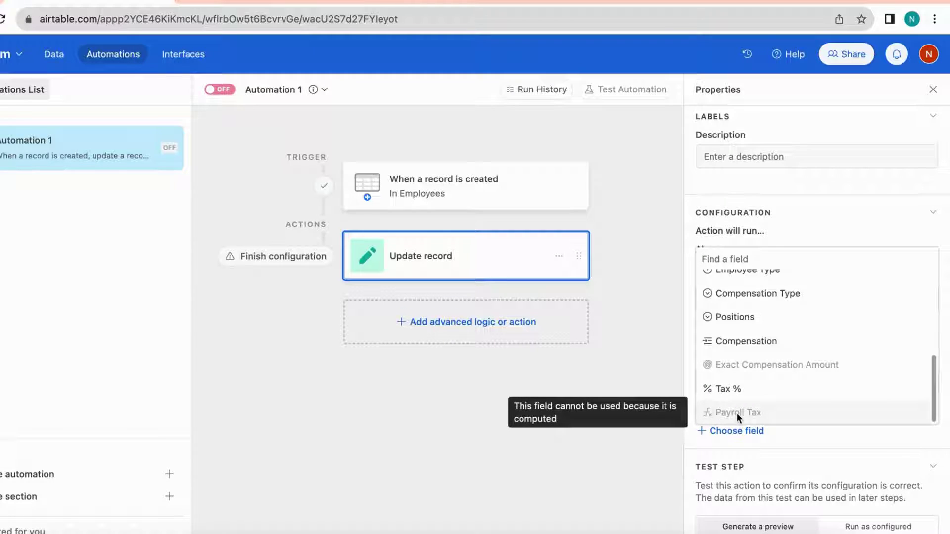
{"action": "left_click", "coordinate": [727, 390]}
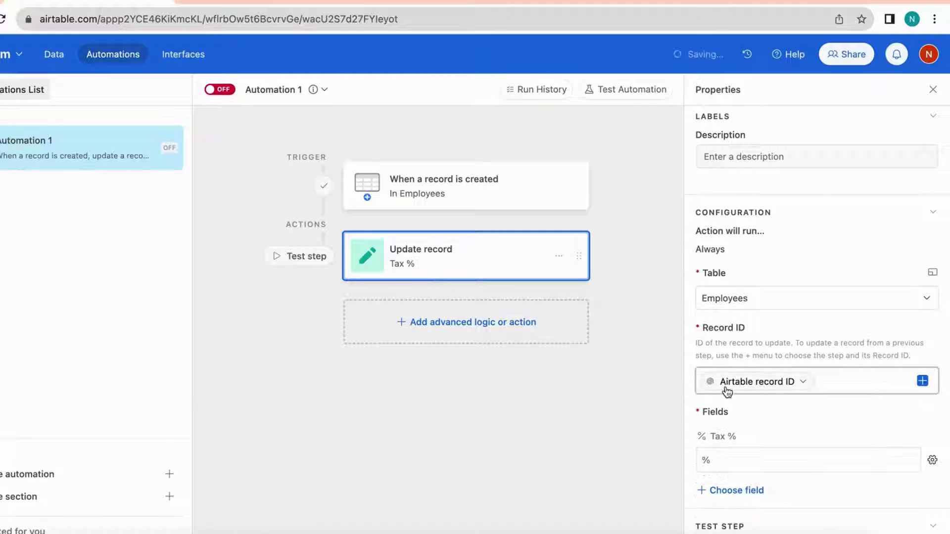
{"action": "scroll", "coordinate": [732, 421], "scroll_direction": "down", "scroll_amount": 1}
{"action": "left_click", "coordinate": [735, 442]}
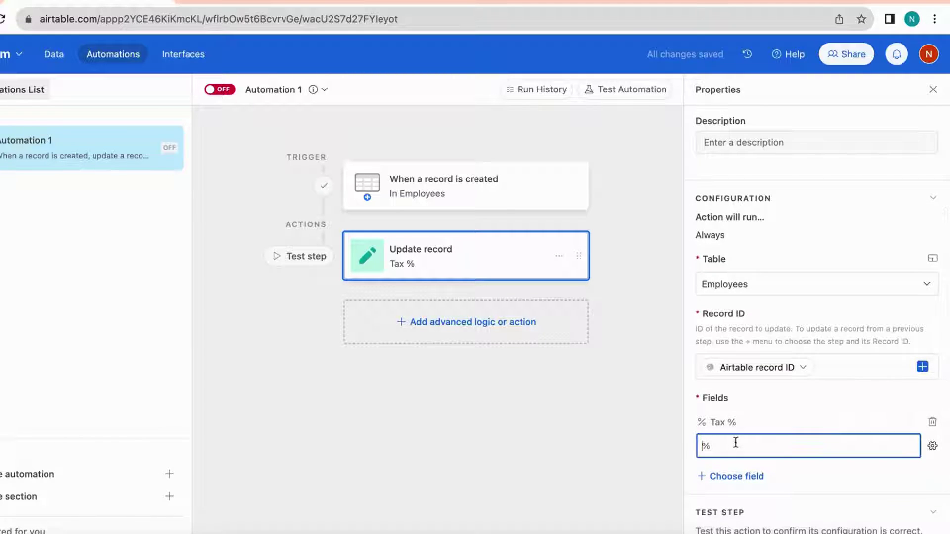
{"action": "type", "text": "10"}
{"action": "left_click", "coordinate": [784, 403]}
{"action": "scroll", "coordinate": [784, 402], "scroll_direction": "down", "scroll_amount": 1}
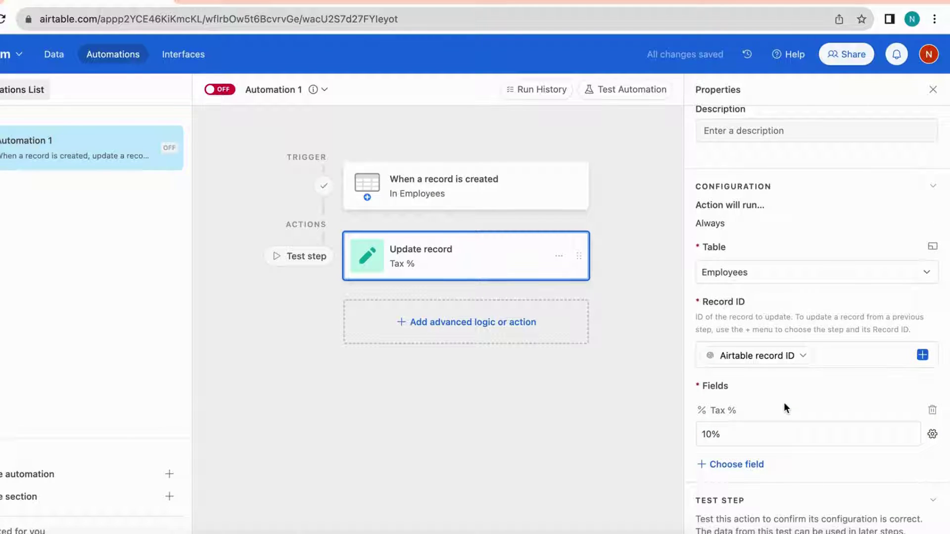
{"action": "scroll", "coordinate": [784, 402], "scroll_direction": "down", "scroll_amount": 1}
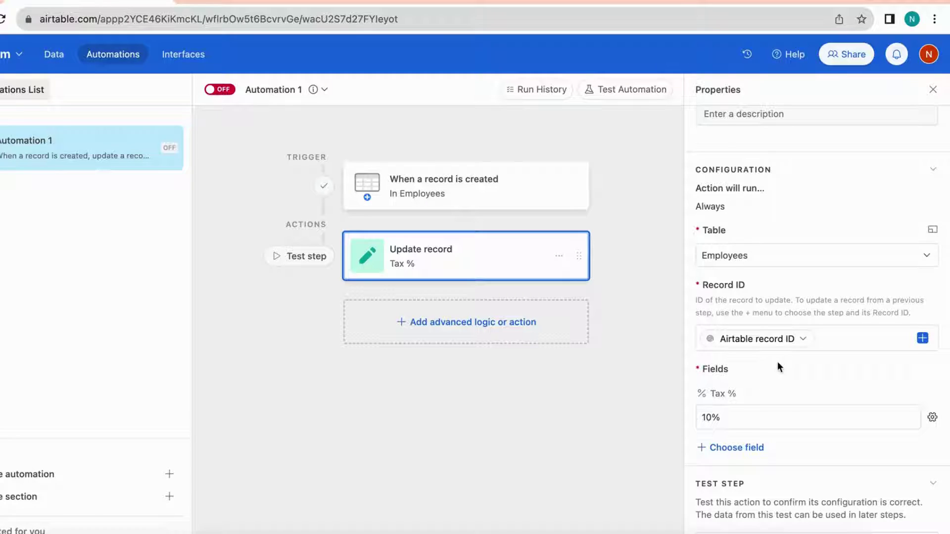
{"action": "scroll", "coordinate": [778, 365], "scroll_direction": "down", "scroll_amount": 1}
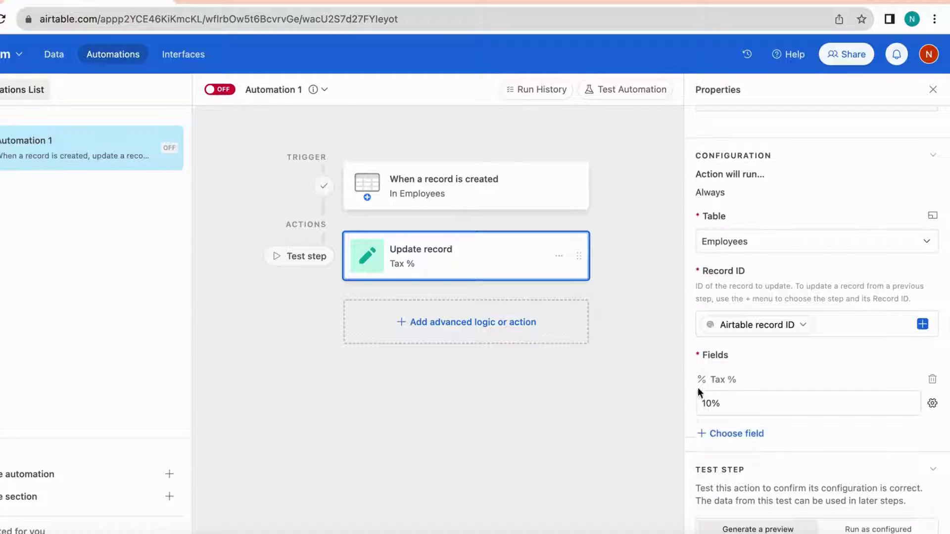
Retype 10 in the Tax % value, then clear it
{"action": "left_click", "coordinate": [766, 407]}
{"action": "triple_click", "coordinate": [719, 402]}
{"action": "type", "text": "10"}
{"action": "left_click", "coordinate": [782, 373]}
{"action": "left_click", "coordinate": [738, 403]}
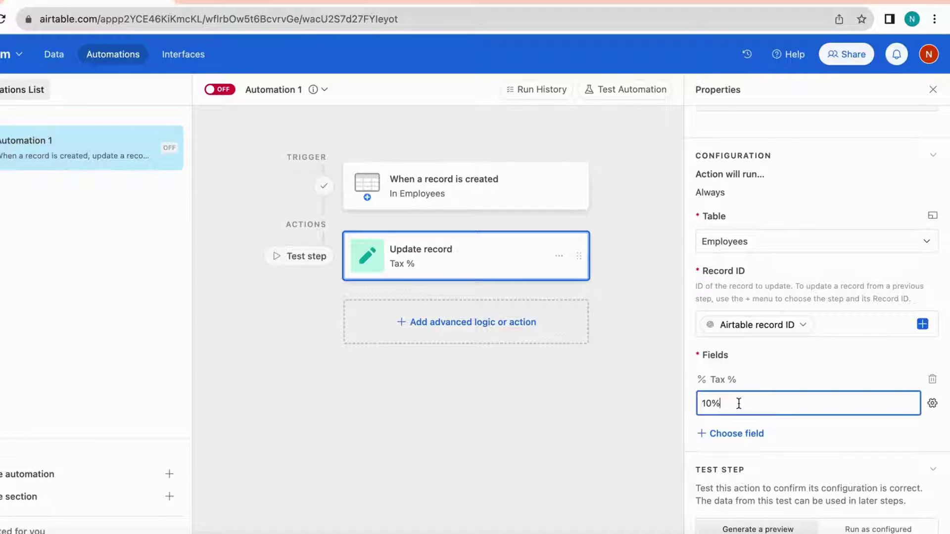
{"action": "key", "text": "super+a"}
{"action": "key", "text": "BackSpace"}
{"action": "left_click", "coordinate": [771, 364]}
Switch Tax % back to a static value and set it to 10
{"action": "left_click", "coordinate": [933, 403]}
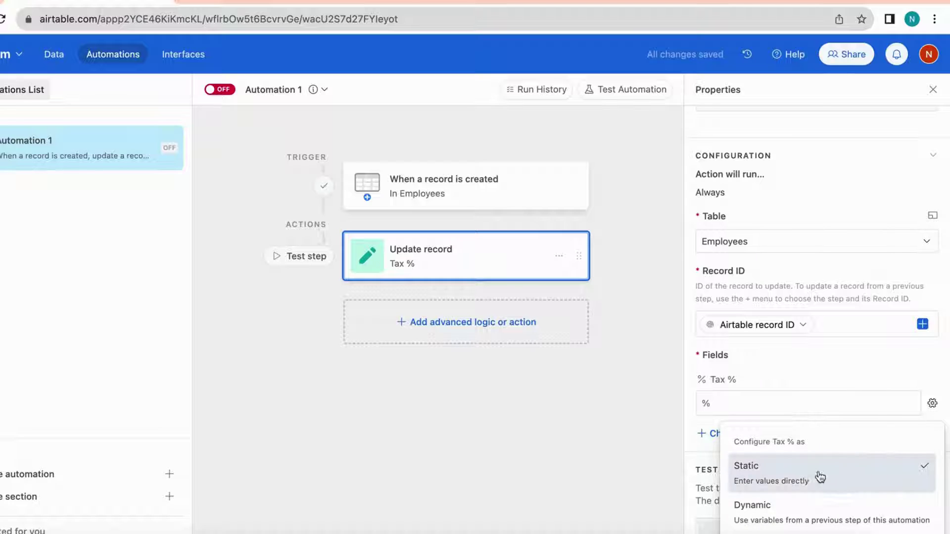
{"action": "left_click", "coordinate": [796, 515]}
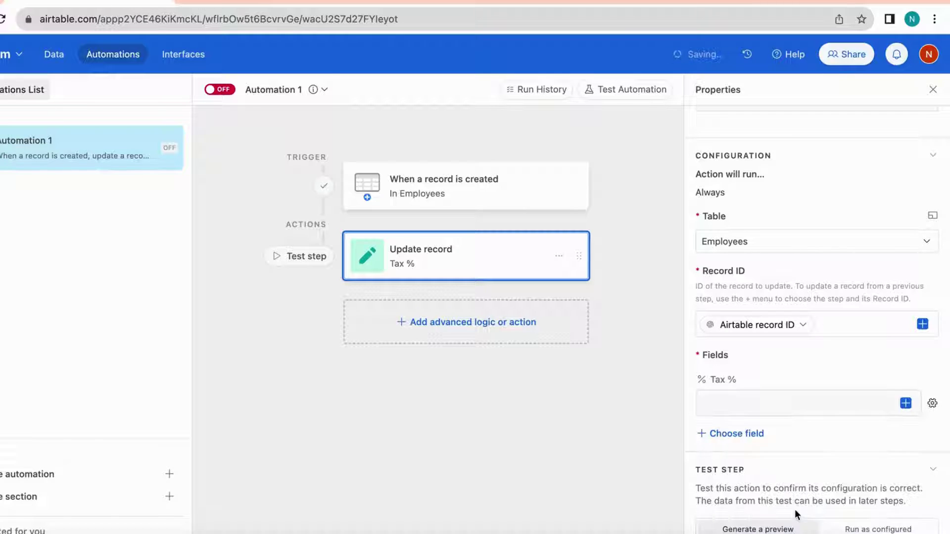
{"action": "left_click", "coordinate": [905, 403]}
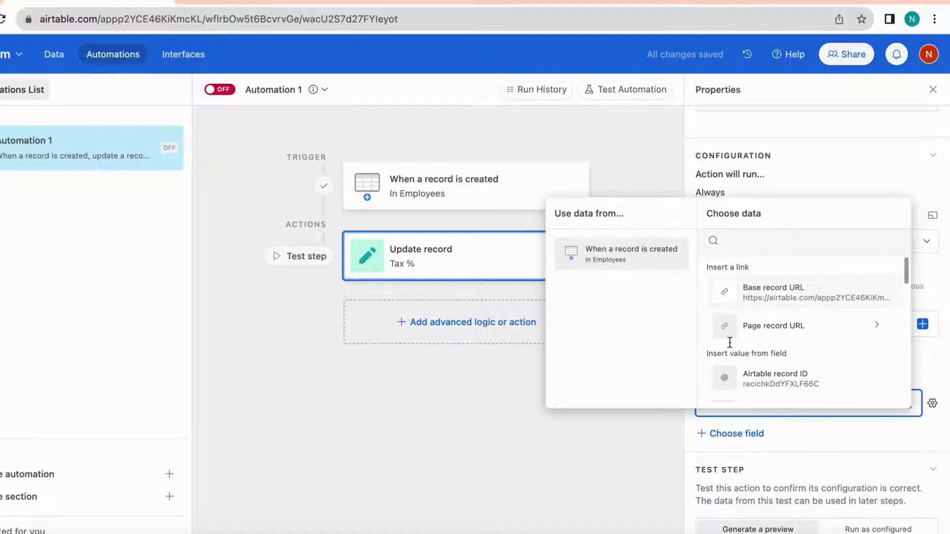
{"action": "left_click", "coordinate": [925, 364]}
{"action": "left_click", "coordinate": [931, 404]}
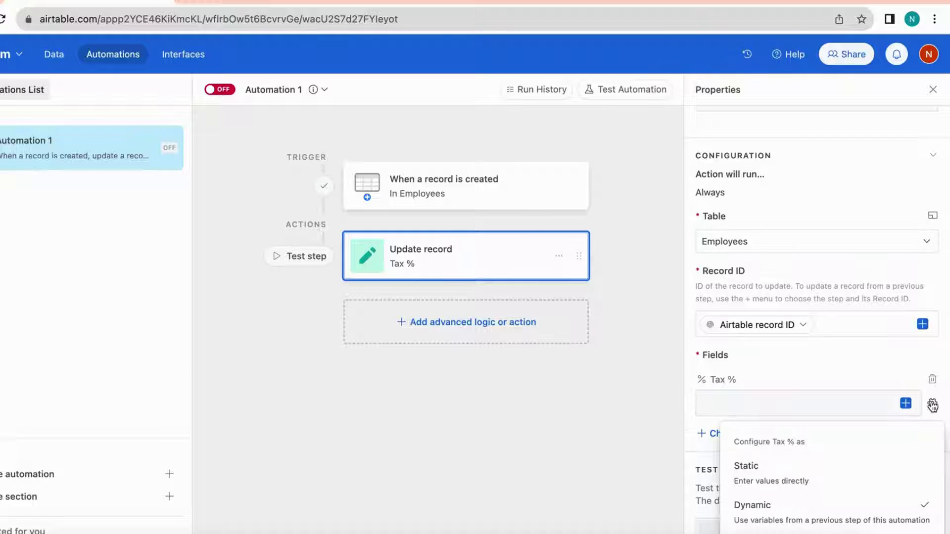
{"action": "left_click", "coordinate": [906, 403]}
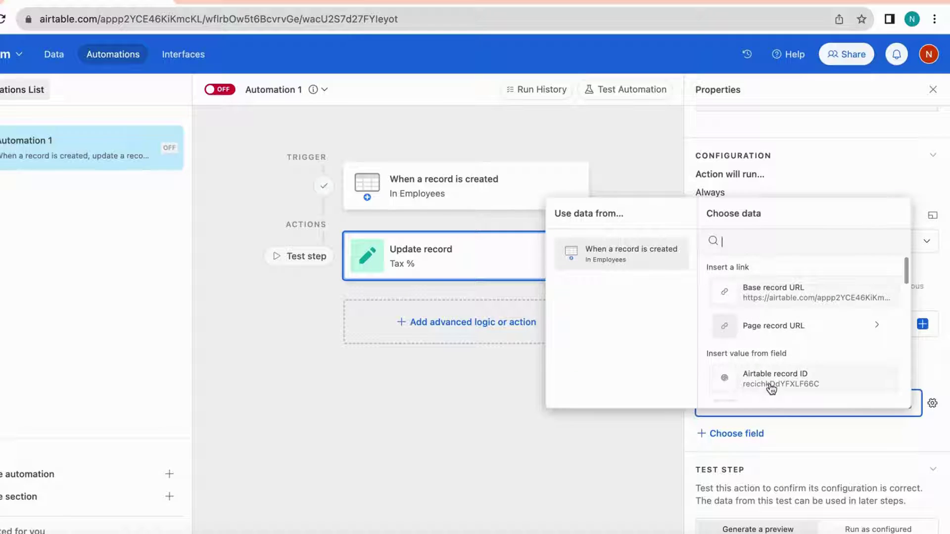
{"action": "left_click", "coordinate": [937, 363]}
{"action": "left_click", "coordinate": [933, 403]}
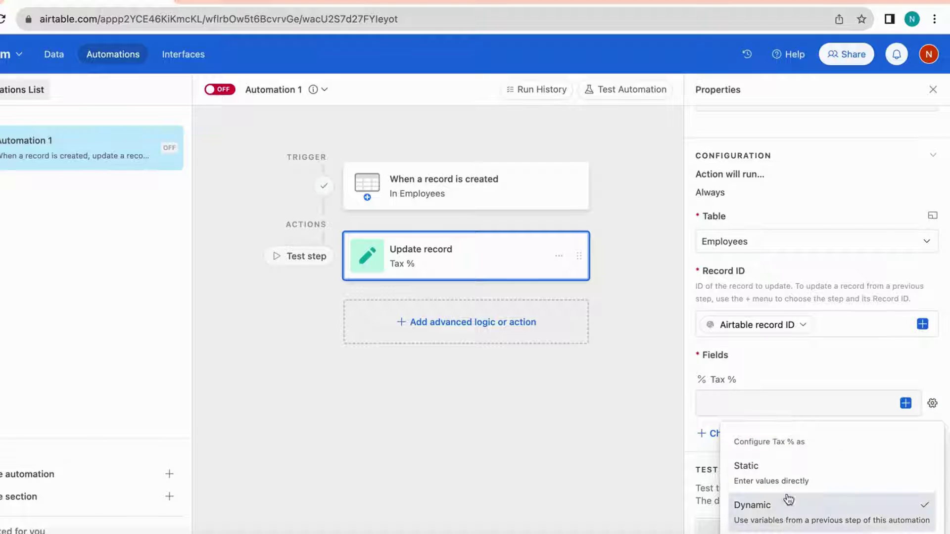
{"action": "left_click", "coordinate": [792, 467]}
{"action": "left_click", "coordinate": [738, 402]}
{"action": "type", "text": "1"}
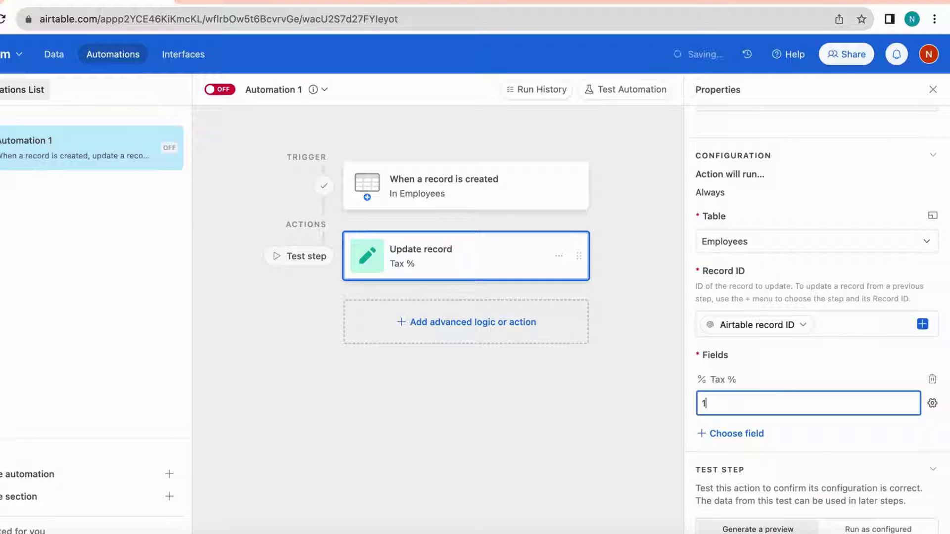
{"action": "type", "text": "0"}
{"action": "left_click", "coordinate": [798, 366]}
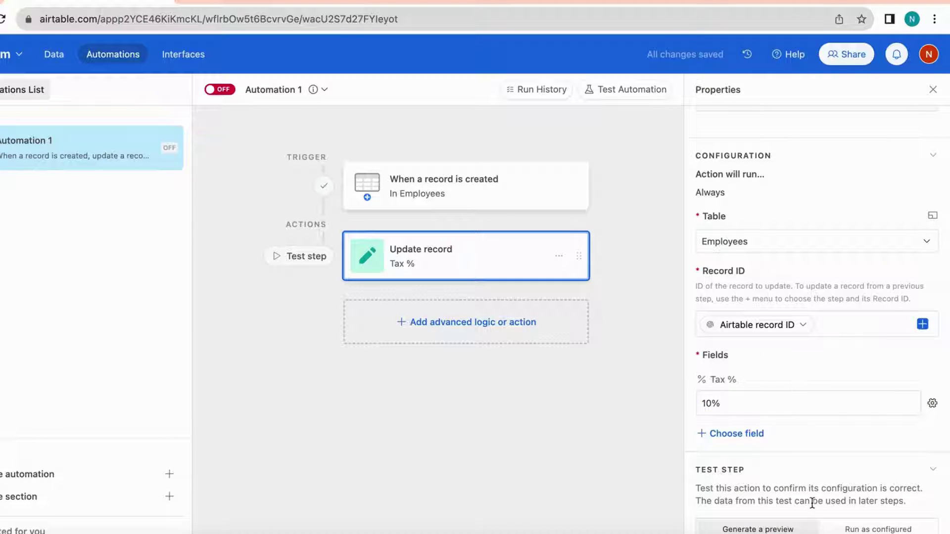
{"action": "scroll", "coordinate": [812, 504], "scroll_direction": "down", "scroll_amount": 1}
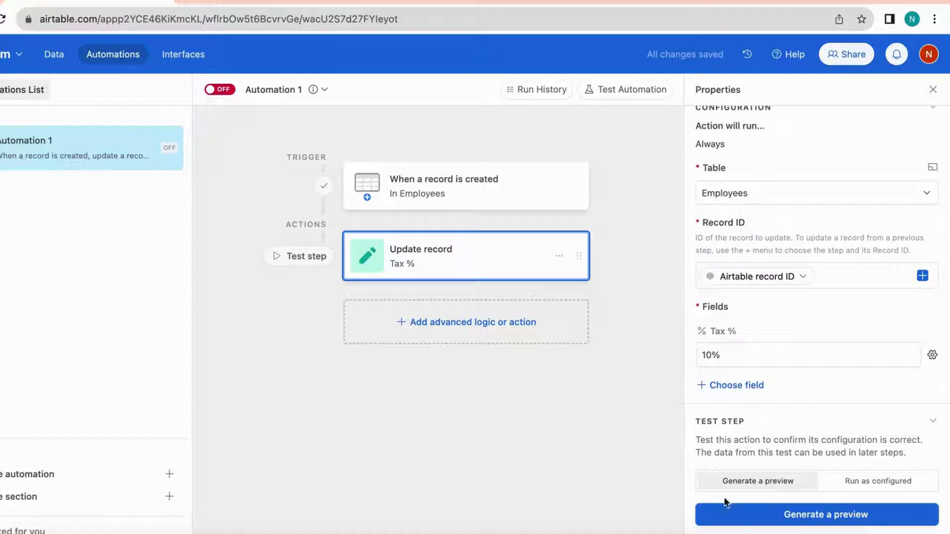
Generate a preview on record 9, confirm Tax % is 10%, and see Step successful
{"action": "left_click", "coordinate": [788, 515]}
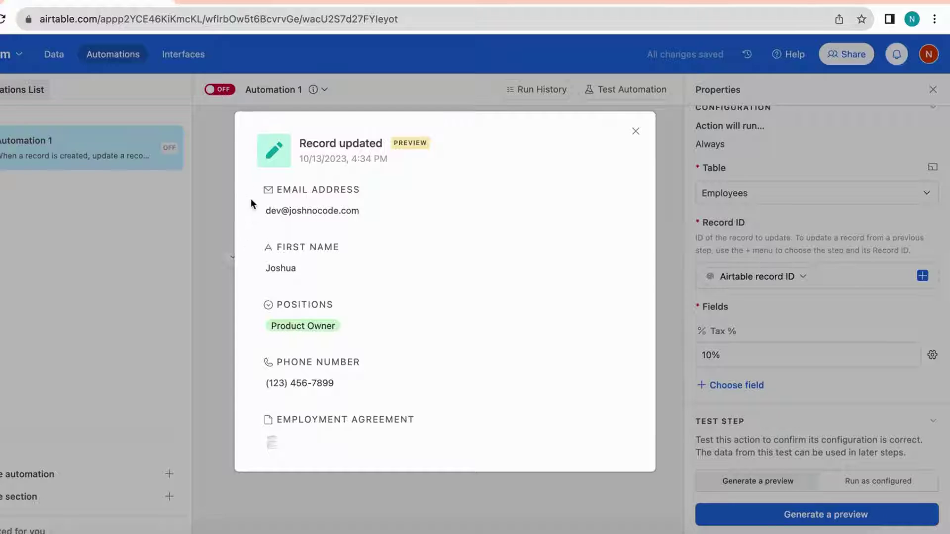
{"action": "scroll", "coordinate": [262, 370], "scroll_direction": "down", "scroll_amount": 3}
{"action": "scroll", "coordinate": [263, 368], "scroll_direction": "down", "scroll_amount": 10}
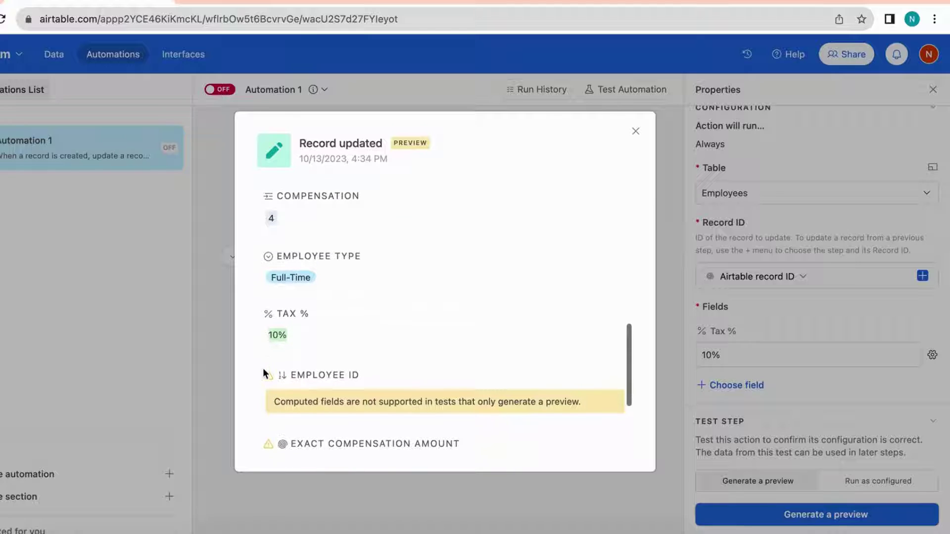
{"action": "scroll", "coordinate": [260, 331], "scroll_direction": "down", "scroll_amount": 2}
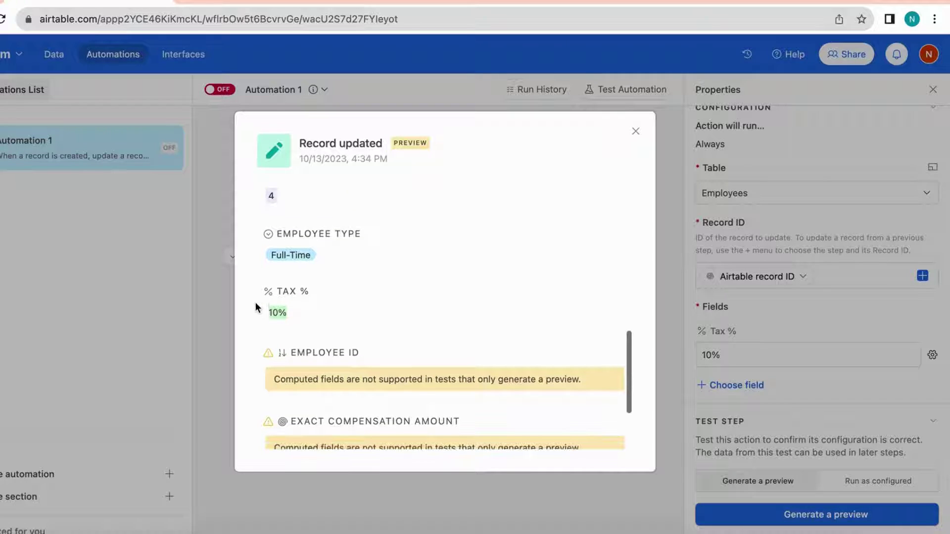
{"action": "scroll", "coordinate": [265, 342], "scroll_direction": "down", "scroll_amount": 4}
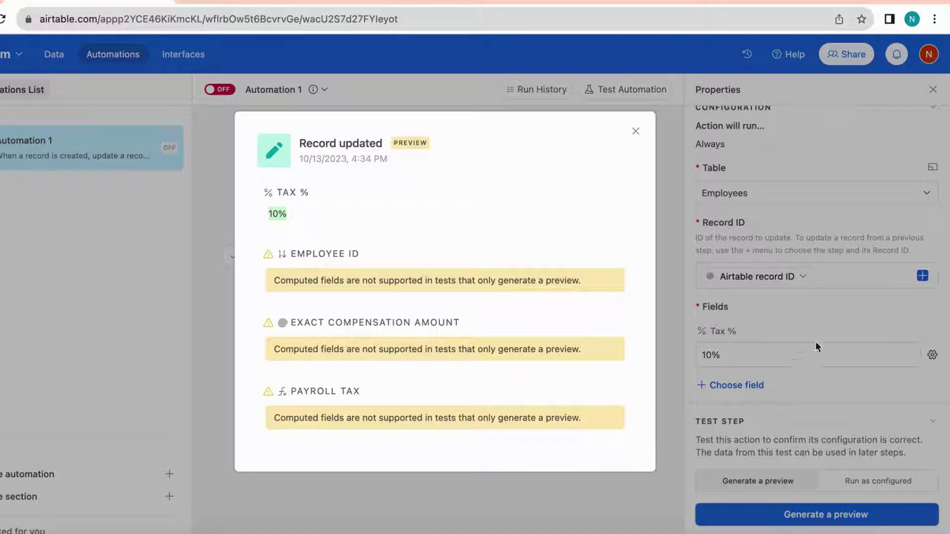
{"action": "left_click", "coordinate": [834, 315]}
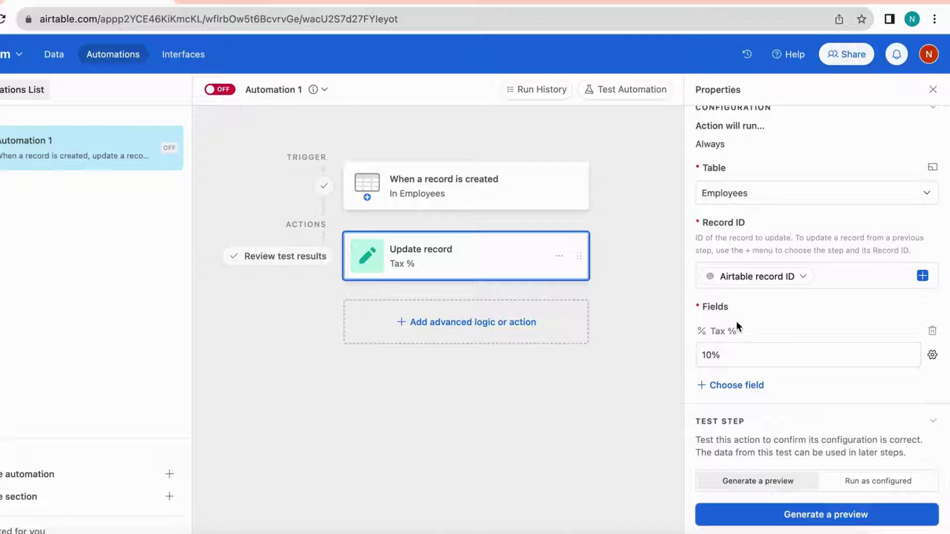
{"action": "scroll", "coordinate": [737, 322], "scroll_direction": "down", "scroll_amount": 6}
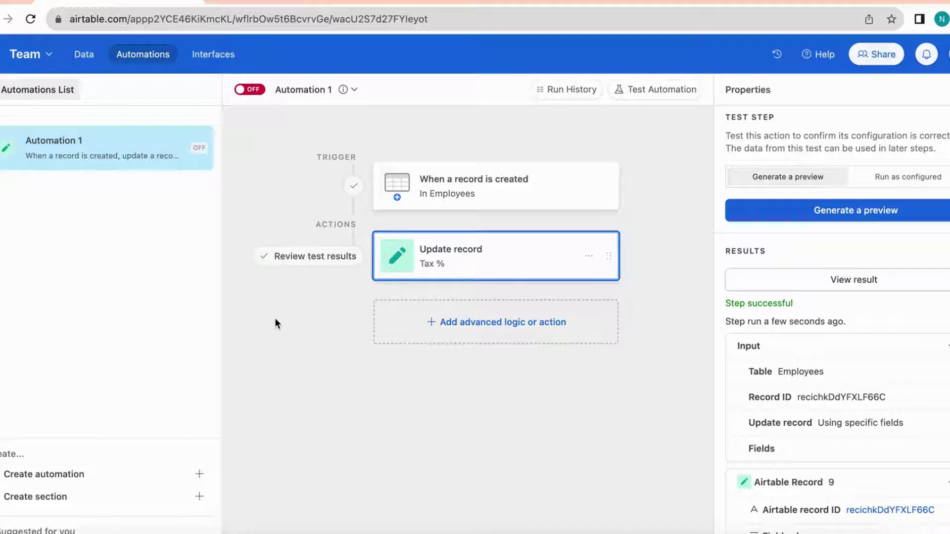
{"action": "left_click", "coordinate": [492, 332]}
Add a Send email action after the Update record step
{"action": "scroll", "coordinate": [474, 415], "scroll_direction": "down", "scroll_amount": 2}
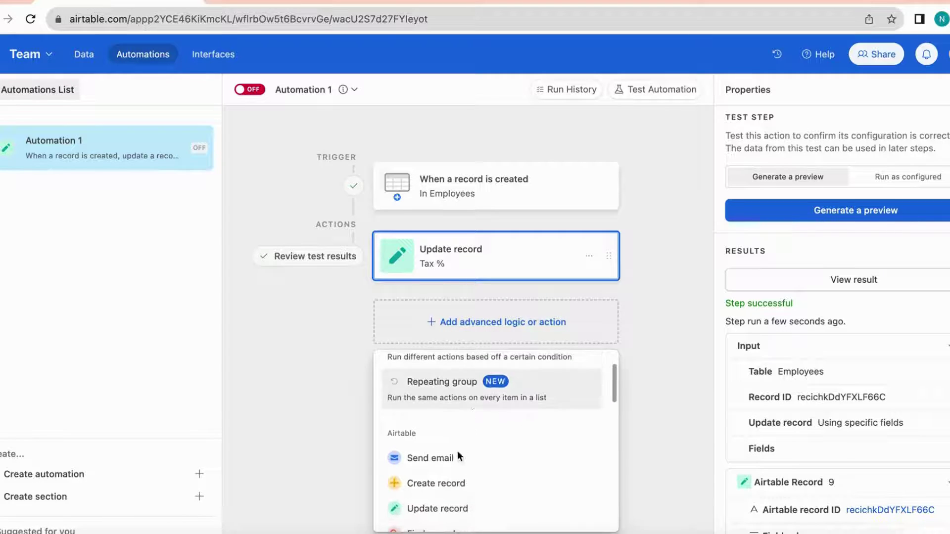
{"action": "left_click", "coordinate": [415, 460]}
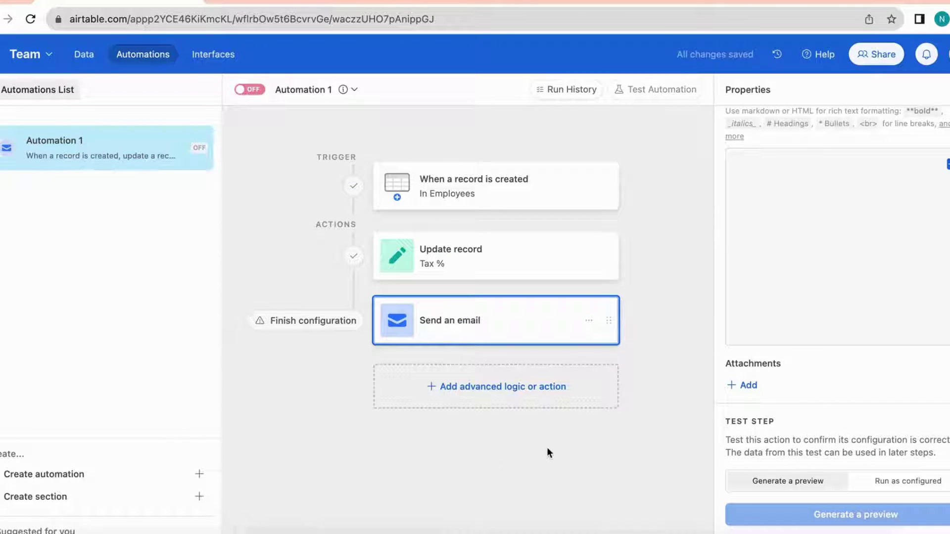
{"action": "scroll", "coordinate": [848, 257], "scroll_direction": "up", "scroll_amount": 6}
{"action": "scroll", "coordinate": [848, 257], "scroll_direction": "up", "scroll_amount": 3}
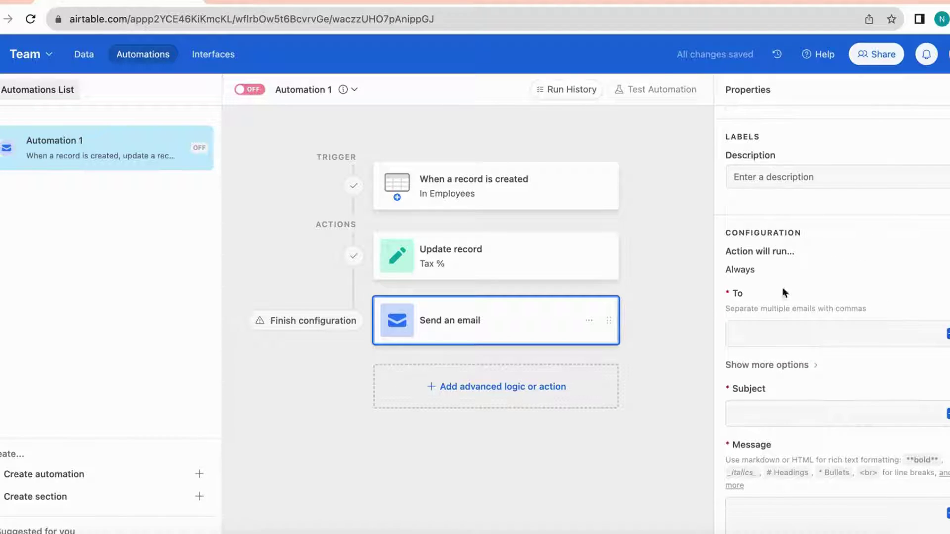
{"action": "scroll", "coordinate": [782, 289], "scroll_direction": "down", "scroll_amount": 1}
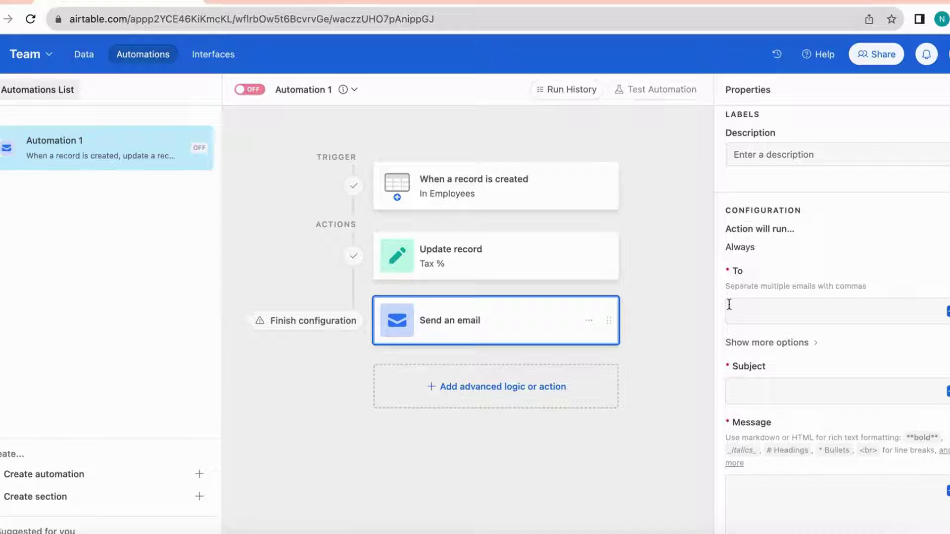
Fill the email's To field with the employee's Email Address from the record
{"action": "left_click", "coordinate": [769, 313]}
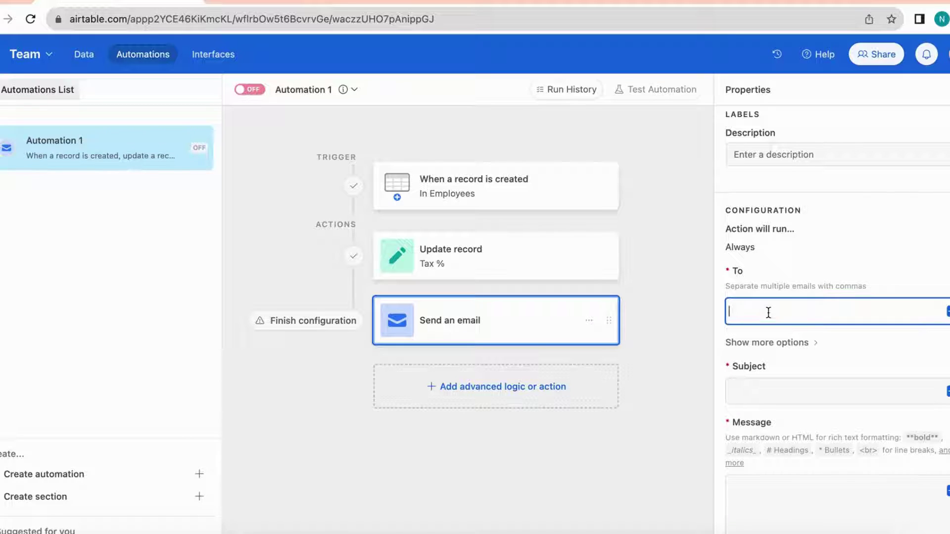
{"action": "left_click", "coordinate": [948, 310]}
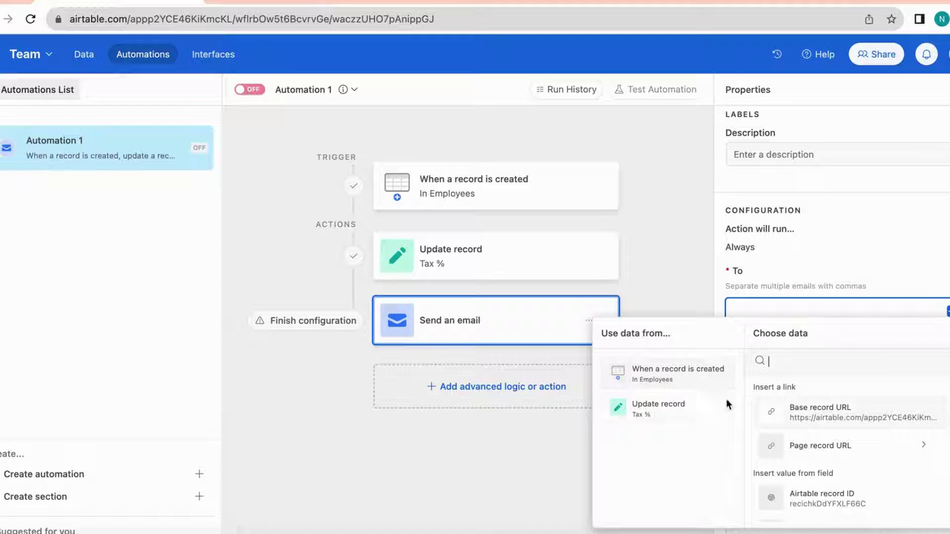
{"action": "scroll", "coordinate": [802, 468], "scroll_direction": "down", "scroll_amount": 1}
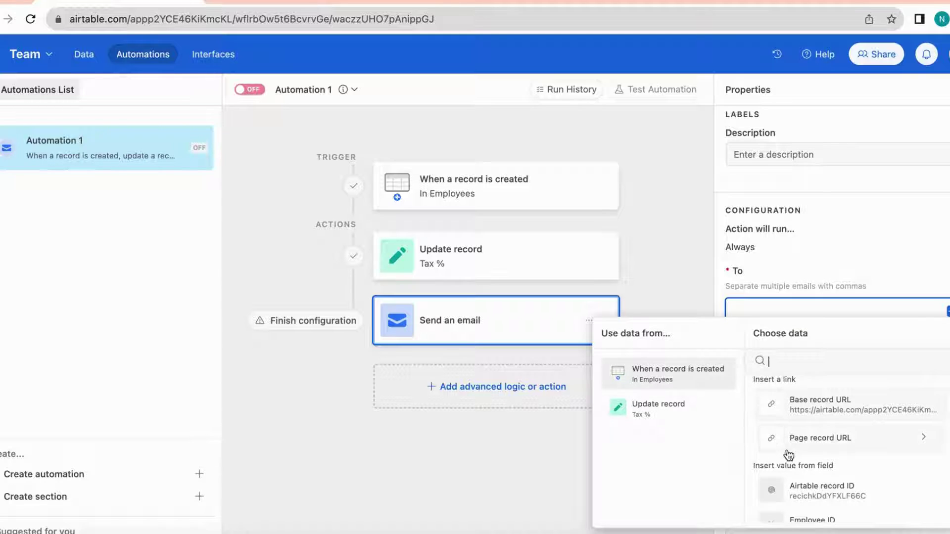
{"action": "scroll", "coordinate": [787, 453], "scroll_direction": "down", "scroll_amount": 2}
{"action": "scroll", "coordinate": [788, 454], "scroll_direction": "down", "scroll_amount": 4}
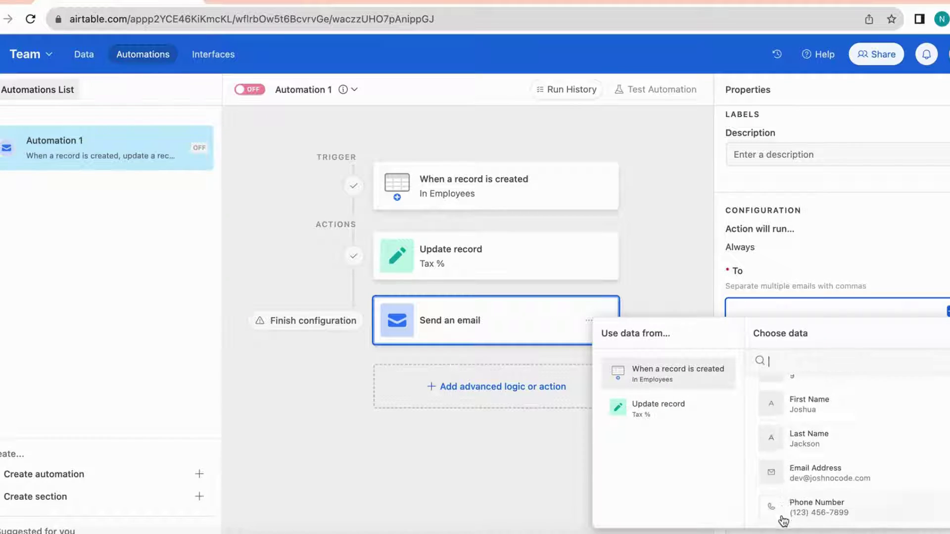
{"action": "left_click", "coordinate": [808, 478]}
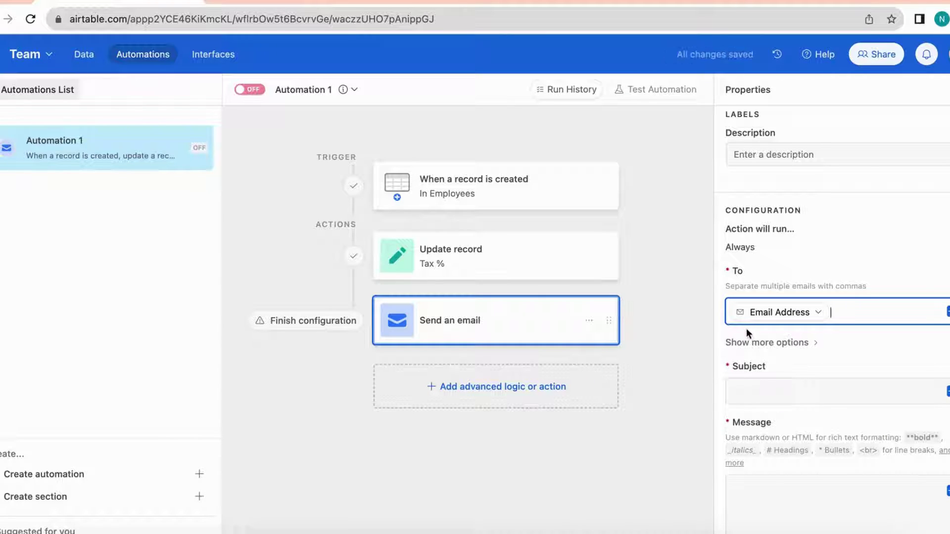
{"action": "scroll", "coordinate": [763, 369], "scroll_direction": "down", "scroll_amount": 1}
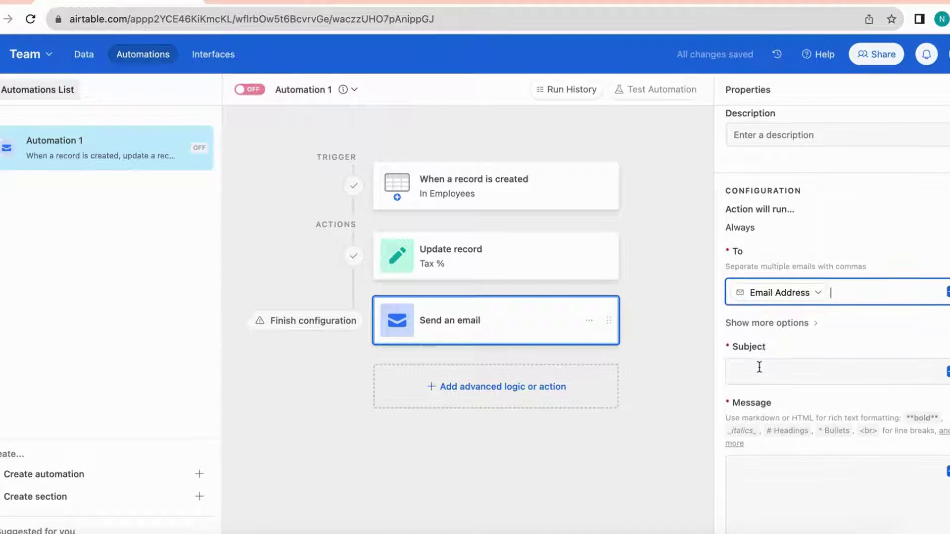
Set the email subject to 'Welcome to Josh No Code,' followed by the First Name field
{"action": "left_click", "coordinate": [774, 373]}
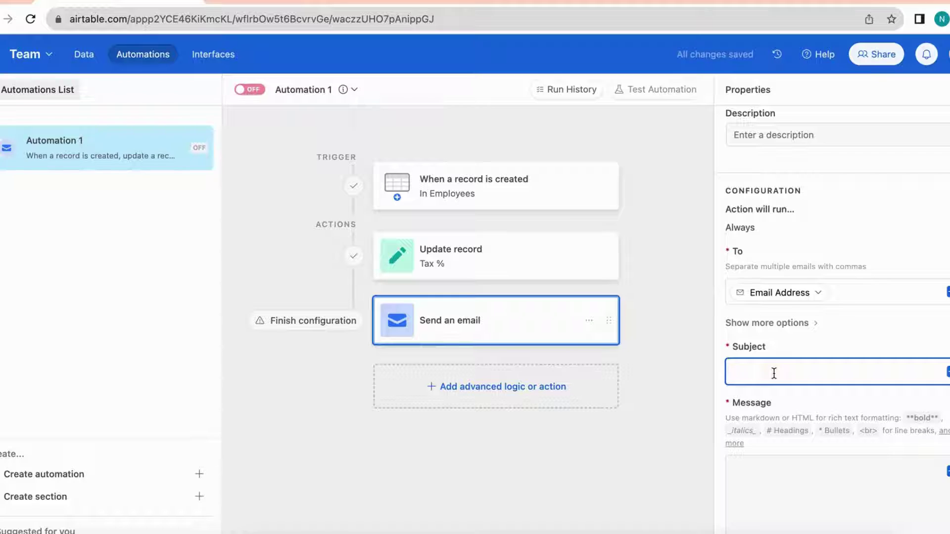
{"action": "type", "text": "Welcome to Josh No Code,"}
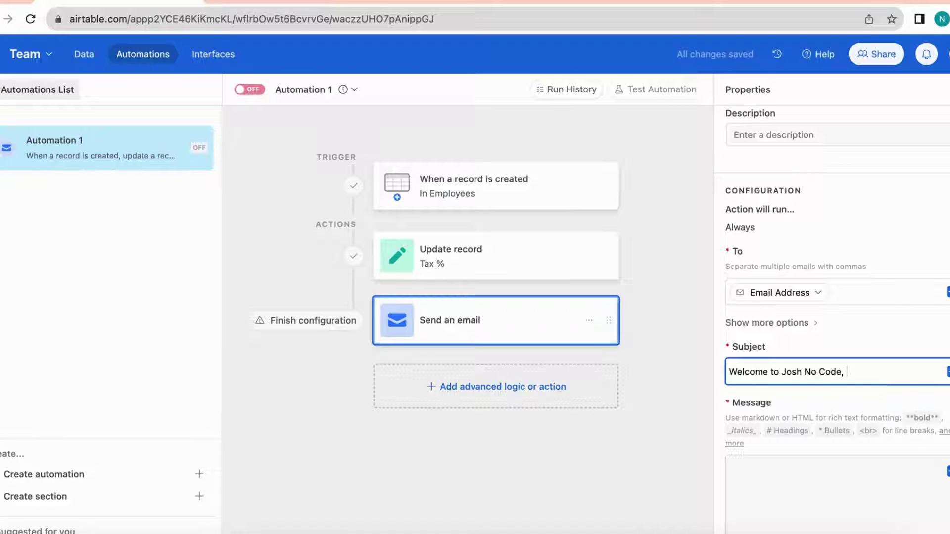
{"action": "left_click", "coordinate": [947, 371]}
{"action": "scroll", "coordinate": [807, 342], "scroll_direction": "down", "scroll_amount": 2}
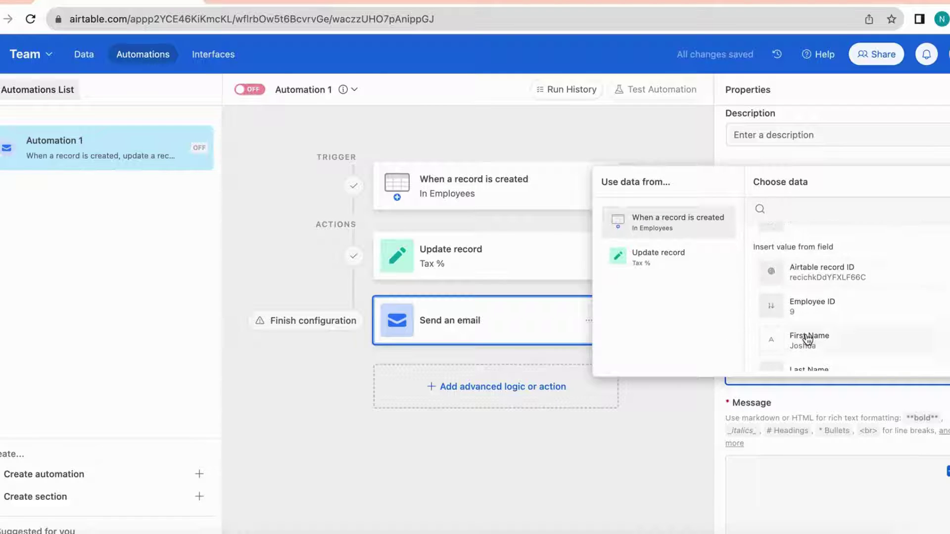
{"action": "left_click", "coordinate": [818, 342]}
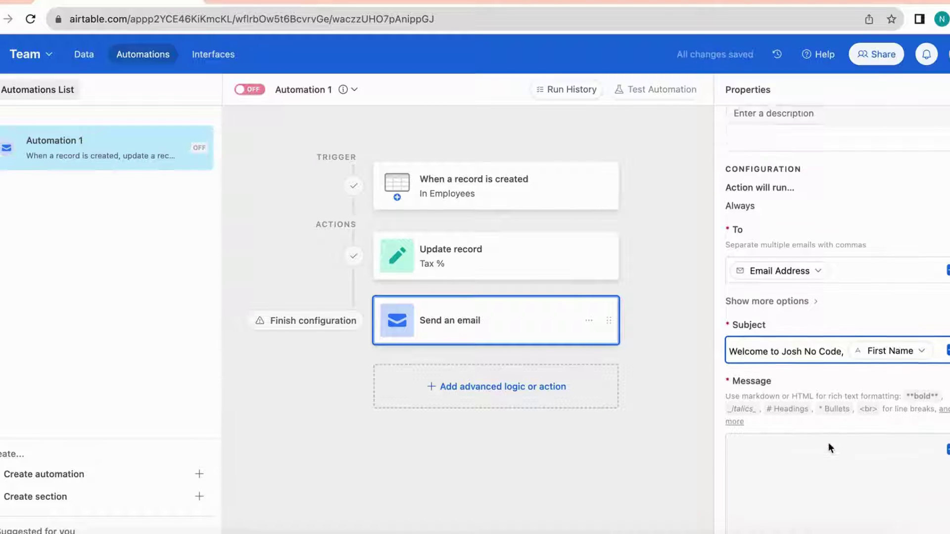
{"action": "scroll", "coordinate": [831, 448], "scroll_direction": "down", "scroll_amount": 1}
{"action": "scroll", "coordinate": [826, 465], "scroll_direction": "down", "scroll_amount": 3}
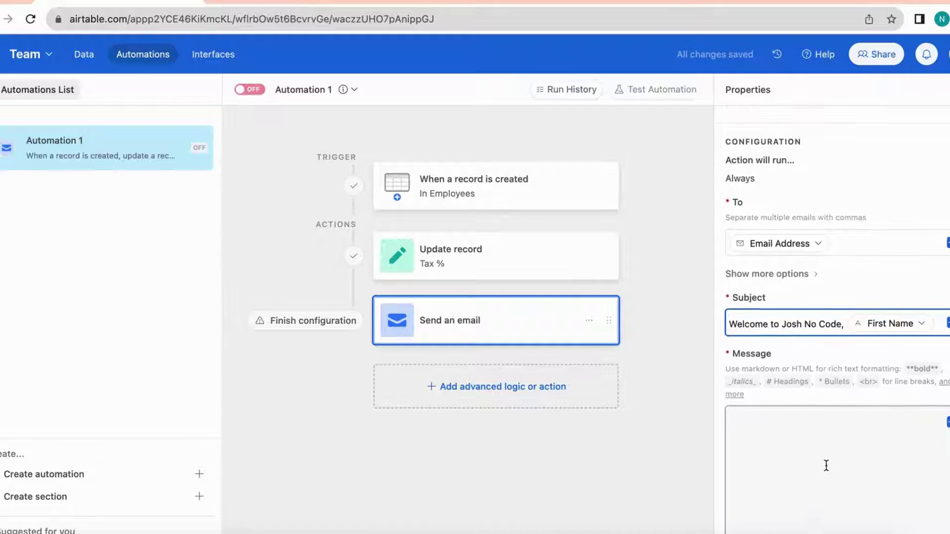
Start the message with the greeting 'Hi' plus the First Name field and a comma
{"action": "left_click", "coordinate": [798, 403]}
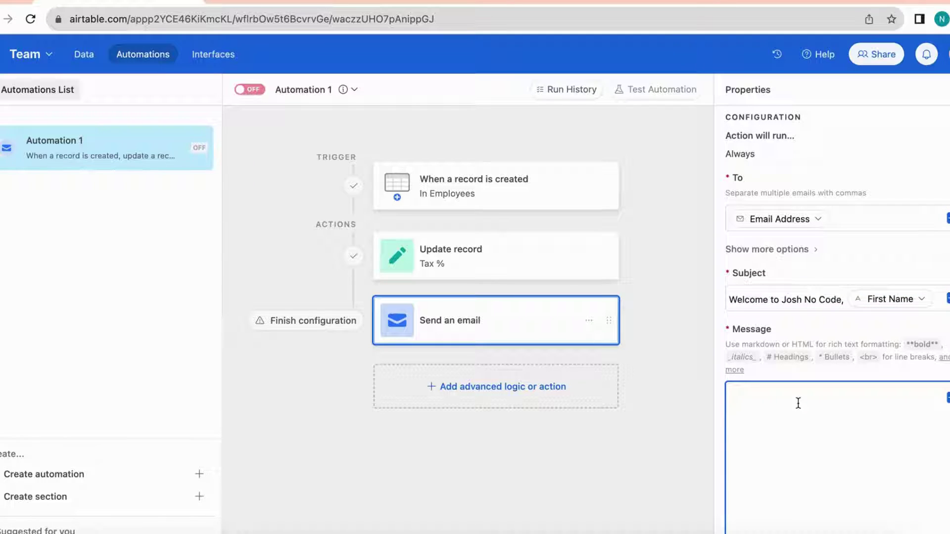
{"action": "type", "text": "Hi"}
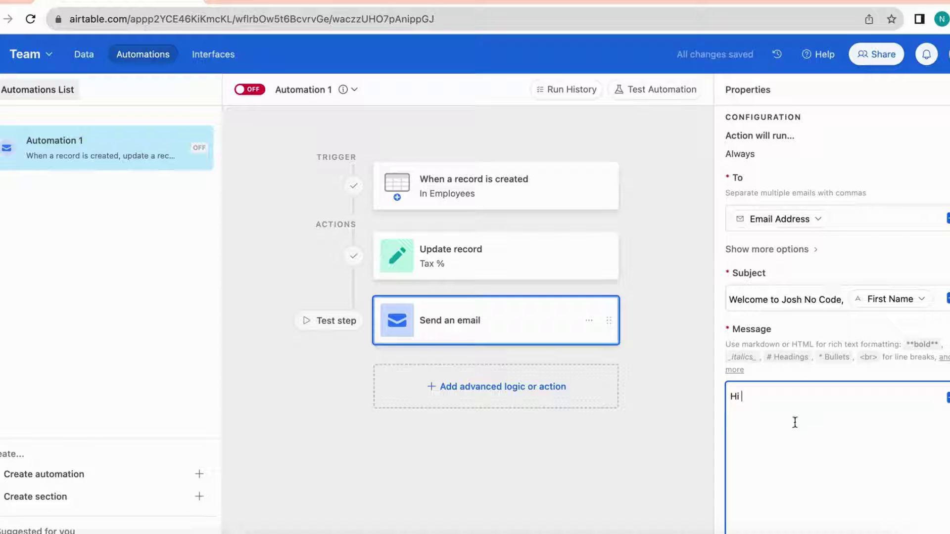
{"action": "scroll", "coordinate": [812, 441], "scroll_direction": "down", "scroll_amount": 1}
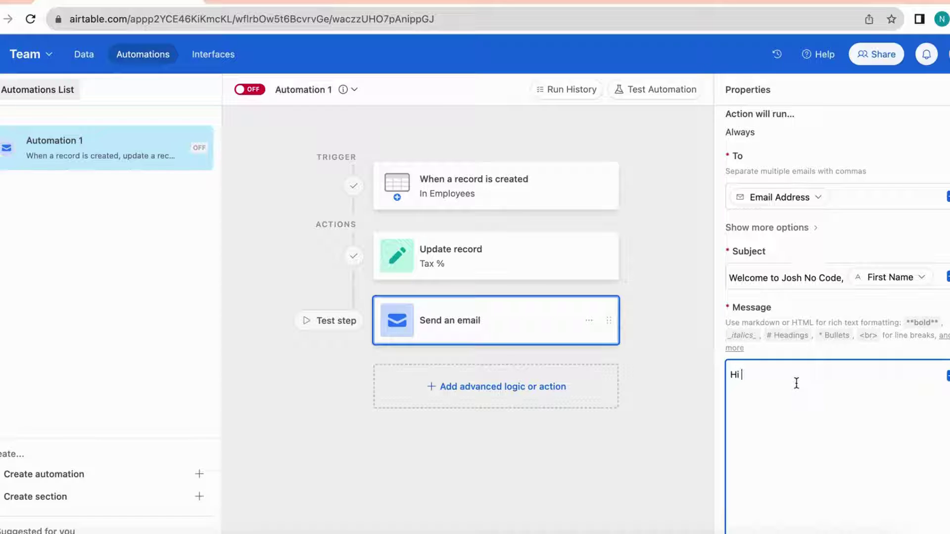
{"action": "left_click", "coordinate": [947, 377]}
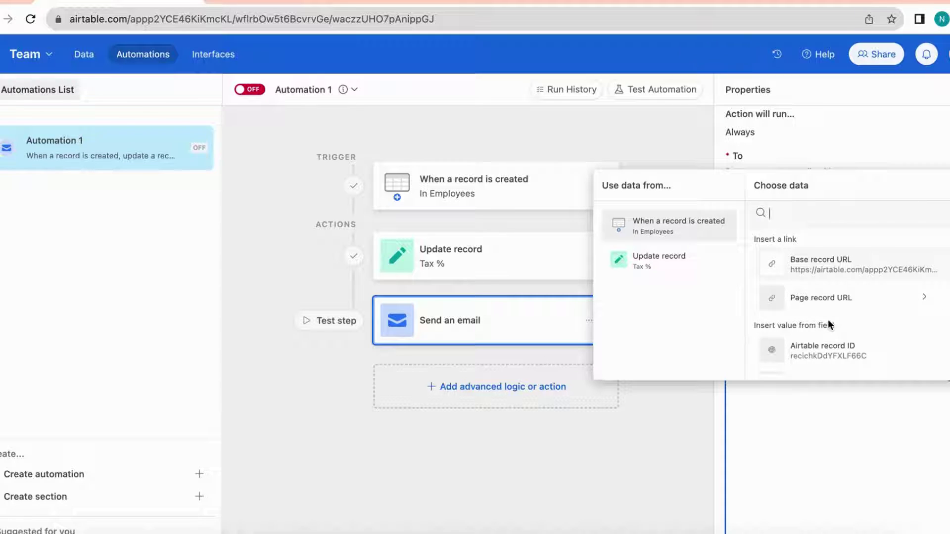
{"action": "scroll", "coordinate": [830, 324], "scroll_direction": "down", "scroll_amount": 5}
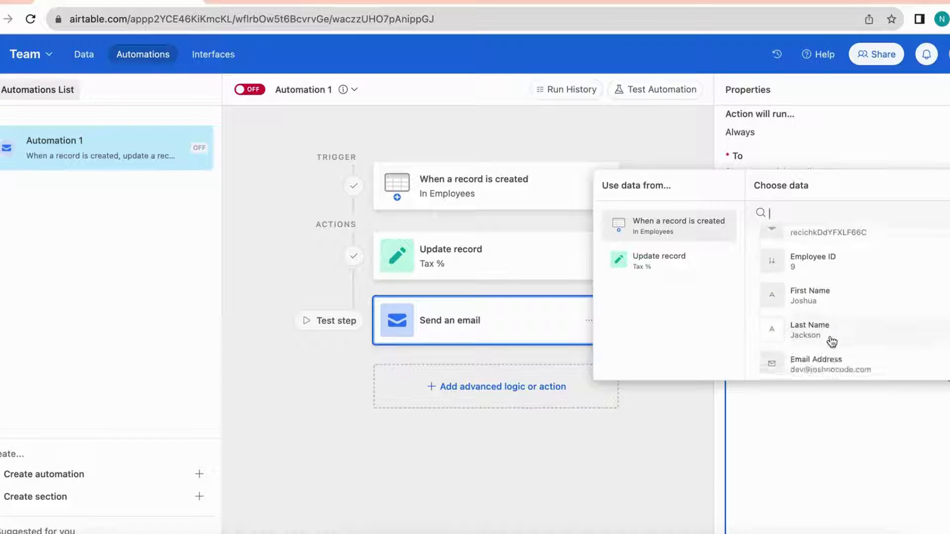
{"action": "left_click", "coordinate": [815, 297]}
{"action": "type", "text": ","}
{"action": "key", "text": "Return"}
{"action": "key", "text": "Return"}
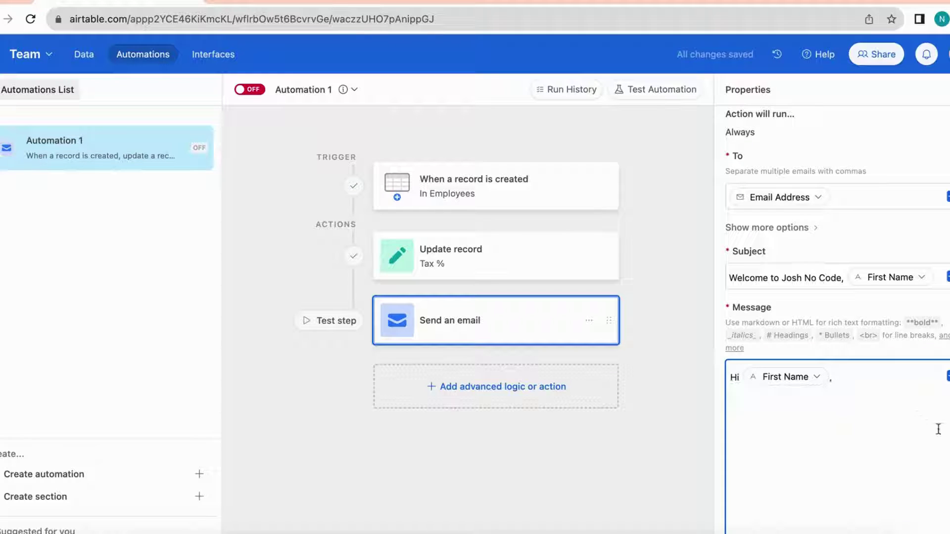
Add a congratulations line with the Positions field, then introduce the summary of employment terms
{"action": "type", "text": "Congrats on "}
{"action": "type", "text": "your new r"}
{"action": "type", "text": "ole"}
{"action": "type", "text": " as a "}
{"action": "type", "text": "{"}
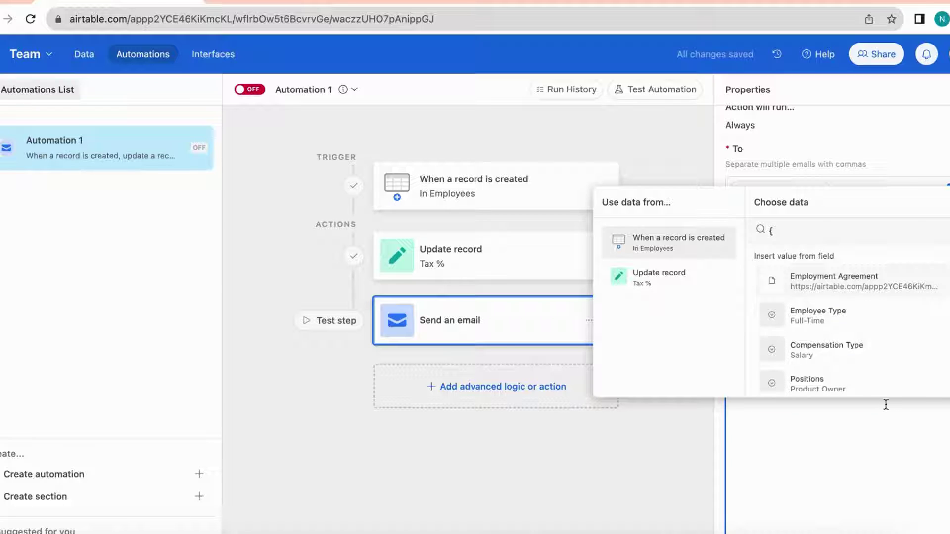
{"action": "left_click", "coordinate": [874, 385]}
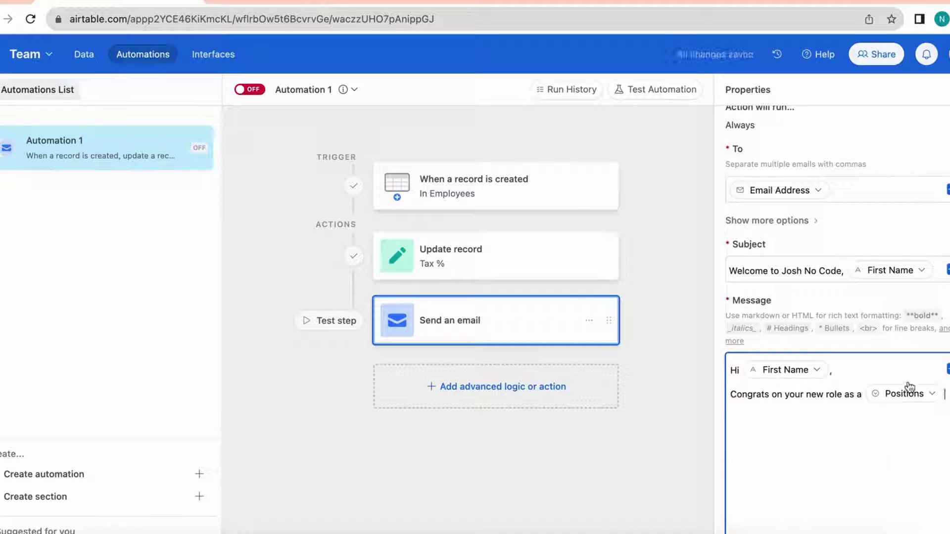
{"action": "type", "text": "a Positions a Jo"}
{"action": "type", "text": "sh No C"}
{"action": "type", "text": "ode. We are "}
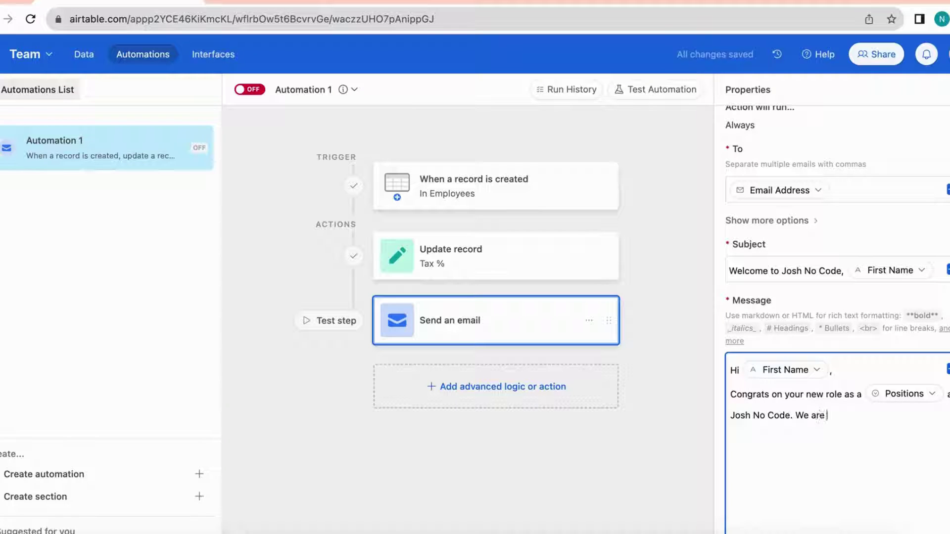
{"action": "type", "text": "so excited"}
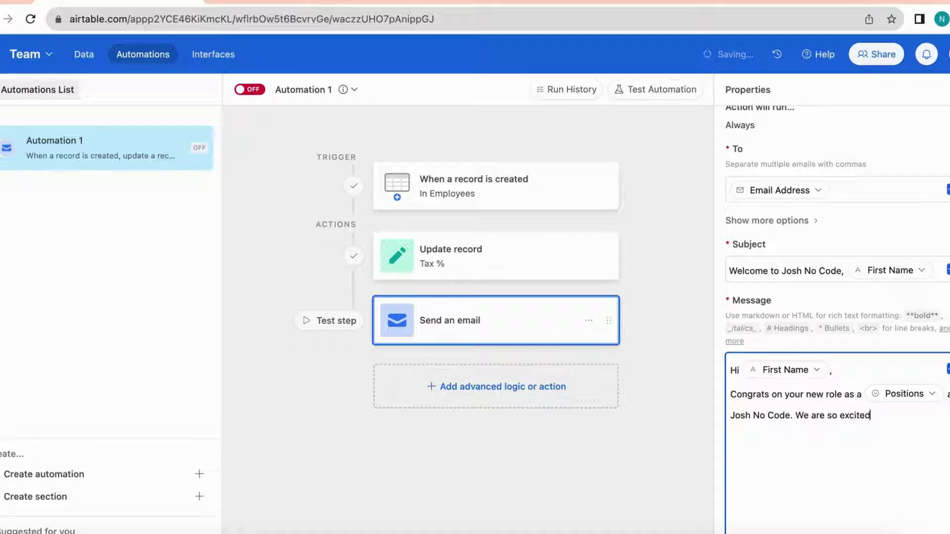
{"action": "type", "text": " to have you with u"}
{"action": "key", "text": "Return"}
{"action": "type", "text": "As per your employee ag"}
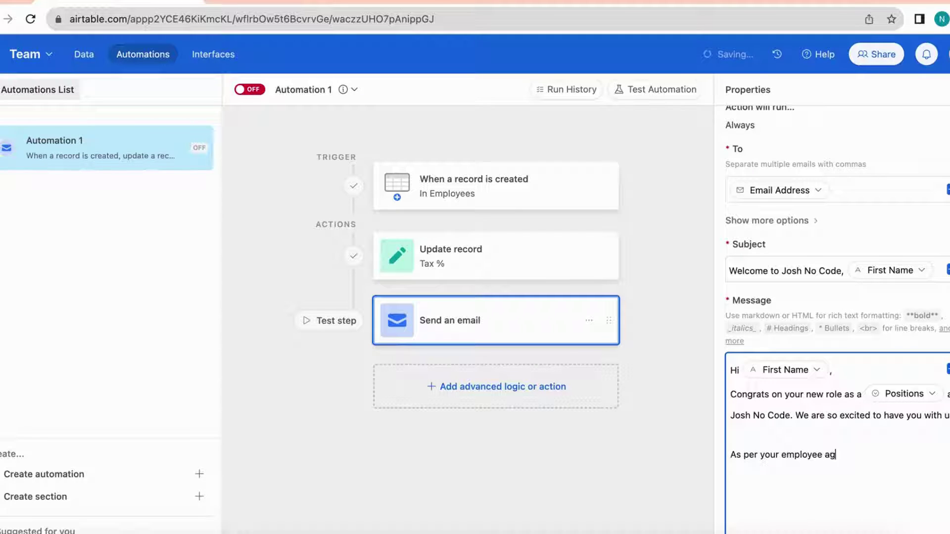
{"action": "type", "text": "reement"}
{"action": "key", "text": "BackSpace"}
{"action": "type", "text": ", please see a su"}
{"action": "key", "text": "BackSpace"}
{"action": "type", "text": "summary"}
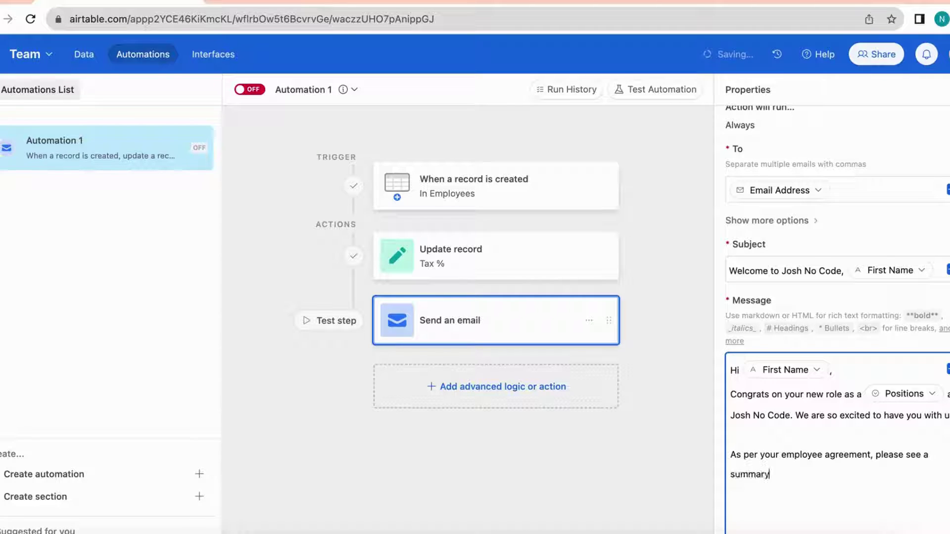
{"action": "type", "text": " of the employment"}
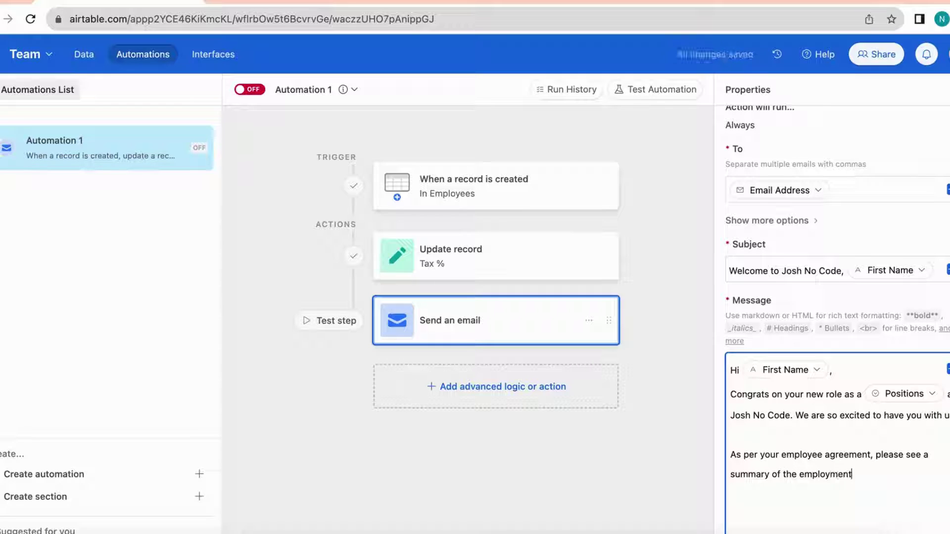
{"action": "type", "text": " terms below"}
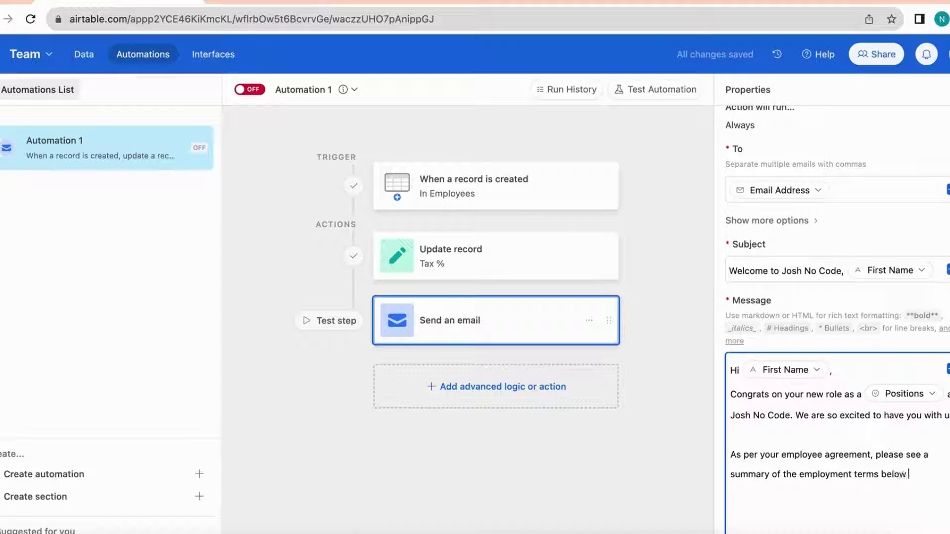
{"action": "type", "text": ":"}
Add an 'Employee Type:' line filled with the record's Employee Type field
{"action": "key", "text": "Return"}
{"action": "key", "text": "Return"}
{"action": "scroll", "coordinate": [868, 487], "scroll_direction": "down", "scroll_amount": 2}
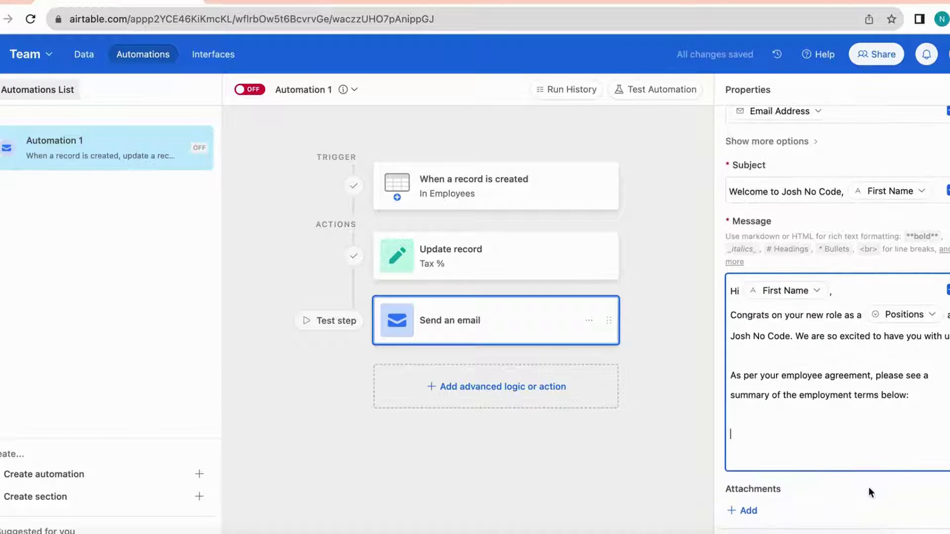
{"action": "type", "text": "Employee Type:"}
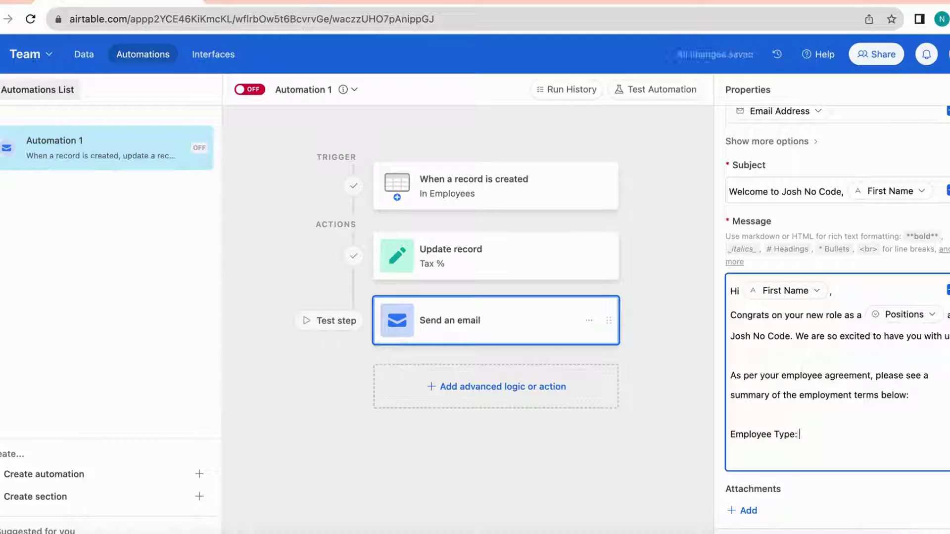
{"action": "key", "text": "shift+braceleft"}
{"action": "scroll", "coordinate": [859, 378], "scroll_direction": "down", "scroll_amount": 5}
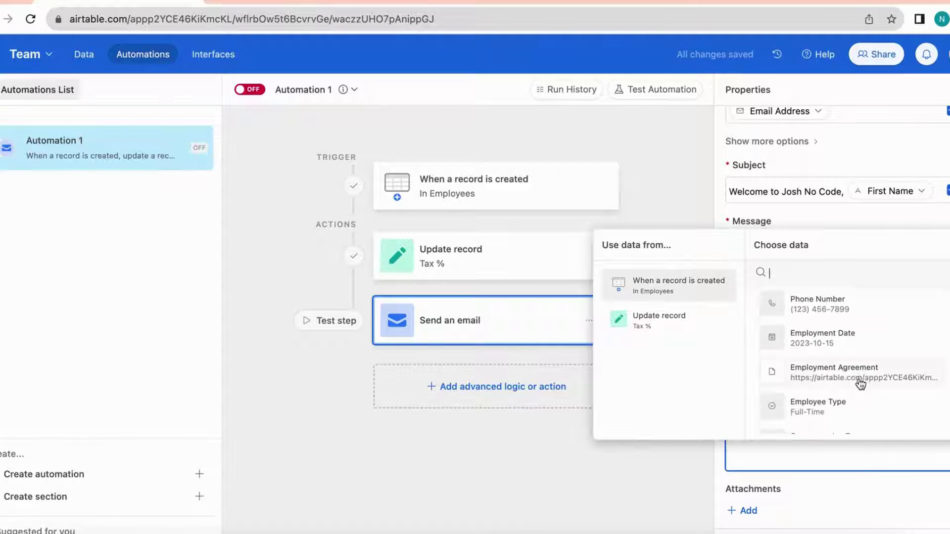
{"action": "left_click", "coordinate": [845, 399]}
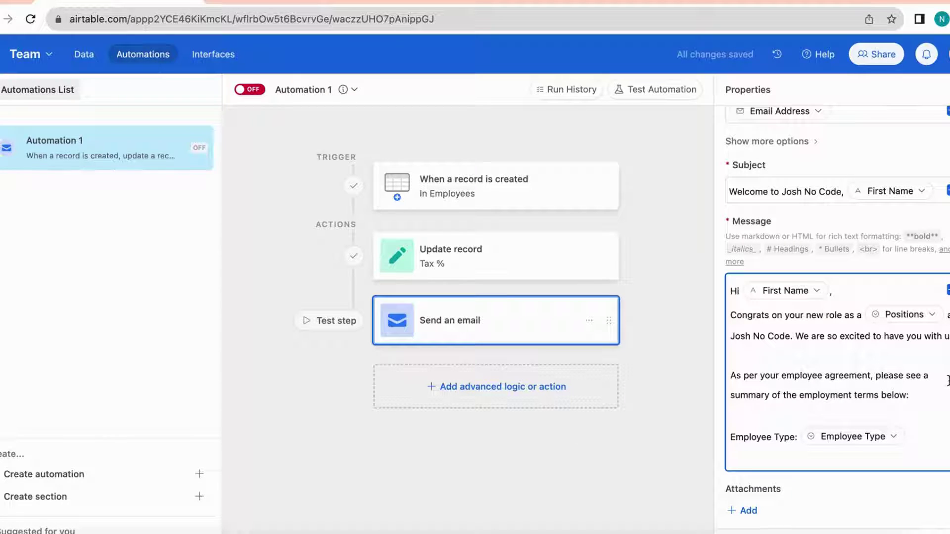
Add a 'Compensation Type:' line filled with the Compensation Type field
{"action": "type", "text": "Co"}
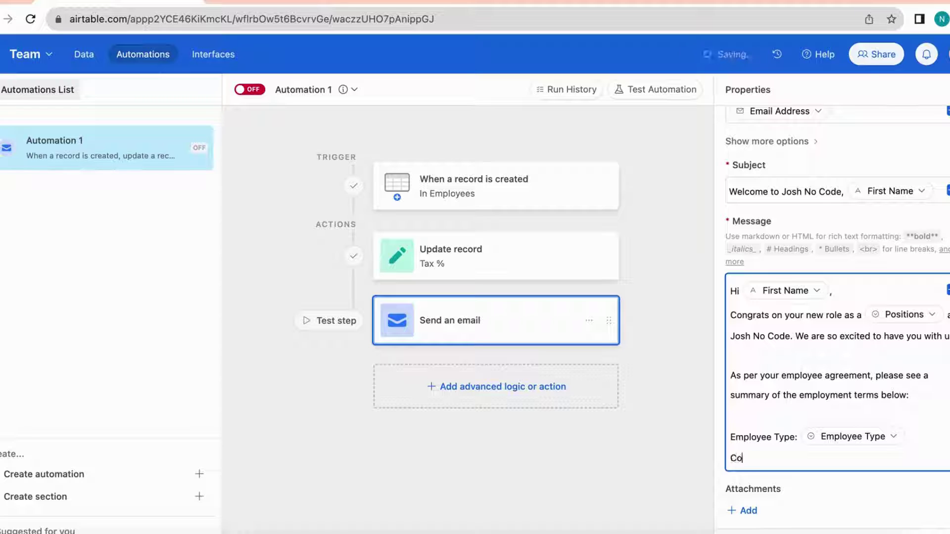
{"action": "type", "text": "mpensation Tpa"}
{"action": "key", "text": "BackSpace"}
{"action": "key", "text": "BackSpace"}
{"action": "key", "text": "BackSpace"}
{"action": "type", "text": "Type:"}
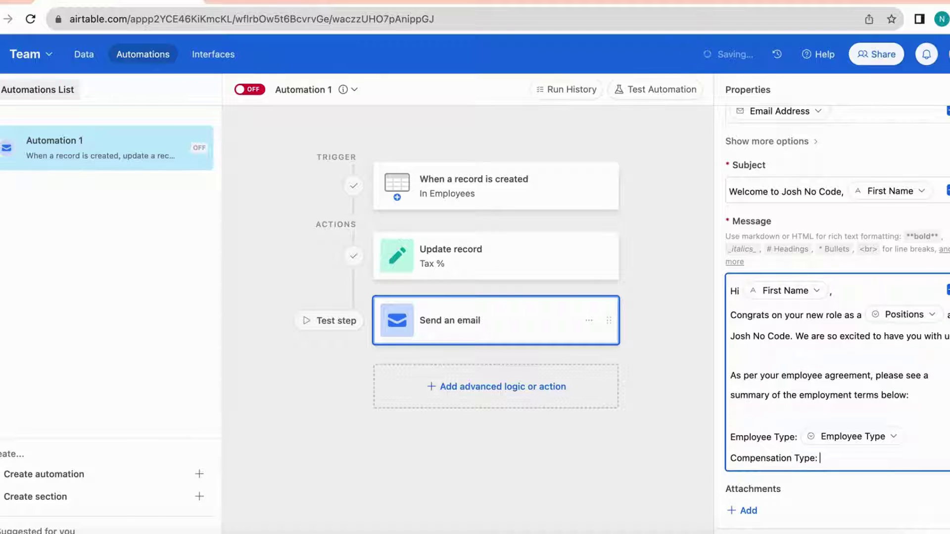
{"action": "left_click", "coordinate": [948, 291]}
{"action": "scroll", "coordinate": [819, 404], "scroll_direction": "down", "scroll_amount": 8}
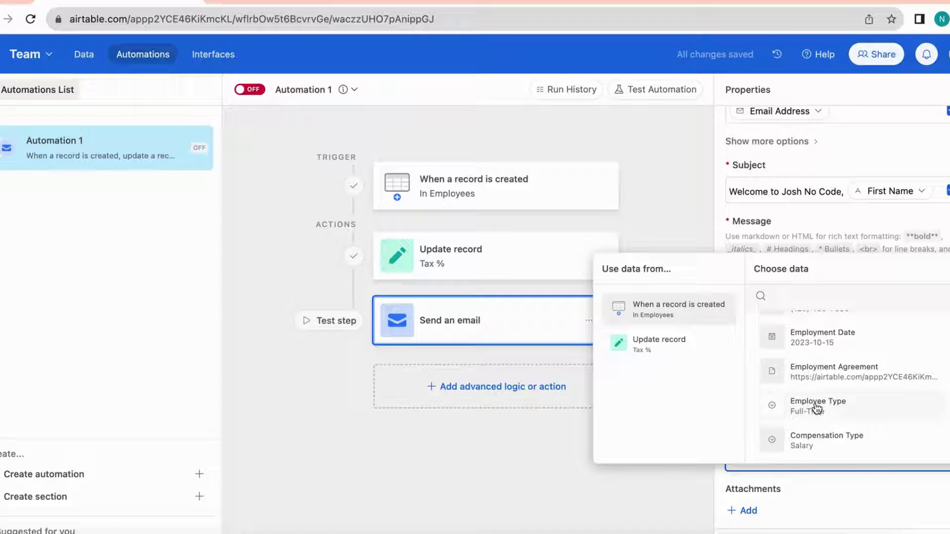
{"action": "scroll", "coordinate": [818, 408], "scroll_direction": "down", "scroll_amount": 6}
{"action": "scroll", "coordinate": [837, 393], "scroll_direction": "down", "scroll_amount": 2}
{"action": "scroll", "coordinate": [837, 393], "scroll_direction": "up", "scroll_amount": 6}
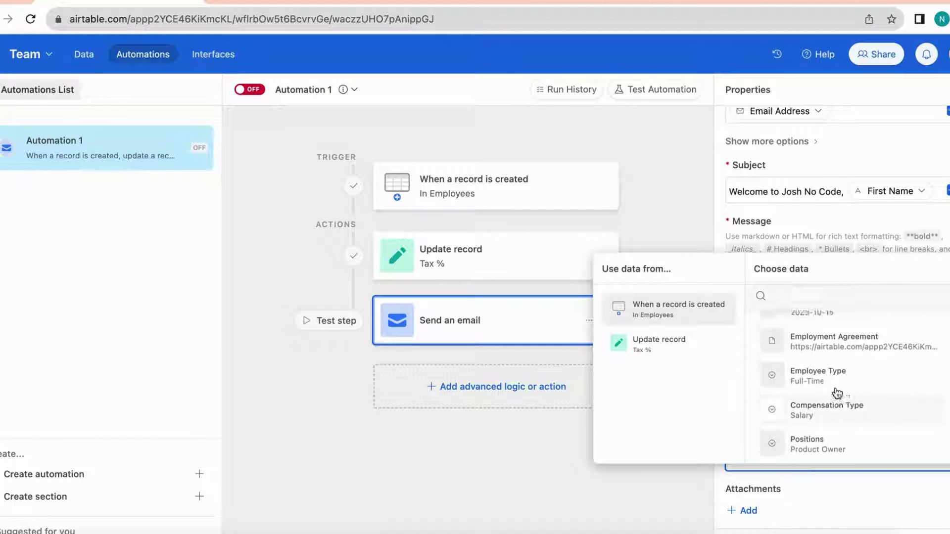
{"action": "left_click", "coordinate": [838, 414]}
{"action": "scroll", "coordinate": [838, 414], "scroll_direction": "down", "scroll_amount": 1}
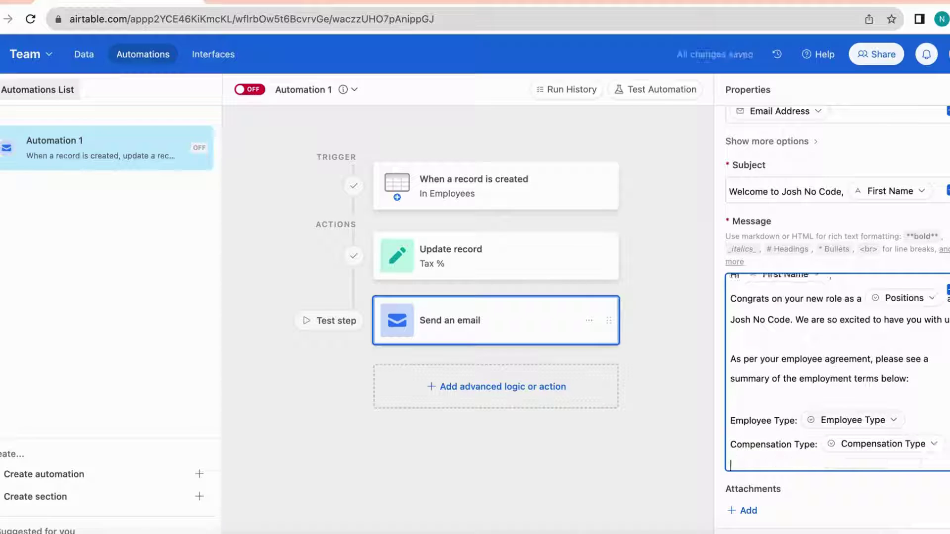
Add 'Compensation:' with Exact Compensation Amount and a 'Payroll Tax:' line with the Payroll Tax field
{"action": "type", "text": "Compensation"}
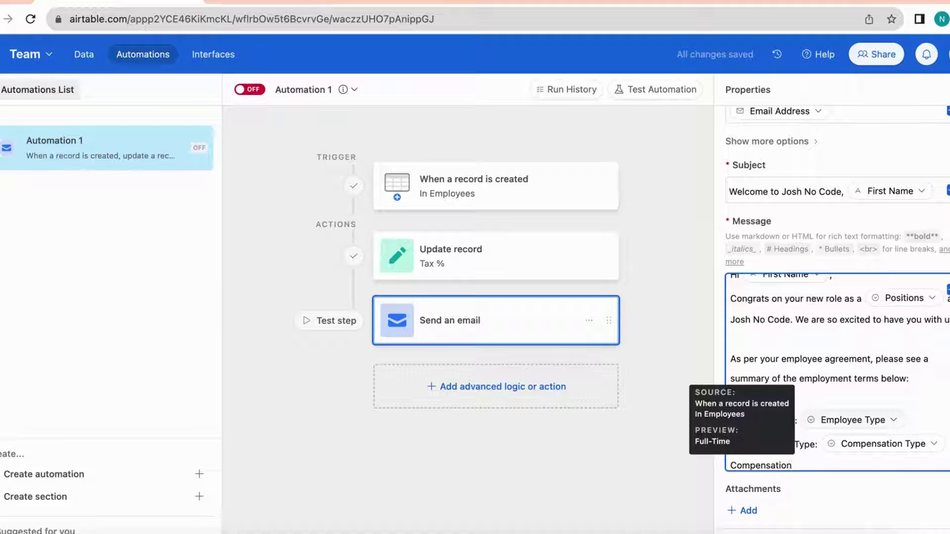
{"action": "type", "text": ":"}
{"action": "scroll", "coordinate": [887, 424], "scroll_direction": "down", "scroll_amount": 1}
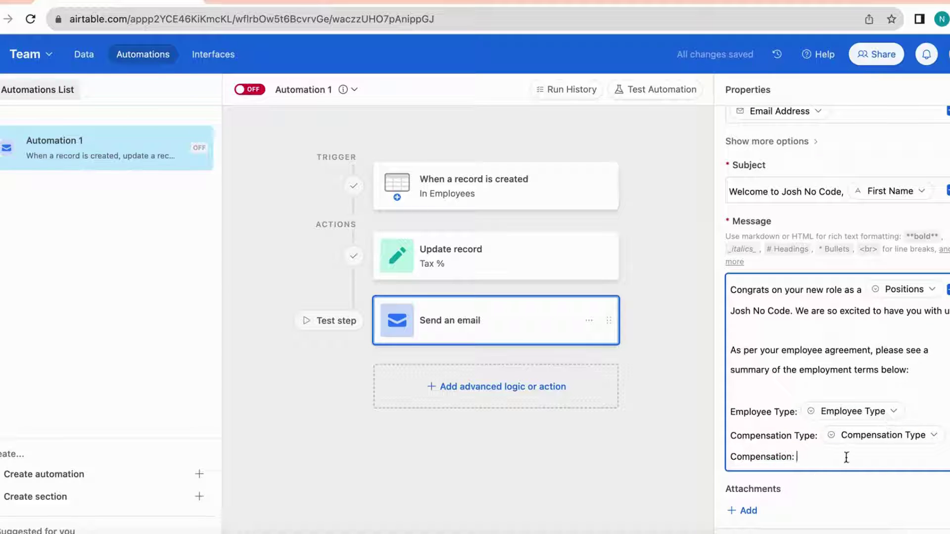
{"action": "scroll", "coordinate": [816, 400], "scroll_direction": "down", "scroll_amount": 3}
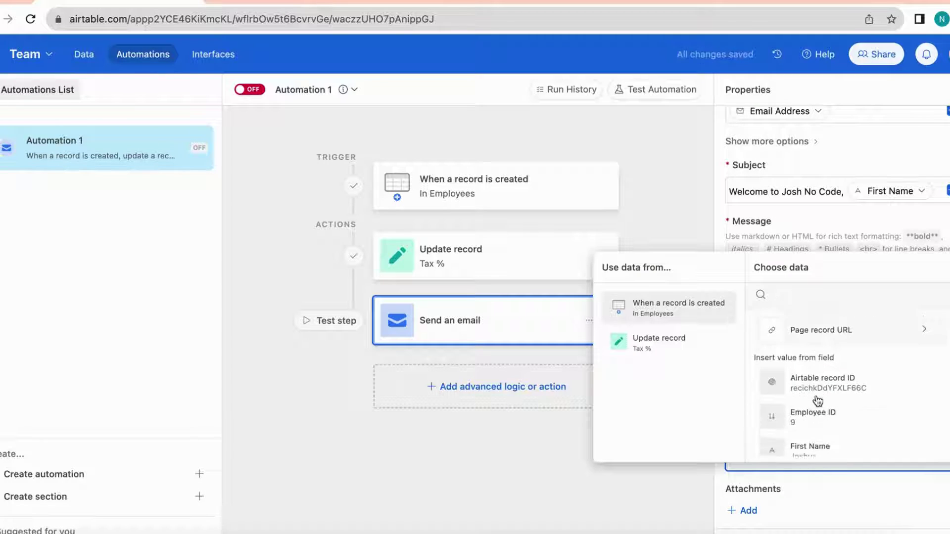
{"action": "scroll", "coordinate": [816, 411], "scroll_direction": "down", "scroll_amount": 5}
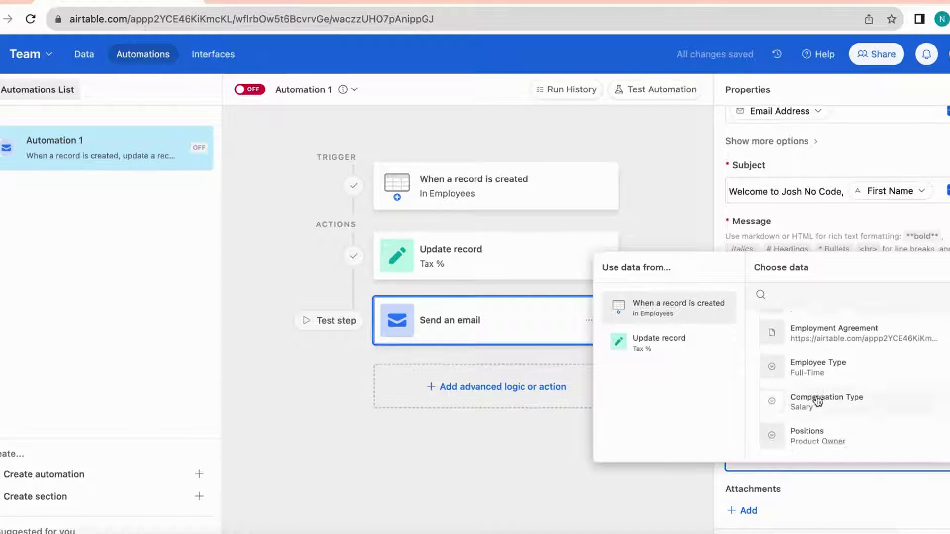
{"action": "scroll", "coordinate": [820, 421], "scroll_direction": "down", "scroll_amount": 1}
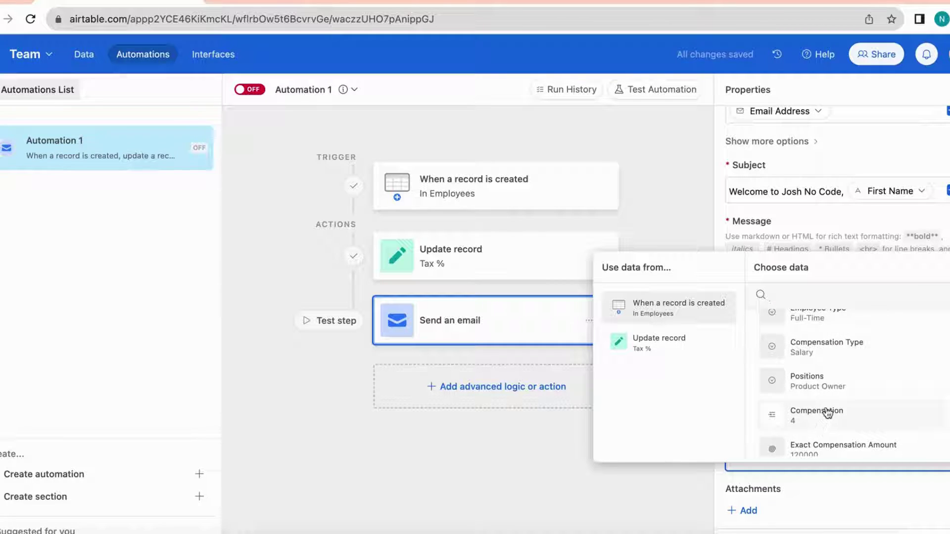
{"action": "scroll", "coordinate": [825, 413], "scroll_direction": "down", "scroll_amount": 1}
{"action": "left_click", "coordinate": [827, 414]}
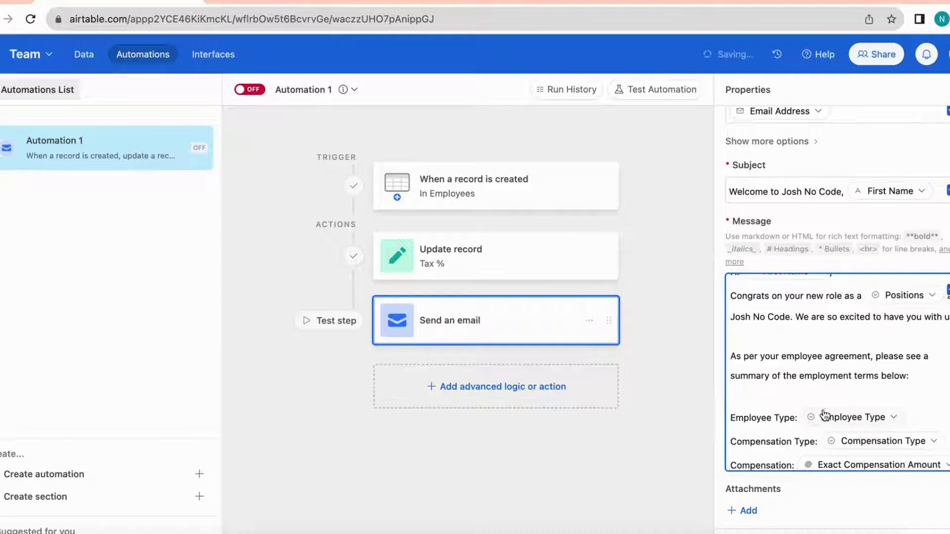
{"action": "key", "text": "Return"}
{"action": "type", "text": "Ca"}
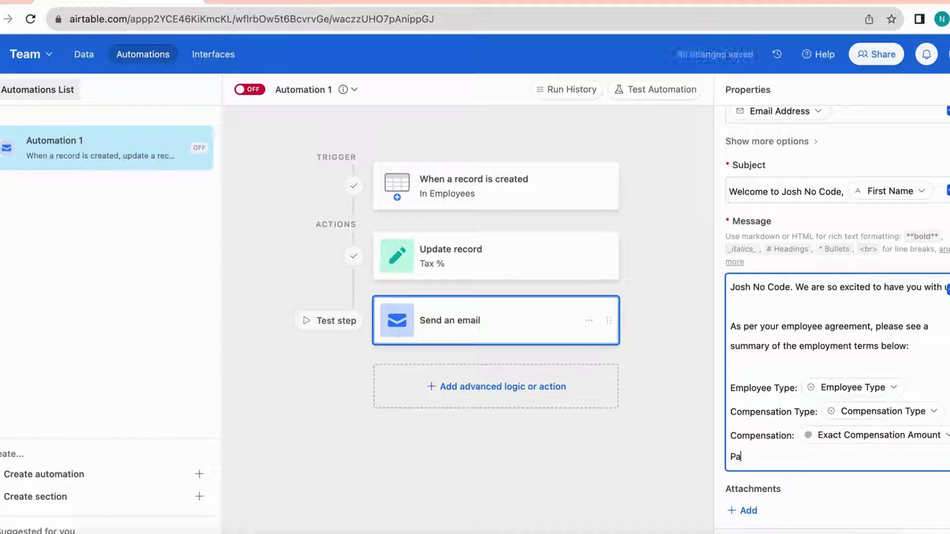
{"action": "type", "text": "yroll "}
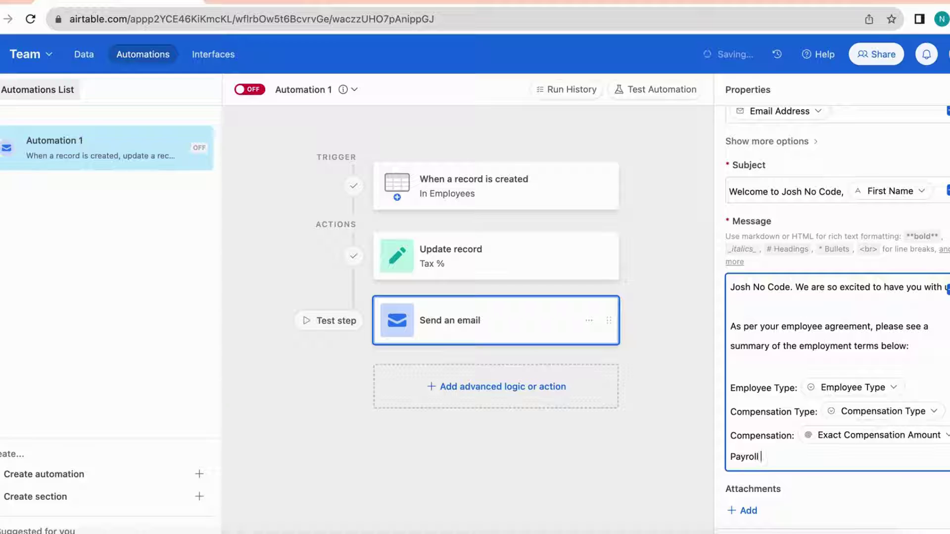
{"action": "type", "text": "Tax:"}
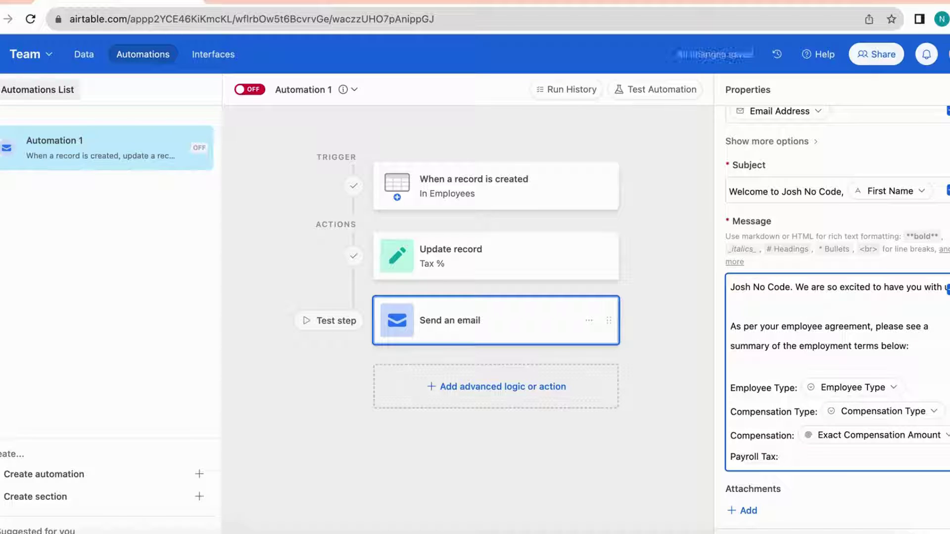
{"action": "left_click", "coordinate": [894, 386]}
{"action": "scroll", "coordinate": [897, 391], "scroll_direction": "down", "scroll_amount": 6}
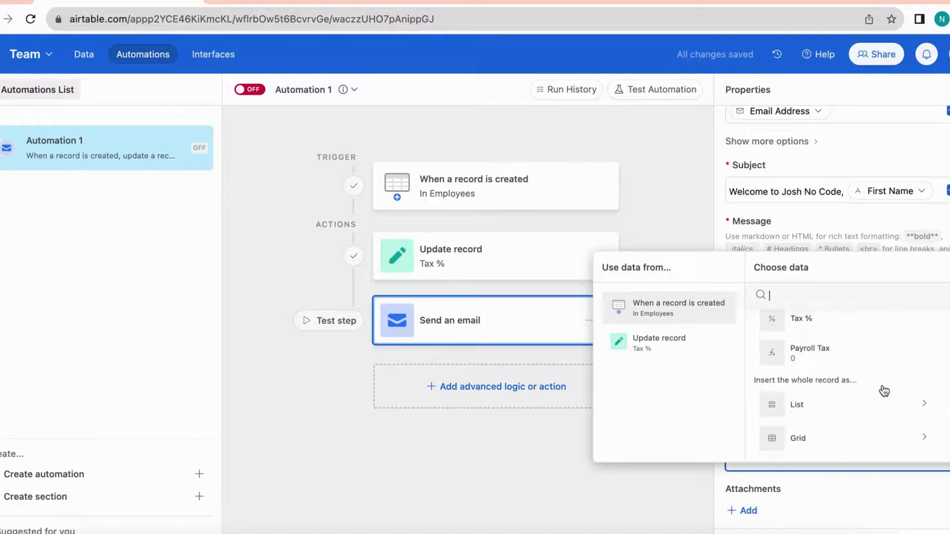
{"action": "left_click", "coordinate": [852, 369]}
{"action": "key", "text": "Return"}
{"action": "key", "text": "Return"}
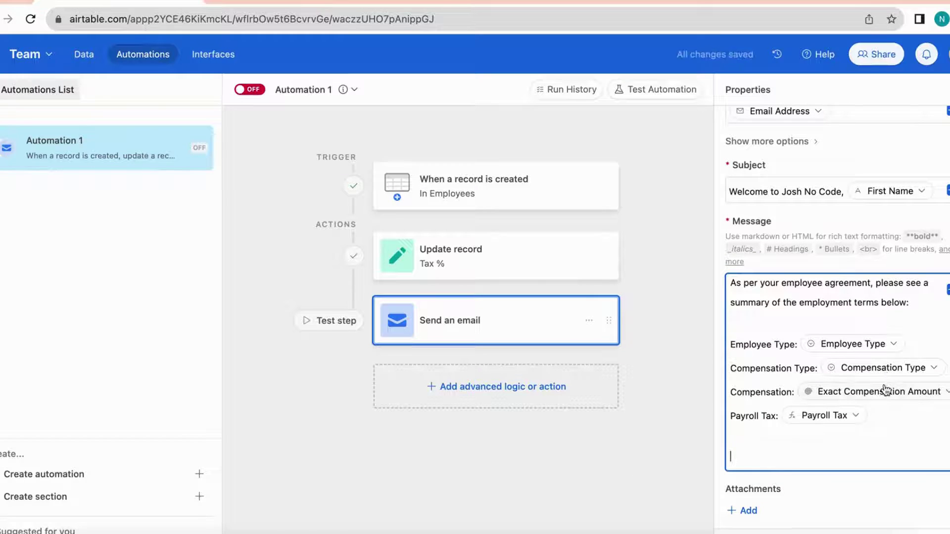
Write the note that the employment agreement is attached and invite questions, fixing typos
{"action": "type", "text": "Attache"}
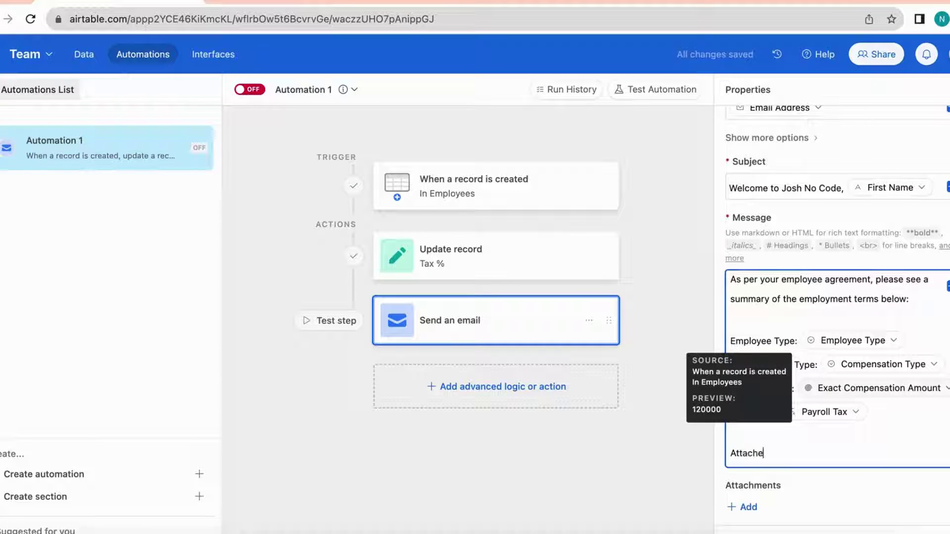
{"action": "type", "text": "d below"}
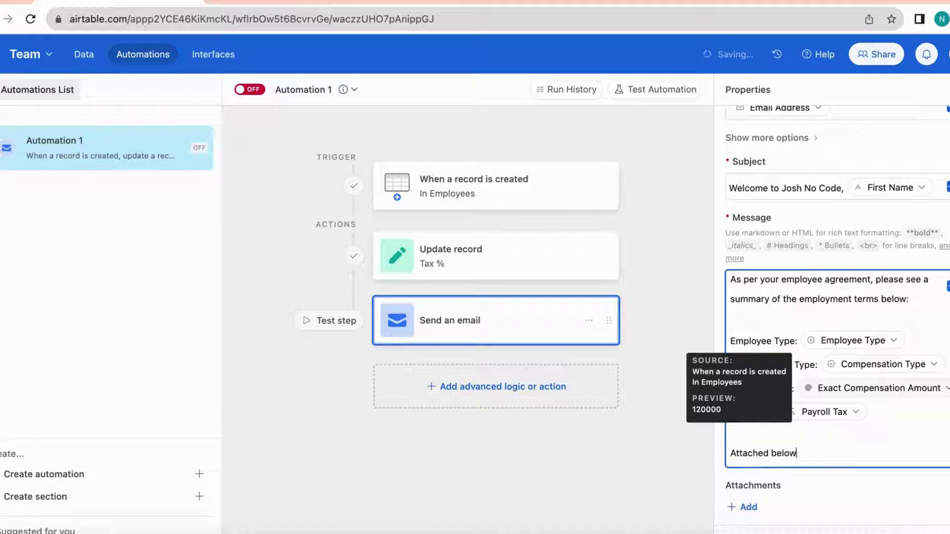
{"action": "type", "text": " you will find yo"}
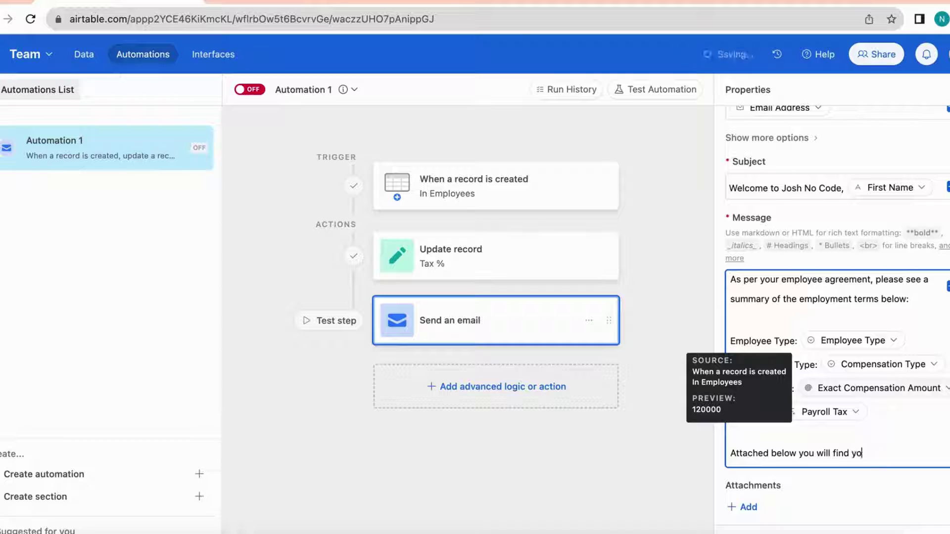
{"action": "type", "text": "ur employment "}
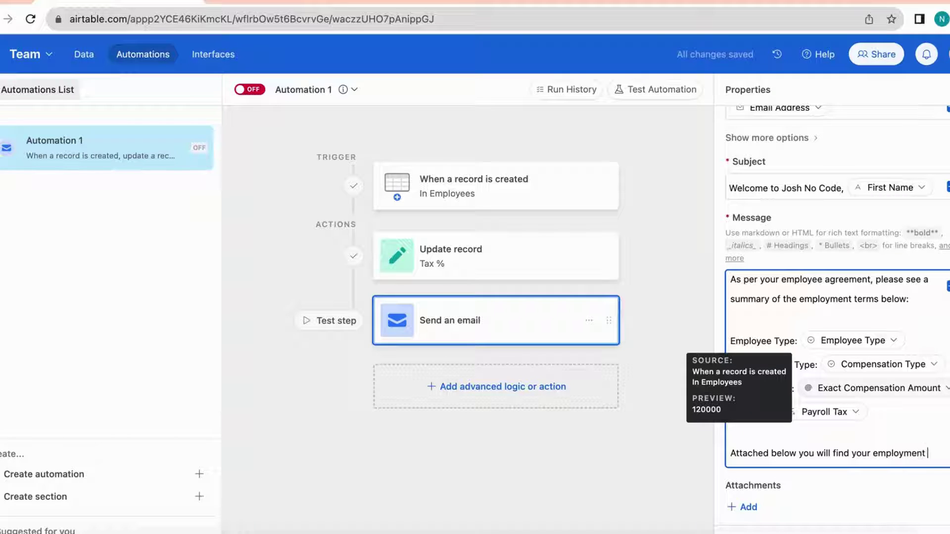
{"action": "type", "text": "agreement"}
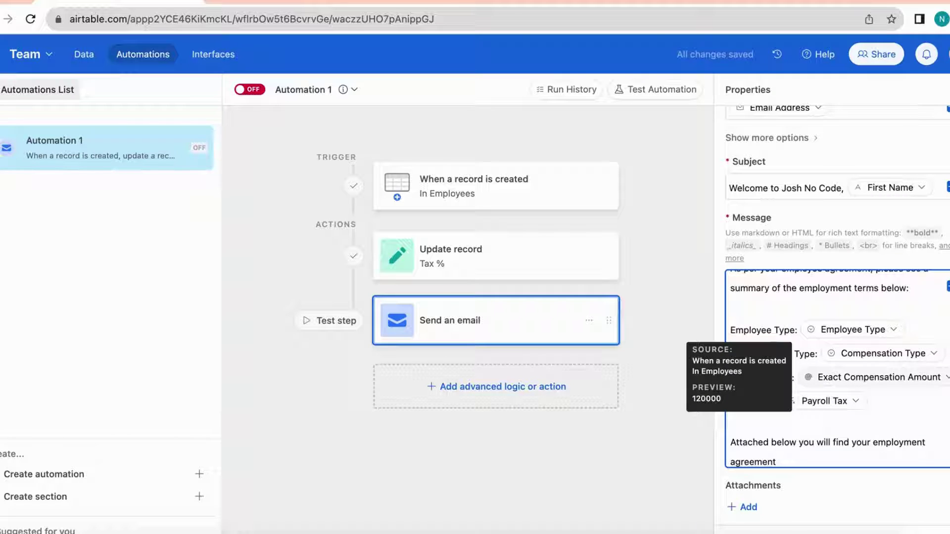
{"action": "type", "text": ". Shall you hae"}
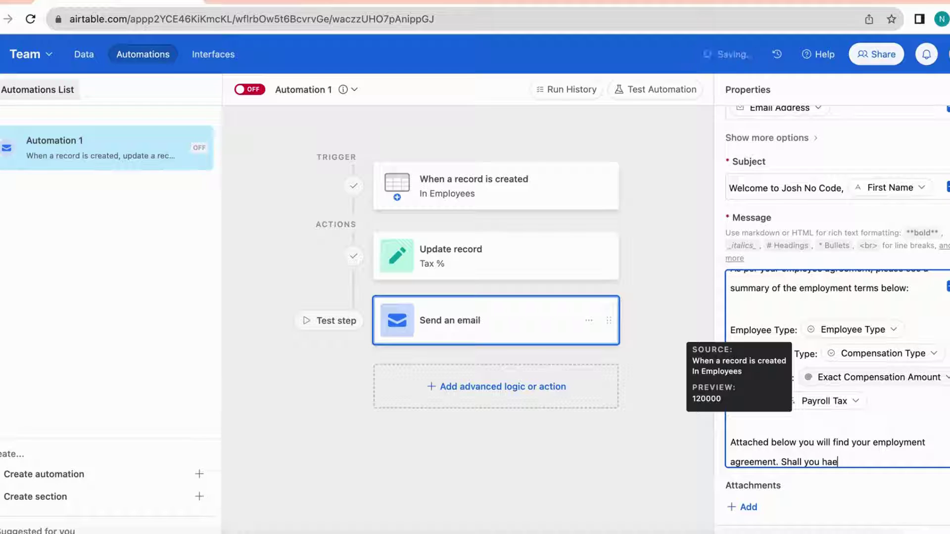
{"action": "key", "text": "BackSpace"}
{"action": "type", "text": "ve any wuestions, "}
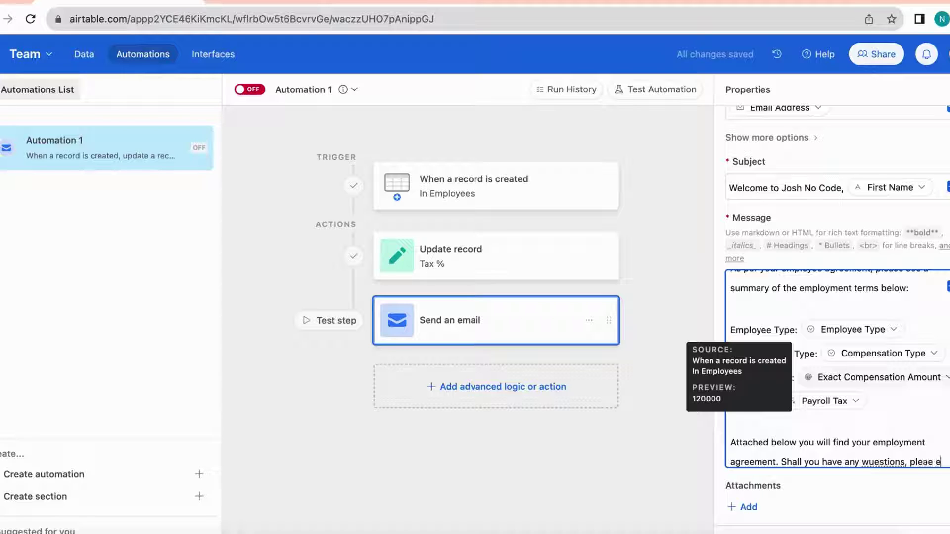
{"action": "type", "text": "pleae e"}
{"action": "scroll", "coordinate": [873, 451], "scroll_direction": "down", "scroll_amount": 1}
{"action": "left_click", "coordinate": [868, 451]}
{"action": "key", "text": "BackSpace"}
{"action": "type", "text": "q"}
{"action": "key", "text": "End"}
{"action": "key", "text": "BackSpace"}
{"action": "type", "text": "que"}
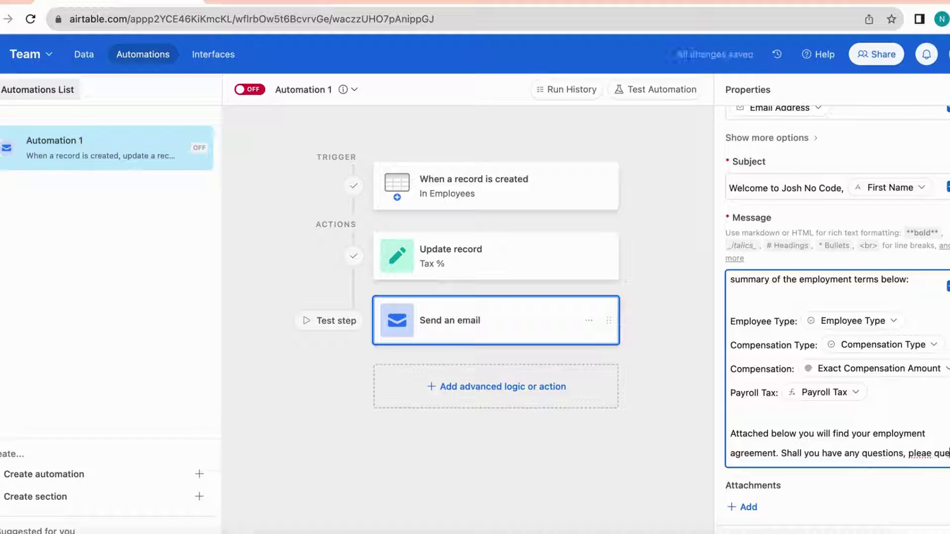
{"action": "type", "text": "stions, plese"}
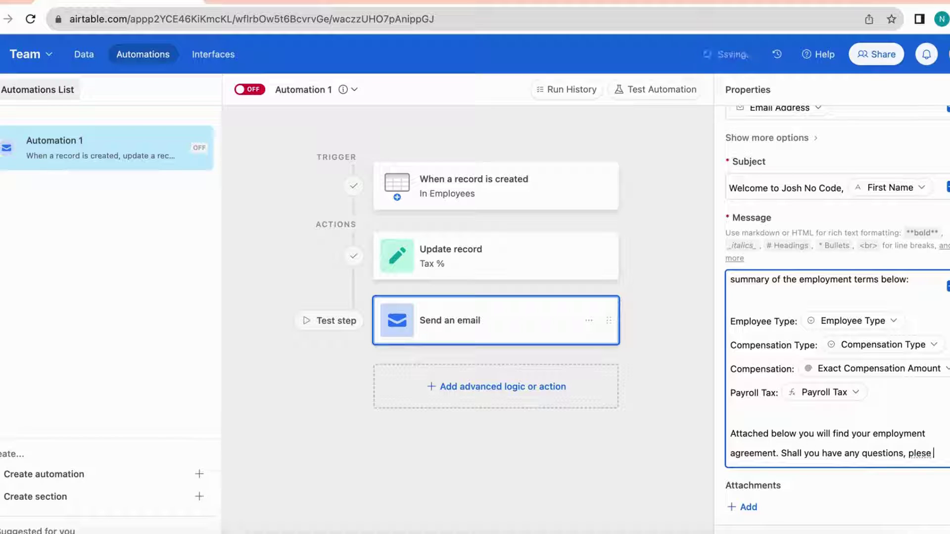
{"action": "key", "text": "BackSpace"}
{"action": "key", "text": "BackSpace"}
{"action": "key", "text": "BackSpace"}
{"action": "type", "text": "ase do "}
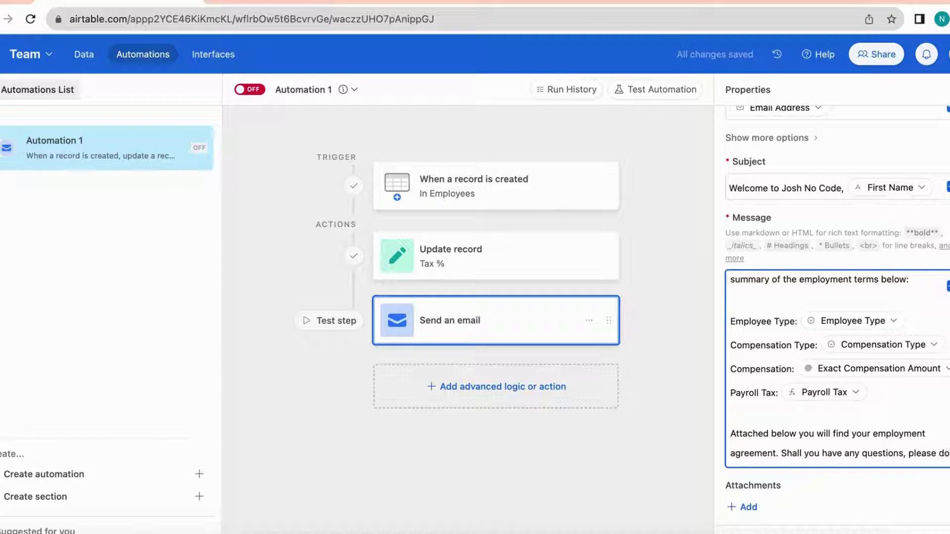
{"action": "type", "text": "me know"}
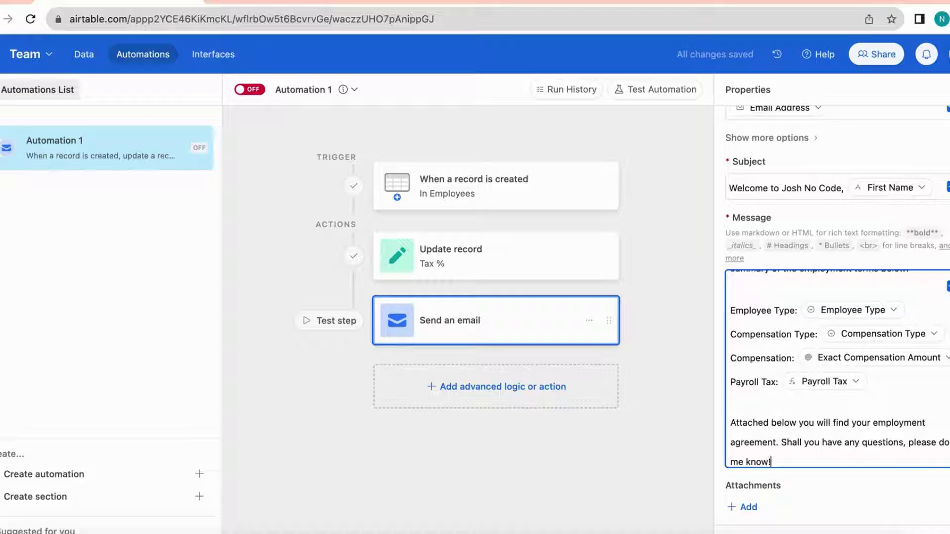
{"action": "type", "text": "!"}
Close the message with 'Best,' and the sender's name on the next line
{"action": "key", "text": "Return"}
{"action": "key", "text": "Return"}
{"action": "type", "text": "Best,"}
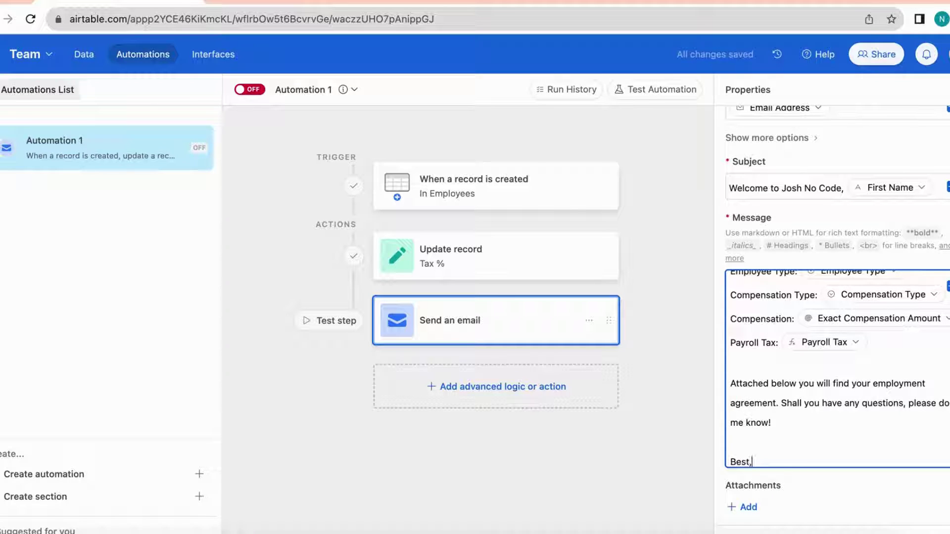
{"action": "key", "text": "Return"}
{"action": "type", "text": "Josh"}
{"action": "scroll", "coordinate": [764, 429], "scroll_direction": "down", "scroll_amount": 2}
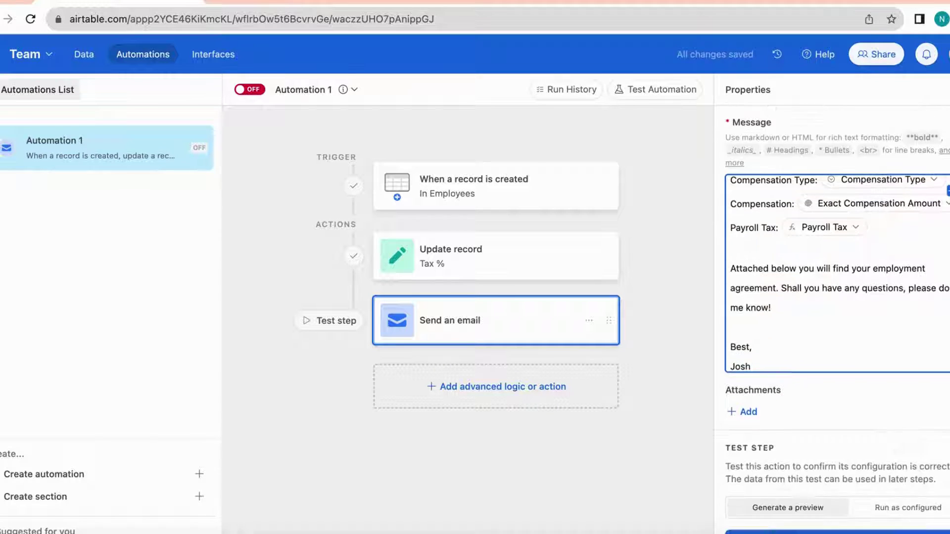
Add the triggering record's Employment Agreement field as the email attachment
{"action": "left_click", "coordinate": [748, 412]}
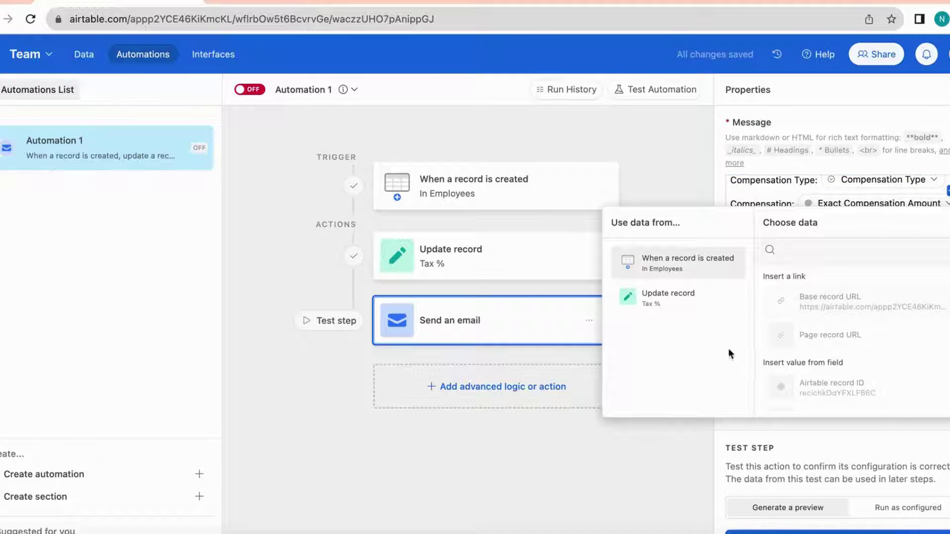
{"action": "scroll", "coordinate": [835, 346], "scroll_direction": "down", "scroll_amount": 8}
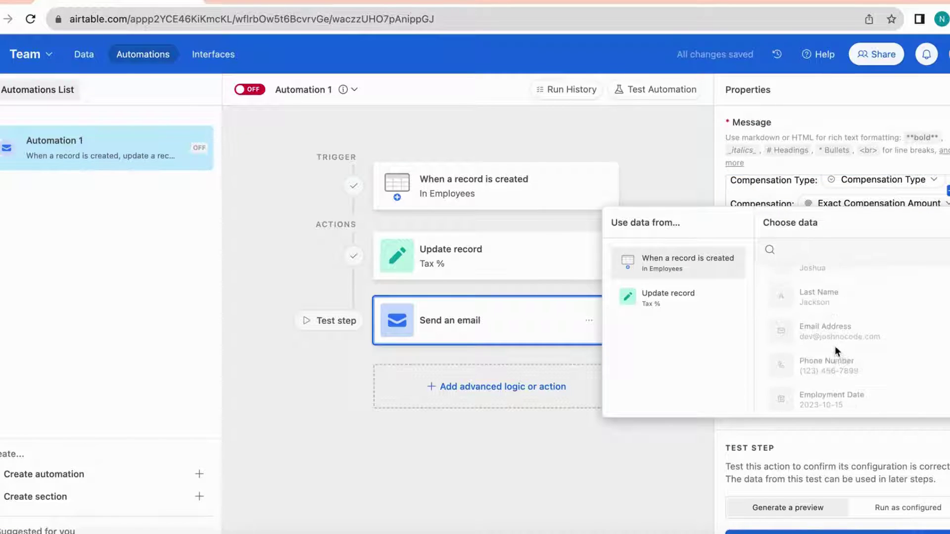
{"action": "scroll", "coordinate": [835, 346], "scroll_direction": "down", "scroll_amount": 2}
{"action": "scroll", "coordinate": [836, 346], "scroll_direction": "up", "scroll_amount": 10}
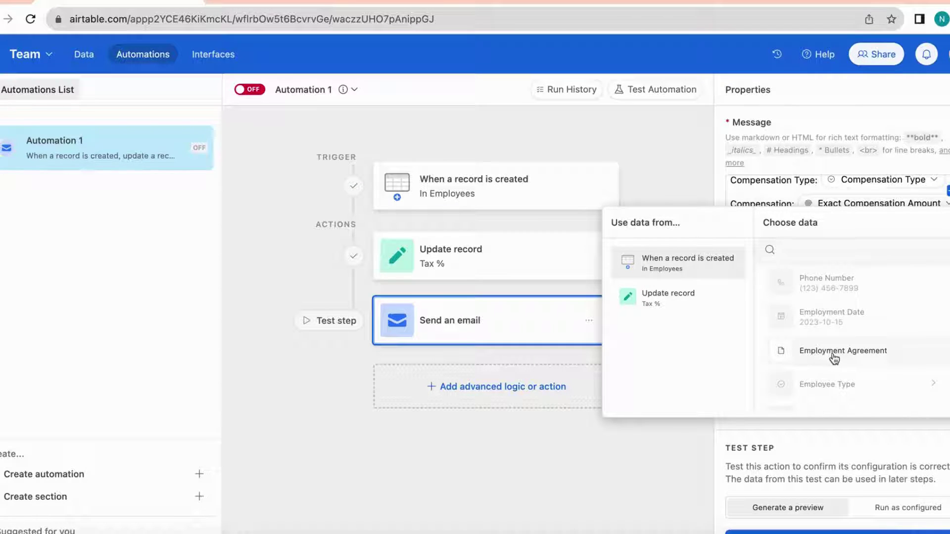
{"action": "left_click", "coordinate": [836, 353]}
{"action": "scroll", "coordinate": [859, 429], "scroll_direction": "down", "scroll_amount": 2}
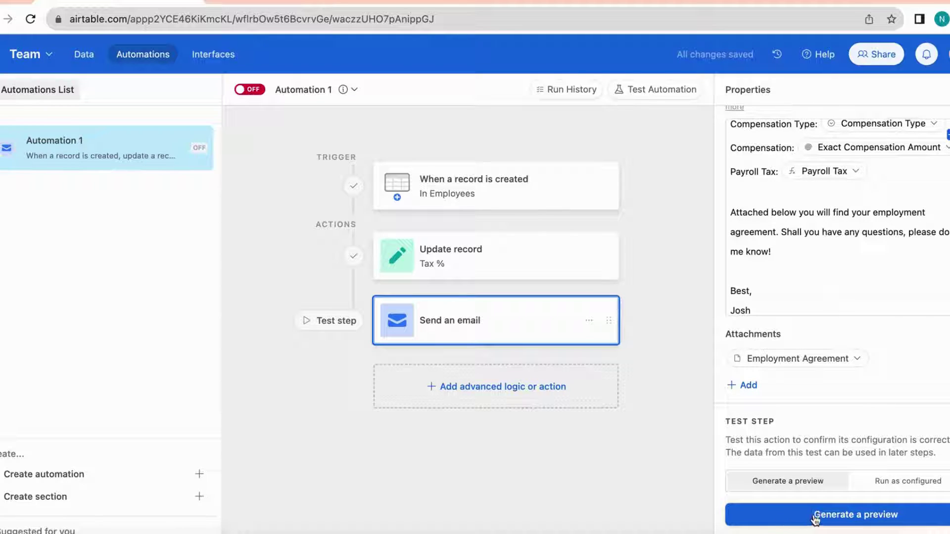
Generate a test email preview, review the filled-in terms and attached contract, then close it
{"action": "left_click", "coordinate": [850, 517]}
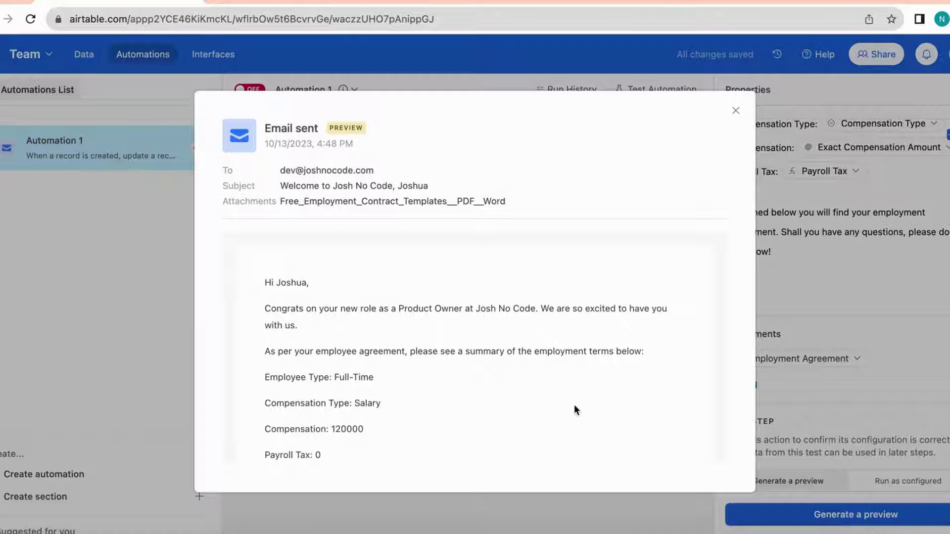
{"action": "scroll", "coordinate": [574, 406], "scroll_direction": "down", "scroll_amount": 2}
{"action": "scroll", "coordinate": [275, 311], "scroll_direction": "up", "scroll_amount": 2}
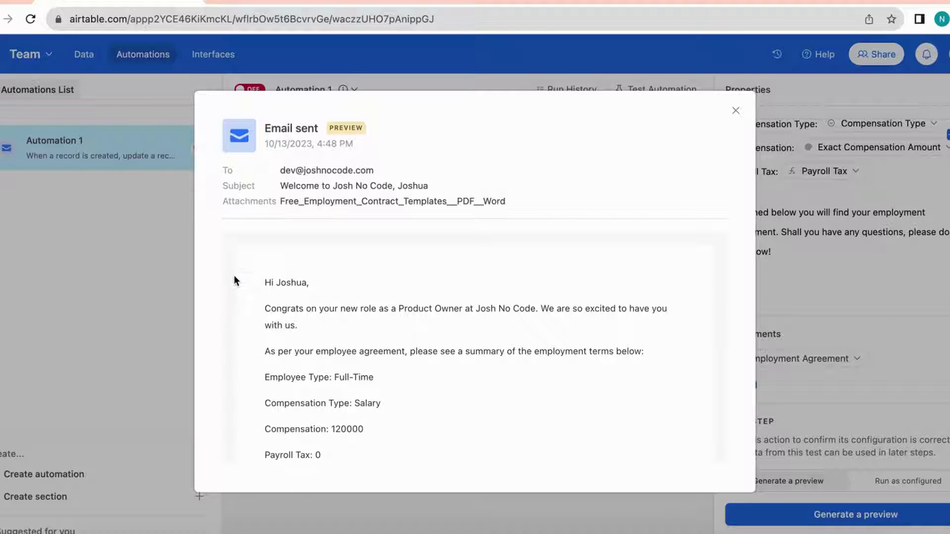
{"action": "scroll", "coordinate": [233, 277], "scroll_direction": "down", "scroll_amount": 2}
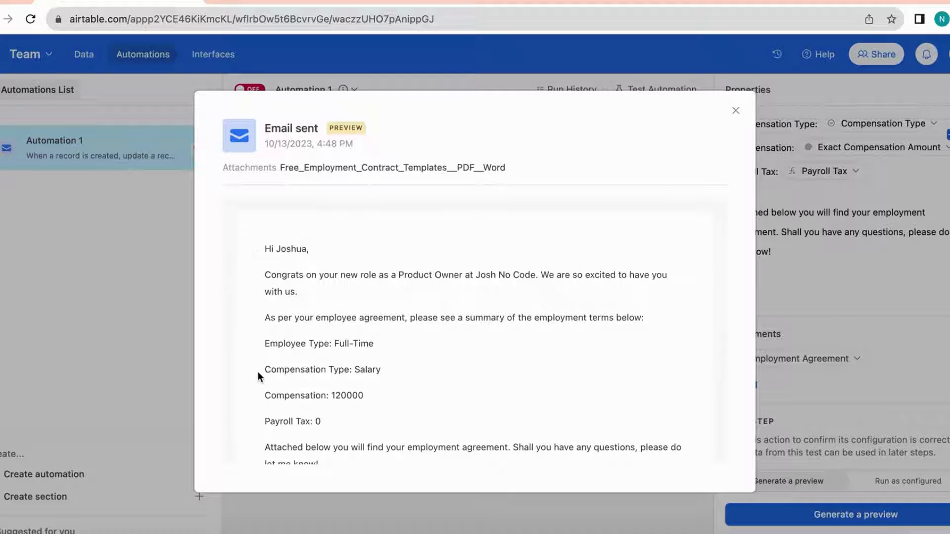
{"action": "scroll", "coordinate": [258, 372], "scroll_direction": "down", "scroll_amount": 4}
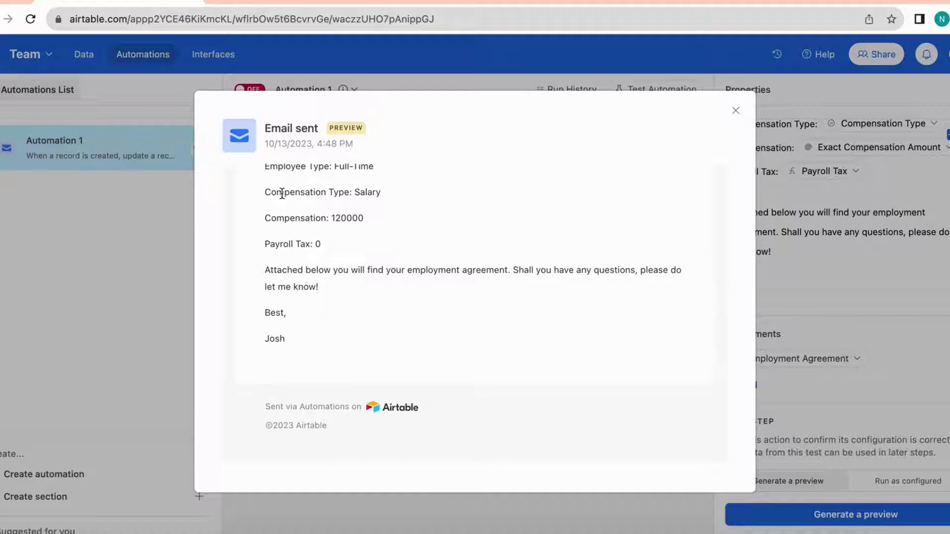
{"action": "scroll", "coordinate": [282, 194], "scroll_direction": "up", "scroll_amount": 6}
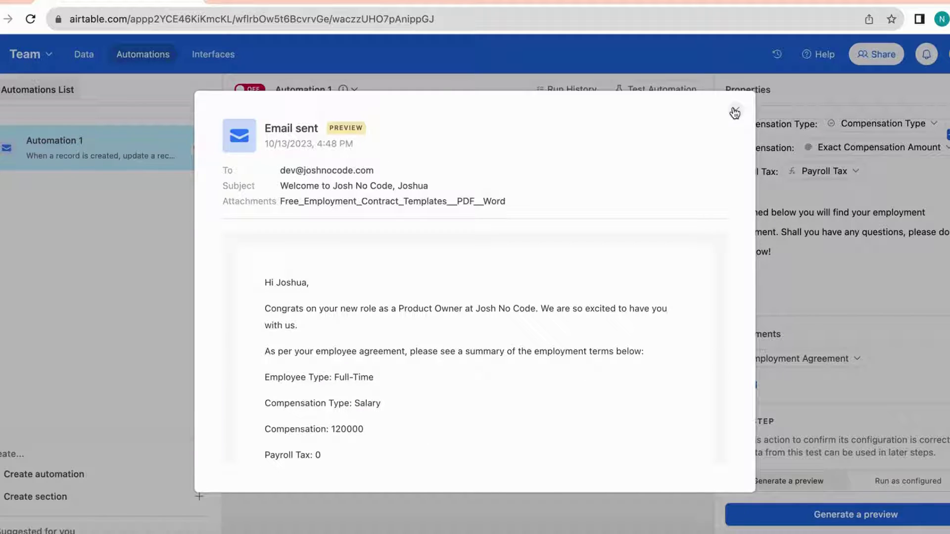
{"action": "left_click", "coordinate": [735, 112]}
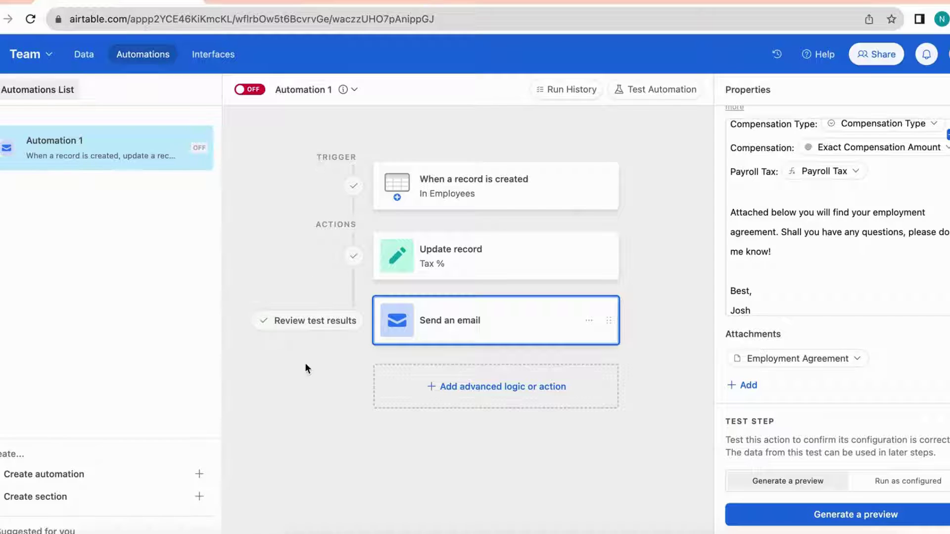
Turn the automation on and enter the test employee's name, e-mail, phone and employment date 10/13/2023
{"action": "left_click", "coordinate": [254, 94]}
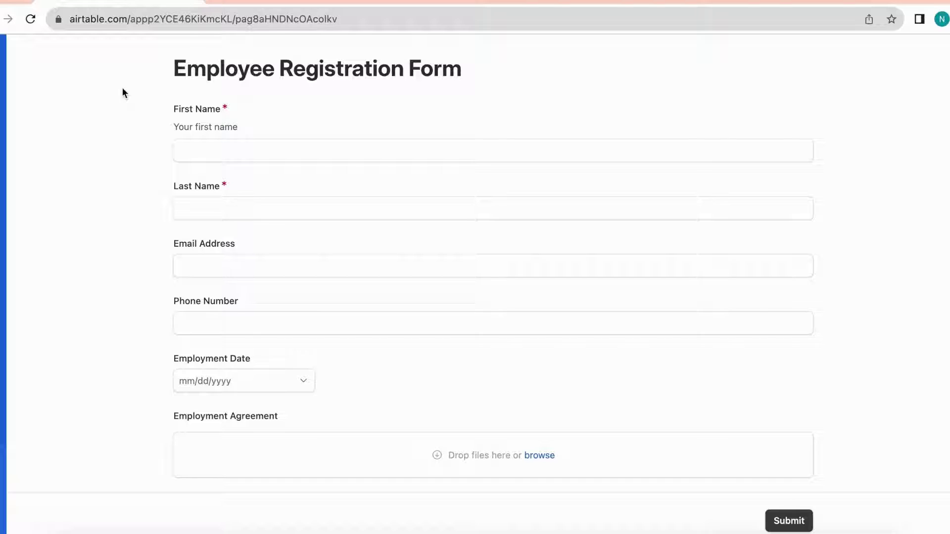
{"action": "left_click", "coordinate": [267, 153]}
{"action": "type", "text": "JoshTest"}
{"action": "key", "text": "Tab"}
{"action": "type", "text": "Jackson"}
{"action": "key", "text": "Tab"}
{"action": "key", "text": "Tab"}
{"action": "key", "text": "Tab"}
{"action": "type", "text": "10/13/2023"}
Upload the employment contract sample file found by searching 'employee agreement'
{"action": "left_click", "coordinate": [244, 458]}
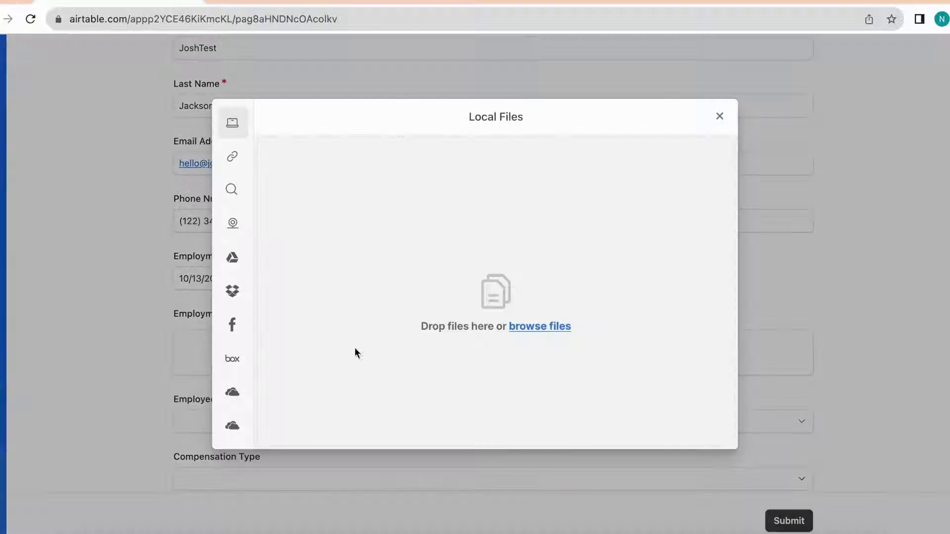
{"action": "left_click", "coordinate": [231, 189]}
{"action": "left_click", "coordinate": [473, 293]}
{"action": "type", "text": "employee agreement"}
{"action": "key", "text": "Return"}
{"action": "left_click", "coordinate": [658, 254]}
{"action": "left_click", "coordinate": [675, 426]}
{"action": "left_click", "coordinate": [698, 426]}
{"action": "scroll", "coordinate": [210, 375], "scroll_direction": "down", "scroll_amount": 6}
Choose Full-Time, Salary and IT Manager, then submit the registration form
{"action": "left_click", "coordinate": [213, 279]}
{"action": "left_click", "coordinate": [212, 391]}
{"action": "left_click", "coordinate": [261, 342]}
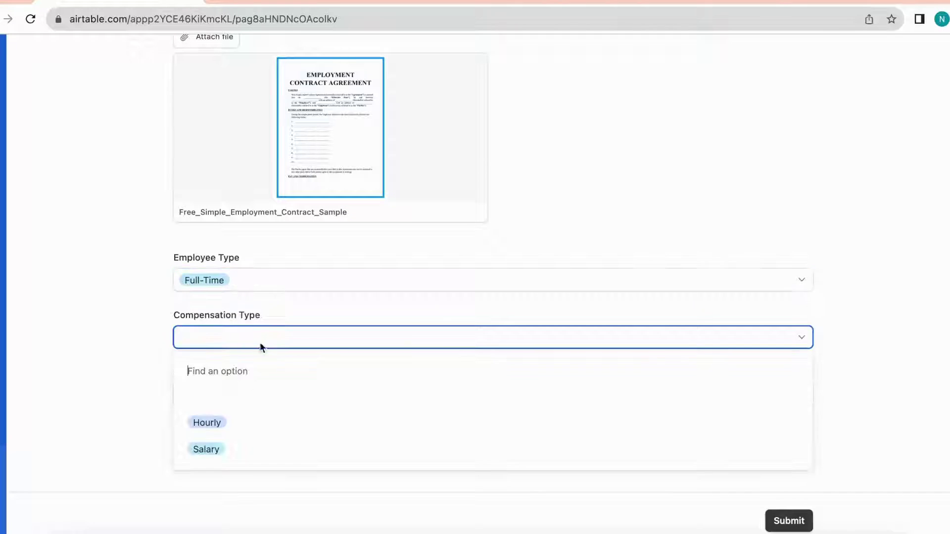
{"action": "left_click", "coordinate": [208, 391]}
{"action": "left_click", "coordinate": [244, 394]}
{"action": "left_click", "coordinate": [221, 475]}
{"action": "left_click", "coordinate": [206, 453]}
{"action": "left_click", "coordinate": [248, 441]}
{"action": "left_click", "coordinate": [789, 521]}
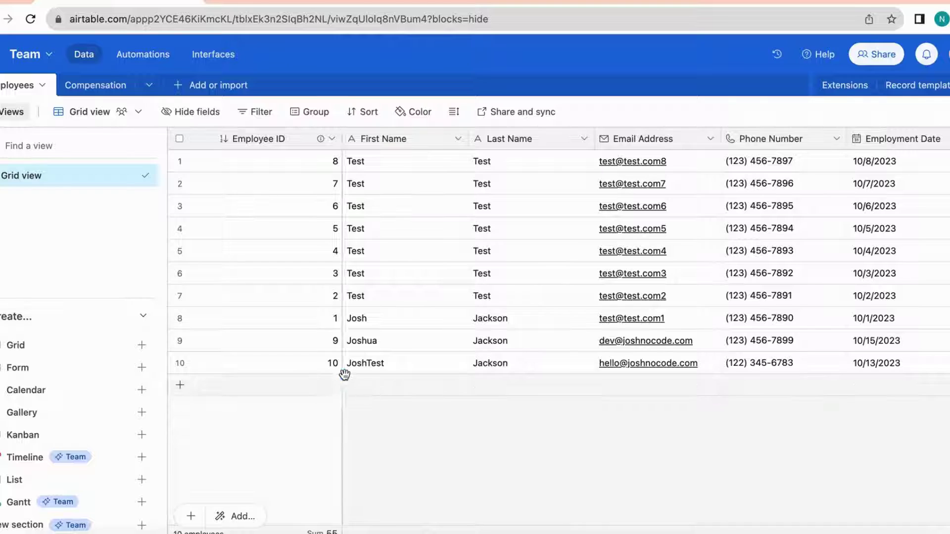
Scroll across the Employees grid to inspect the new employee 10 record's fields
{"action": "scroll", "coordinate": [508, 394], "scroll_direction": "right", "scroll_amount": 3}
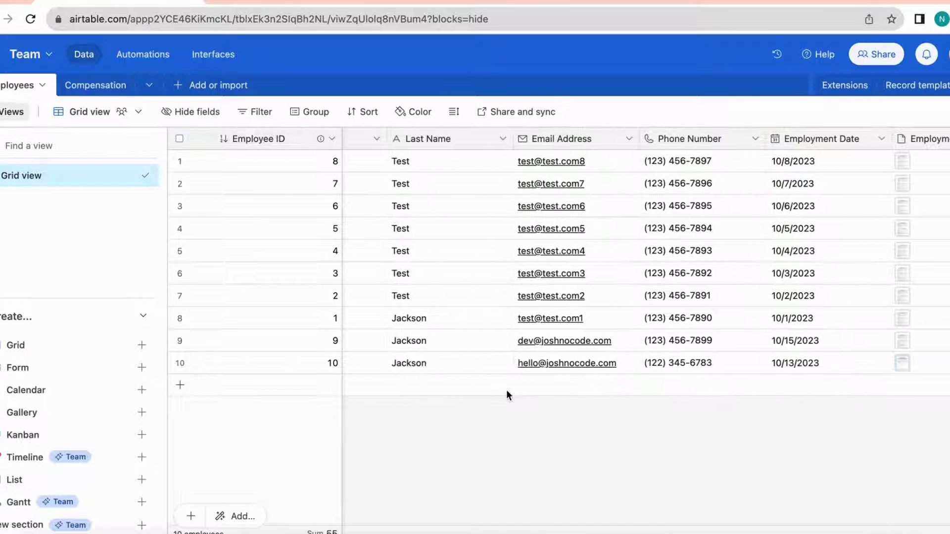
{"action": "scroll", "coordinate": [507, 394], "scroll_direction": "right", "scroll_amount": 5}
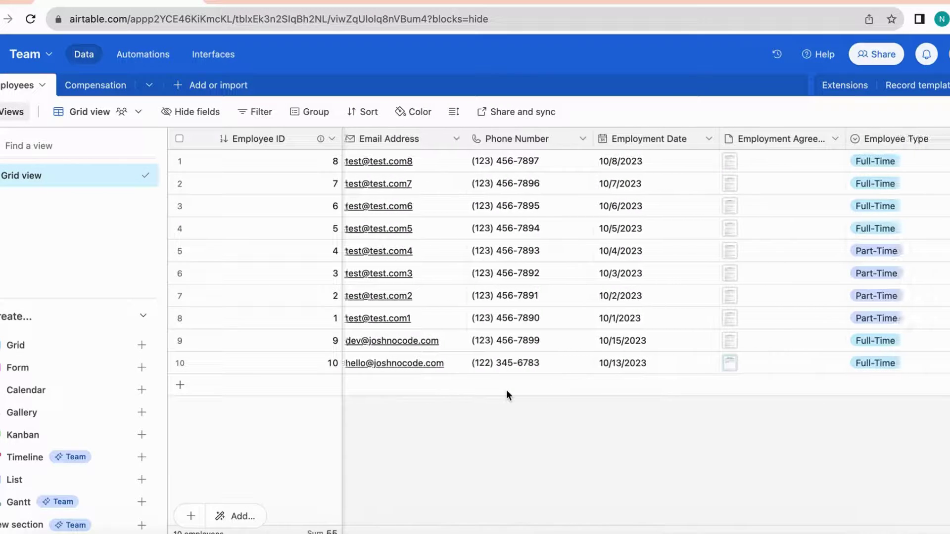
{"action": "scroll", "coordinate": [507, 394], "scroll_direction": "right", "scroll_amount": 8}
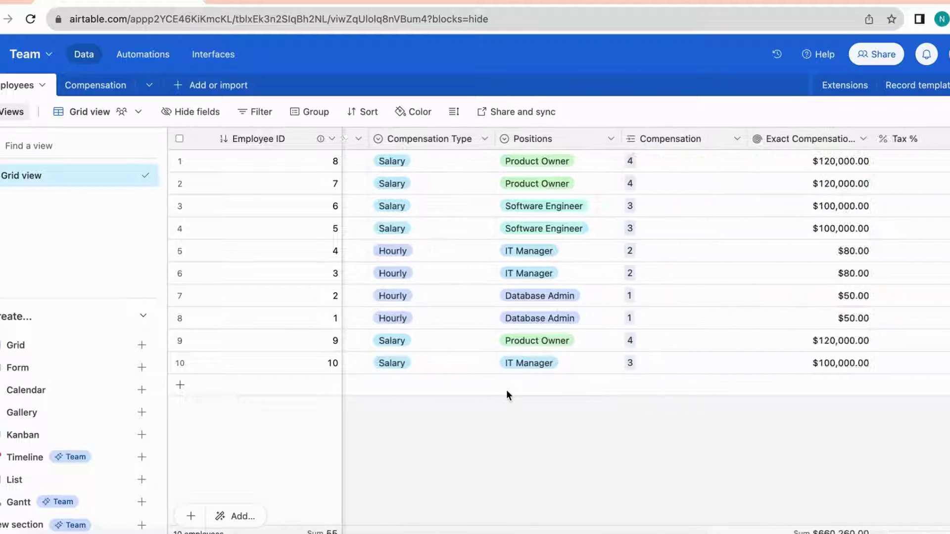
{"action": "scroll", "coordinate": [514, 393], "scroll_direction": "right", "scroll_amount": 5}
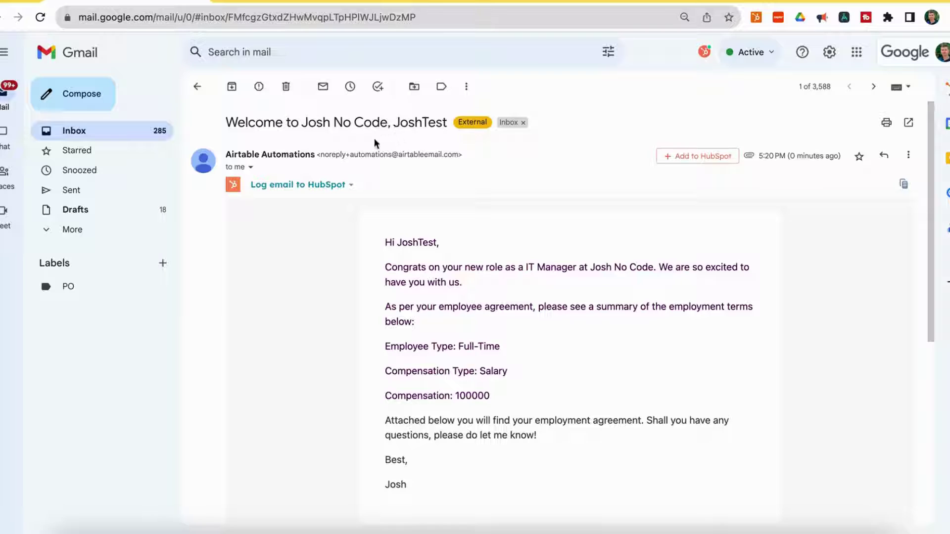
{"action": "scroll", "coordinate": [313, 233], "scroll_direction": "down", "scroll_amount": 1}
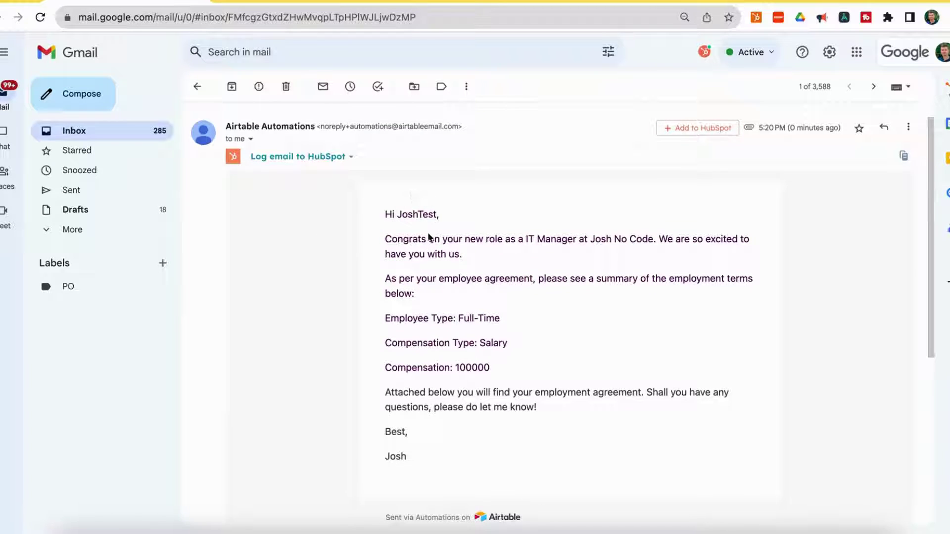
{"action": "left_click_drag", "start_coordinate": [527, 239], "coordinate": [580, 238]}
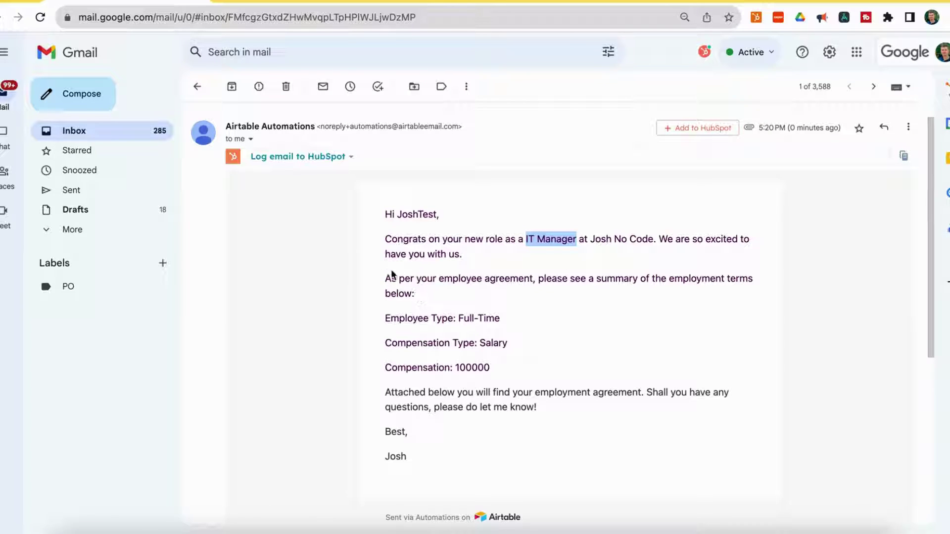
{"action": "scroll", "coordinate": [392, 278], "scroll_direction": "down", "scroll_amount": 1}
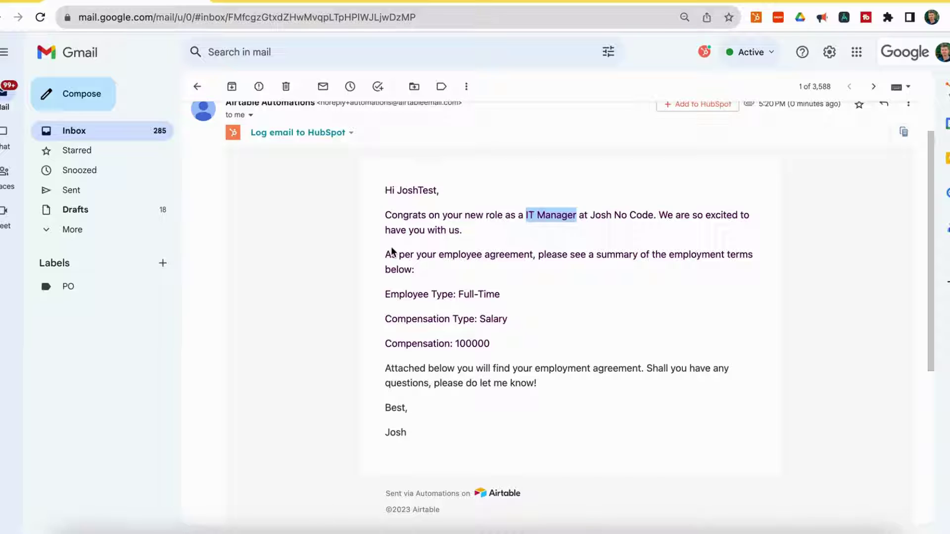
{"action": "scroll", "coordinate": [366, 373], "scroll_direction": "down", "scroll_amount": 1}
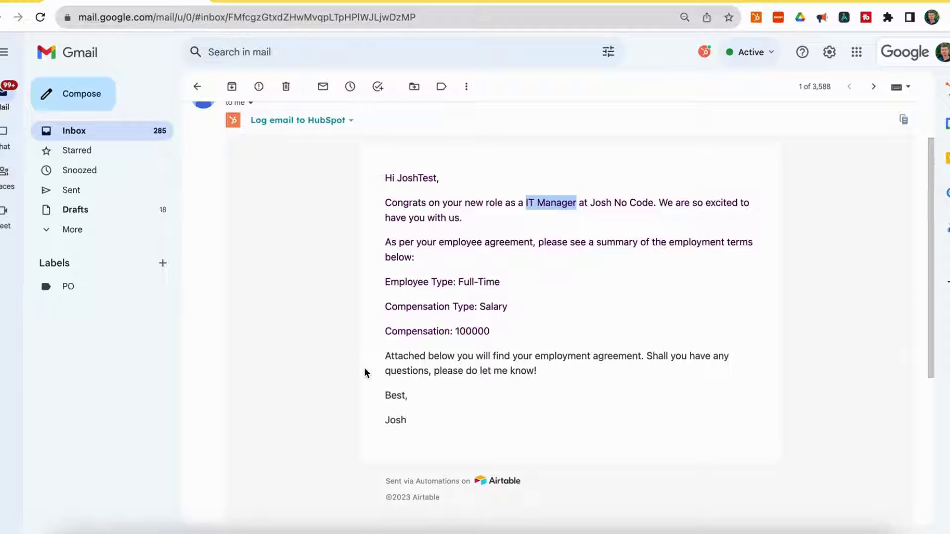
{"action": "scroll", "coordinate": [365, 372], "scroll_direction": "down", "scroll_amount": 5}
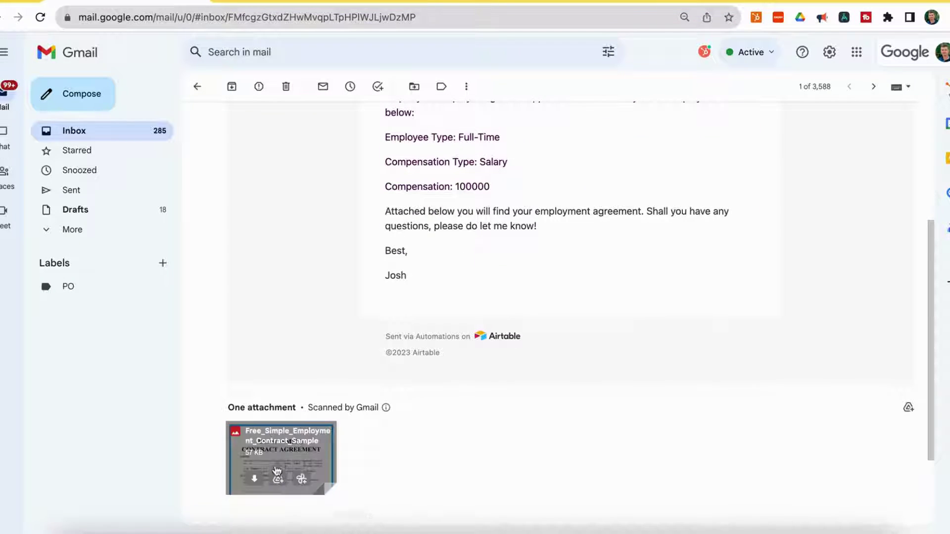
{"action": "left_click", "coordinate": [300, 438]}
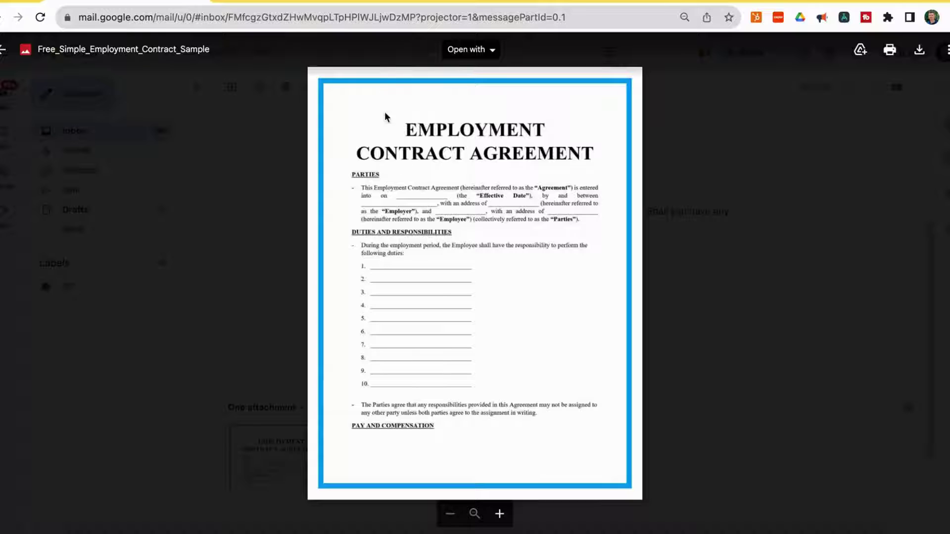
{"action": "left_click", "coordinate": [778, 276]}
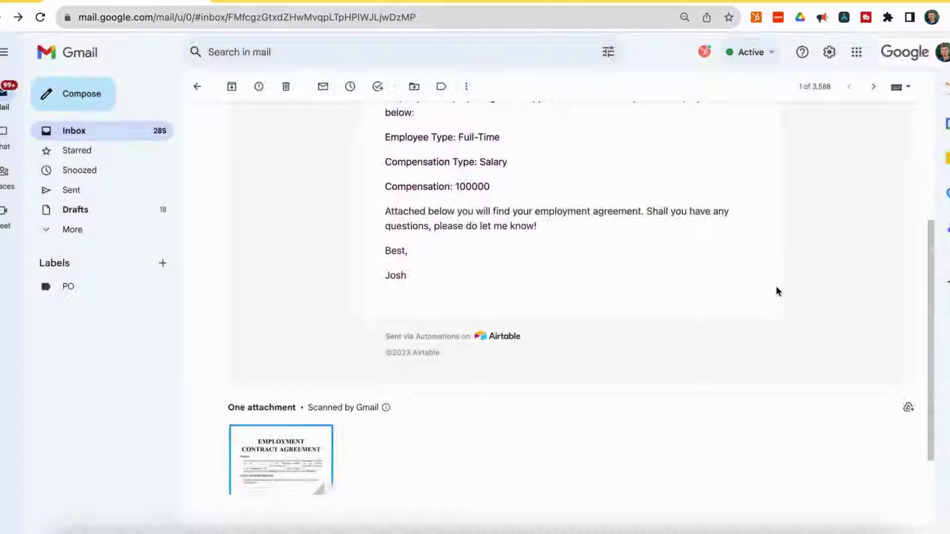